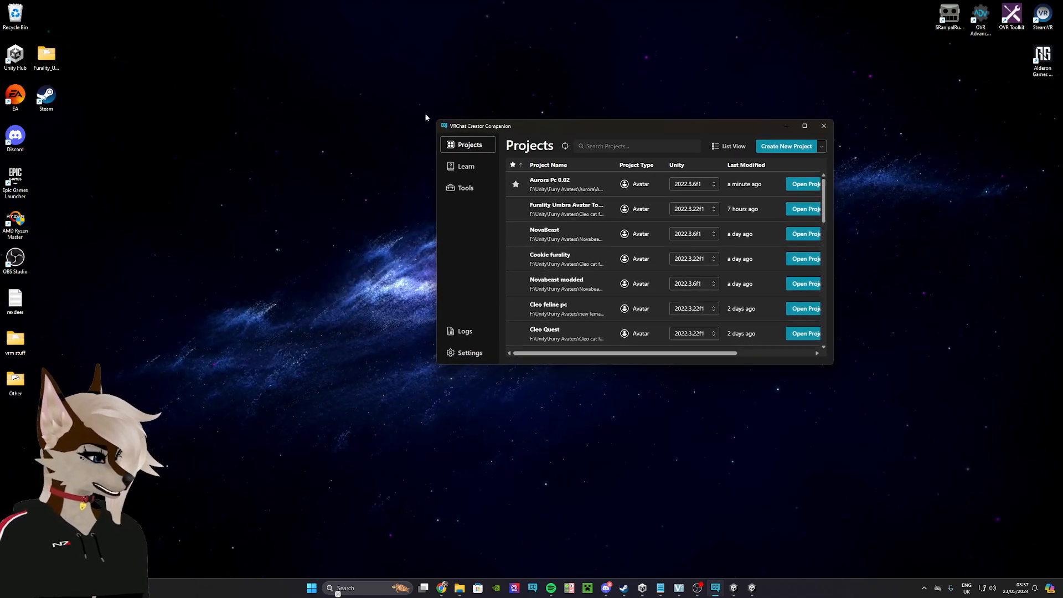
{"action": "left_click_drag", "start_coordinate": [591, 133], "coordinate": [590, 156]}
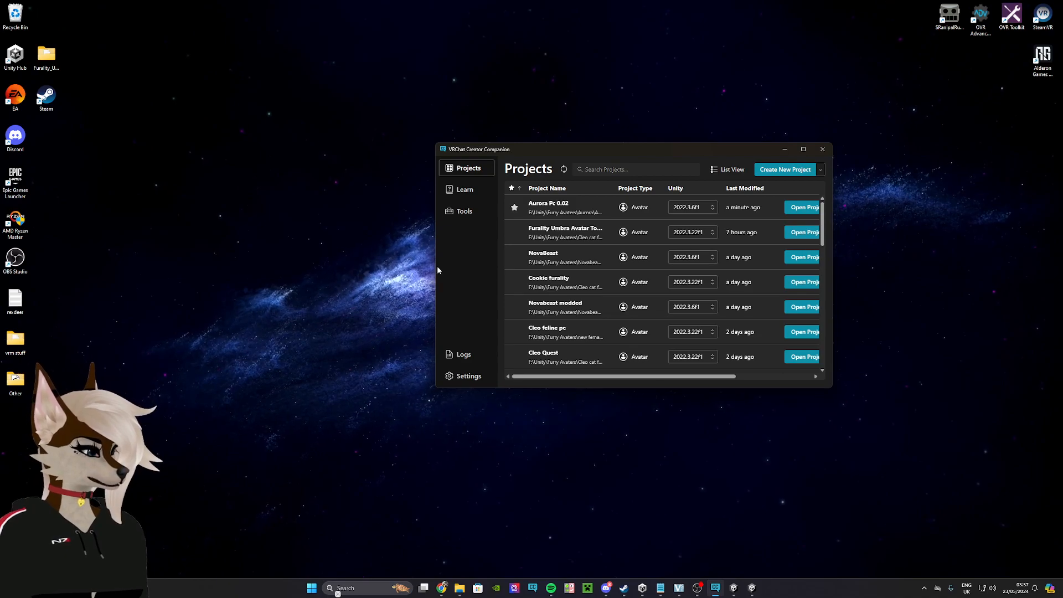
{"action": "mouse_move", "coordinate": [602, 149]}
{"action": "left_mouse_down"}
{"action": "mouse_move", "coordinate": [649, 169]}
{"action": "mouse_move", "coordinate": [583, 154]}
{"action": "left_mouse_up"}
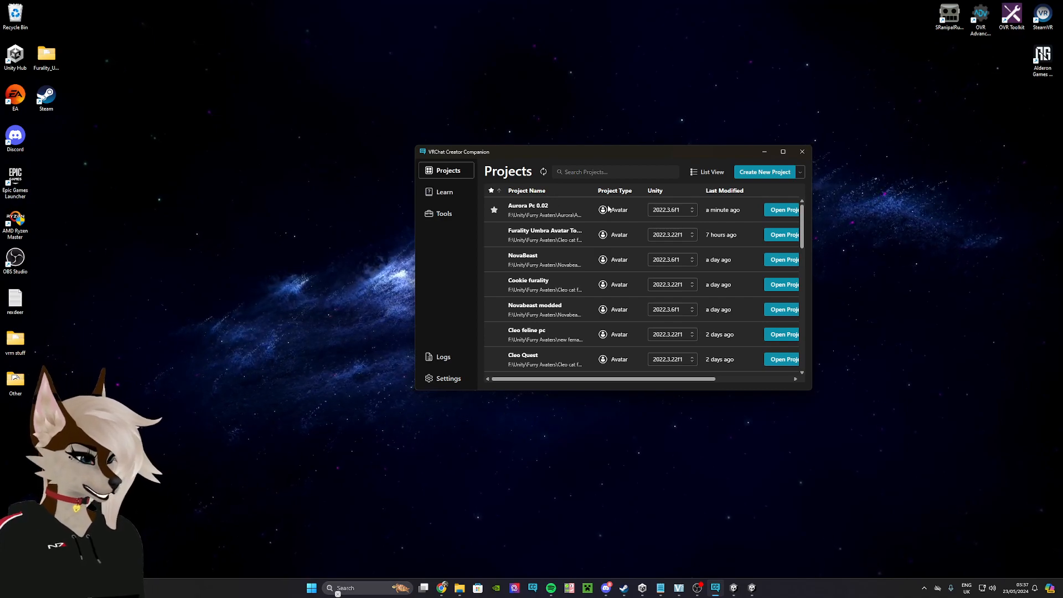
{"action": "left_click_drag", "start_coordinate": [509, 209], "coordinate": [542, 210]}
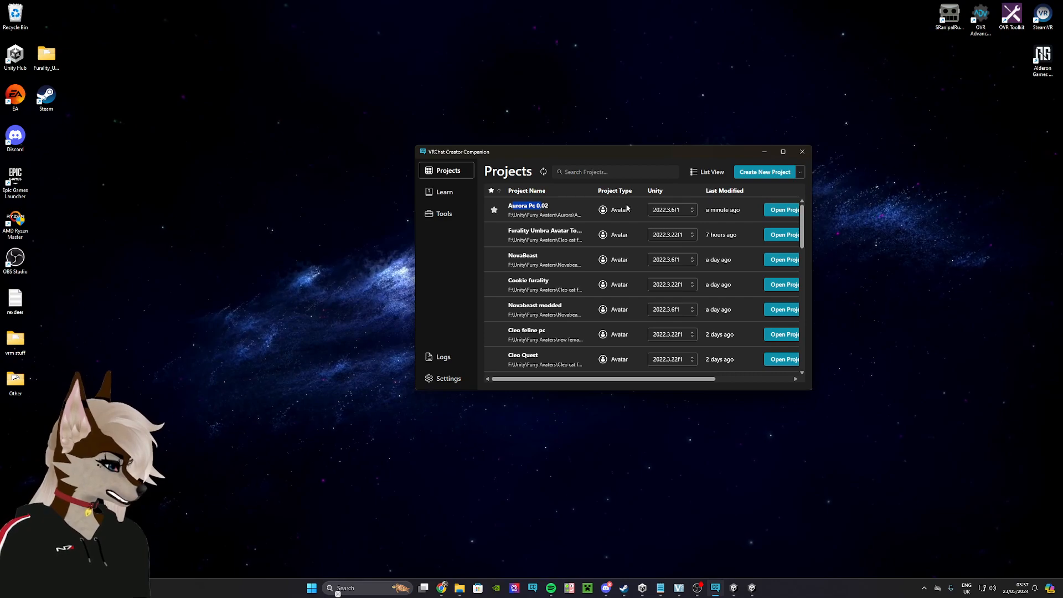
Switch to the Aurora Pc 0.02 project in Unity and examine the WOLF GOOD avatar in the scene.
{"action": "left_click", "coordinate": [753, 588]}
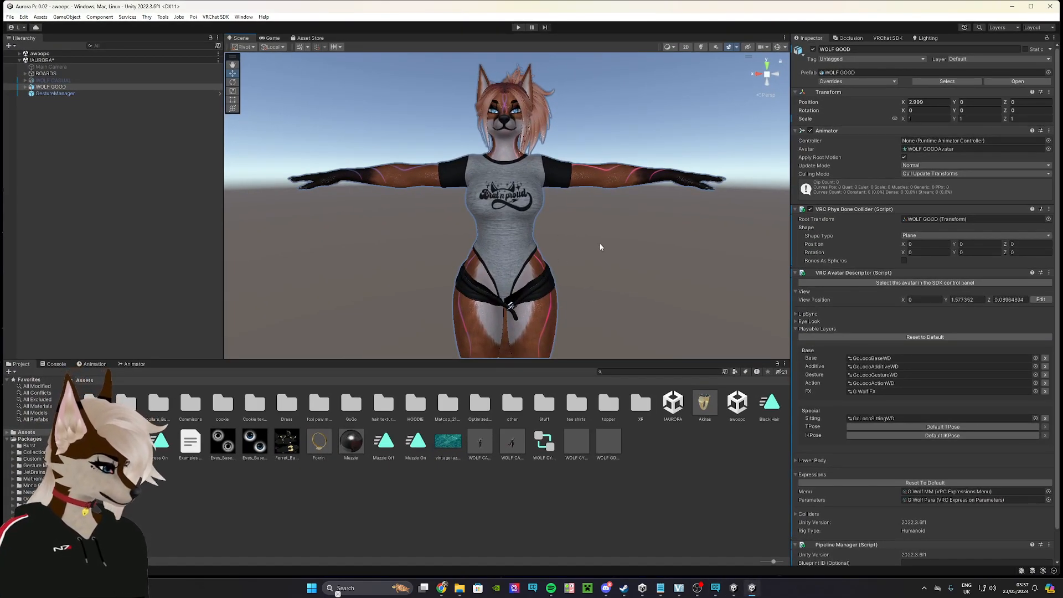
{"action": "scroll", "coordinate": [599, 244], "scroll_direction": "down", "scroll_amount": 5}
{"action": "scroll", "coordinate": [503, 171], "scroll_direction": "up", "scroll_amount": 4}
{"action": "middle_click_drag", "start_coordinate": [504, 177], "coordinate": [436, 199]}
{"action": "scroll", "coordinate": [518, 213], "scroll_direction": "down", "scroll_amount": 3}
{"action": "middle_click_drag", "start_coordinate": [613, 245], "coordinate": [490, 248]}
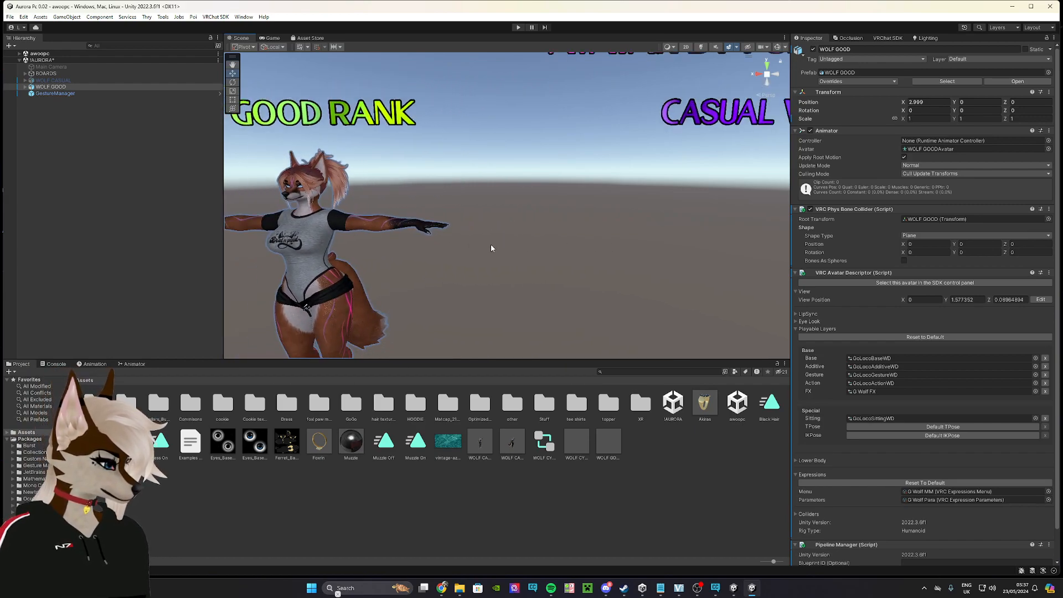
{"action": "left_click_drag", "start_coordinate": [504, 249], "coordinate": [455, 248], "text": "alt"}
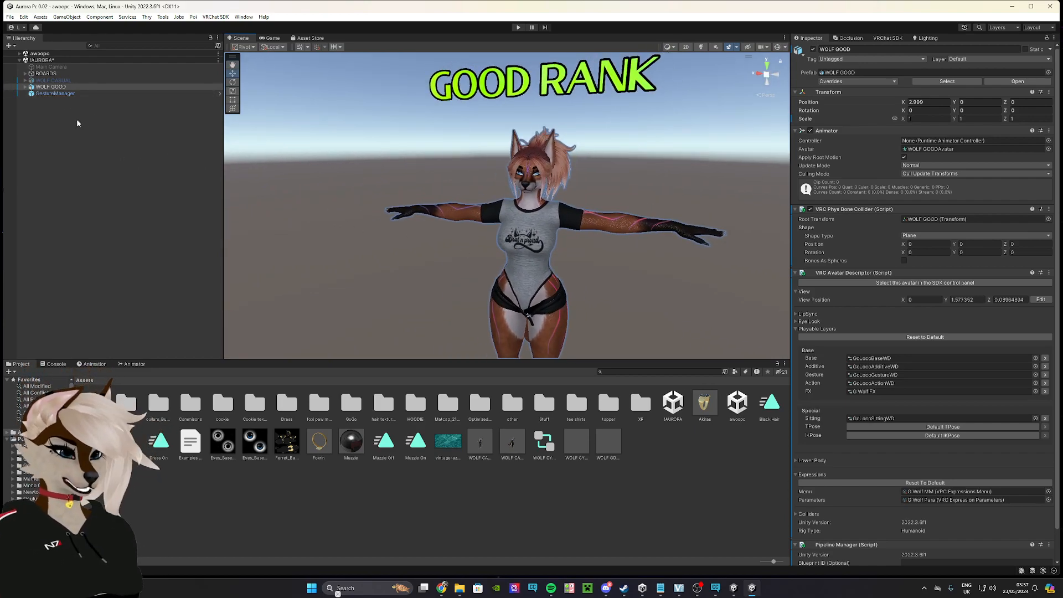
Create a prefab variant of the WOLF GOOD avatar in the project's Assets folder.
{"action": "left_click", "coordinate": [53, 87]}
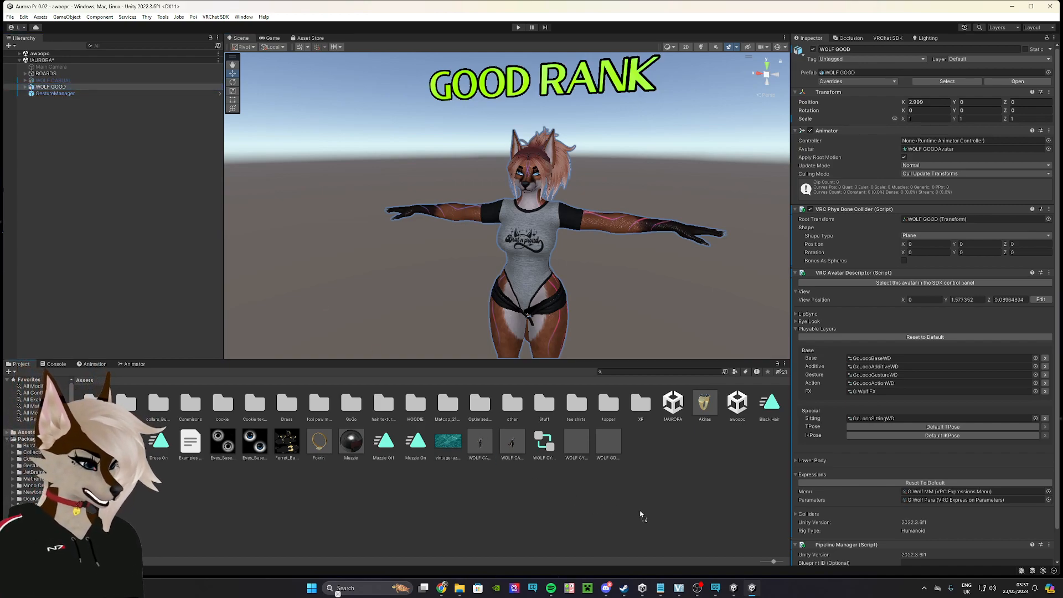
{"action": "left_click_drag", "start_coordinate": [640, 515], "coordinate": [641, 513]}
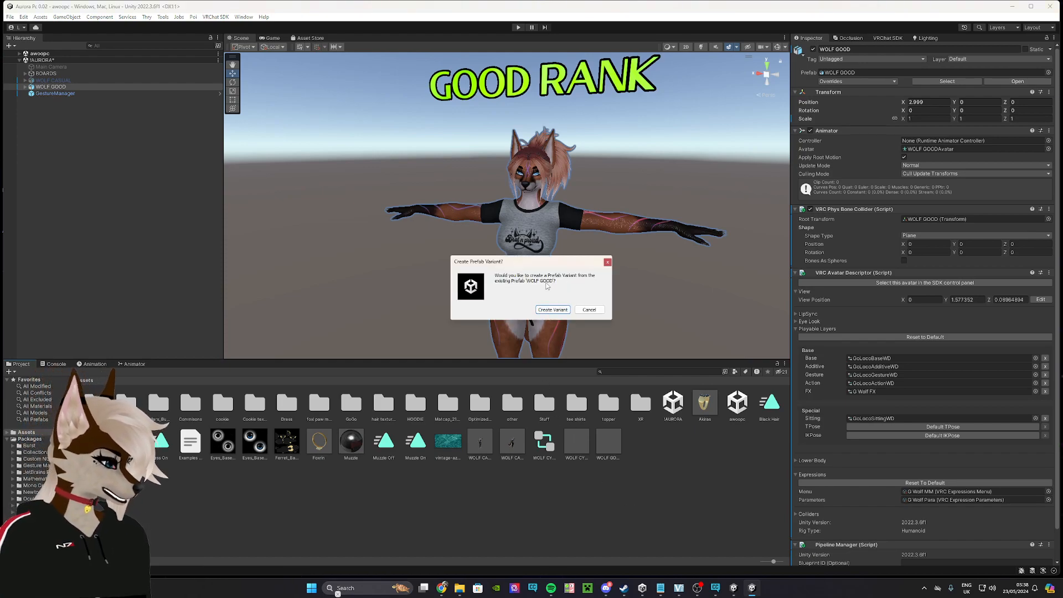
{"action": "left_click", "coordinate": [551, 310]}
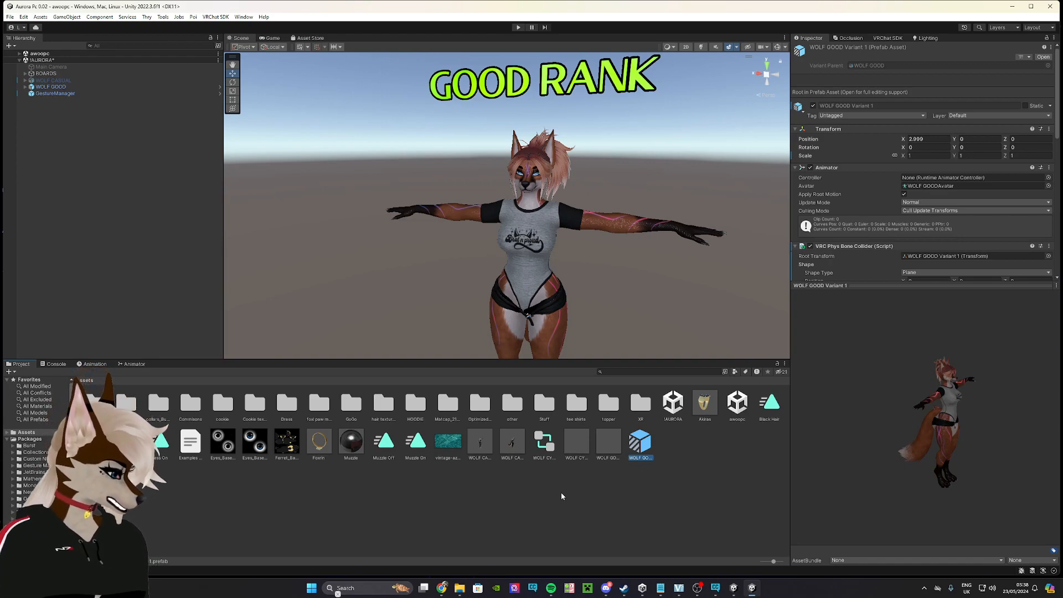
Begin a package export of the WOLF GOOD Variant 1 prefab with dependencies included, and collapse its item folders.
{"action": "right_click", "coordinate": [642, 446]}
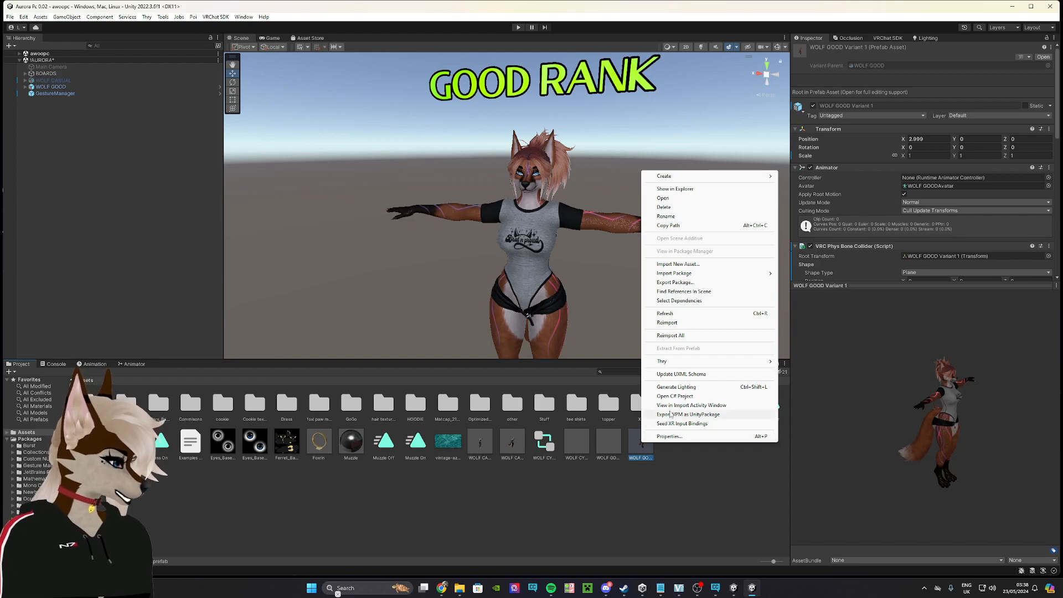
{"action": "left_click", "coordinate": [676, 283]}
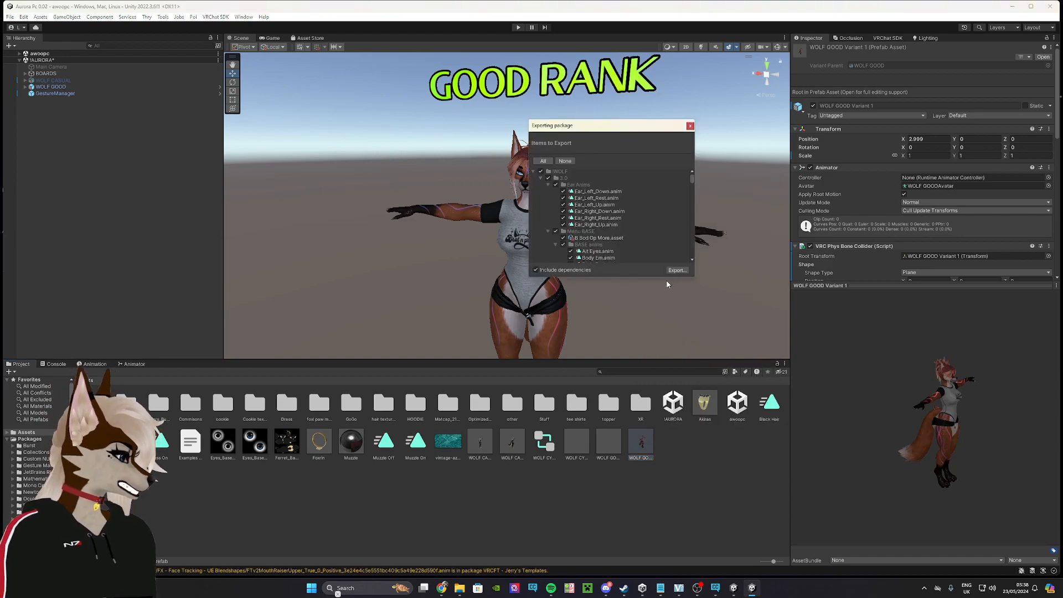
{"action": "left_click", "coordinate": [534, 172]}
{"action": "left_click", "coordinate": [535, 179]}
{"action": "left_click", "coordinate": [534, 192]}
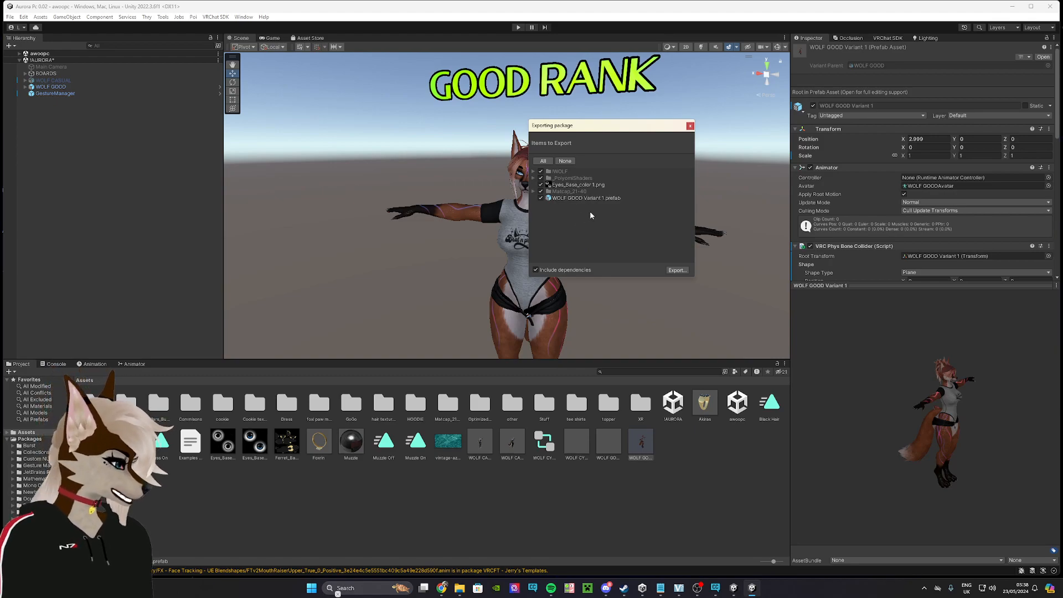
Export the package to the ssd (E:) drive under the file name "Good wolf".
{"action": "left_click", "coordinate": [676, 270]}
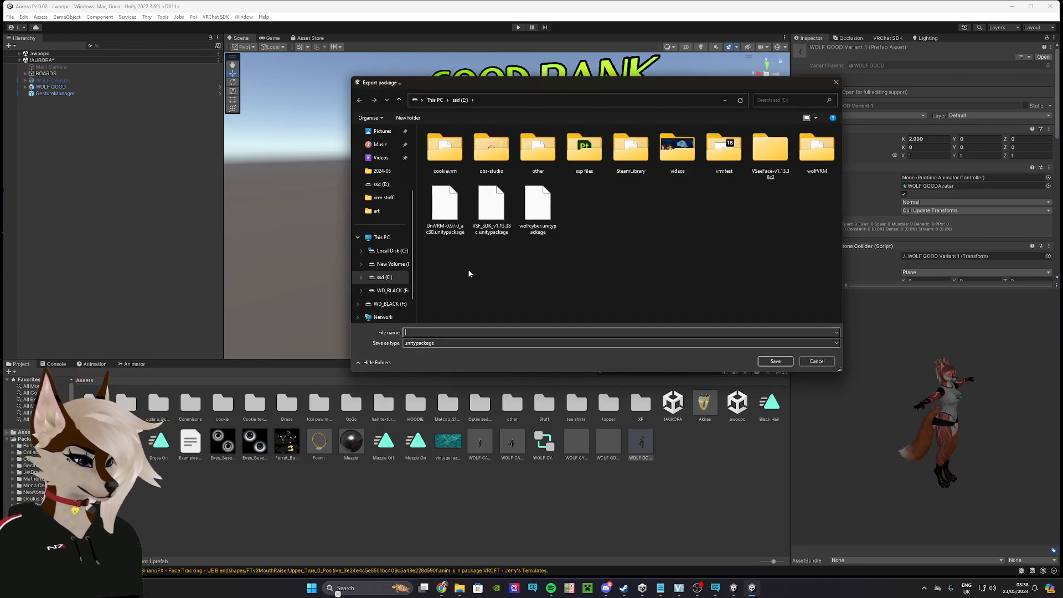
{"action": "left_click", "coordinate": [608, 223]}
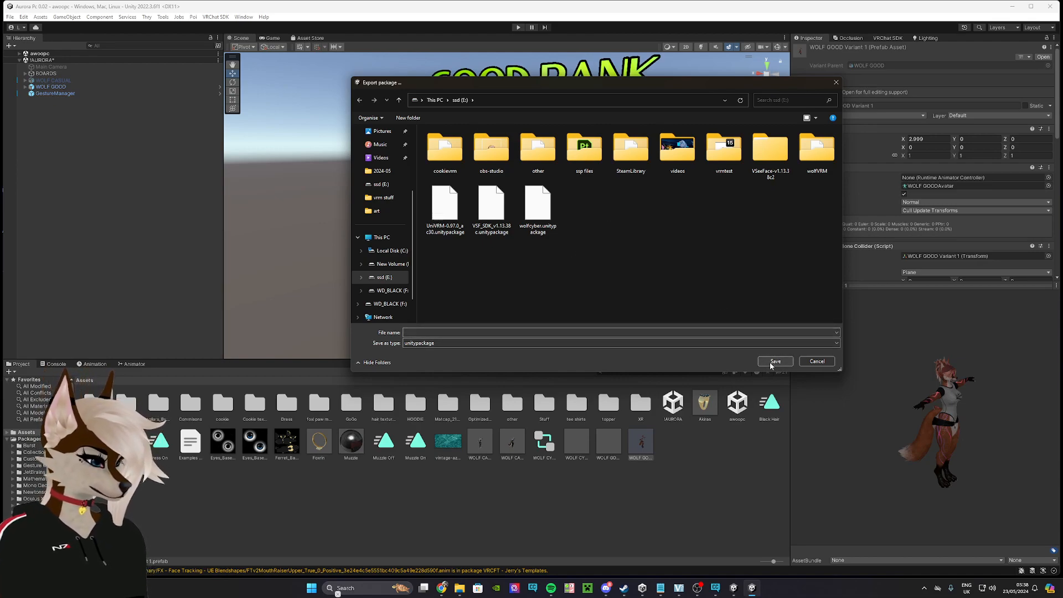
{"action": "left_click", "coordinate": [501, 332]}
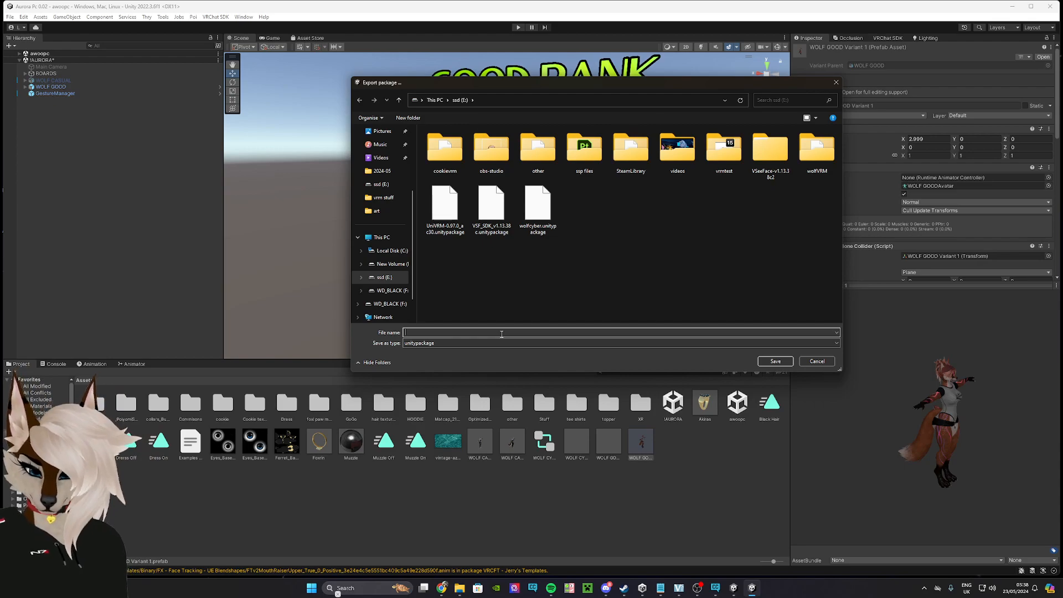
{"action": "type", "text": "Goo"}
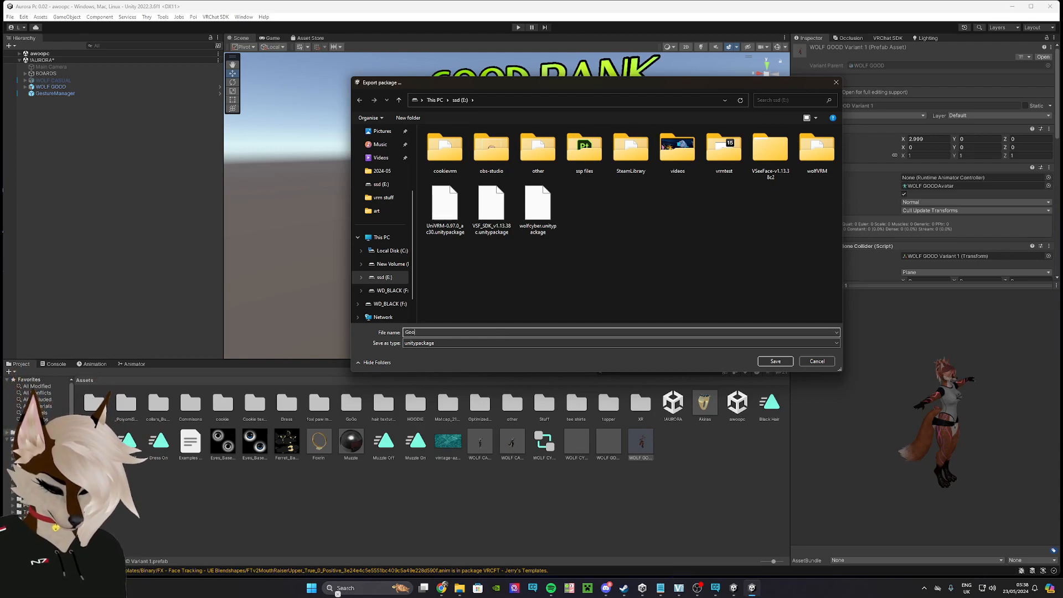
{"action": "type", "text": "d wolf"}
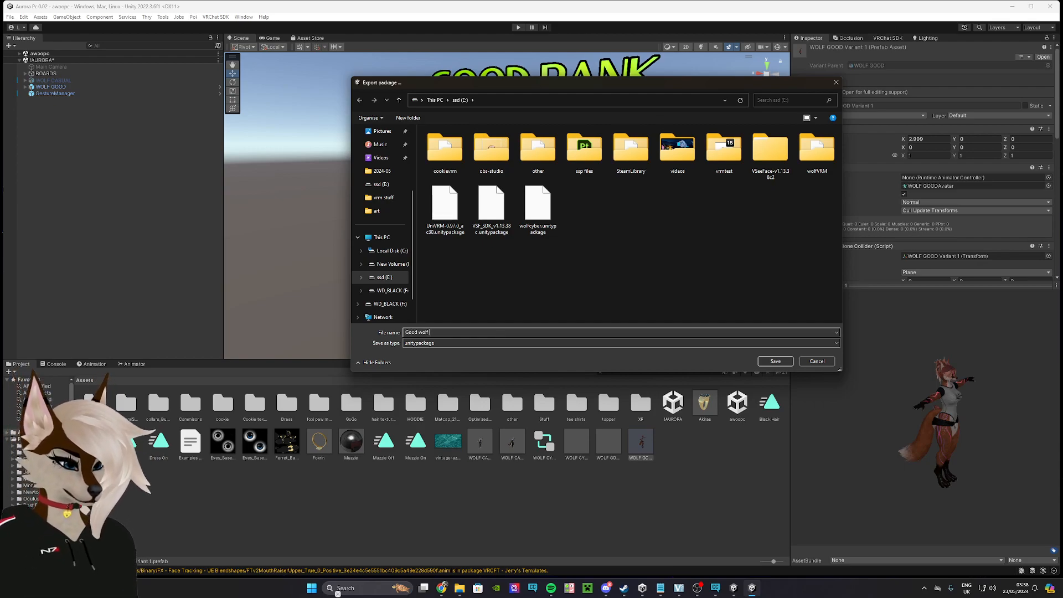
{"action": "left_click", "coordinate": [770, 361]}
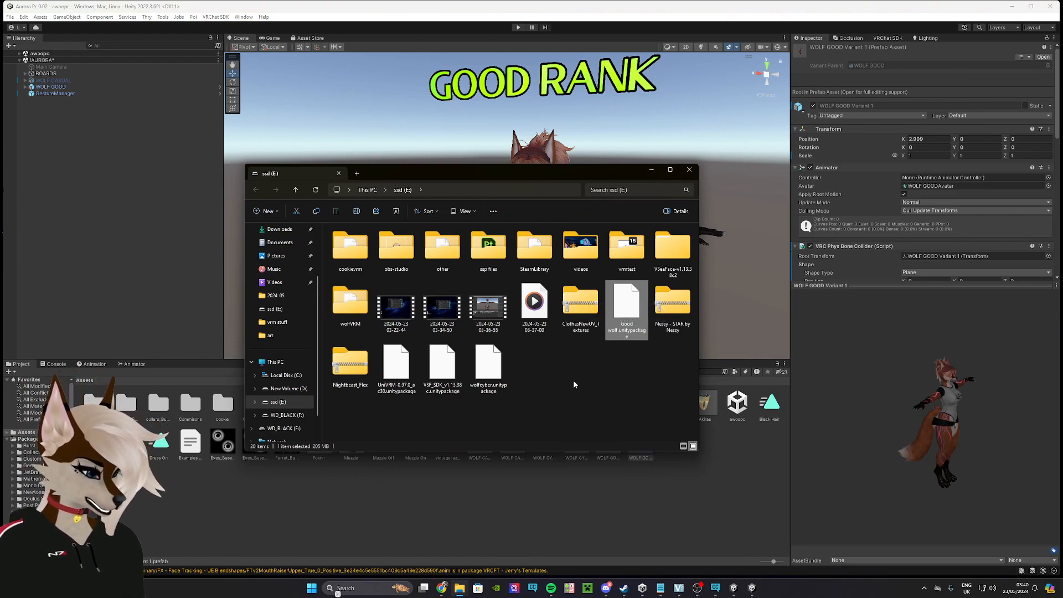
{"action": "left_click", "coordinate": [652, 169]}
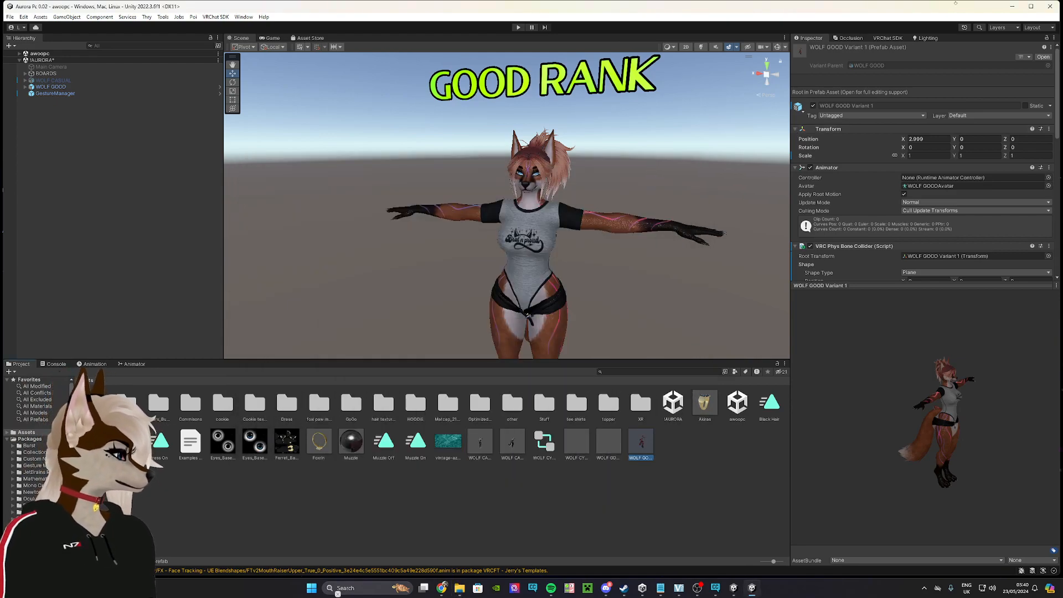
Close the Unity project, saving the AURORA scene changes, and close the VRChat Creator Companion.
{"action": "left_click", "coordinate": [1050, 6]}
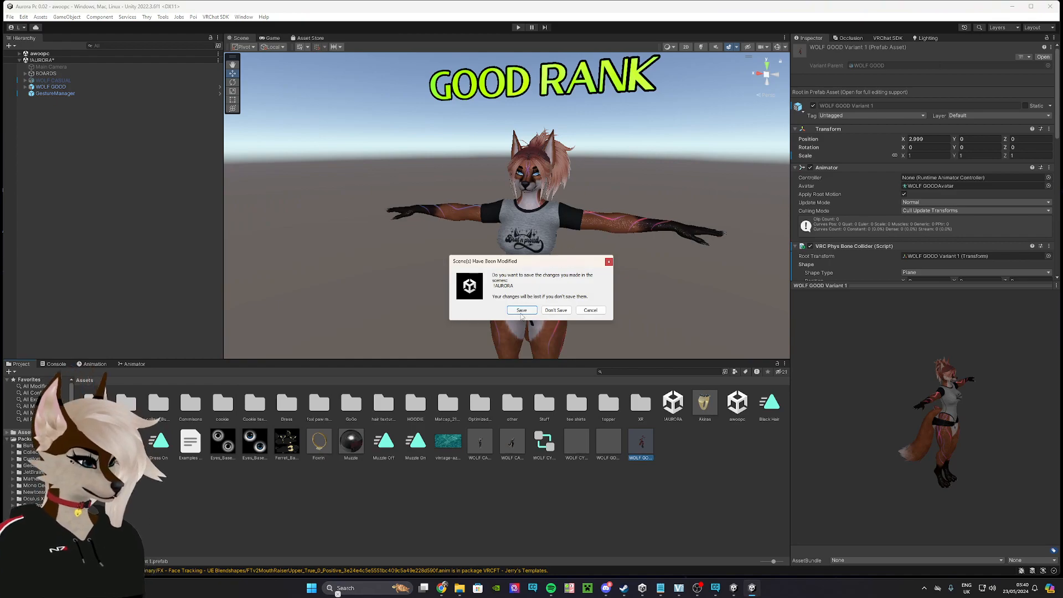
{"action": "left_click", "coordinate": [521, 311]}
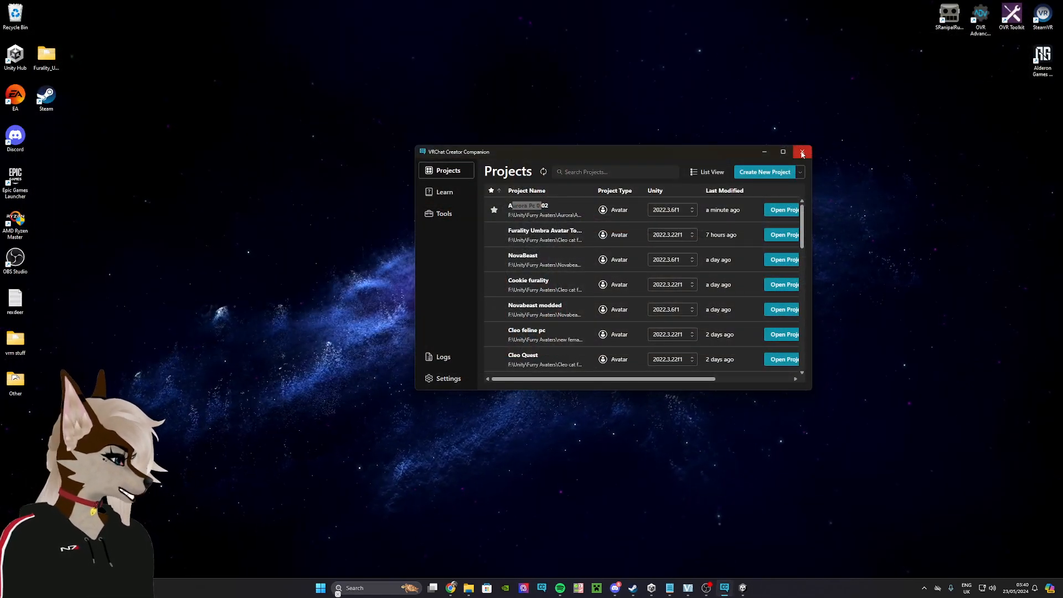
{"action": "left_click", "coordinate": [803, 153]}
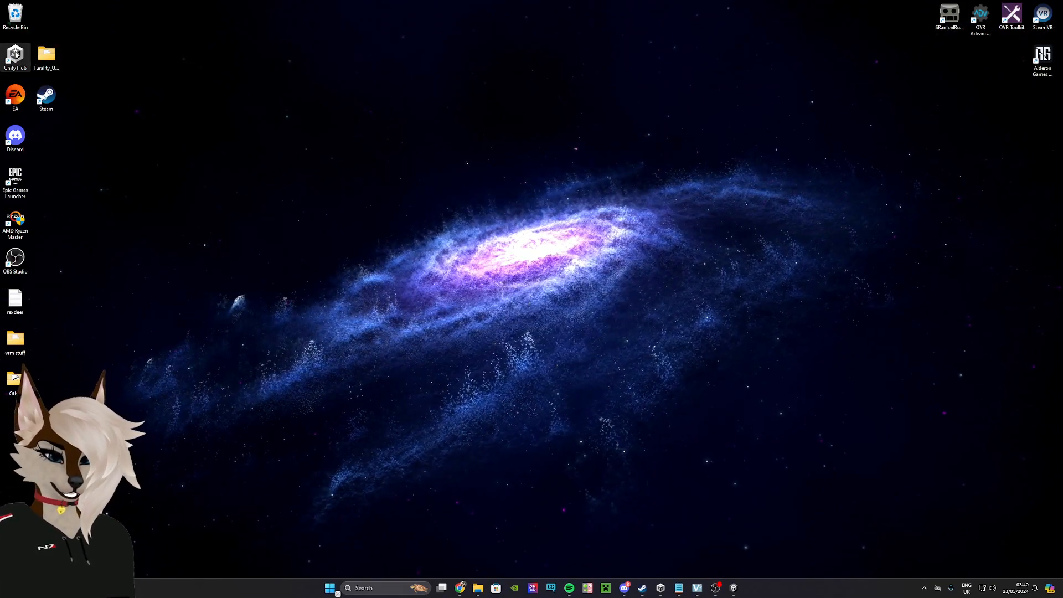
Open Unity Hub and start a new 3D (Built-In Render Pipeline) project using editor version 2019.4.31f1.
{"action": "double_click", "coordinate": [49, 64]}
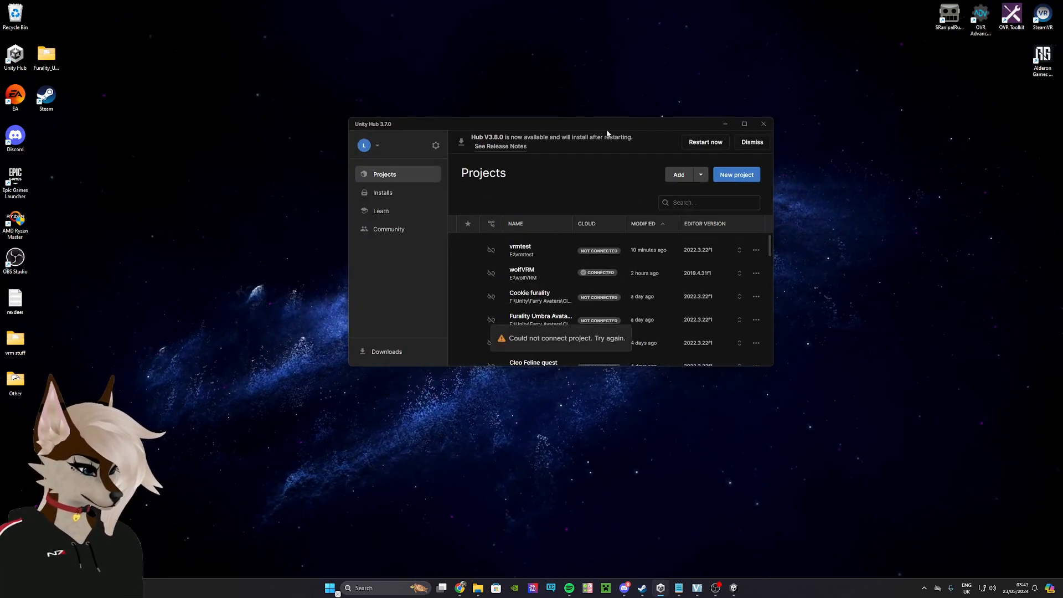
{"action": "left_click_drag", "start_coordinate": [580, 107], "coordinate": [509, 118]}
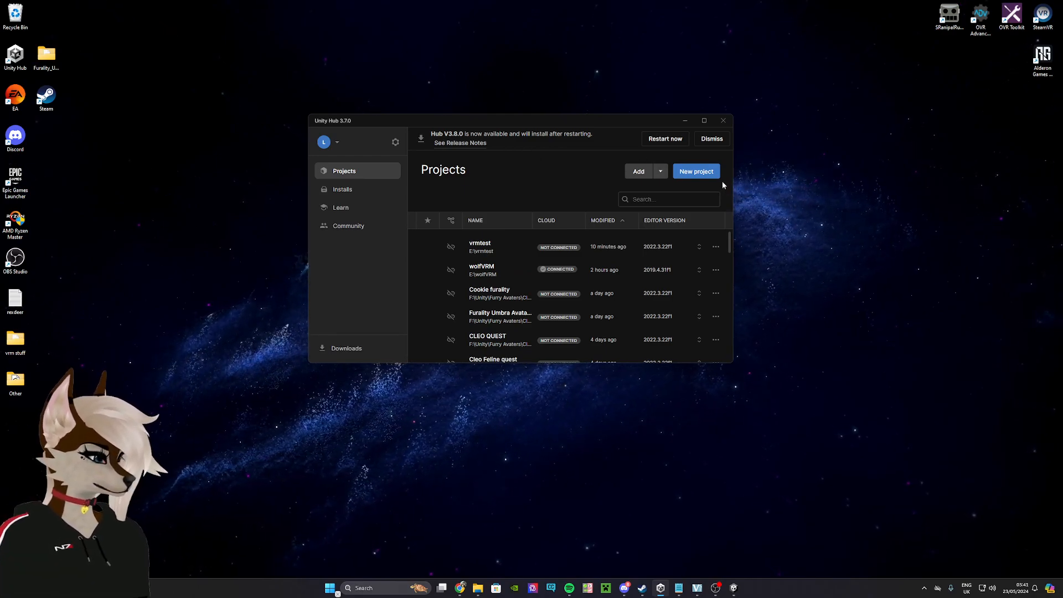
{"action": "left_click", "coordinate": [699, 172]}
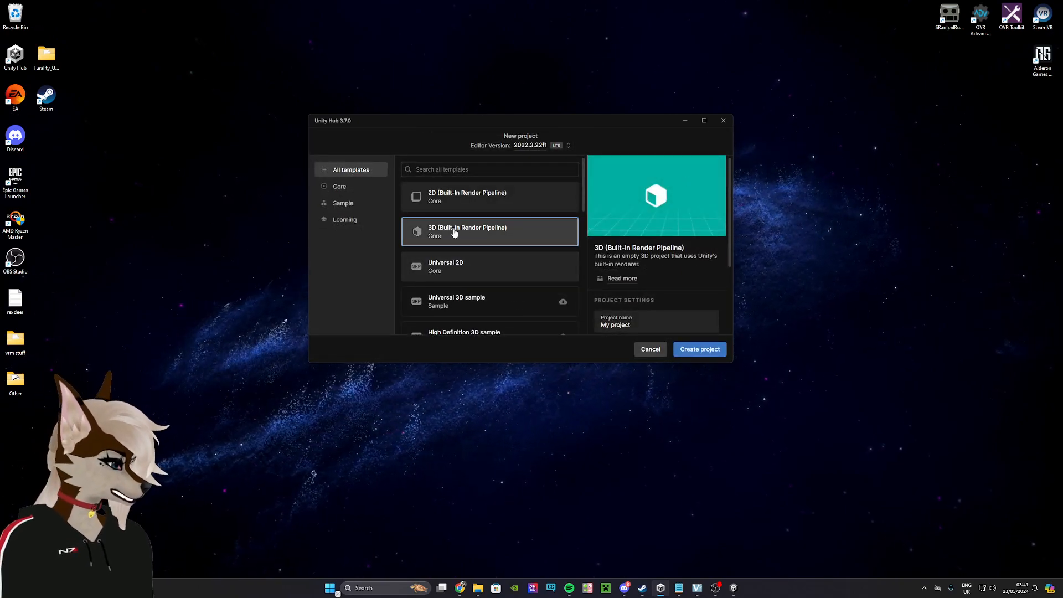
{"action": "left_click", "coordinate": [570, 145]}
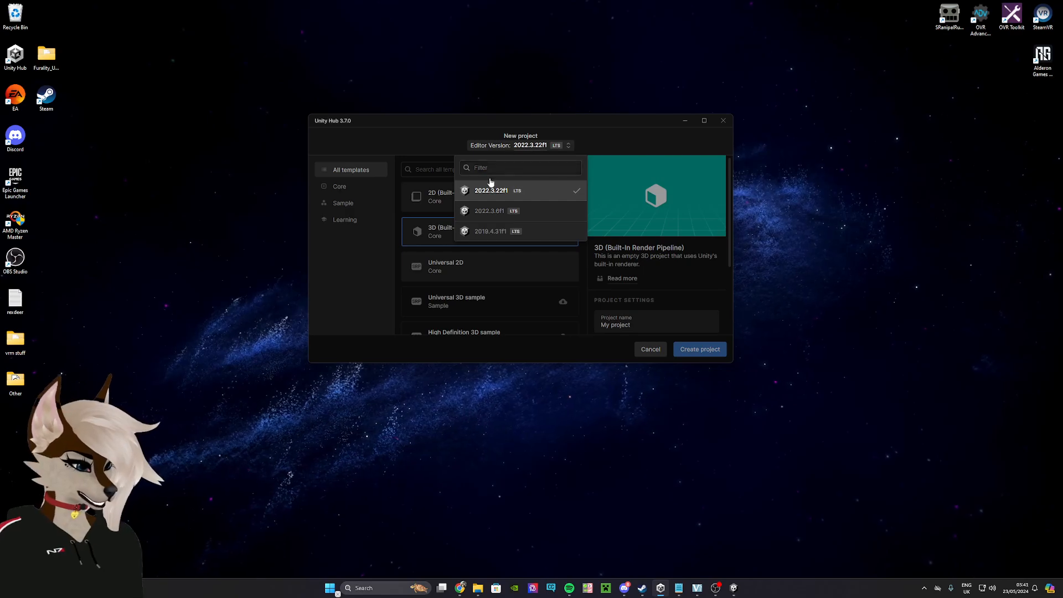
{"action": "left_click", "coordinate": [499, 234]}
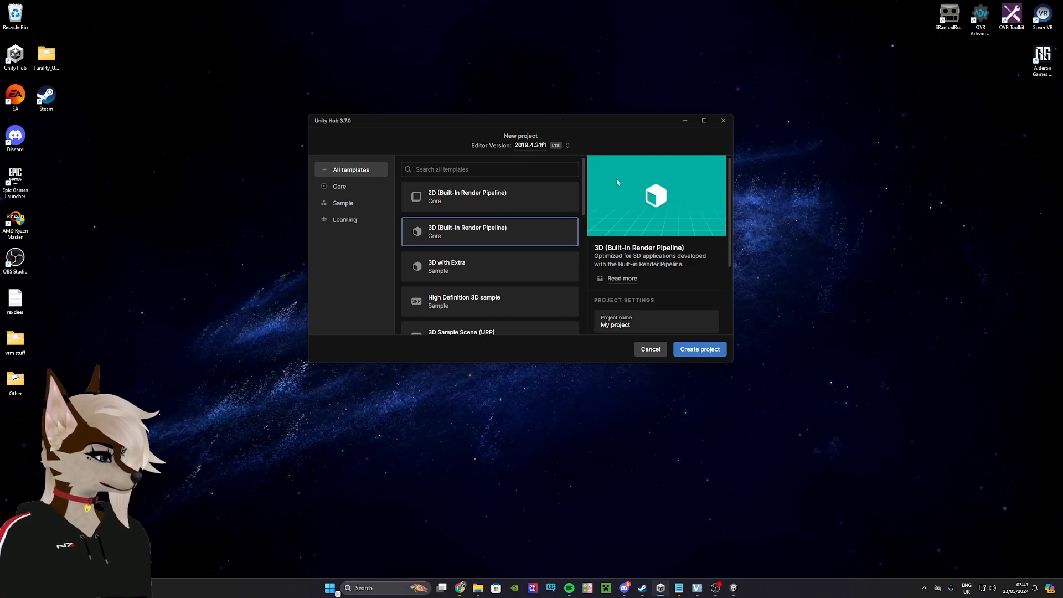
Name the new project "VRM TEST 4" and create it.
{"action": "scroll", "coordinate": [610, 261], "scroll_direction": "down", "scroll_amount": 3}
{"action": "left_click_drag", "start_coordinate": [657, 221], "coordinate": [561, 226]}
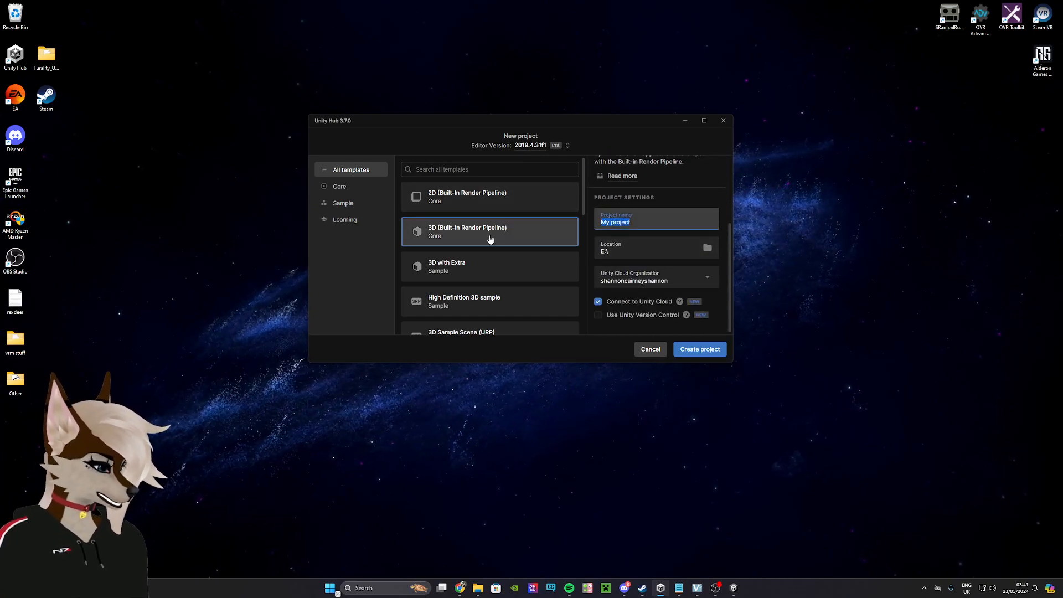
{"action": "key", "text": "BackSpace"}
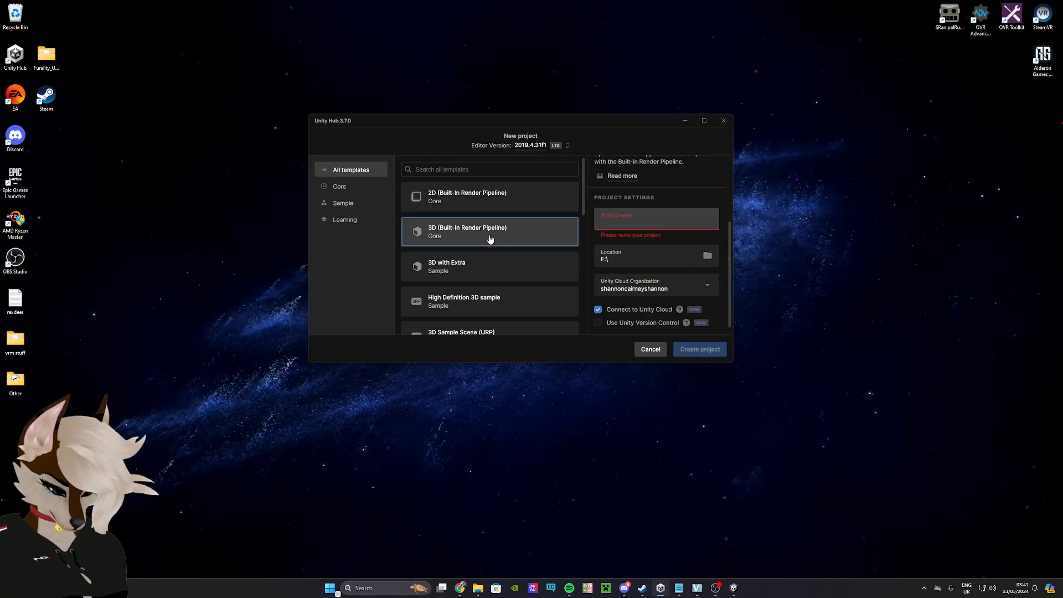
{"action": "type", "text": "VRM TEST 4"}
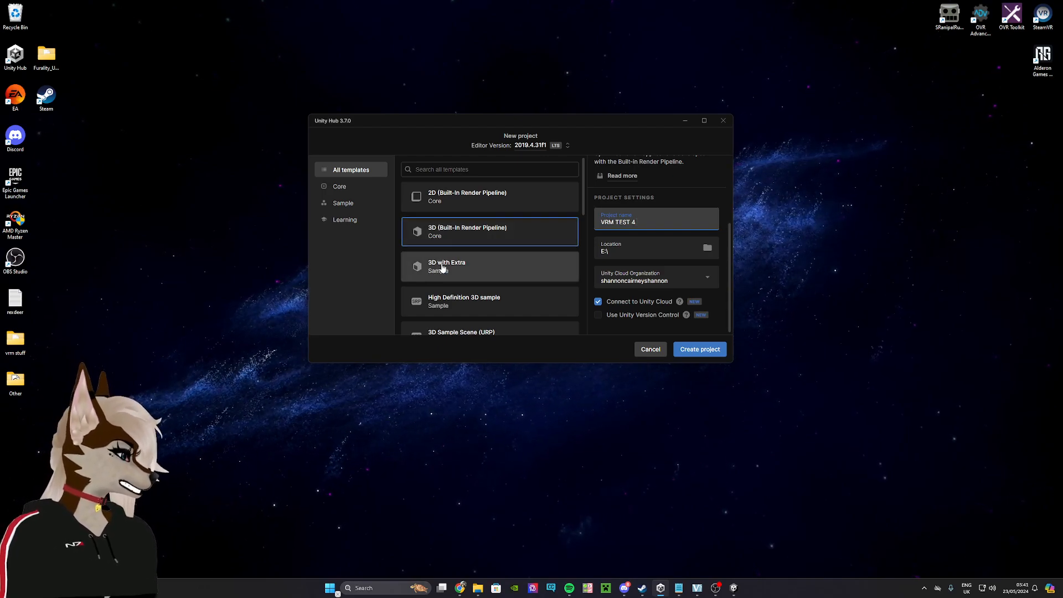
{"action": "left_click", "coordinate": [699, 350]}
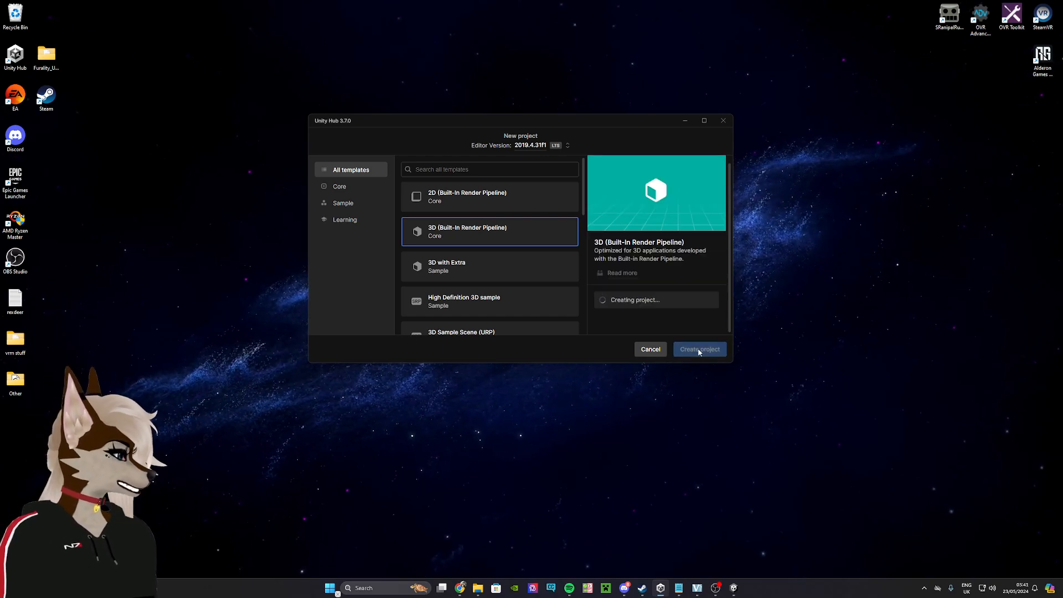
{"action": "mouse_move", "coordinate": [734, 590]}
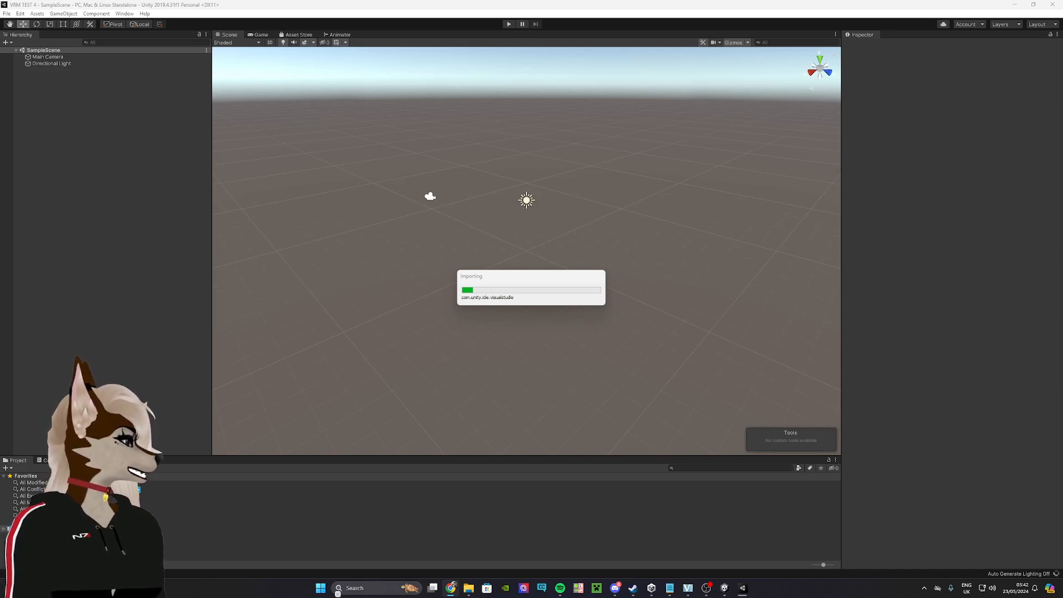
Bring the browser with the UniVRM v0.97.0 release page over Unity, and view the VSeeFace SDK releases page.
{"action": "left_click_drag", "start_coordinate": [1062, 183], "coordinate": [666, 88]}
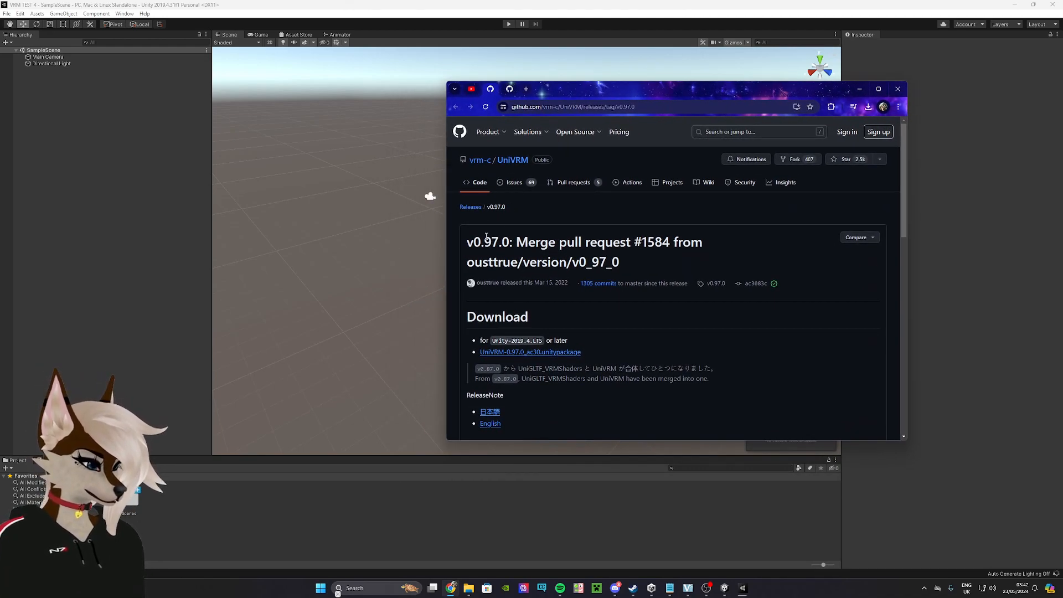
{"action": "left_click_drag", "start_coordinate": [473, 243], "coordinate": [677, 245]}
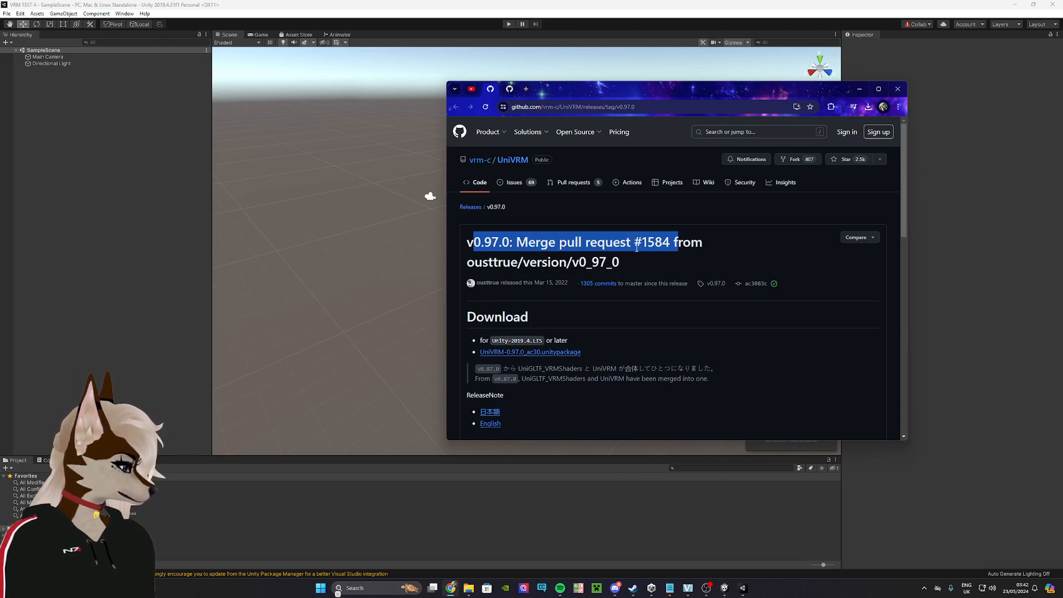
{"action": "left_click", "coordinate": [510, 90]}
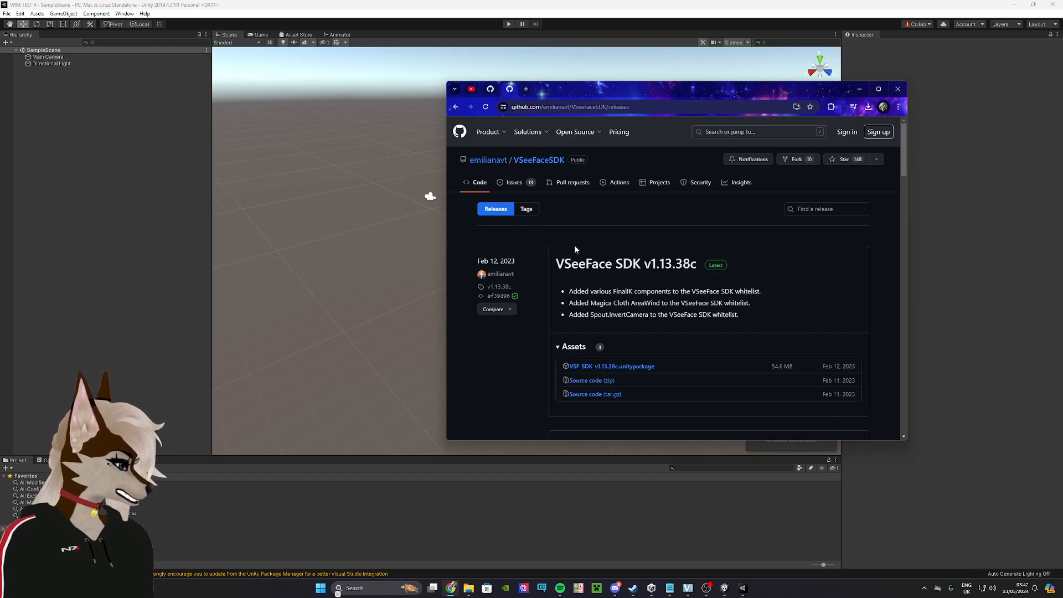
Import the UniVRM-0.97.0 package from the ssd (E:) drive into the Unity project and accept all recommended project settings.
{"action": "left_click_drag", "start_coordinate": [669, 94], "coordinate": [1062, 122]}
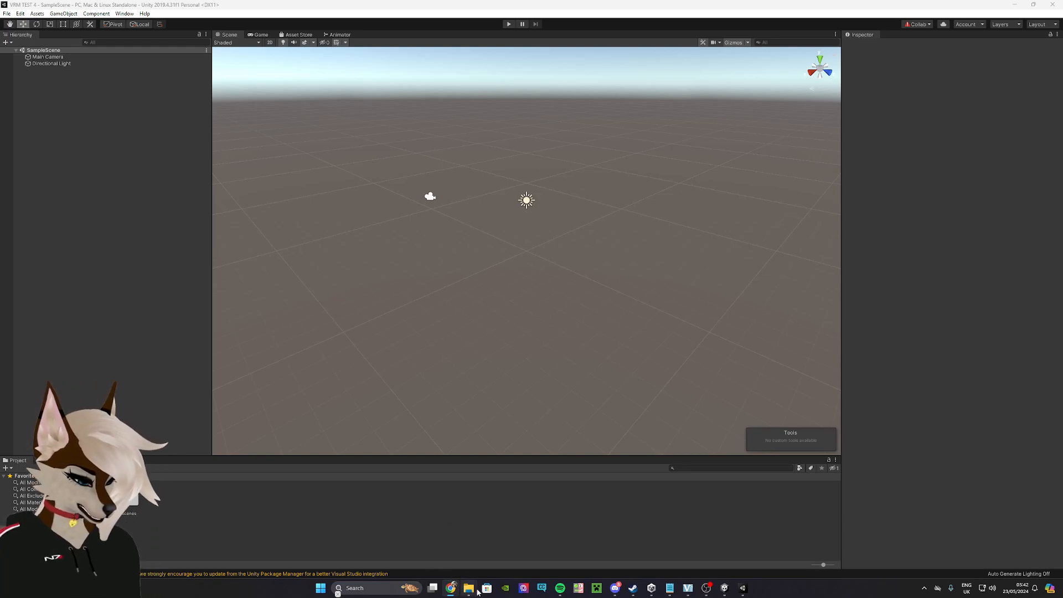
{"action": "mouse_move", "coordinate": [470, 591]}
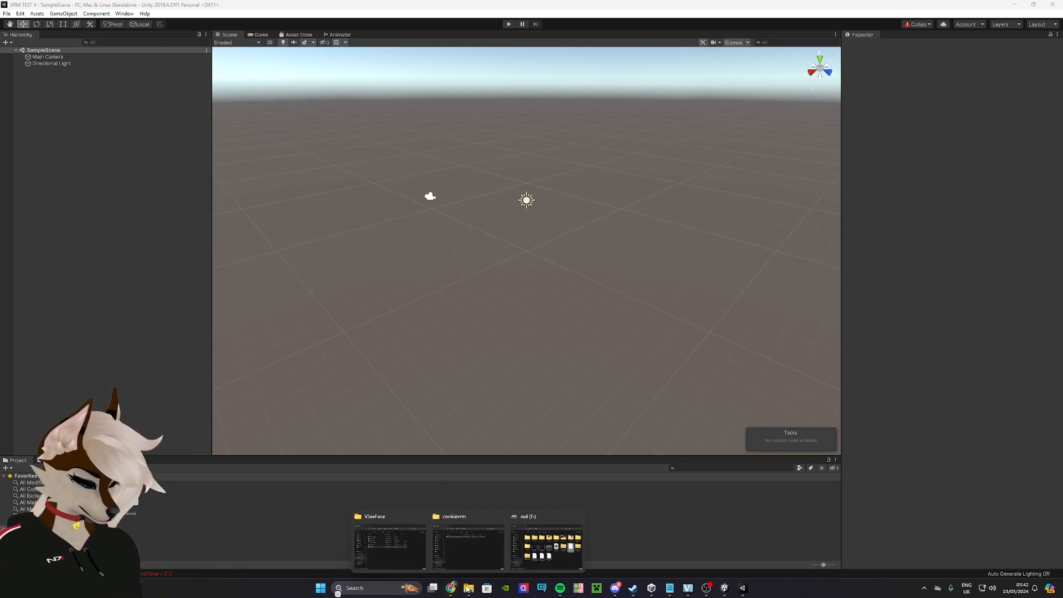
{"action": "left_click", "coordinate": [542, 548]}
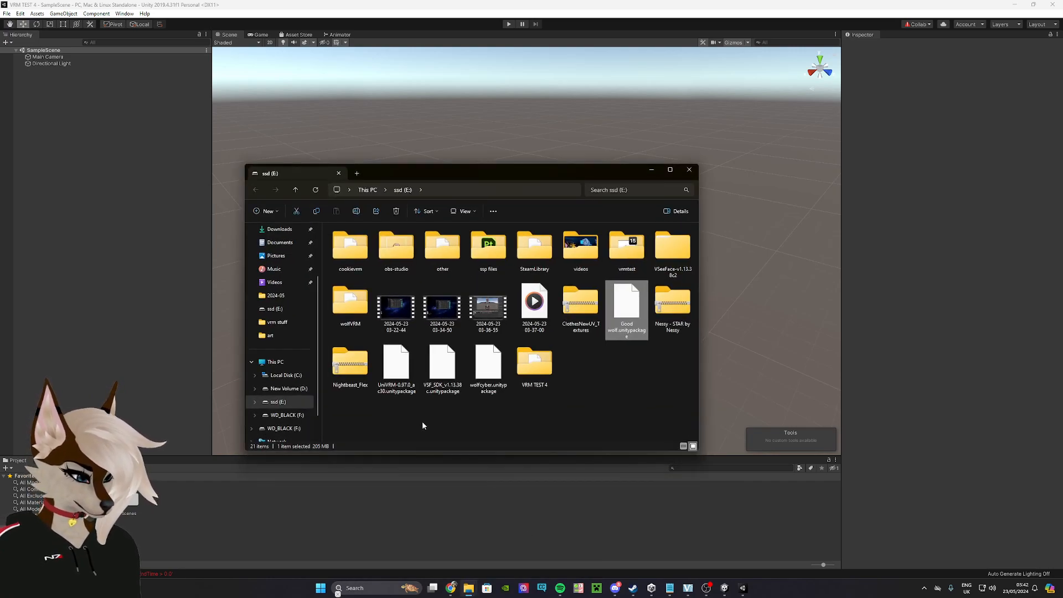
{"action": "left_click", "coordinate": [487, 417]}
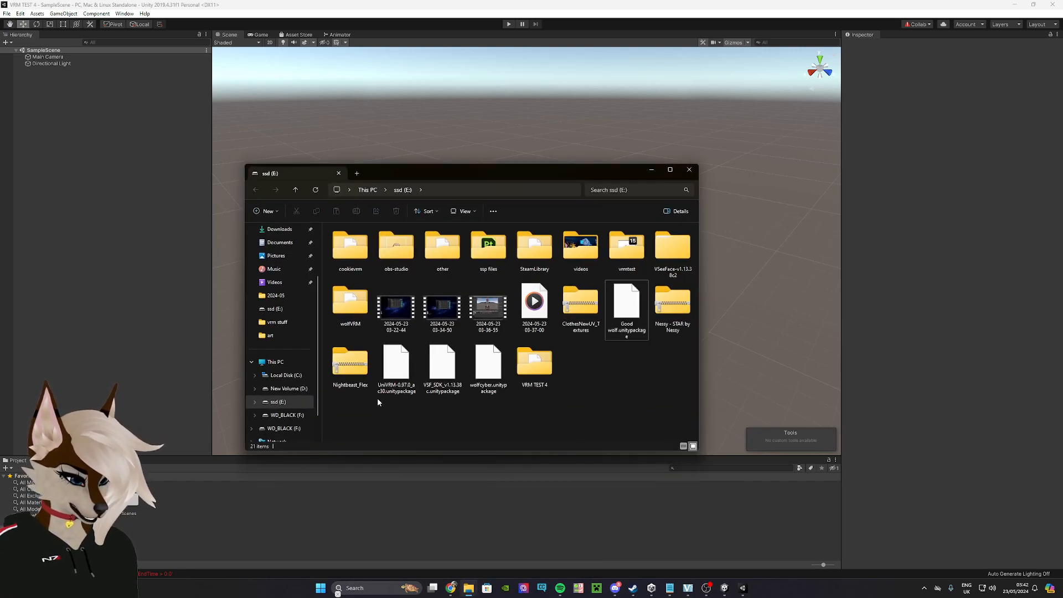
{"action": "left_click_drag", "start_coordinate": [396, 377], "coordinate": [614, 518]}
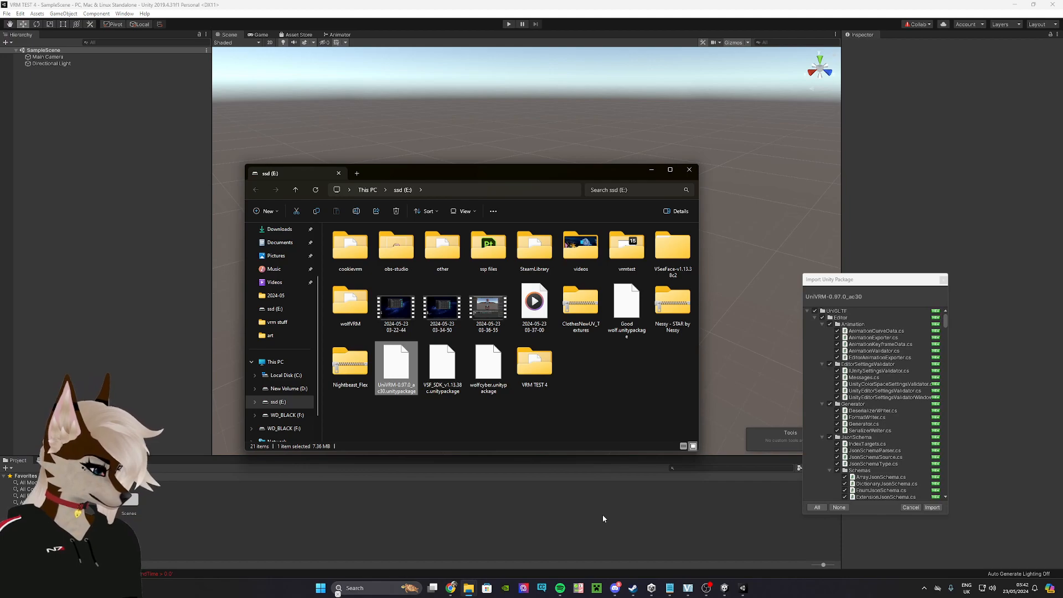
{"action": "left_click", "coordinate": [932, 507]}
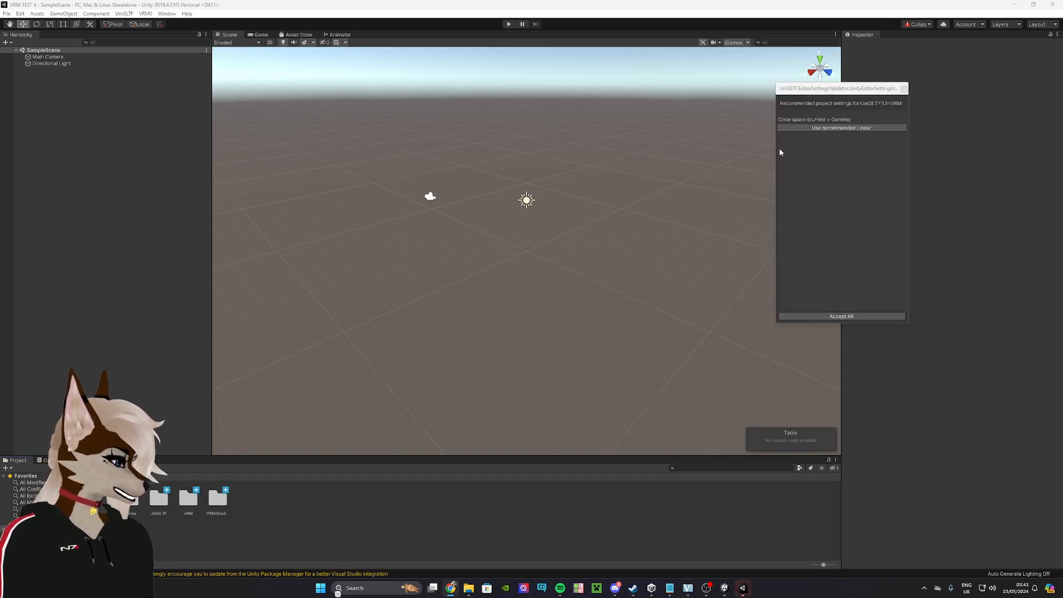
{"action": "left_click", "coordinate": [840, 316]}
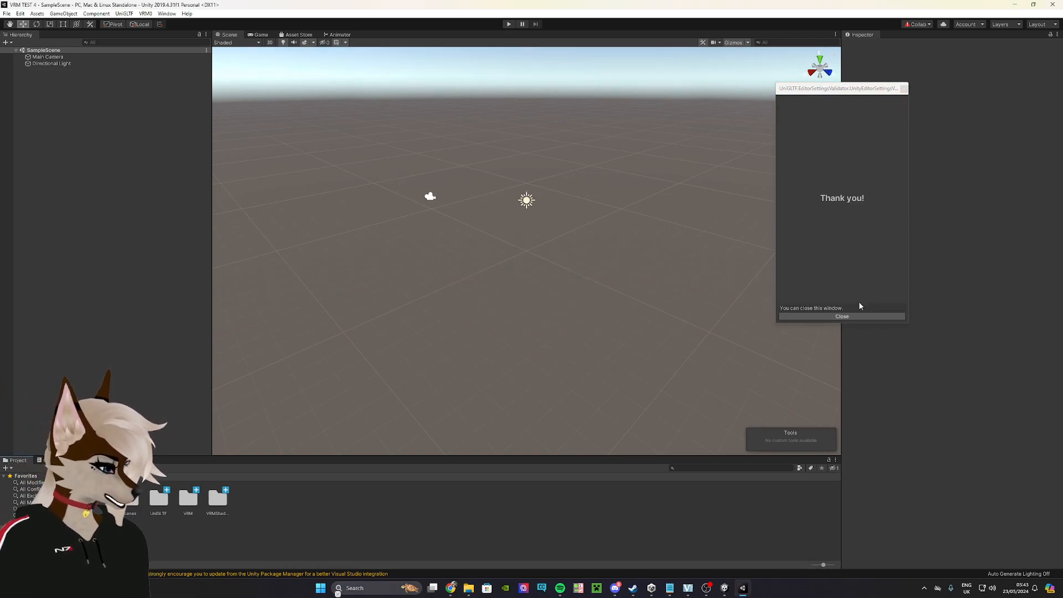
{"action": "left_click", "coordinate": [862, 318]}
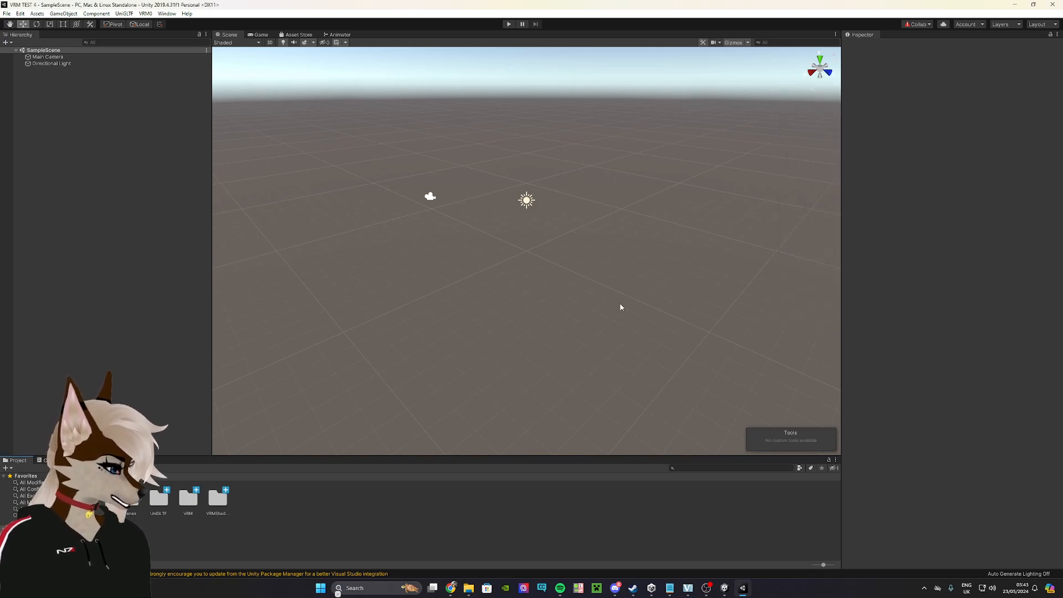
Import the VSF_SDK_v1.13.38c package from the ssd (E:) drive into the Unity project.
{"action": "mouse_move", "coordinate": [468, 588]}
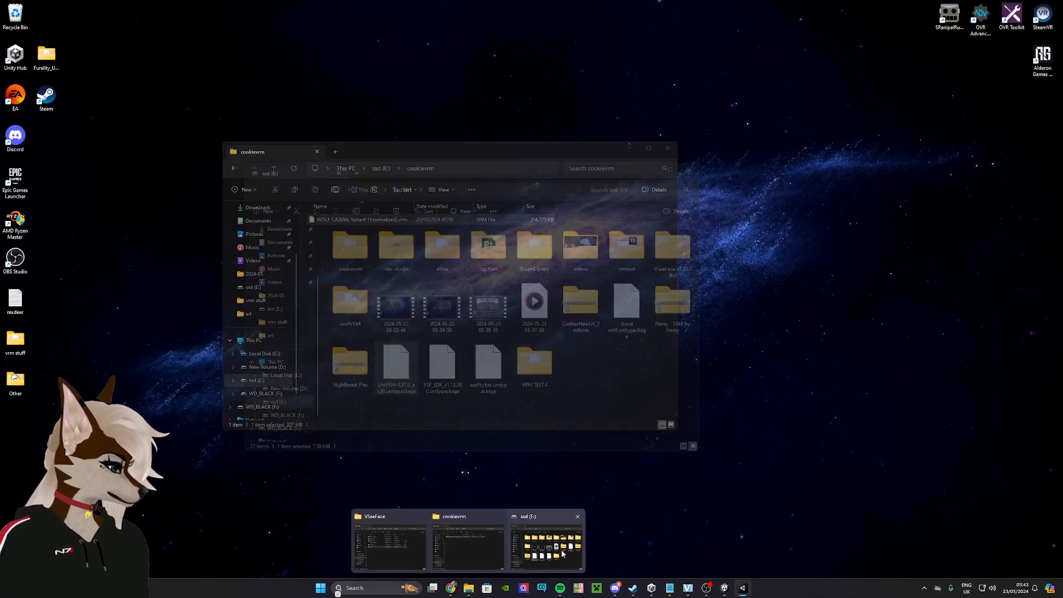
{"action": "left_click", "coordinate": [562, 552]}
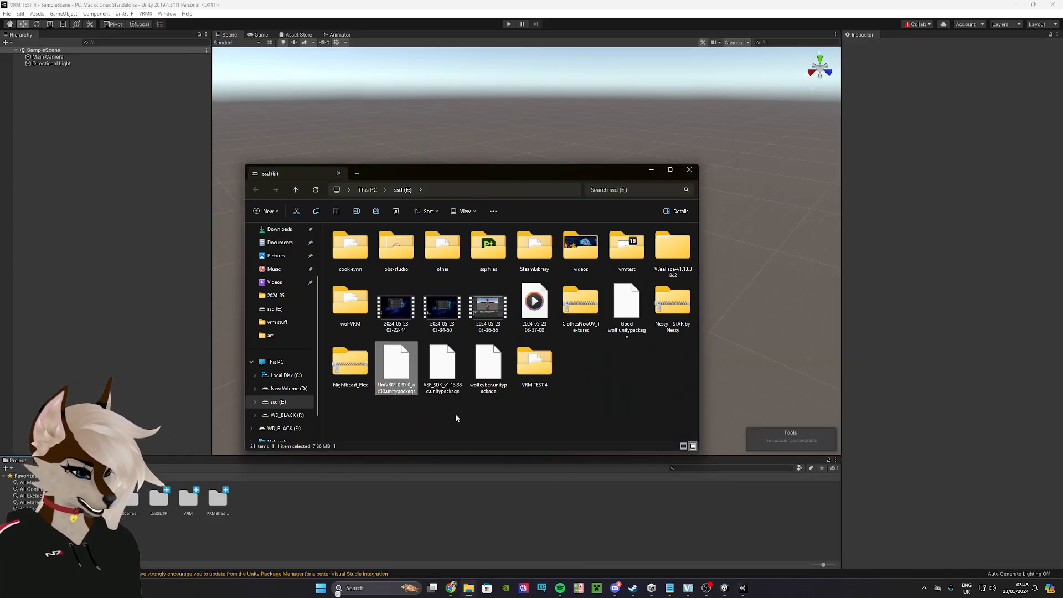
{"action": "left_click_drag", "start_coordinate": [441, 376], "coordinate": [490, 515]}
{"action": "left_click", "coordinate": [933, 508]}
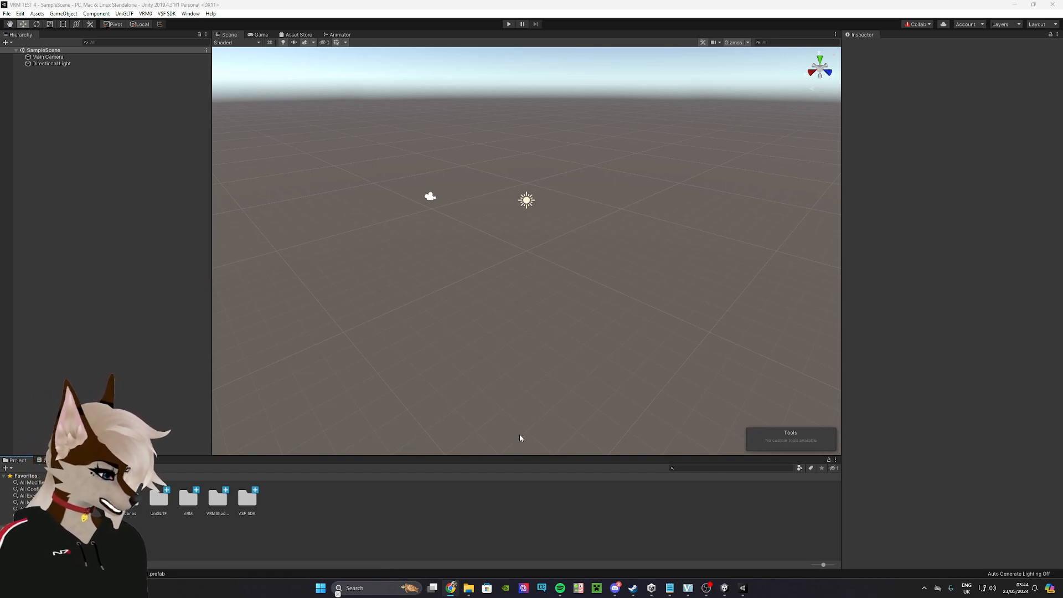
Import the complete wolfcyber avatar package from the ssd (E:) drive into the Unity project.
{"action": "mouse_move", "coordinate": [469, 588]}
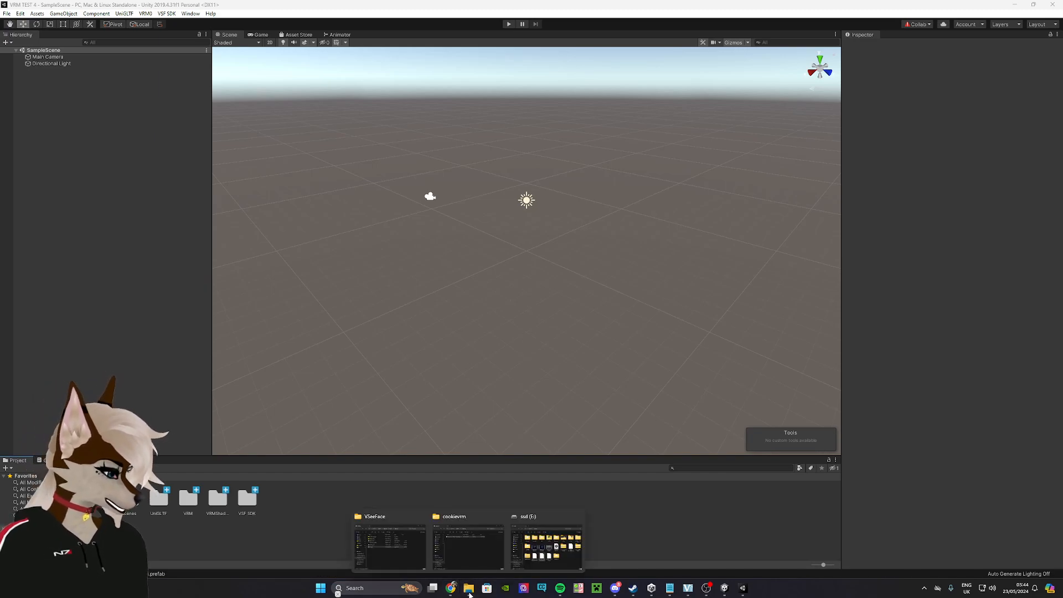
{"action": "left_click", "coordinate": [535, 548]}
{"action": "left_click_drag", "start_coordinate": [492, 172], "coordinate": [698, 83]}
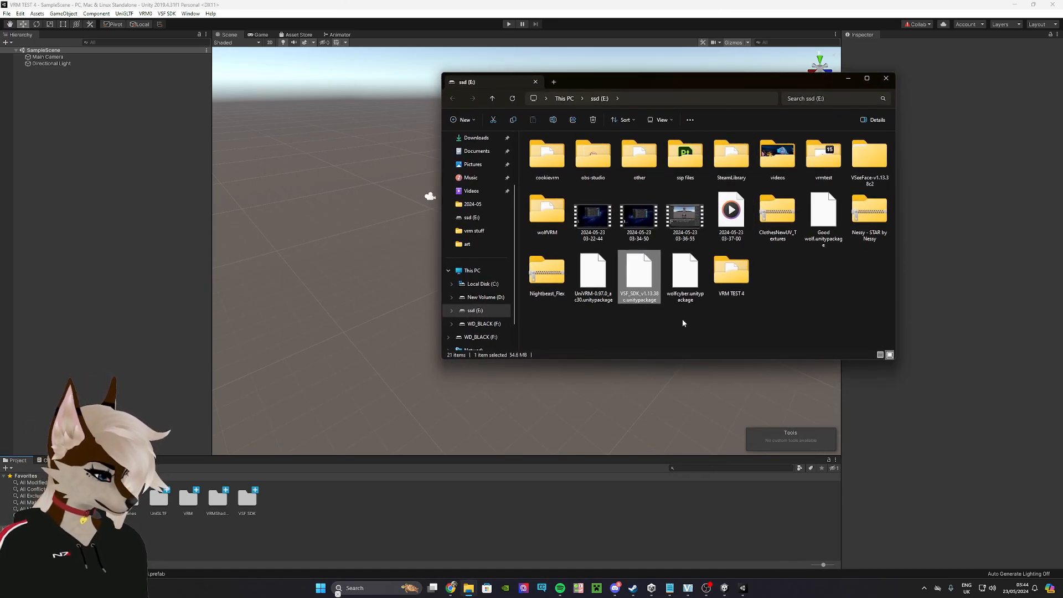
{"action": "left_click", "coordinate": [680, 322]}
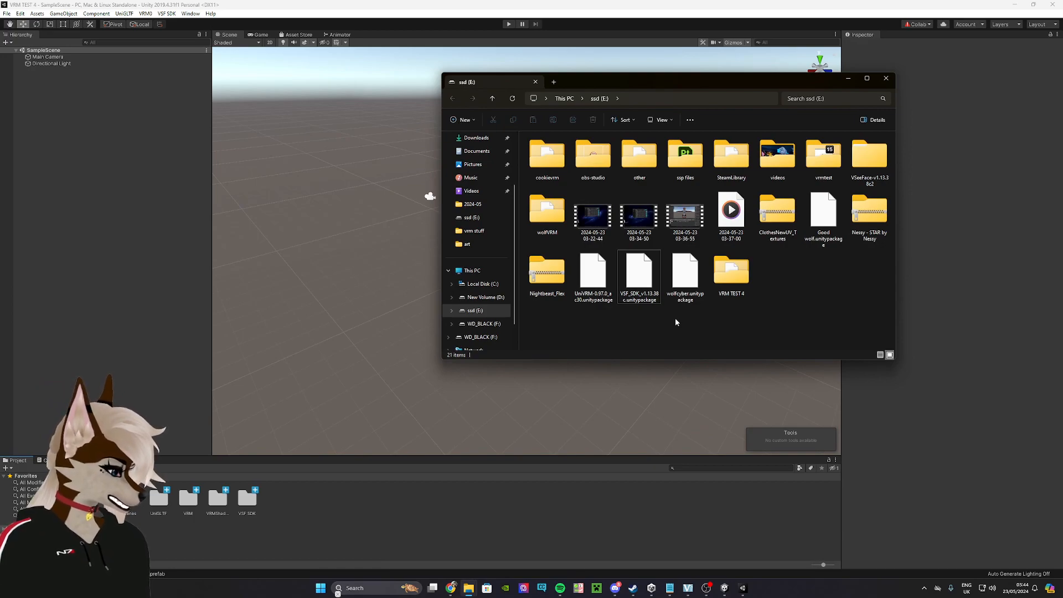
{"action": "left_click_drag", "start_coordinate": [686, 279], "coordinate": [557, 531]}
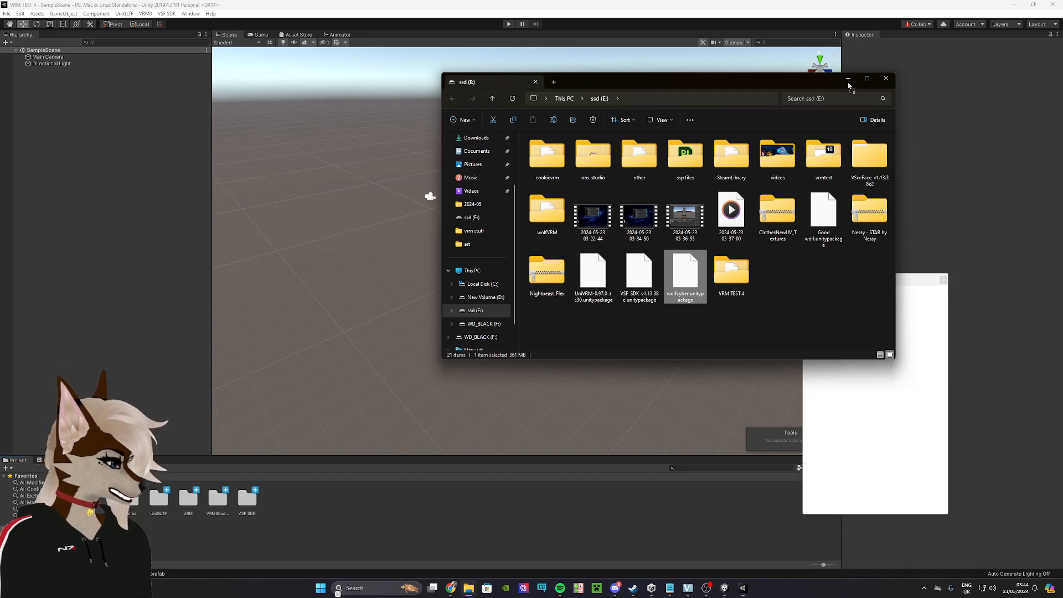
{"action": "left_click", "coordinate": [849, 82]}
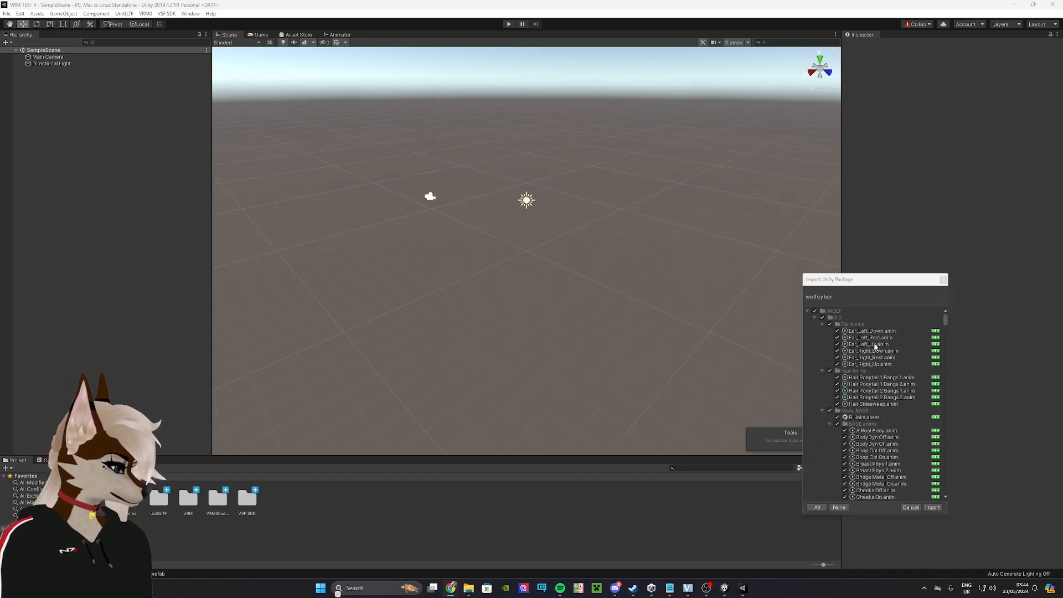
{"action": "left_click_drag", "start_coordinate": [945, 321], "coordinate": [943, 493]}
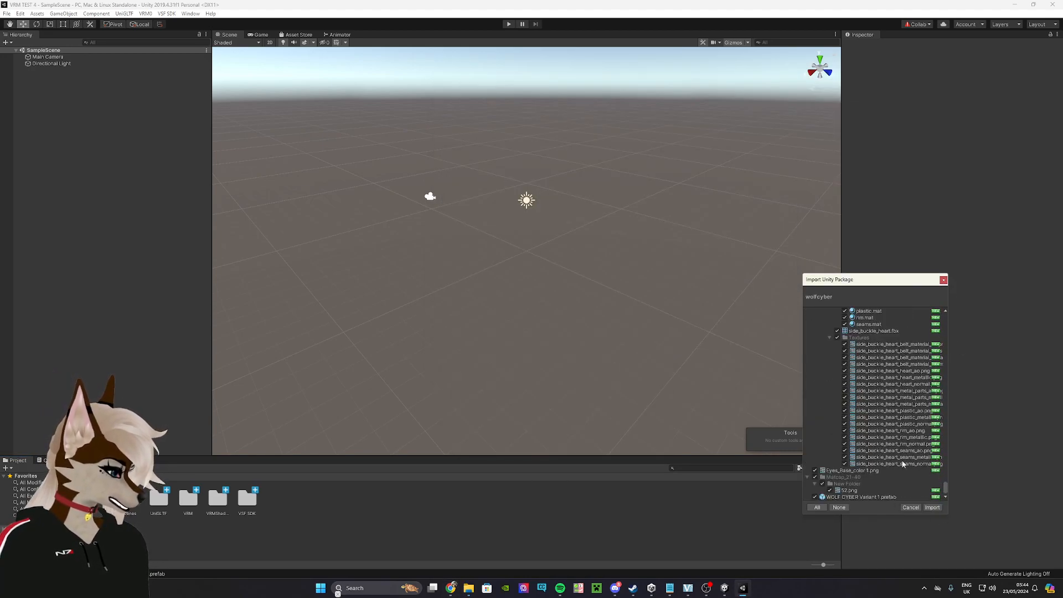
{"action": "left_click", "coordinate": [928, 508]}
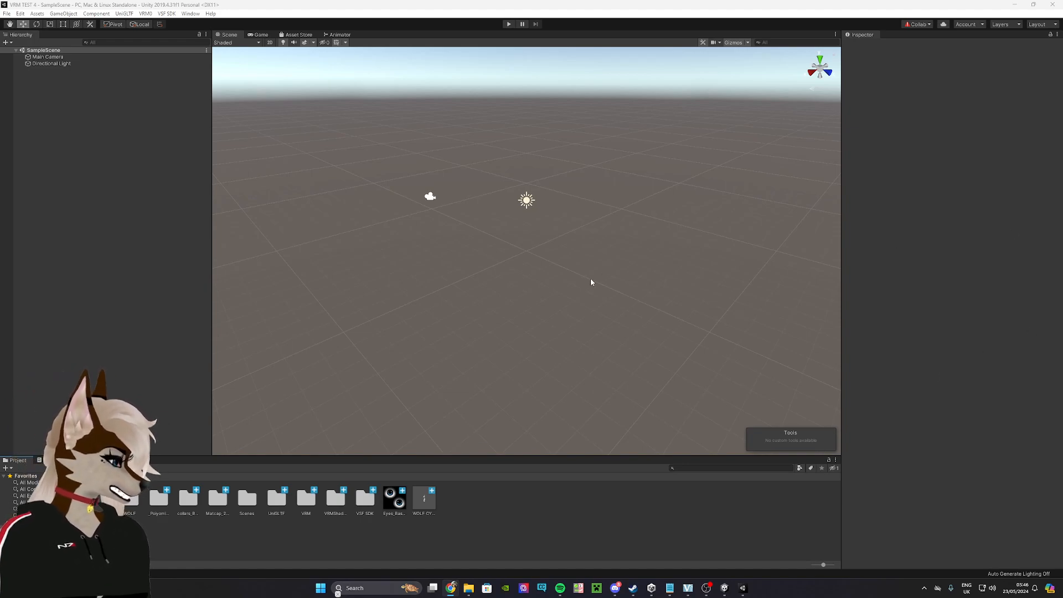
Preview the WOLF CYBER Variant 1 prefab and add it to the SampleScene hierarchy.
{"action": "left_click", "coordinate": [420, 506]}
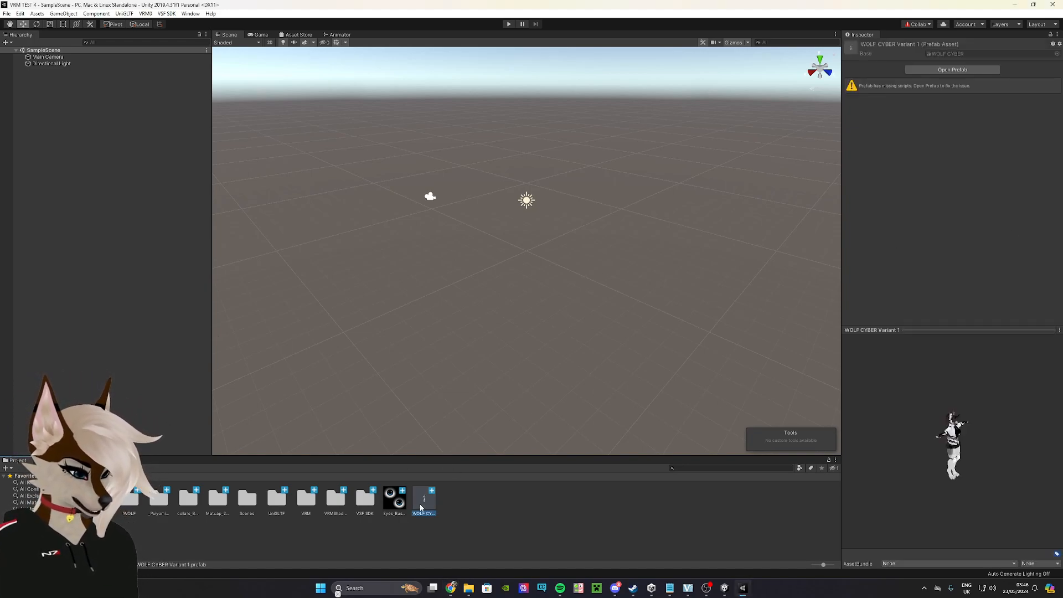
{"action": "left_click_drag", "start_coordinate": [961, 477], "coordinate": [886, 440]}
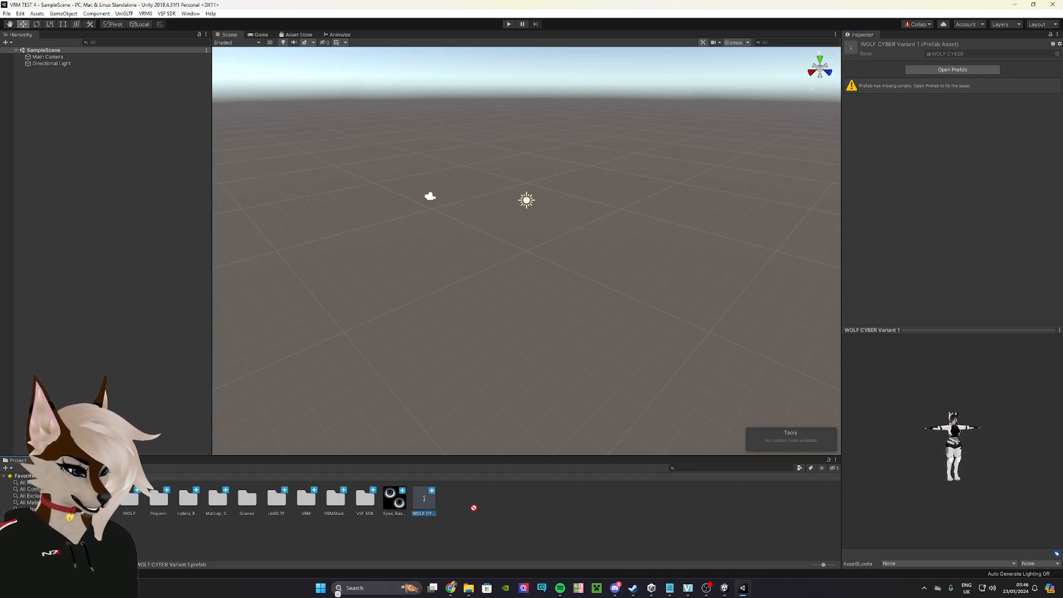
{"action": "left_click_drag", "start_coordinate": [500, 518], "coordinate": [170, 308]}
{"action": "left_click_drag", "start_coordinate": [98, 175], "coordinate": [98, 175]}
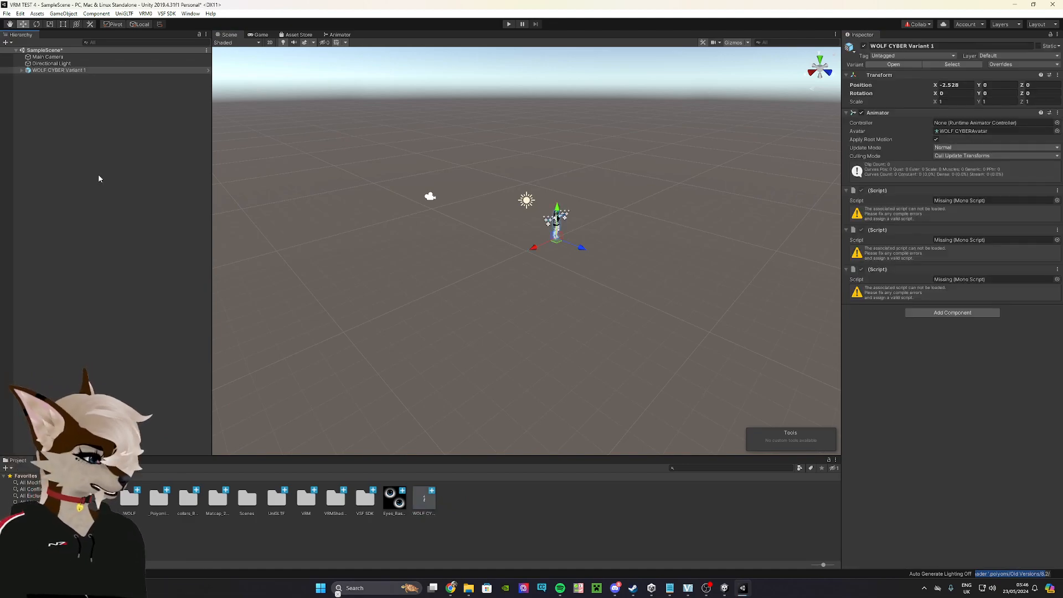
Remove the three missing script components from the WOLF CYBER Variant 1 root object.
{"action": "scroll", "coordinate": [500, 235], "scroll_direction": "up", "scroll_amount": 3}
{"action": "middle_click_drag", "start_coordinate": [587, 240], "coordinate": [530, 295]}
{"action": "scroll", "coordinate": [587, 292], "scroll_direction": "up", "scroll_amount": 8}
{"action": "right_click_drag", "start_coordinate": [587, 292], "coordinate": [545, 280]}
{"action": "middle_click_drag", "start_coordinate": [545, 280], "coordinate": [419, 289]}
{"action": "left_click", "coordinate": [1057, 269]}
{"action": "left_click", "coordinate": [999, 292]}
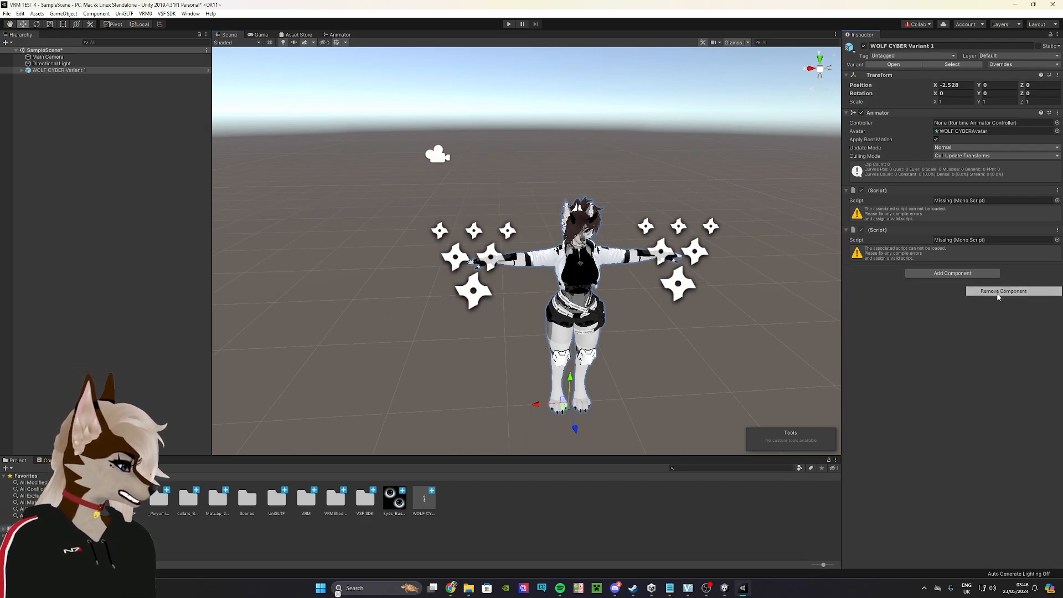
{"action": "left_click", "coordinate": [1058, 230]}
{"action": "left_click", "coordinate": [1003, 252]}
{"action": "left_click", "coordinate": [1058, 190]}
{"action": "left_click", "coordinate": [1003, 215]}
Examine the avatar's head, outfit and surrounding collider shapes from the front in the scene.
{"action": "middle_click_drag", "start_coordinate": [603, 295], "coordinate": [573, 303]}
{"action": "scroll", "coordinate": [588, 306], "scroll_direction": "up", "scroll_amount": 10}
{"action": "scroll", "coordinate": [591, 308], "scroll_direction": "down", "scroll_amount": 6}
{"action": "right_click_drag", "start_coordinate": [573, 304], "coordinate": [555, 263]}
{"action": "middle_click_drag", "start_coordinate": [555, 264], "coordinate": [453, 168]}
{"action": "right_click_drag", "start_coordinate": [453, 169], "coordinate": [471, 169]}
{"action": "middle_click_drag", "start_coordinate": [471, 169], "coordinate": [478, 172]}
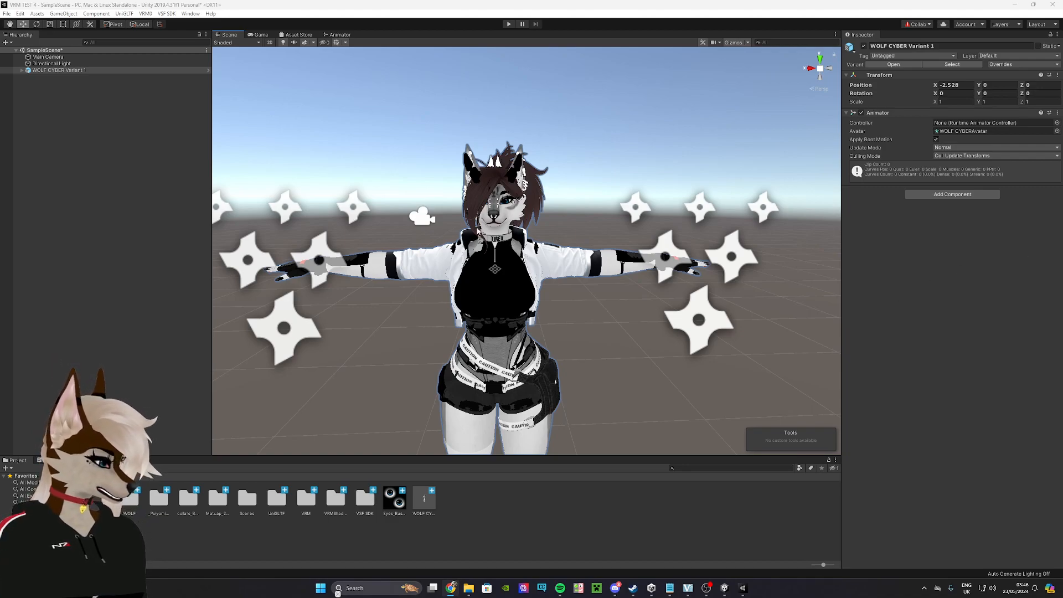
{"action": "middle_click_drag", "start_coordinate": [489, 270], "coordinate": [498, 269]}
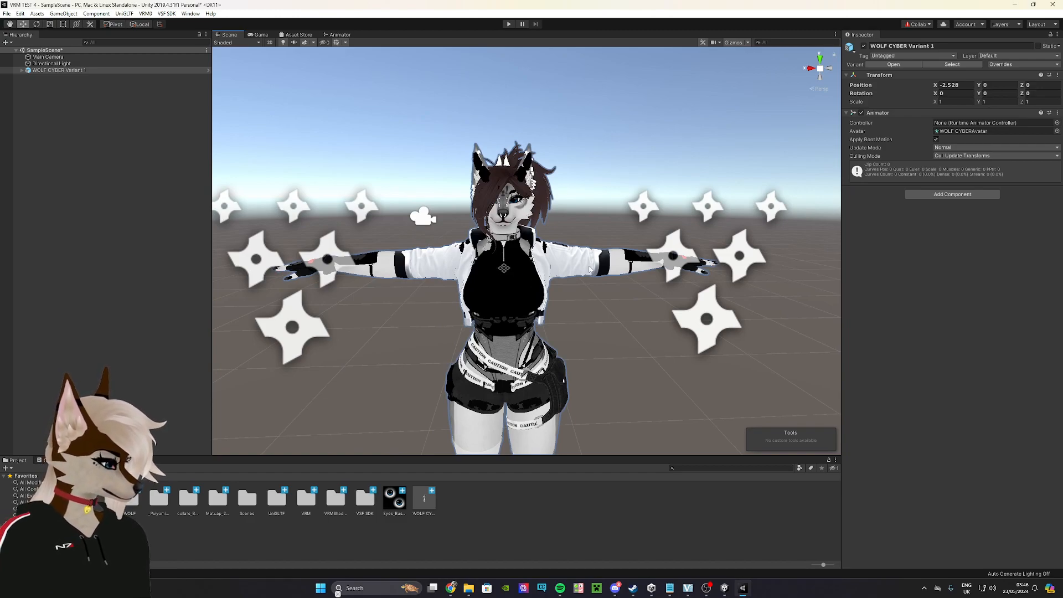
Remove the missing script component from the avatar's Hips bone under Armature, and check the Bottom - Shorts object.
{"action": "left_click", "coordinate": [21, 71]}
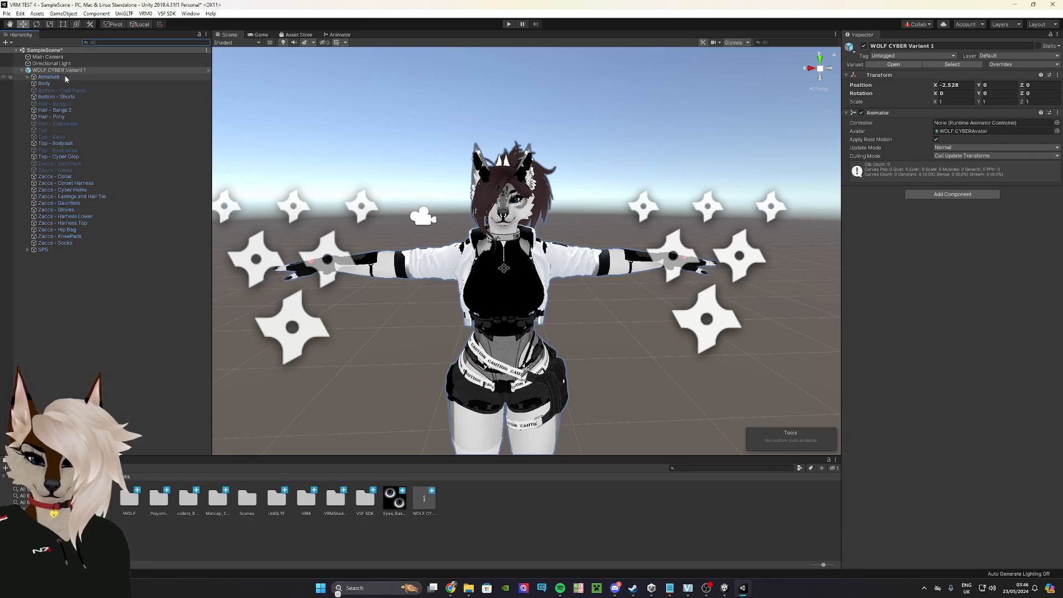
{"action": "left_click", "coordinate": [43, 77]}
{"action": "left_click", "coordinate": [28, 77]}
{"action": "left_click", "coordinate": [109, 84]}
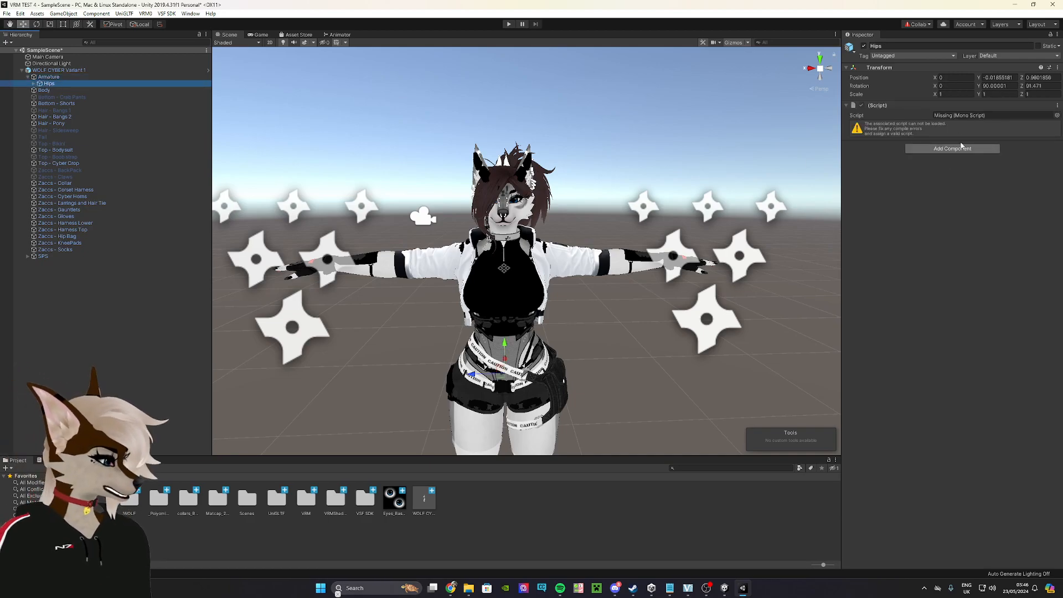
{"action": "right_click", "coordinate": [1040, 109]}
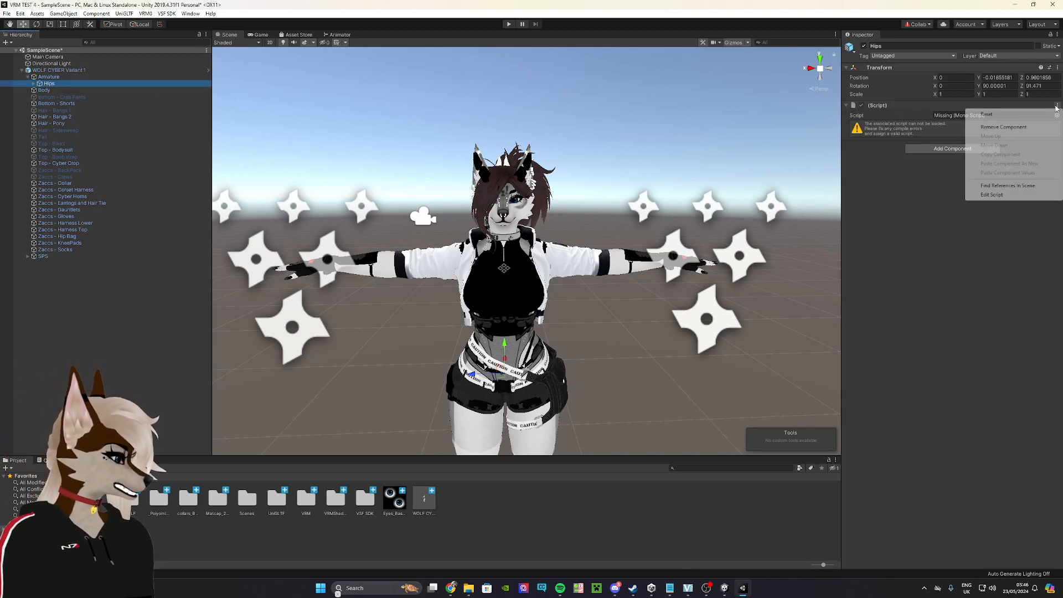
{"action": "left_click", "coordinate": [996, 124]}
{"action": "left_click", "coordinate": [70, 97]}
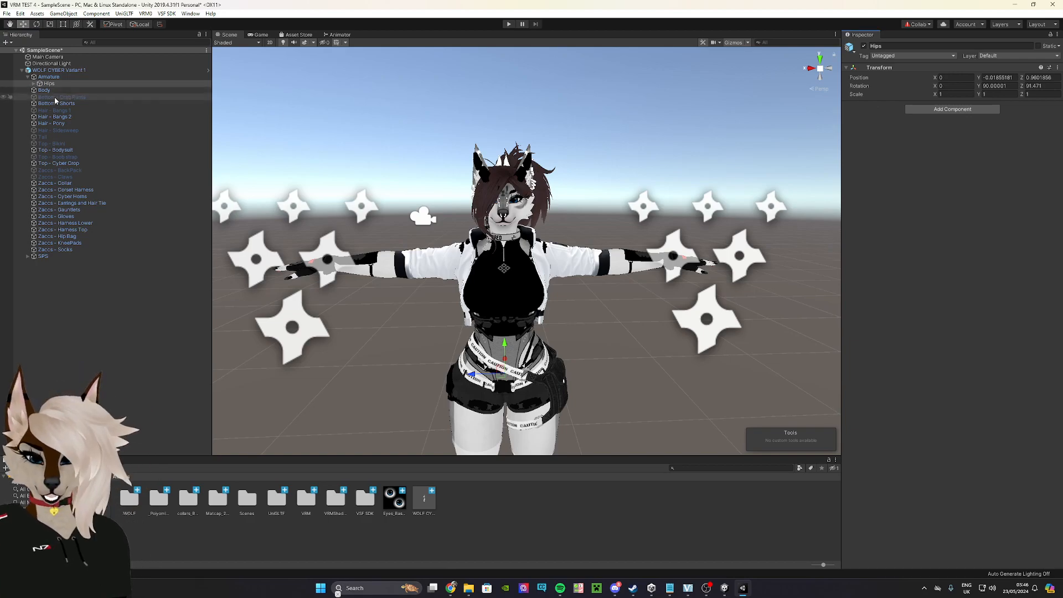
{"action": "left_click", "coordinate": [76, 103]}
Expand the Hips bone and remove the missing script components from AssRoot_L and AssRoot_R.
{"action": "left_click", "coordinate": [33, 84]}
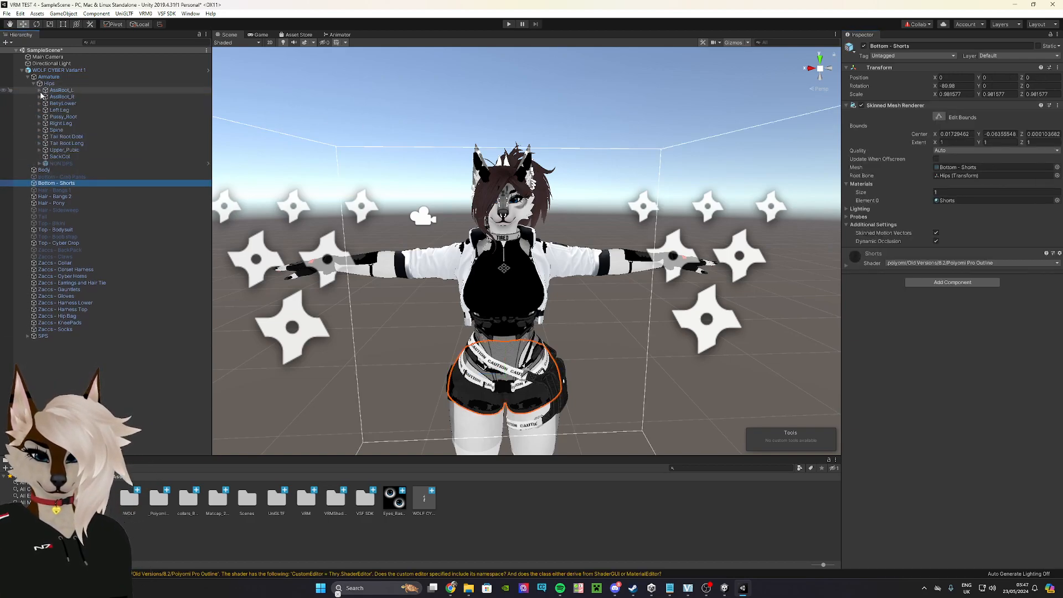
{"action": "left_click", "coordinate": [65, 91]}
{"action": "left_click", "coordinate": [1058, 105]}
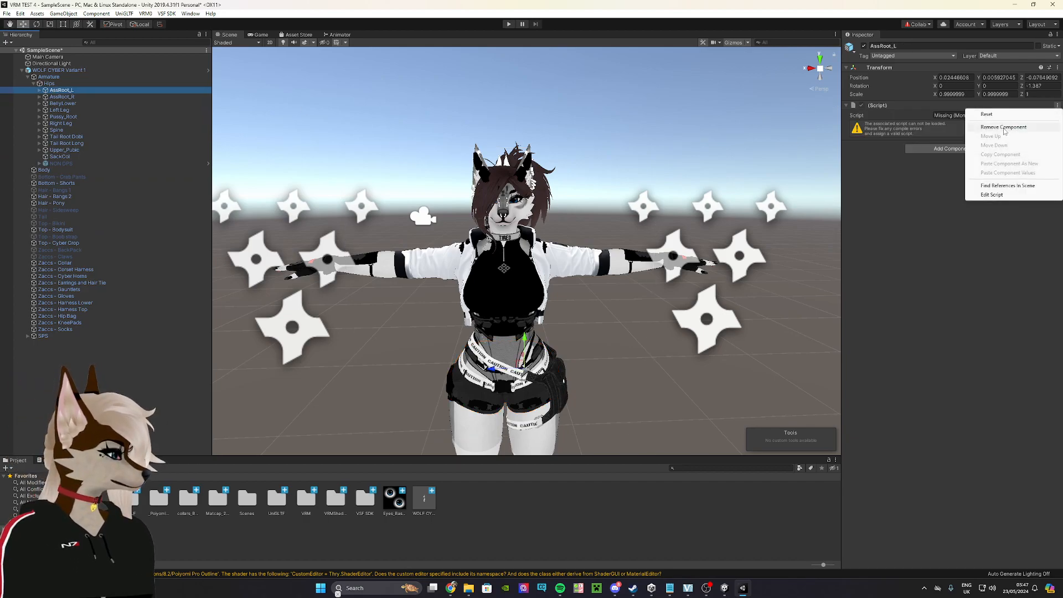
{"action": "left_click", "coordinate": [1006, 130]}
{"action": "left_click", "coordinate": [108, 97]}
{"action": "left_click", "coordinate": [1057, 105]}
{"action": "left_click", "coordinate": [1006, 129]}
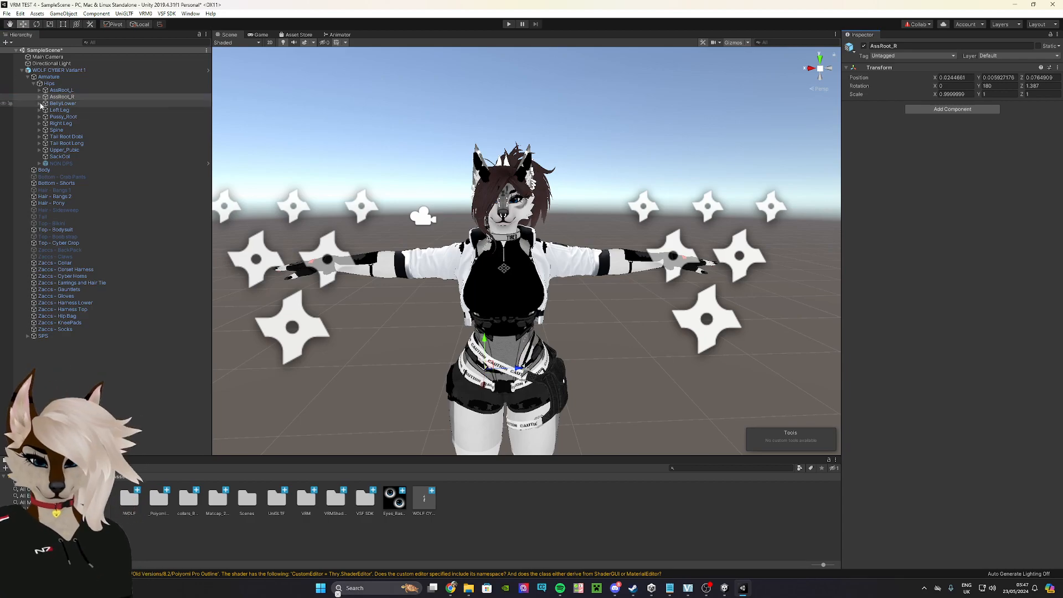
Remove the missing script components from the BellyLower and Left Leg bones under Hips.
{"action": "left_click", "coordinate": [67, 104]}
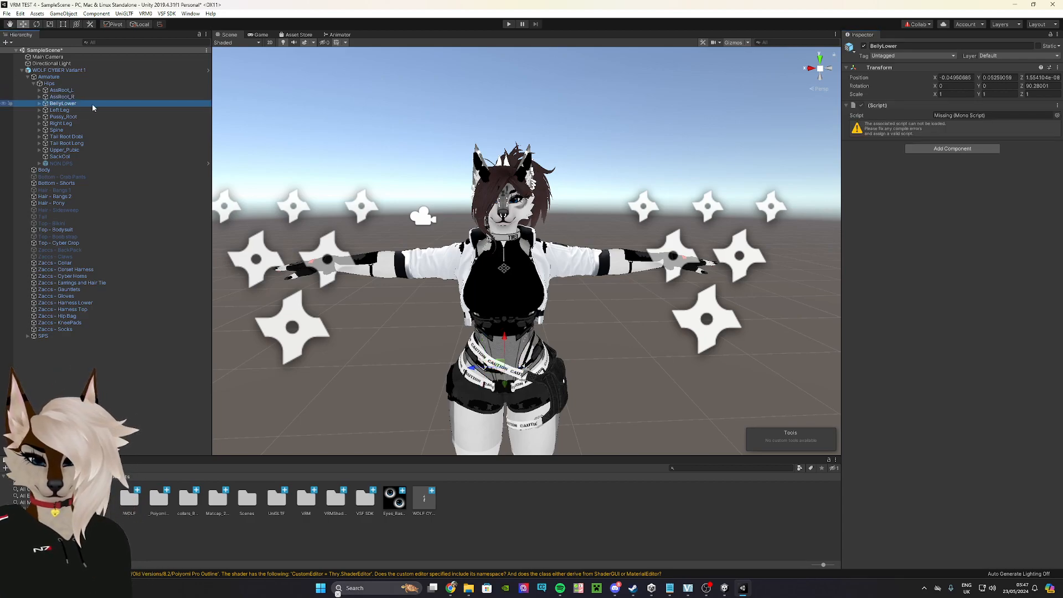
{"action": "left_click", "coordinate": [1058, 106]}
{"action": "left_click", "coordinate": [995, 127]}
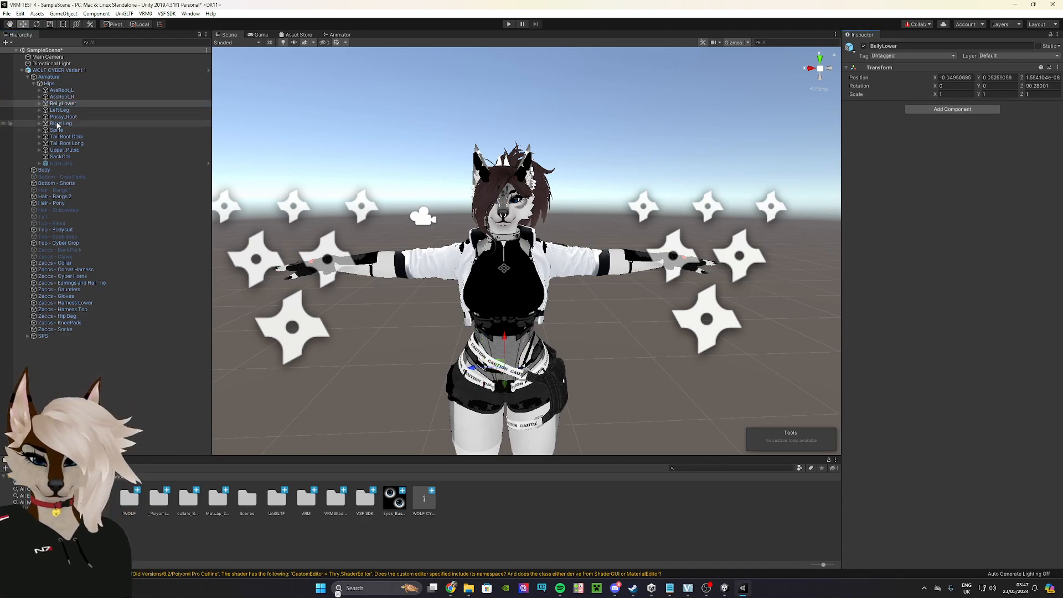
{"action": "left_click", "coordinate": [131, 110]}
{"action": "left_click", "coordinate": [1057, 106]}
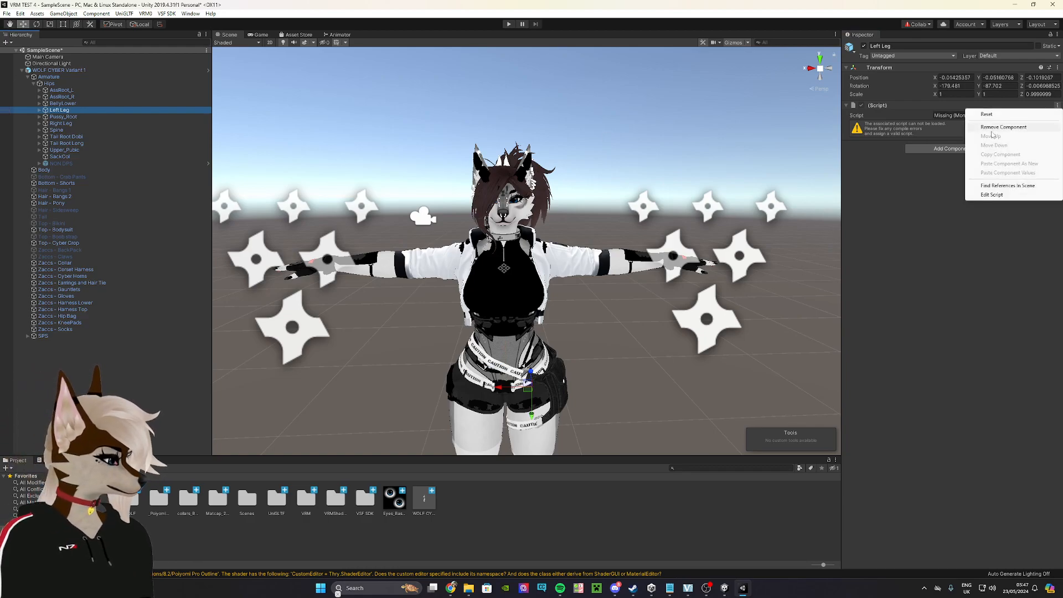
{"action": "left_click", "coordinate": [995, 127]}
Remove the missing script components from the Pussy_Root and Right Leg bones under Hips.
{"action": "left_click", "coordinate": [55, 117]}
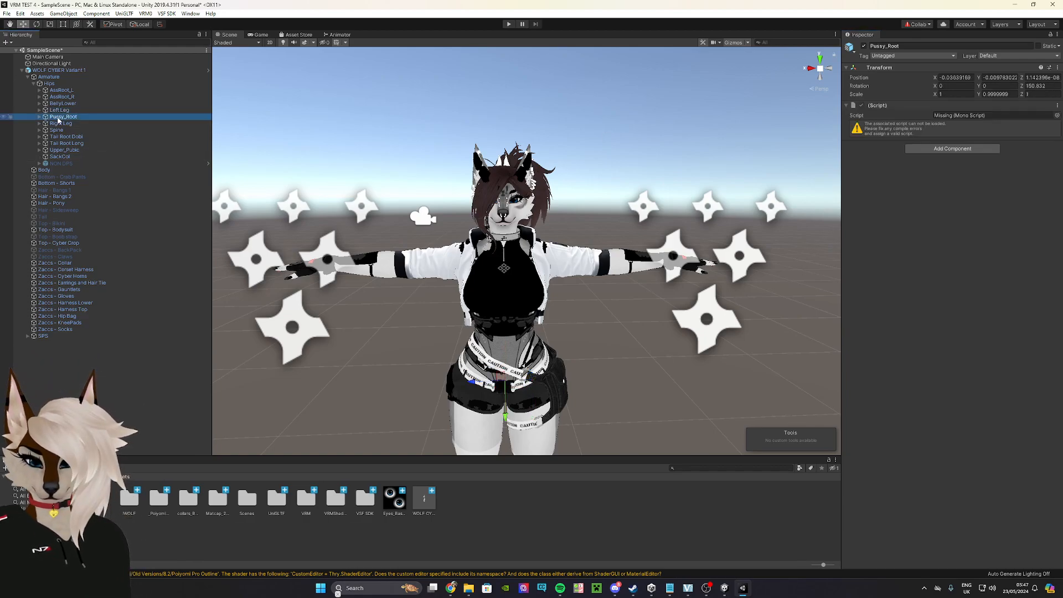
{"action": "left_click", "coordinate": [1058, 106]}
{"action": "left_click", "coordinate": [995, 127]}
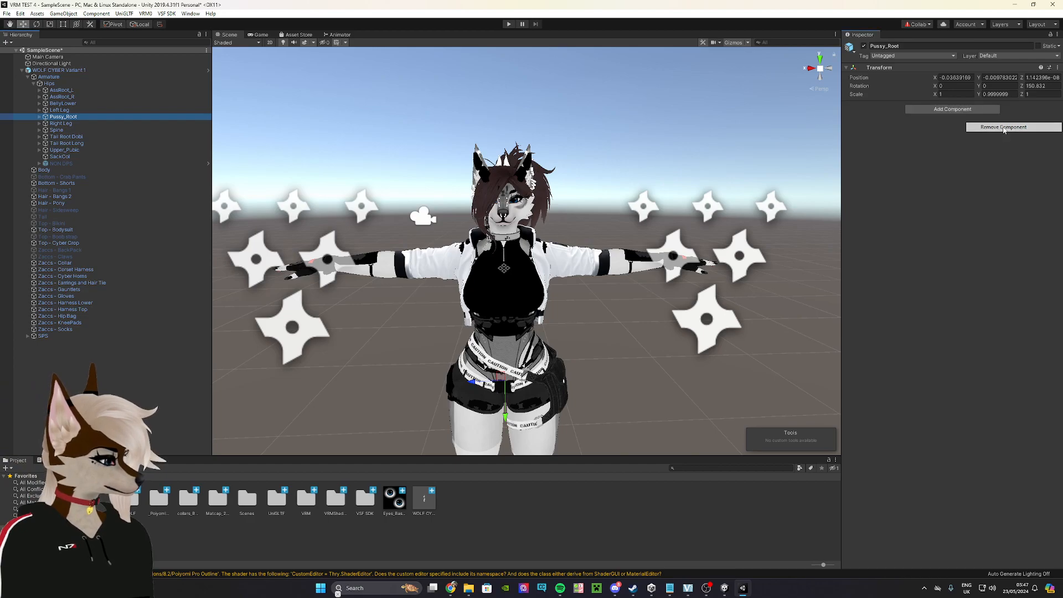
{"action": "left_click", "coordinate": [78, 123]}
{"action": "left_click", "coordinate": [1057, 105]}
{"action": "left_click", "coordinate": [995, 127]}
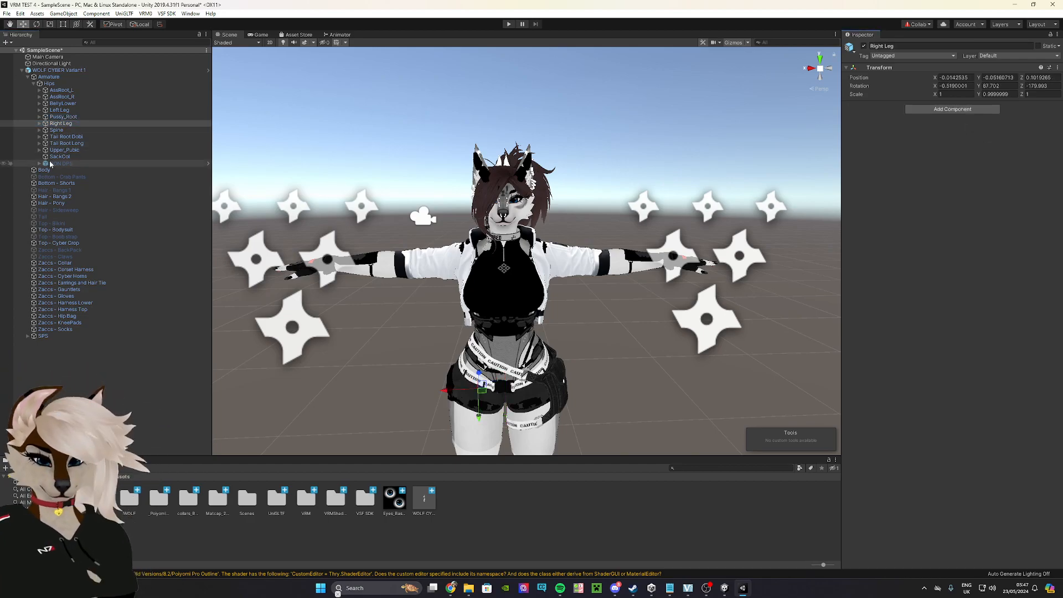
Remove the missing script components from the Spine and Tail Root Dobi bones under Hips.
{"action": "left_click", "coordinate": [56, 130]}
{"action": "left_click", "coordinate": [1056, 105]}
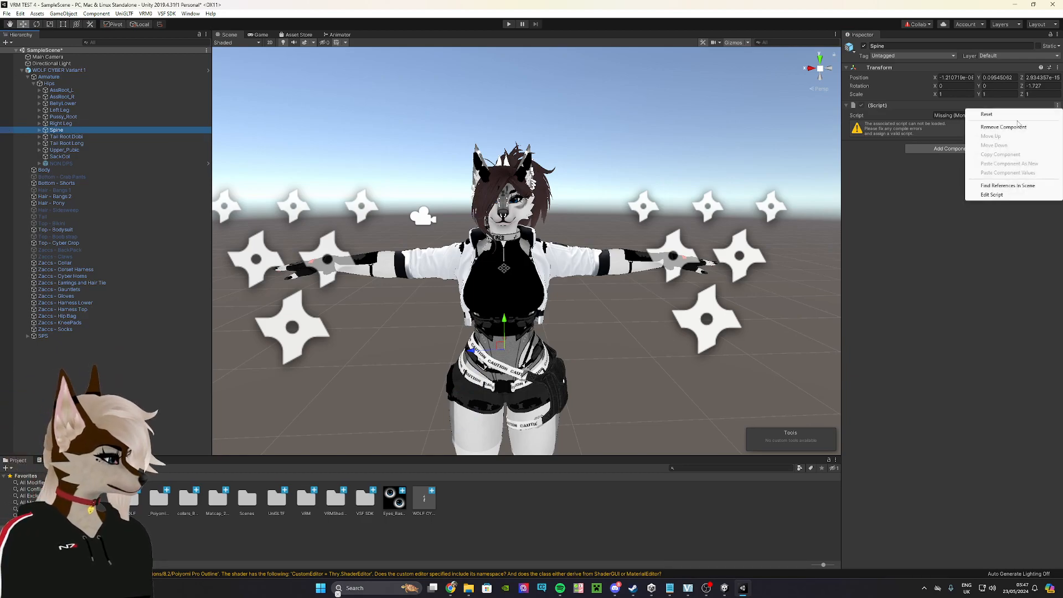
{"action": "left_click", "coordinate": [995, 127]}
{"action": "left_click", "coordinate": [78, 137]}
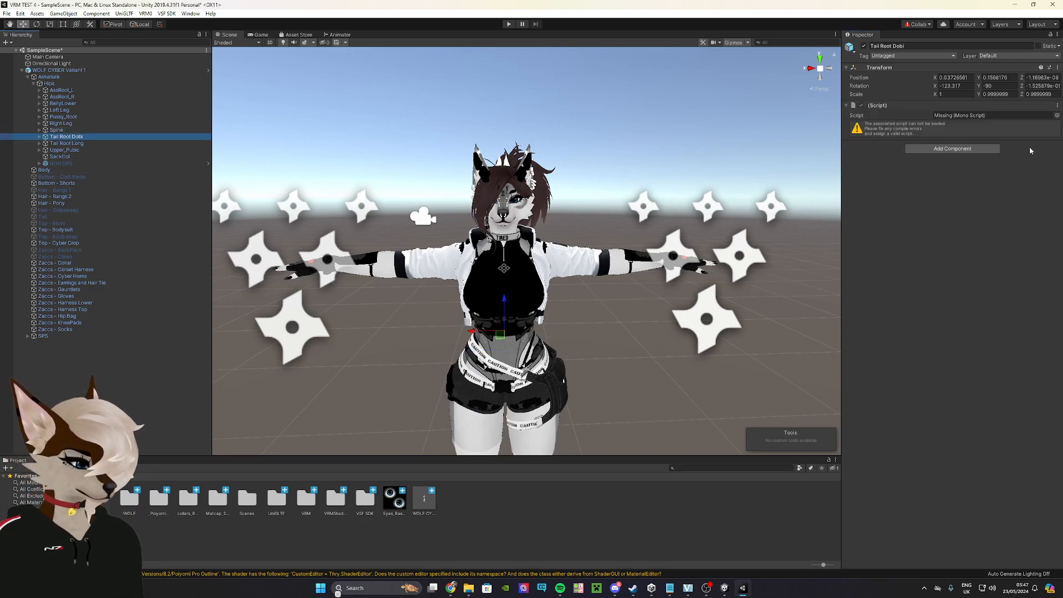
{"action": "left_click", "coordinate": [1057, 106]}
{"action": "left_click", "coordinate": [995, 127]}
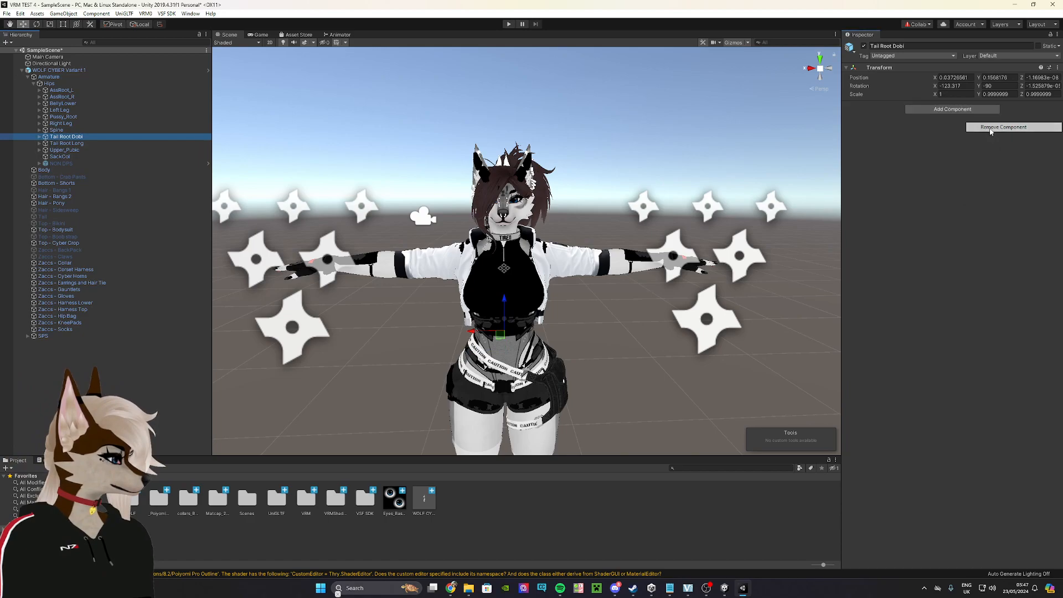
Remove the missing script components from Tail Root Long and SackCol under Hips, checking Upper_Pubic between them.
{"action": "left_click", "coordinate": [67, 144]}
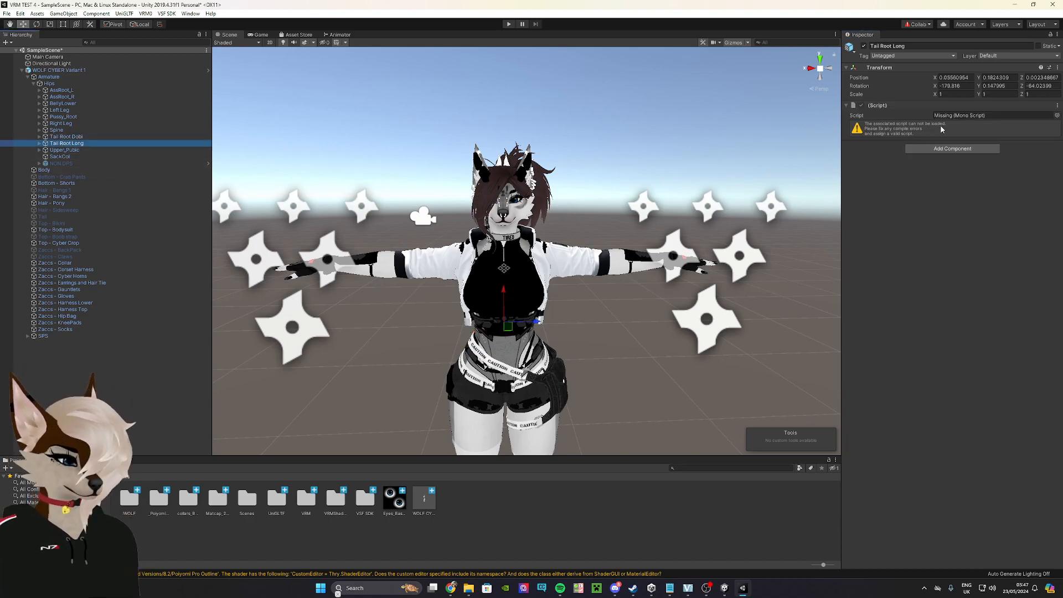
{"action": "left_click", "coordinate": [1057, 106]}
{"action": "left_click", "coordinate": [995, 126]}
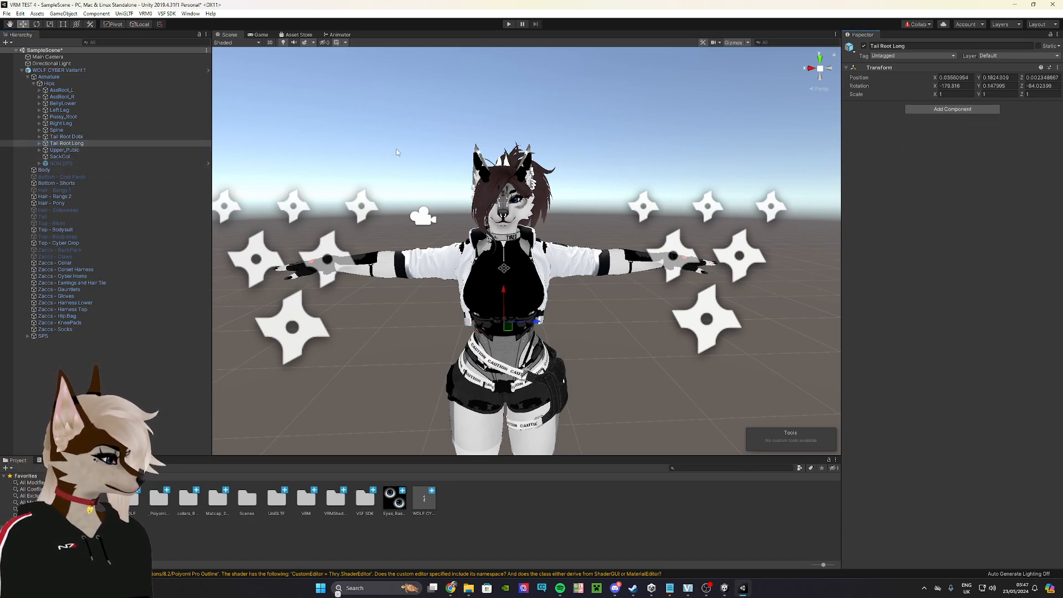
{"action": "left_click", "coordinate": [64, 150]}
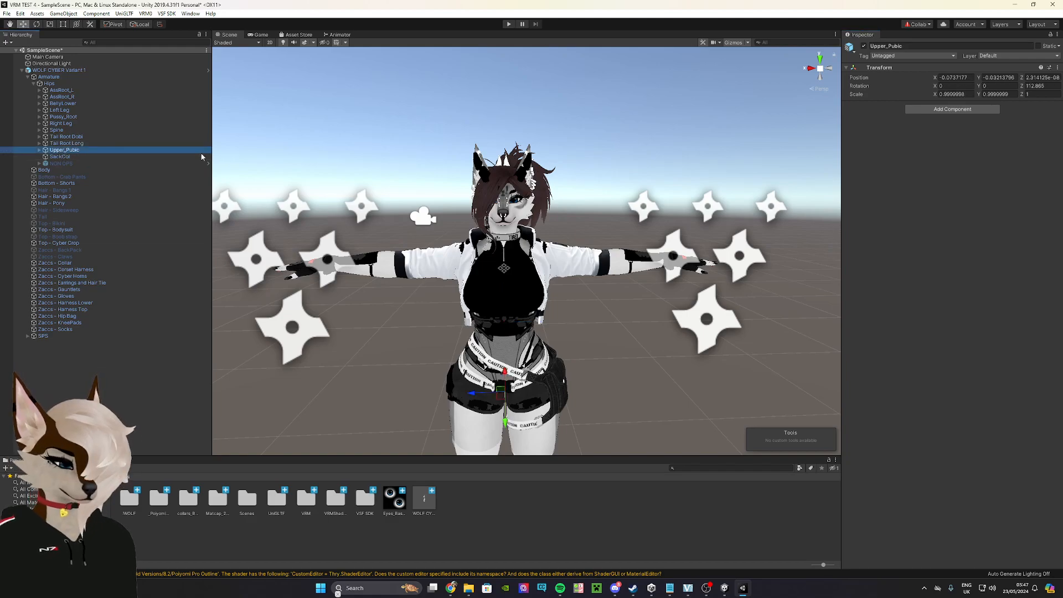
{"action": "left_click", "coordinate": [60, 157]}
{"action": "left_click", "coordinate": [1054, 109]}
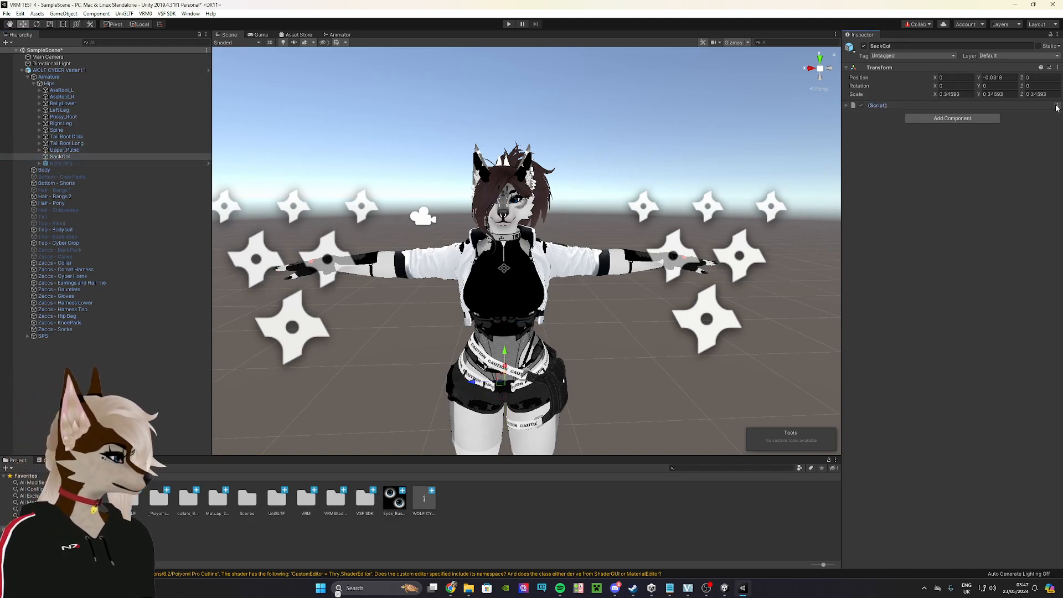
{"action": "left_click", "coordinate": [1057, 106]}
{"action": "left_click", "coordinate": [1004, 127]}
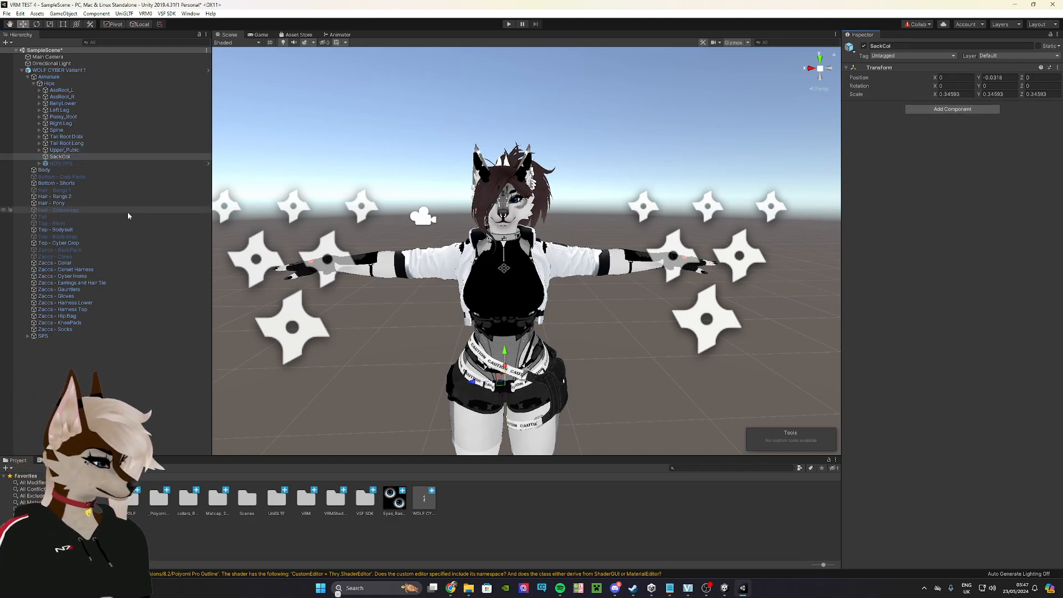
Check the Body mesh's components and remove the missing script component from the avatar's SPS object.
{"action": "left_click", "coordinate": [69, 165]}
{"action": "left_click", "coordinate": [61, 176]}
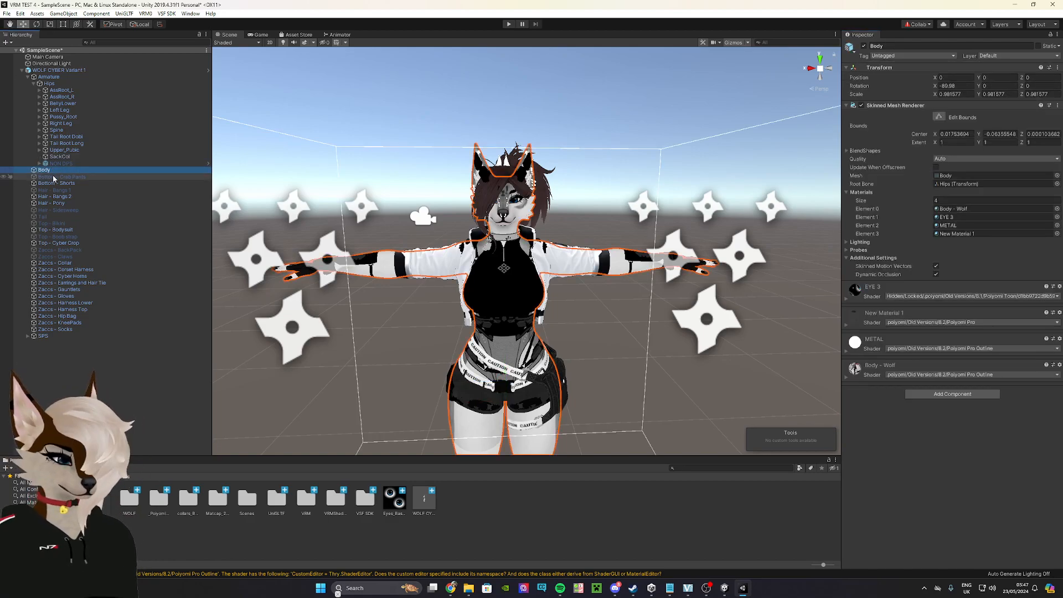
{"action": "left_click", "coordinate": [55, 336]}
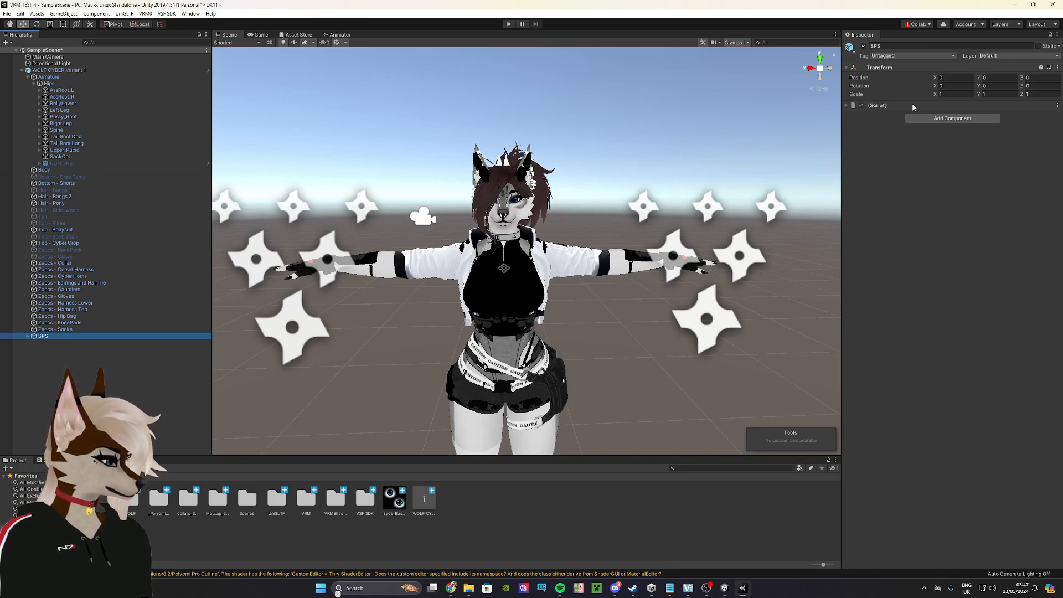
{"action": "left_click", "coordinate": [1056, 106]}
{"action": "left_click", "coordinate": [978, 128]}
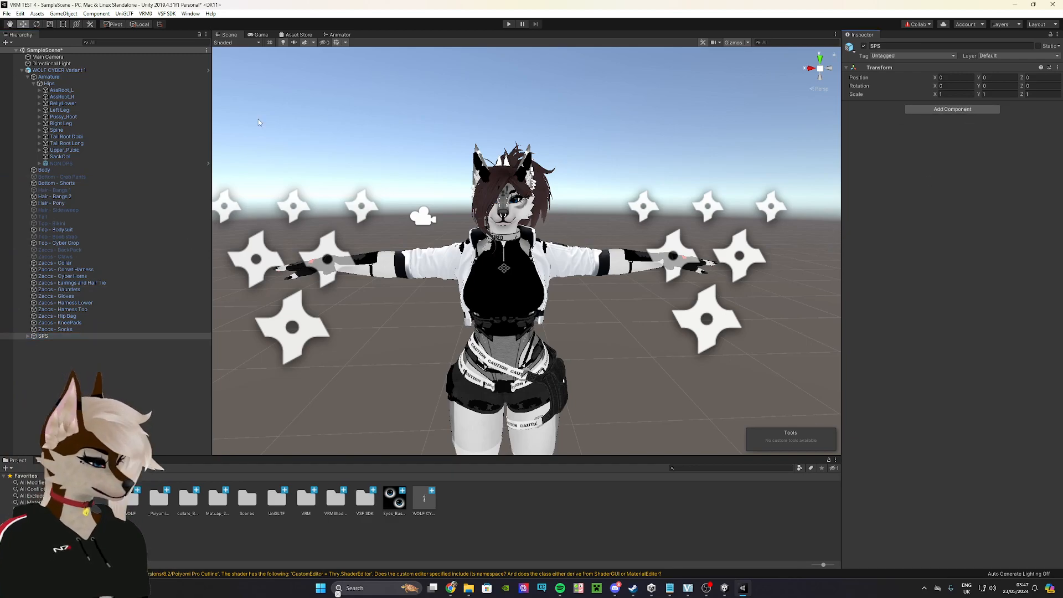
Expand the Spine bone and remove the missing script component from its BellyUpper child.
{"action": "left_click", "coordinate": [61, 97]}
{"action": "left_click", "coordinate": [63, 104]}
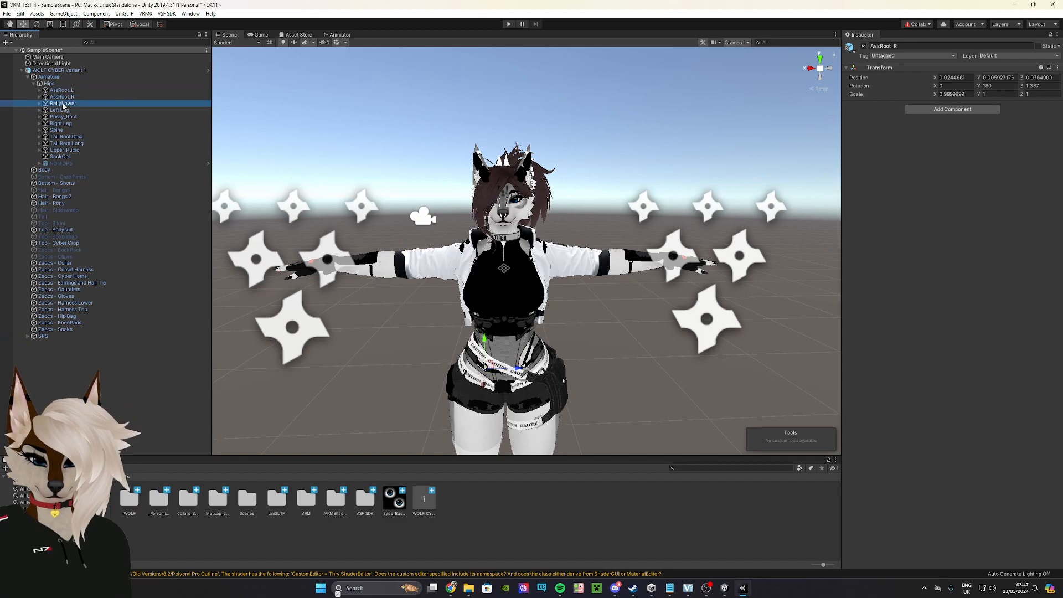
{"action": "left_click", "coordinate": [43, 130]}
{"action": "left_click", "coordinate": [39, 130]}
{"action": "left_click", "coordinate": [62, 136]}
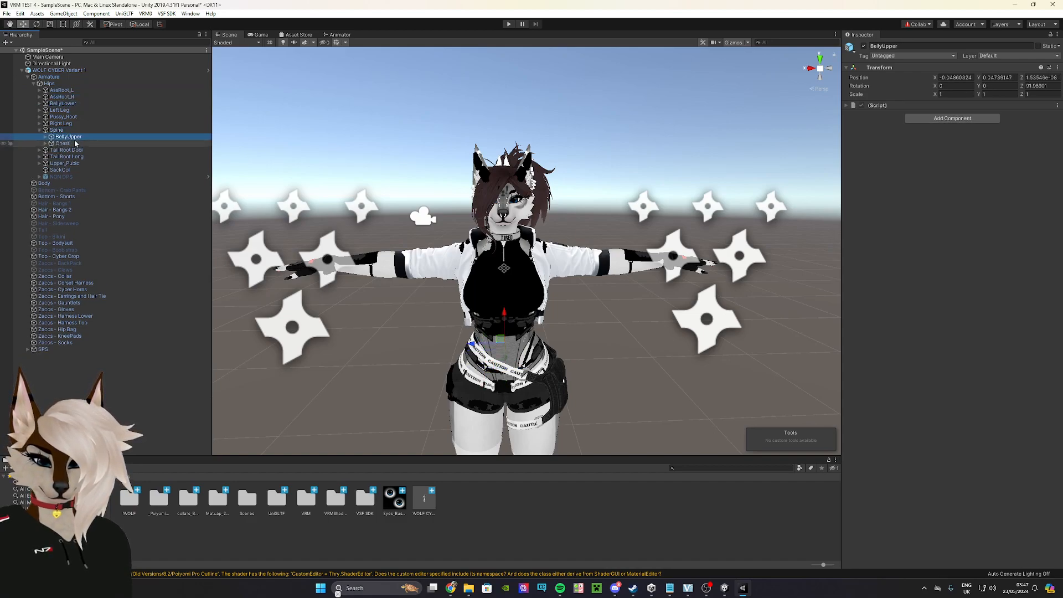
{"action": "left_click", "coordinate": [846, 105]}
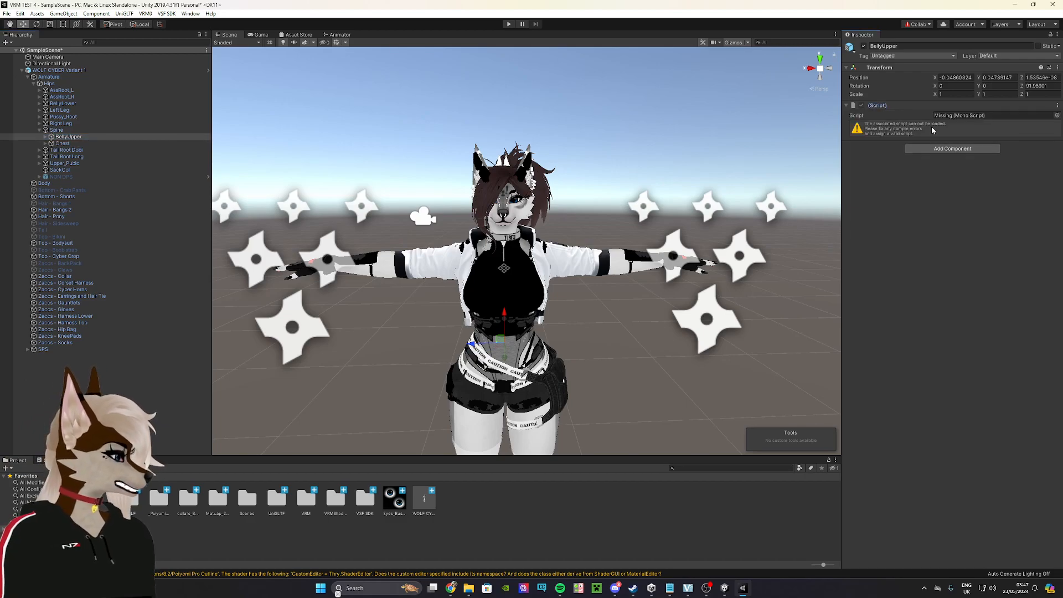
{"action": "left_click", "coordinate": [1057, 105]}
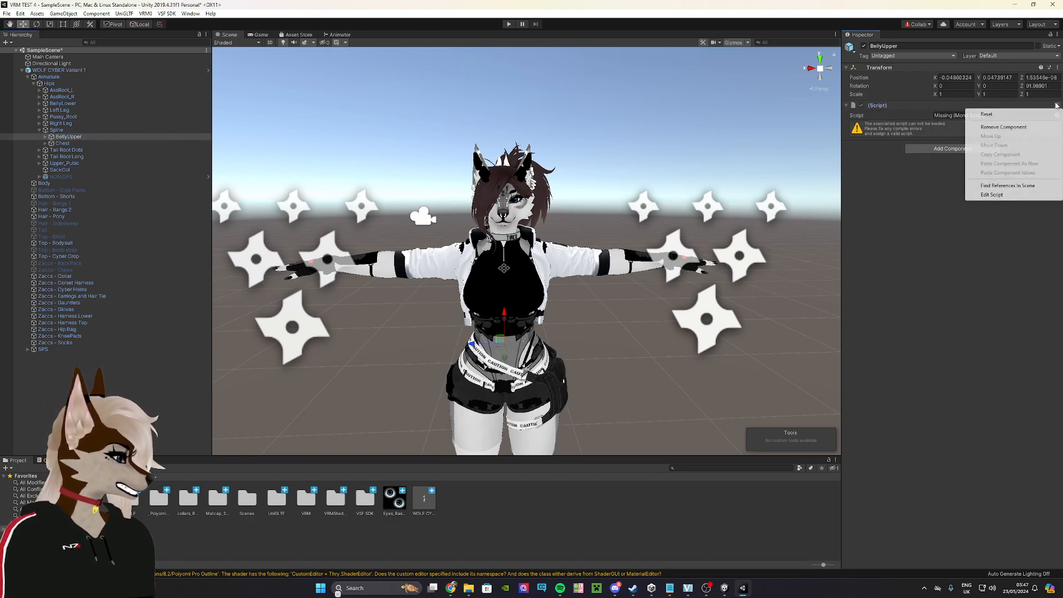
{"action": "left_click", "coordinate": [997, 127]}
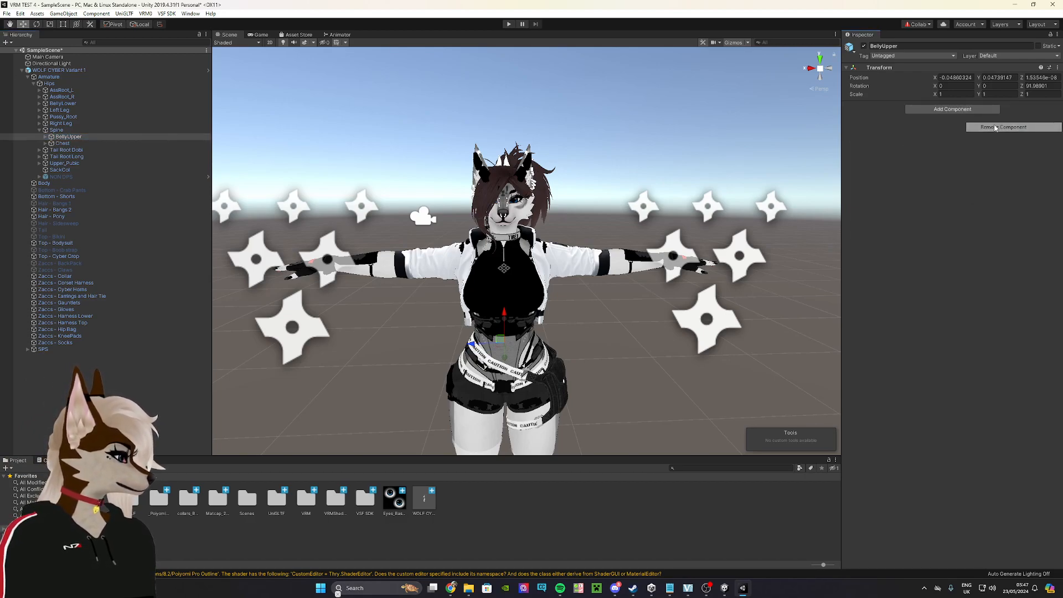
Remove the missing script component from the Chest bone under Spine.
{"action": "left_click", "coordinate": [57, 144]}
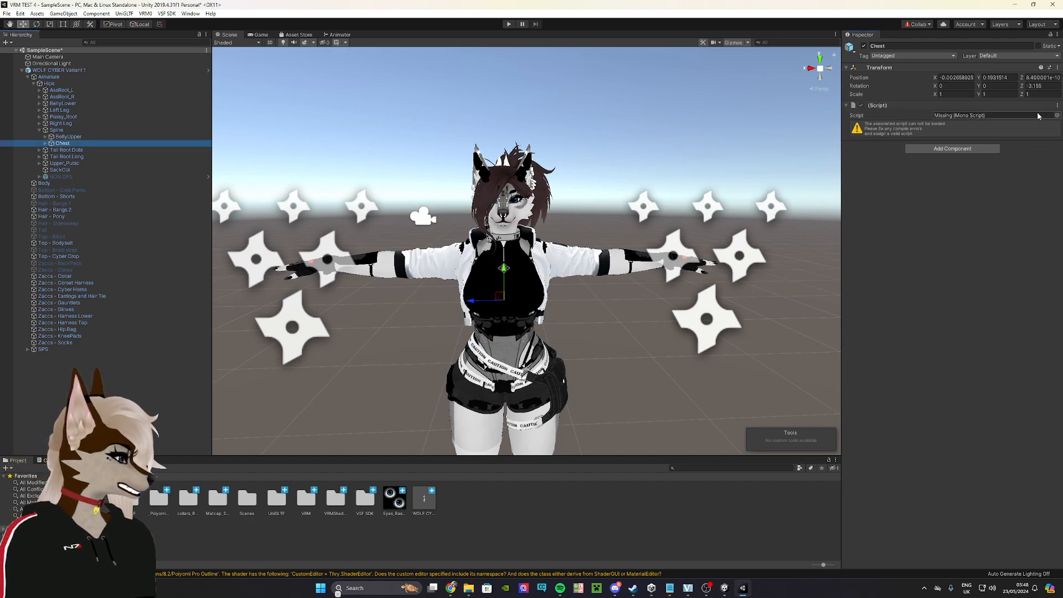
{"action": "left_click", "coordinate": [1057, 105]}
{"action": "left_click", "coordinate": [1057, 106]}
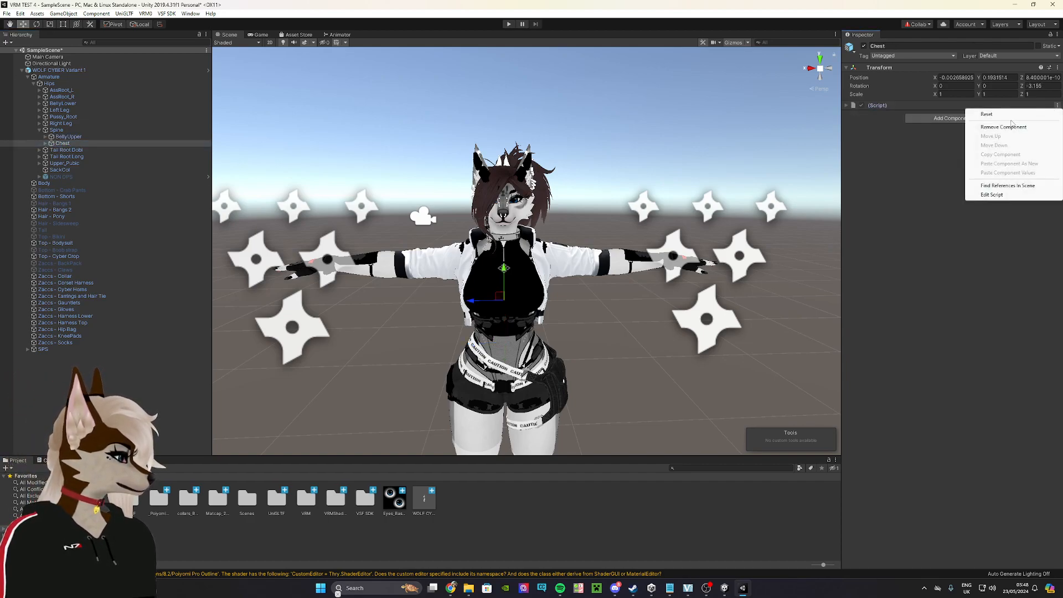
{"action": "left_click", "coordinate": [1005, 127]}
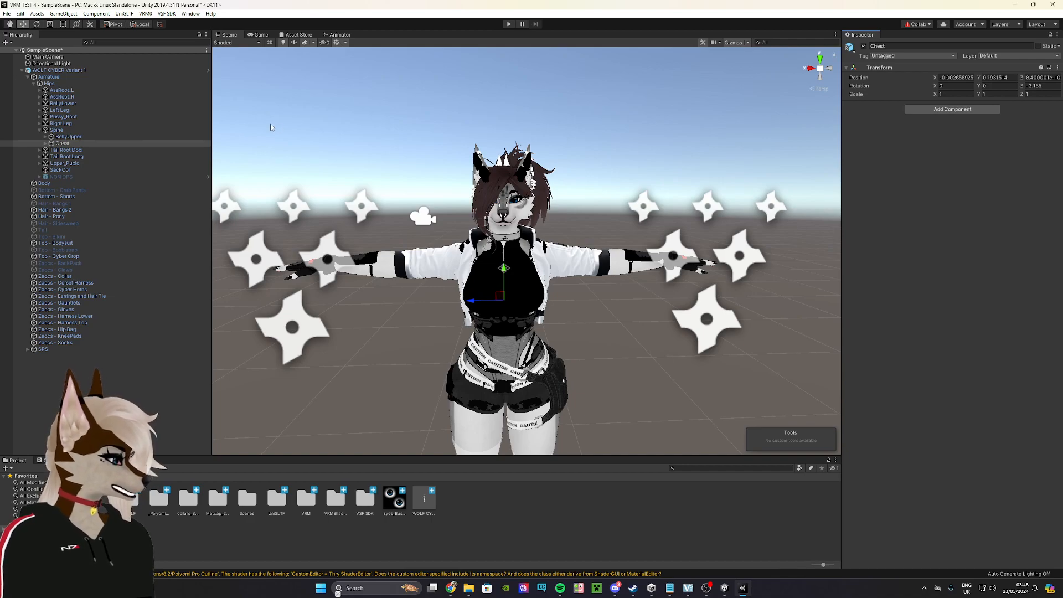
Expand the Chest bone, check its breast and shoulder bones, and remove the missing script component from L Squish.
{"action": "left_click", "coordinate": [45, 143]}
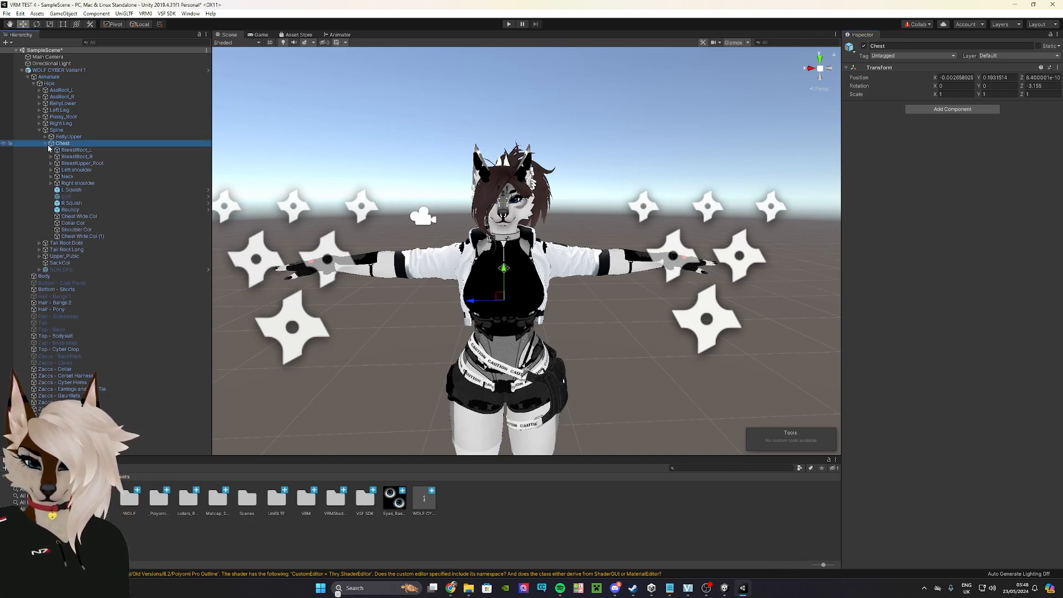
{"action": "left_click", "coordinate": [84, 151]}
{"action": "left_click", "coordinate": [87, 164]}
{"action": "left_click", "coordinate": [91, 171]}
{"action": "left_click", "coordinate": [95, 184]}
{"action": "left_click", "coordinate": [83, 190]}
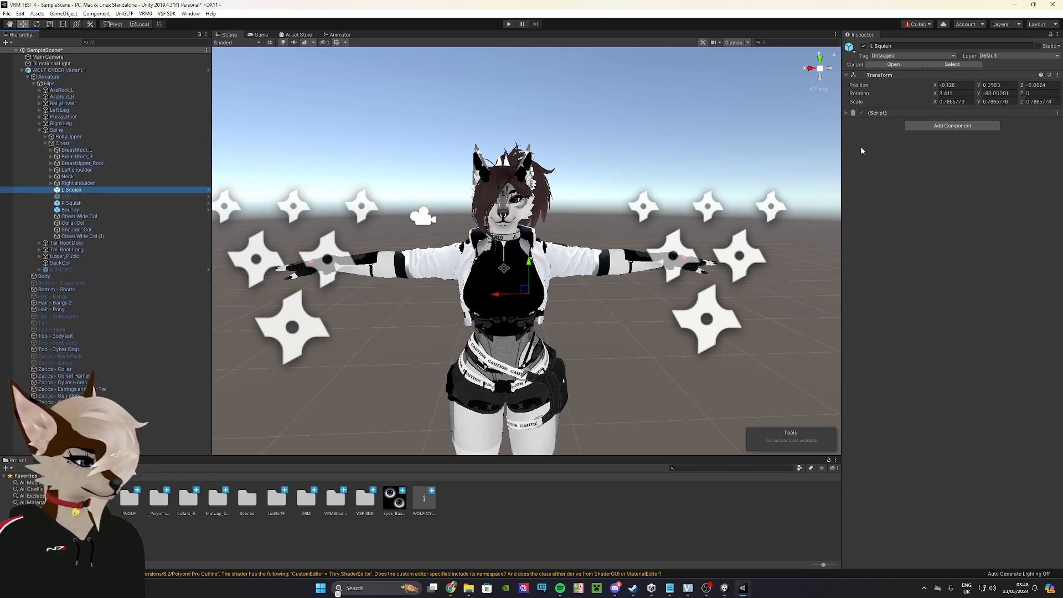
{"action": "left_click", "coordinate": [1058, 114]}
{"action": "left_click", "coordinate": [1025, 133]}
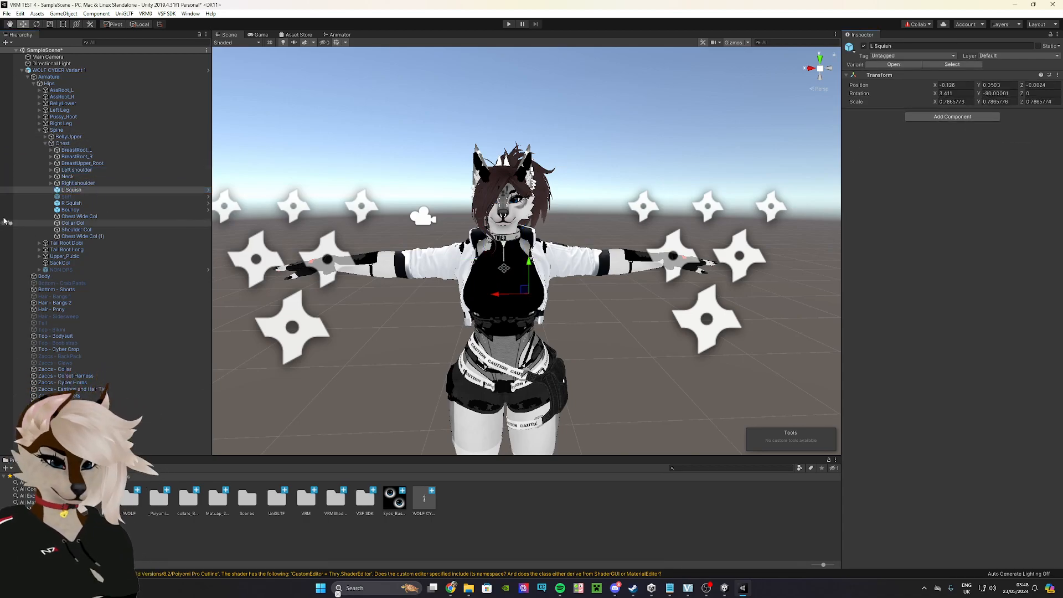
Remove the missing script components from the Bouncy object under Chest.
{"action": "left_click", "coordinate": [70, 210]}
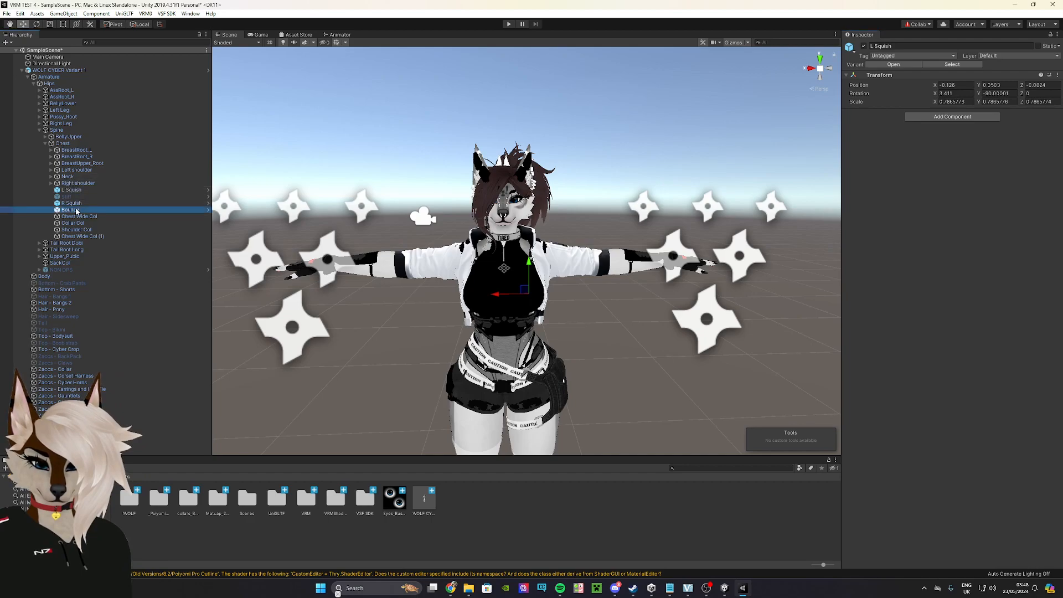
{"action": "left_click", "coordinate": [1057, 113]}
{"action": "left_click", "coordinate": [1025, 133]}
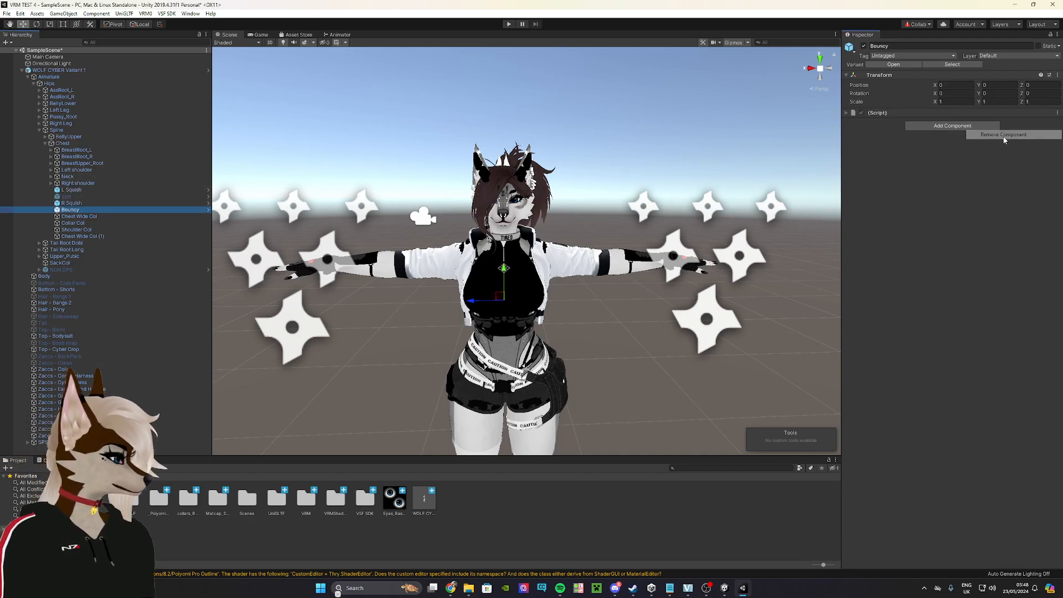
{"action": "left_click", "coordinate": [1057, 113]}
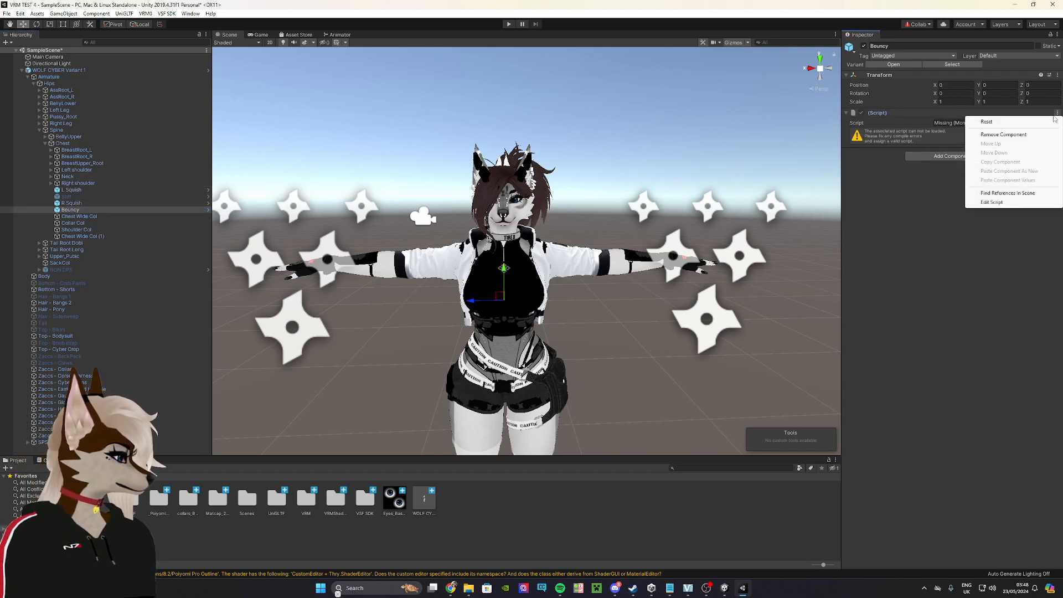
{"action": "left_click", "coordinate": [1002, 135]}
Remove the missing script components from the Chest Wide Col and Collar Col objects under Chest.
{"action": "left_click", "coordinate": [75, 216]}
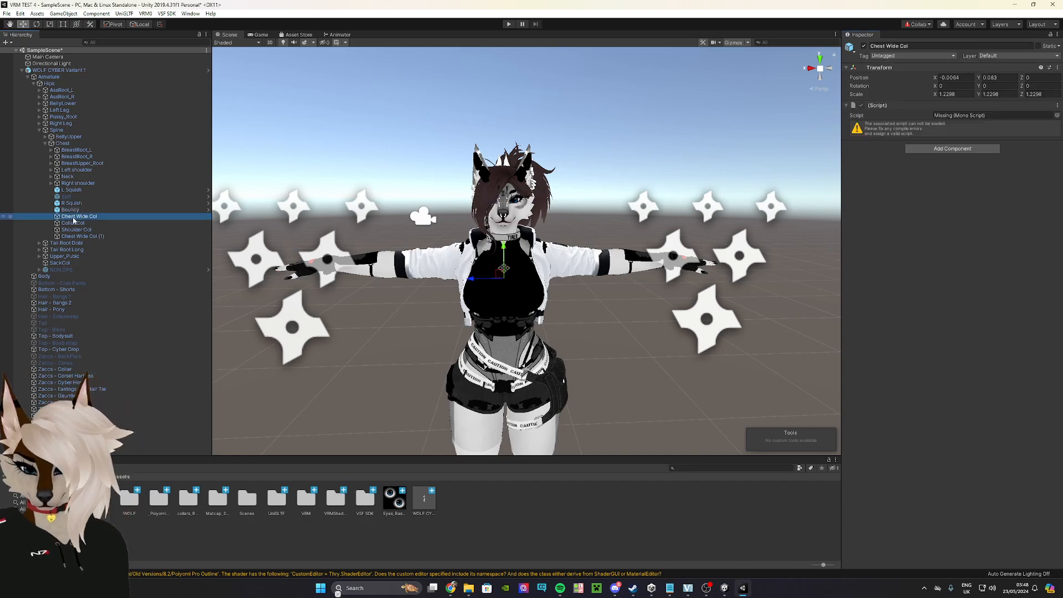
{"action": "left_click", "coordinate": [1057, 105]}
{"action": "left_click", "coordinate": [1003, 128]}
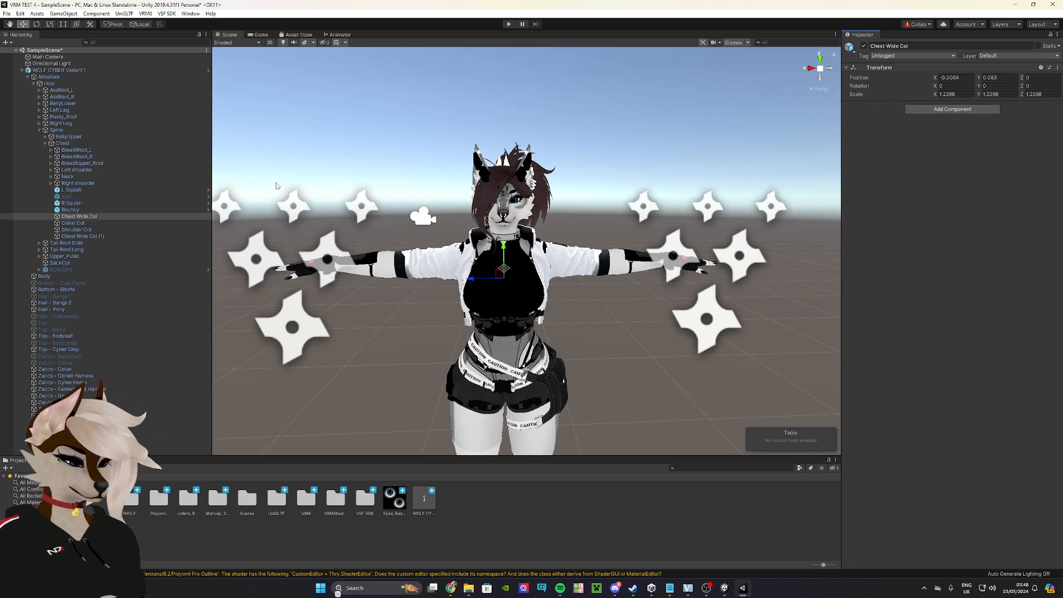
{"action": "left_click", "coordinate": [77, 223]}
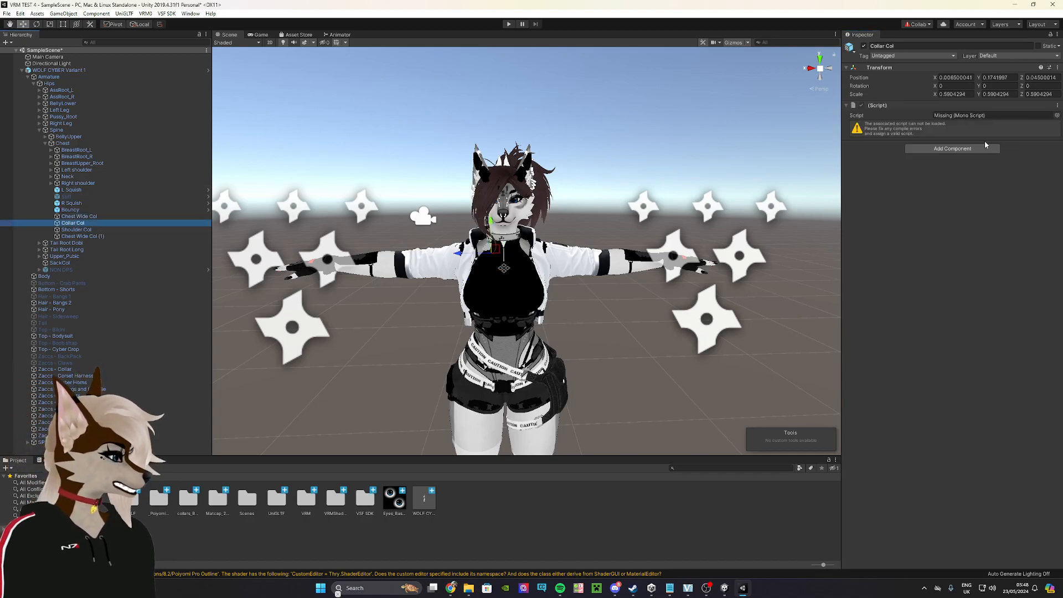
{"action": "left_click", "coordinate": [1057, 105]}
{"action": "left_click", "coordinate": [1004, 128]}
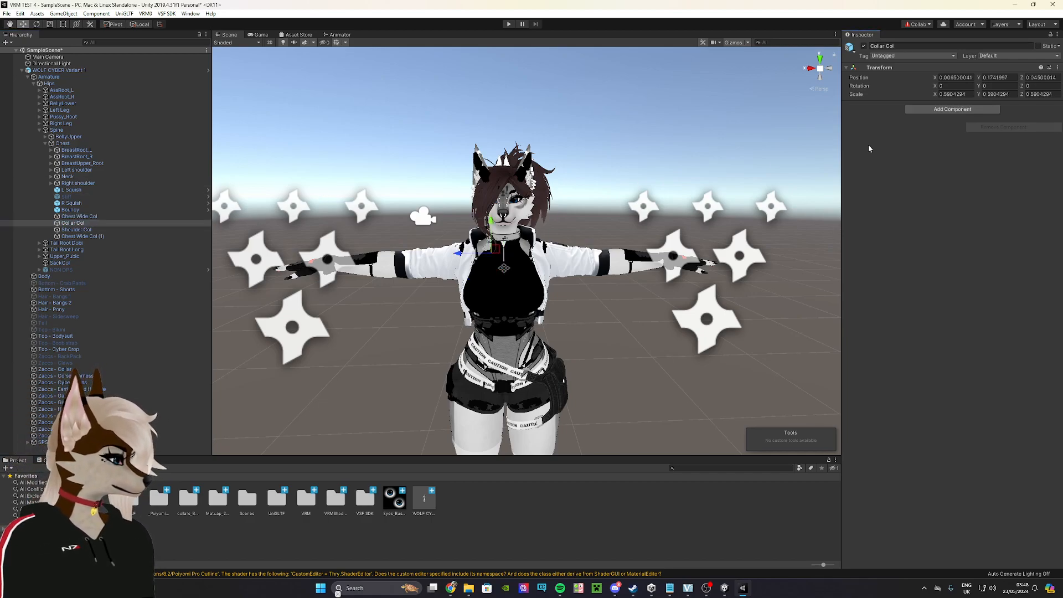
Remove the missing script components from the Shoulder Col and Chest Wide Col (1) objects under Chest.
{"action": "left_click", "coordinate": [105, 229]}
{"action": "left_click", "coordinate": [1057, 105]}
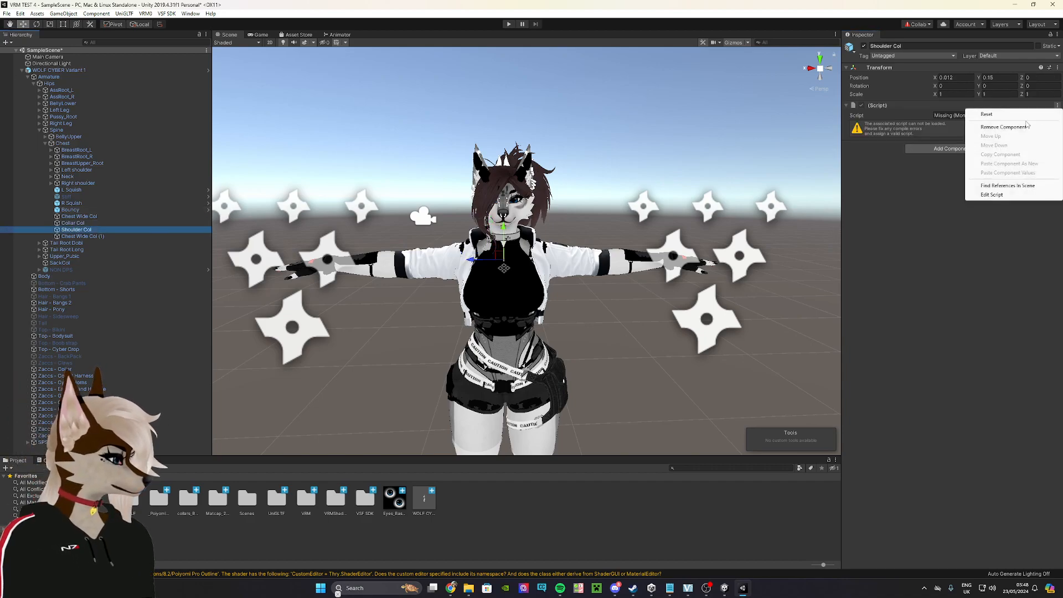
{"action": "left_click", "coordinate": [1003, 127]}
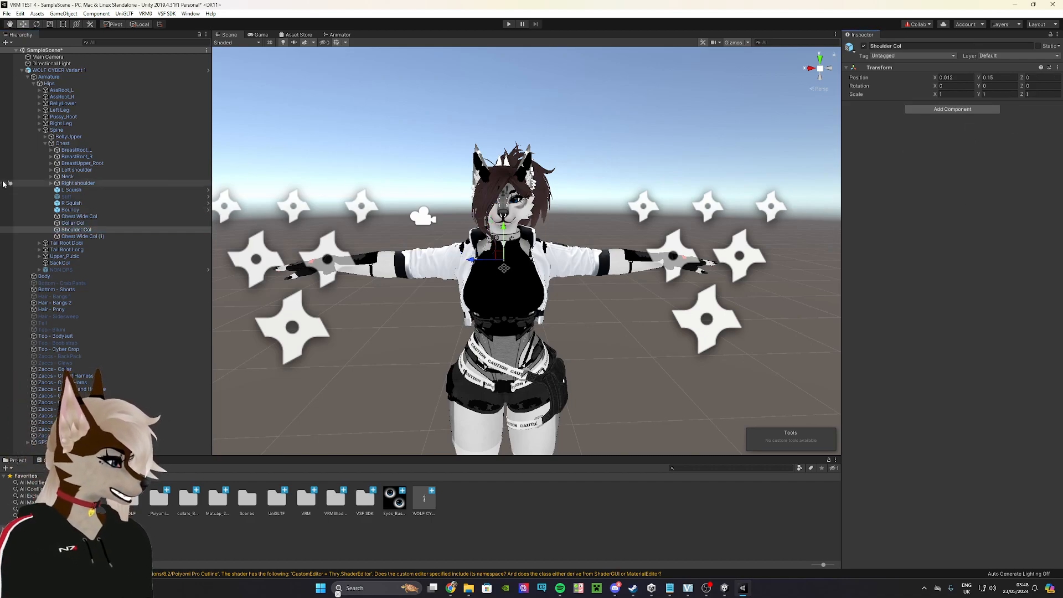
{"action": "left_click", "coordinate": [86, 236]}
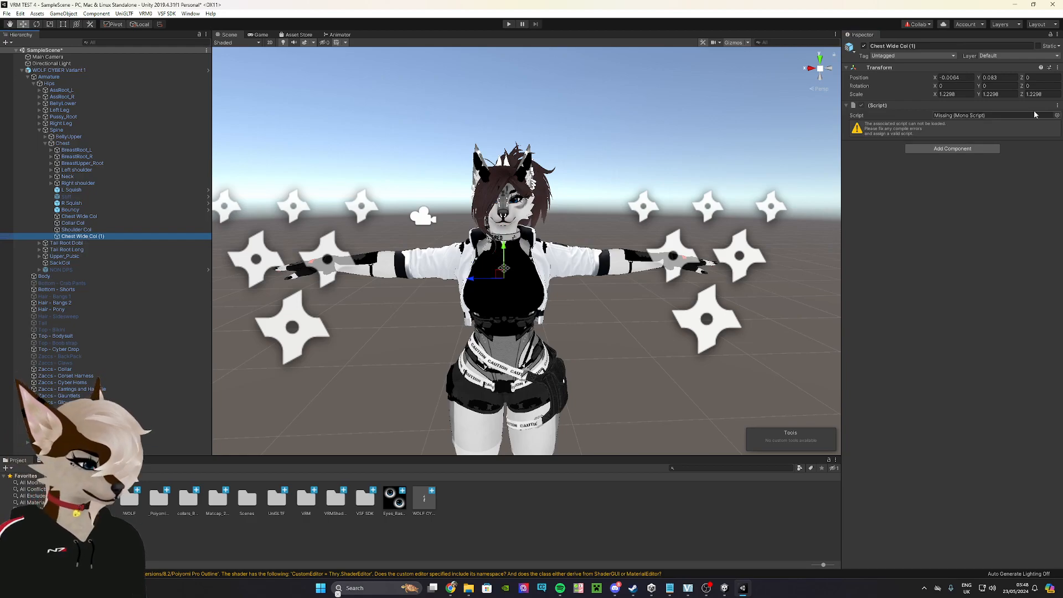
{"action": "left_click", "coordinate": [1057, 105]}
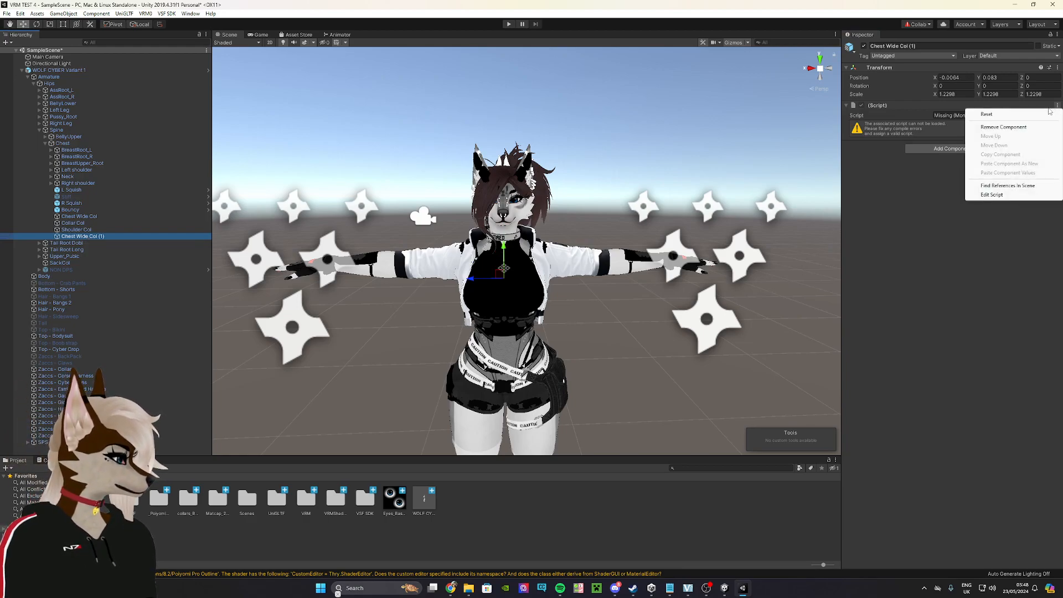
{"action": "left_click", "coordinate": [1004, 128]}
Check the tail root and Upper_Pubic bones, and remove the missing script component from R Squish under Chest.
{"action": "left_click", "coordinate": [71, 243]}
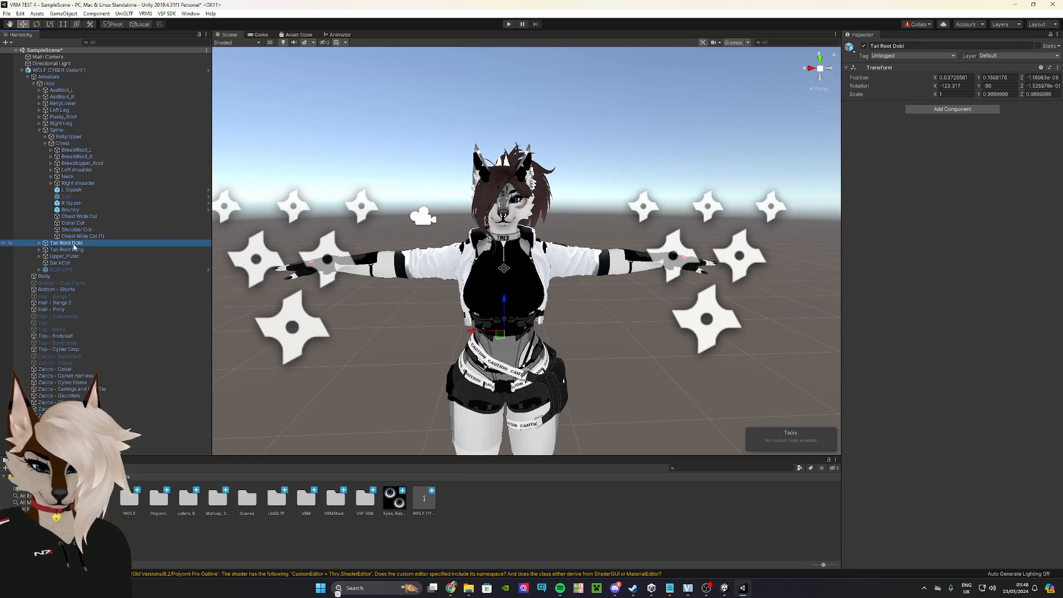
{"action": "left_click", "coordinate": [72, 249]}
{"action": "left_click", "coordinate": [69, 255]}
{"action": "left_click", "coordinate": [74, 203]}
{"action": "left_click", "coordinate": [1057, 112]}
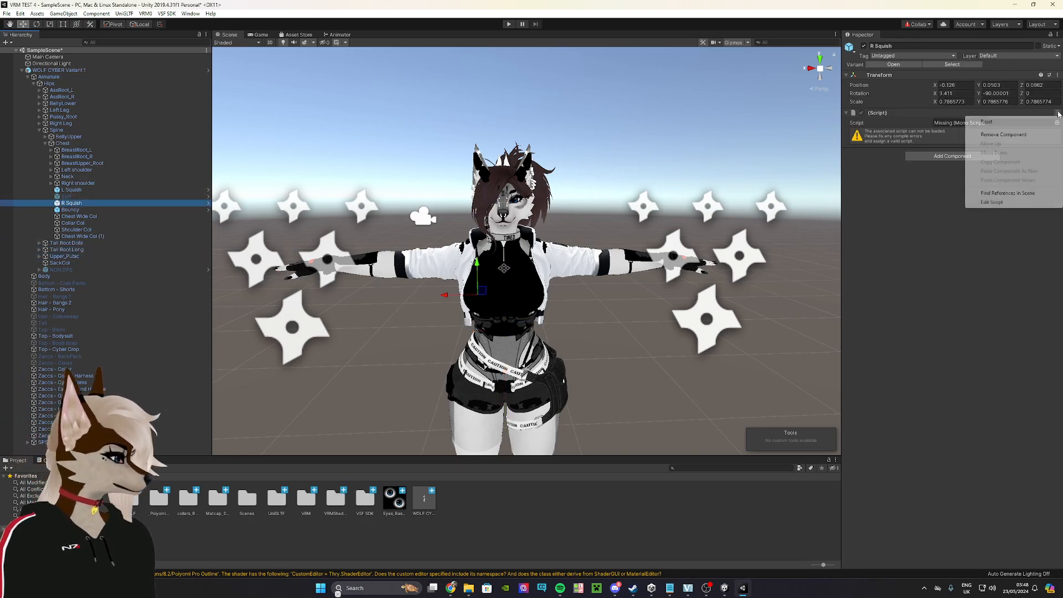
{"action": "left_click", "coordinate": [1004, 134]}
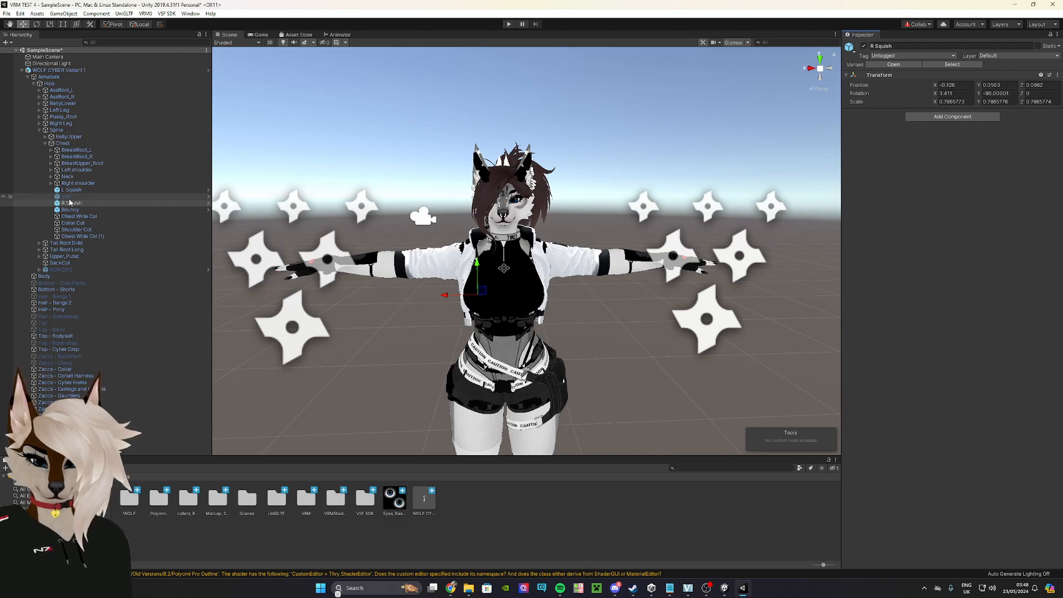
Check the tail root, SackCol, BreastRoot_L, Chest, BellyUpper, Spine and Right Leg bones for missing scripts.
{"action": "left_click", "coordinate": [70, 245]}
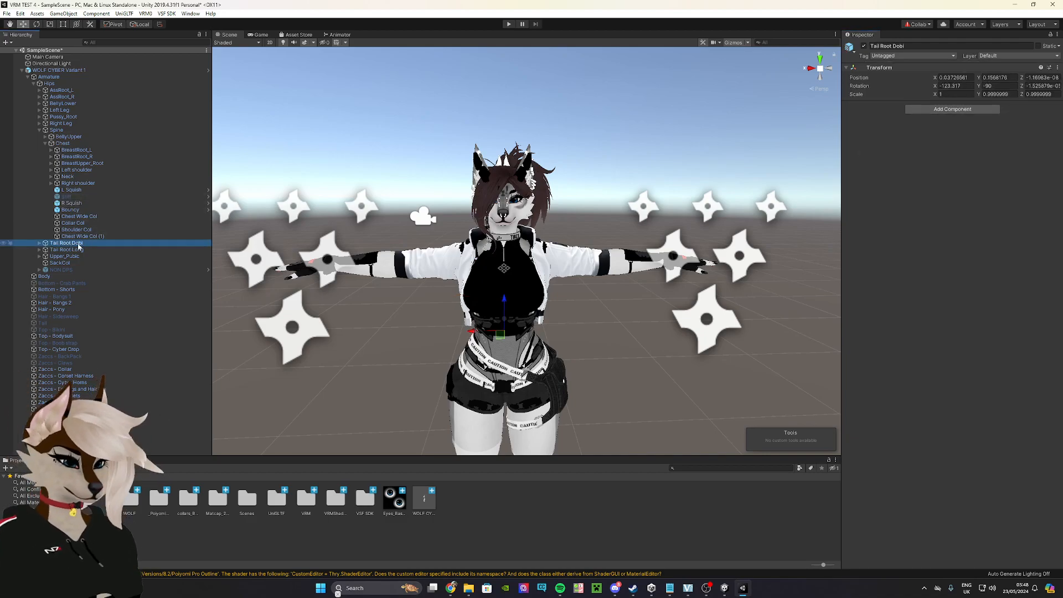
{"action": "left_click", "coordinate": [39, 249]}
{"action": "left_click", "coordinate": [71, 256]}
{"action": "left_click", "coordinate": [66, 250]}
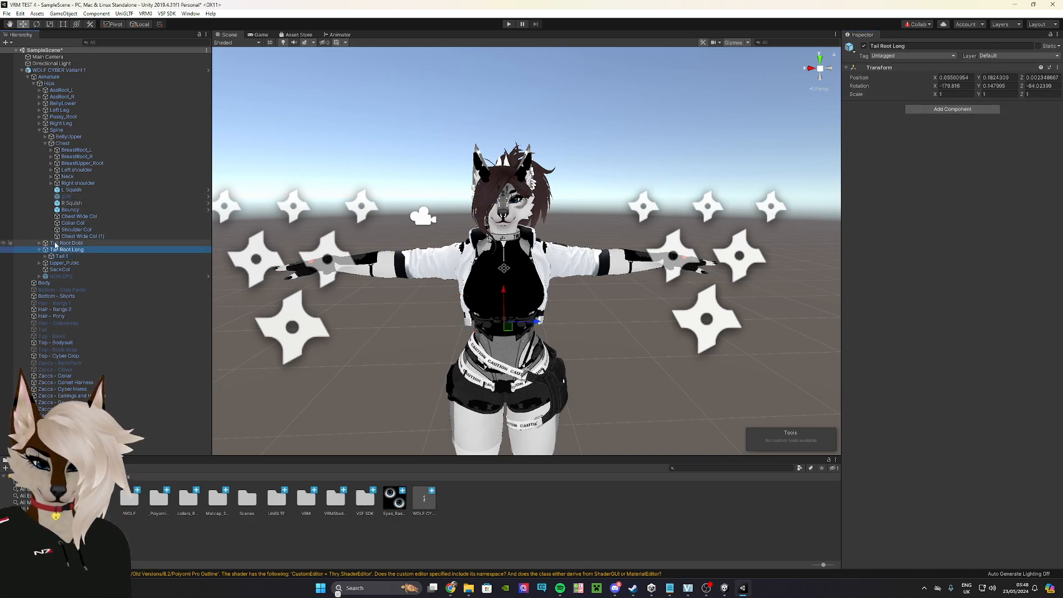
{"action": "left_click", "coordinate": [61, 270]}
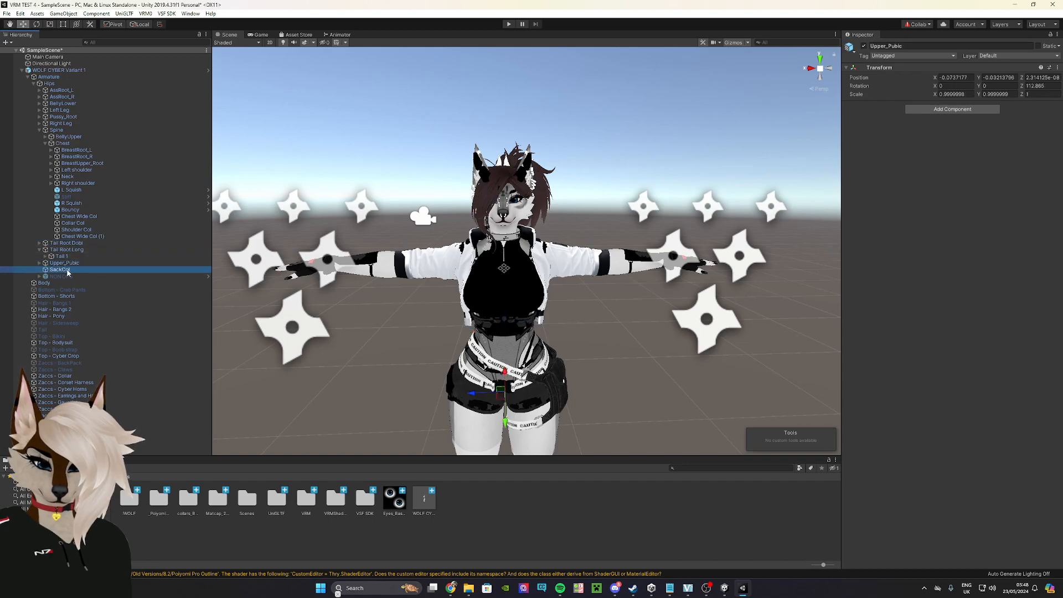
{"action": "left_click", "coordinate": [66, 243]}
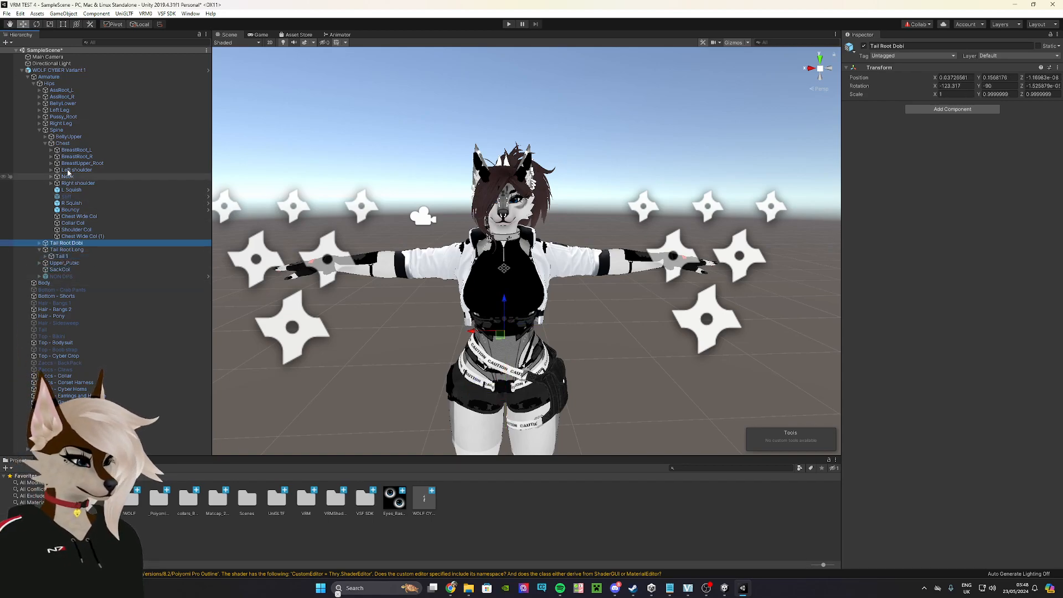
{"action": "left_click", "coordinate": [68, 151]}
{"action": "left_click", "coordinate": [57, 144]}
{"action": "left_click", "coordinate": [59, 138]}
{"action": "left_click", "coordinate": [58, 130]}
{"action": "left_click", "coordinate": [61, 124]}
{"action": "key", "text": "Up"}
{"action": "key", "text": "Up"}
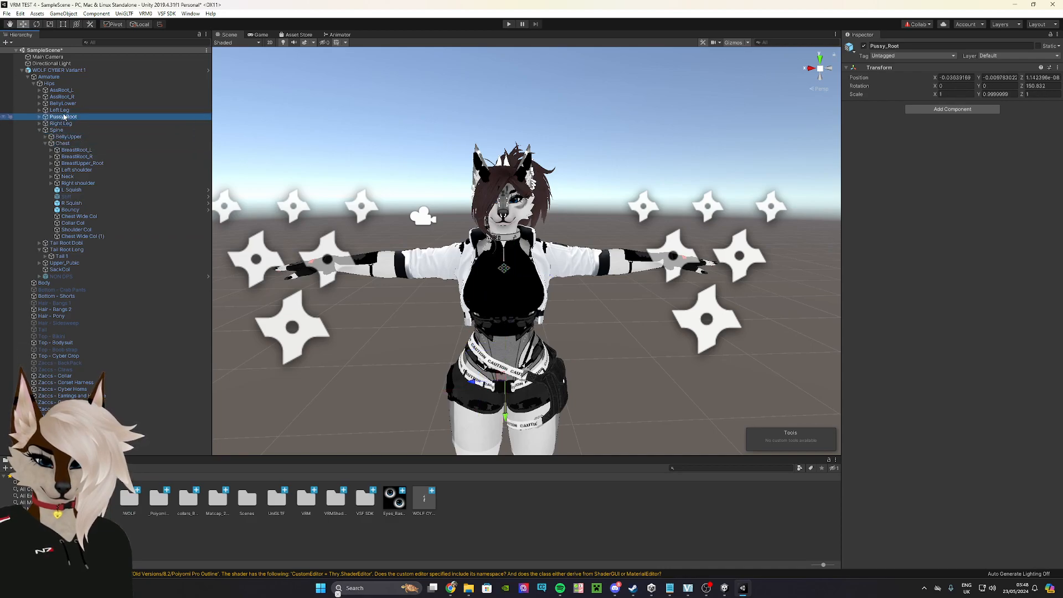
Expand the Left Leg bone and remove the missing script components from Left Knee and Left leg.001.
{"action": "key", "text": "Right"}
{"action": "key", "text": "Down"}
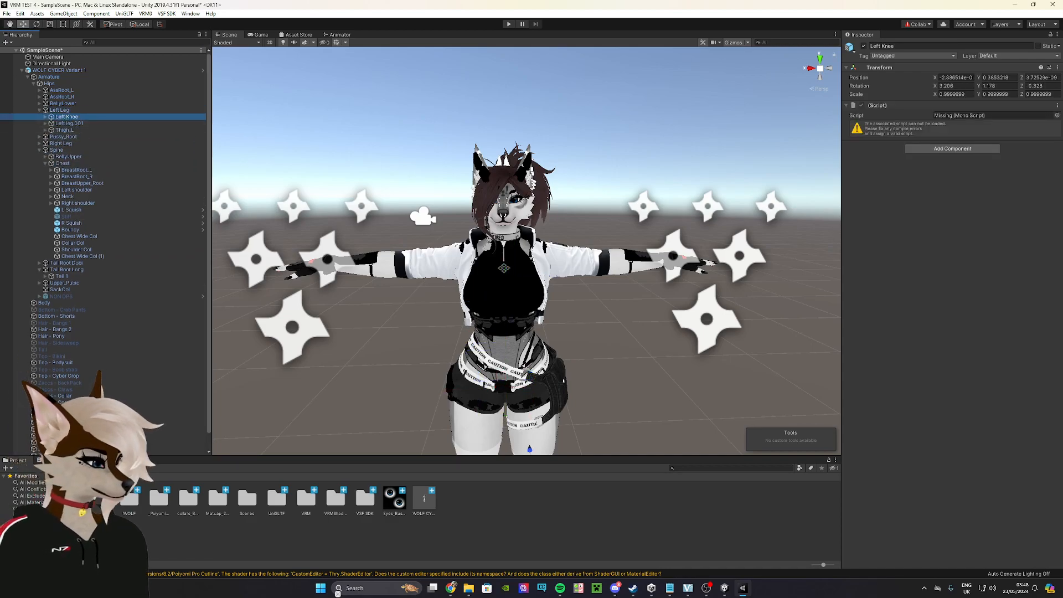
{"action": "left_click", "coordinate": [1057, 109]}
{"action": "left_click", "coordinate": [996, 127]}
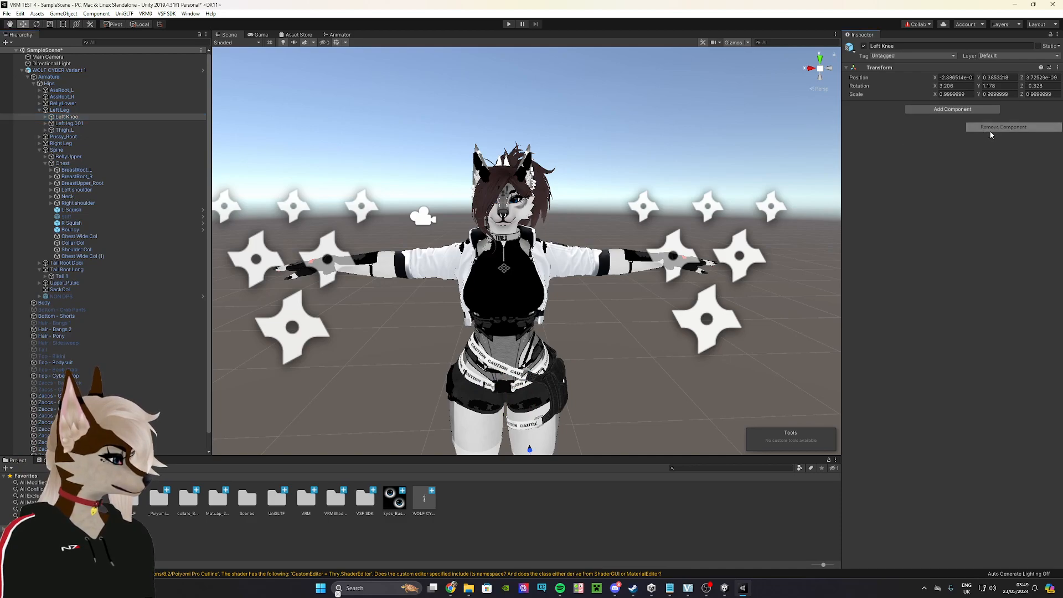
{"action": "left_click", "coordinate": [75, 124]}
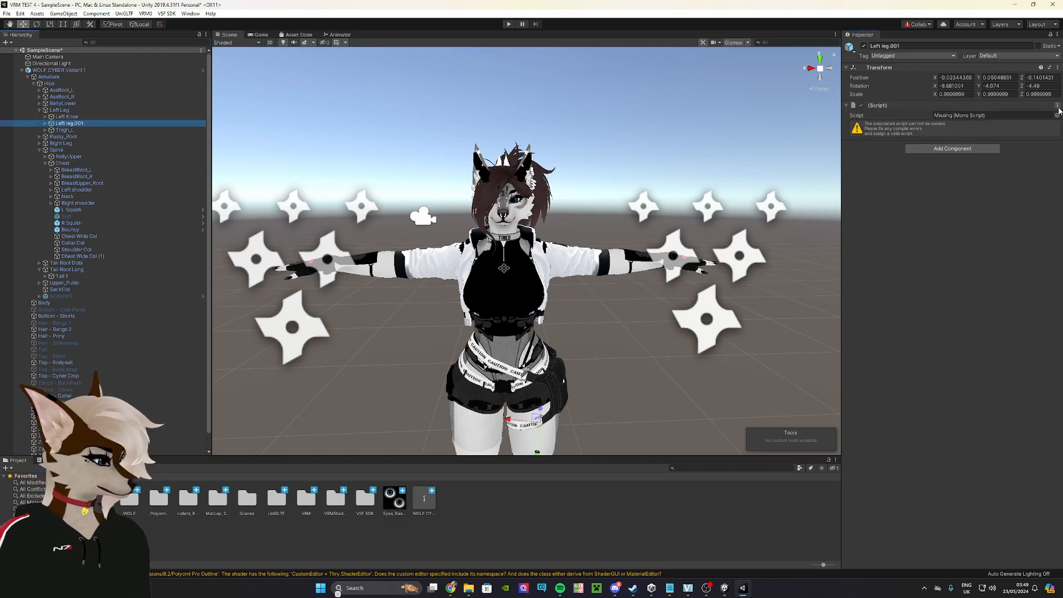
{"action": "left_click", "coordinate": [1057, 106]}
{"action": "left_click", "coordinate": [1003, 127]}
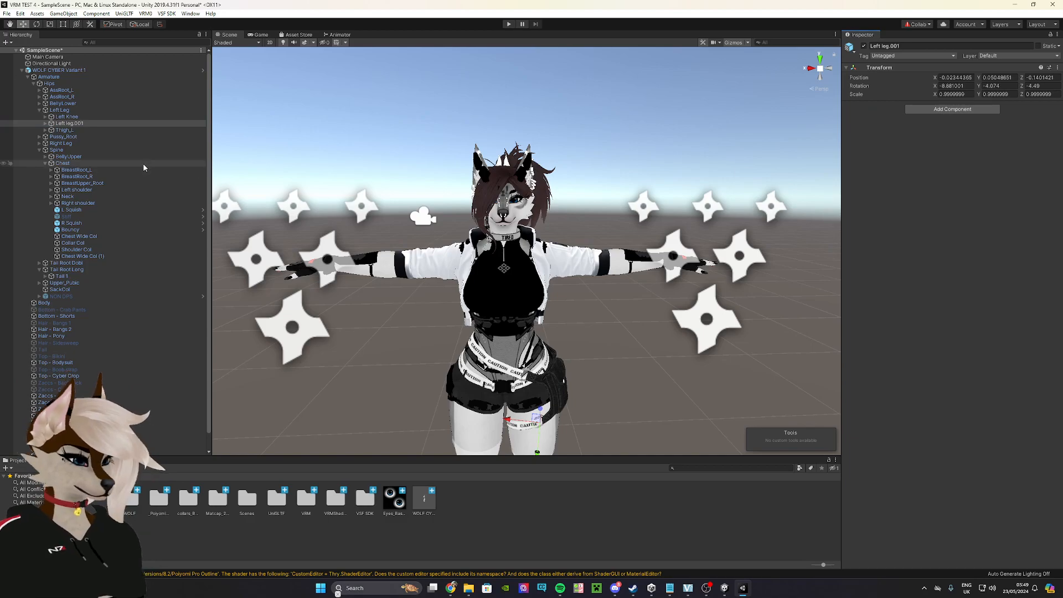
Remove the missing script component from Thigh_L and collapse the Left Leg bone.
{"action": "left_click", "coordinate": [64, 130]}
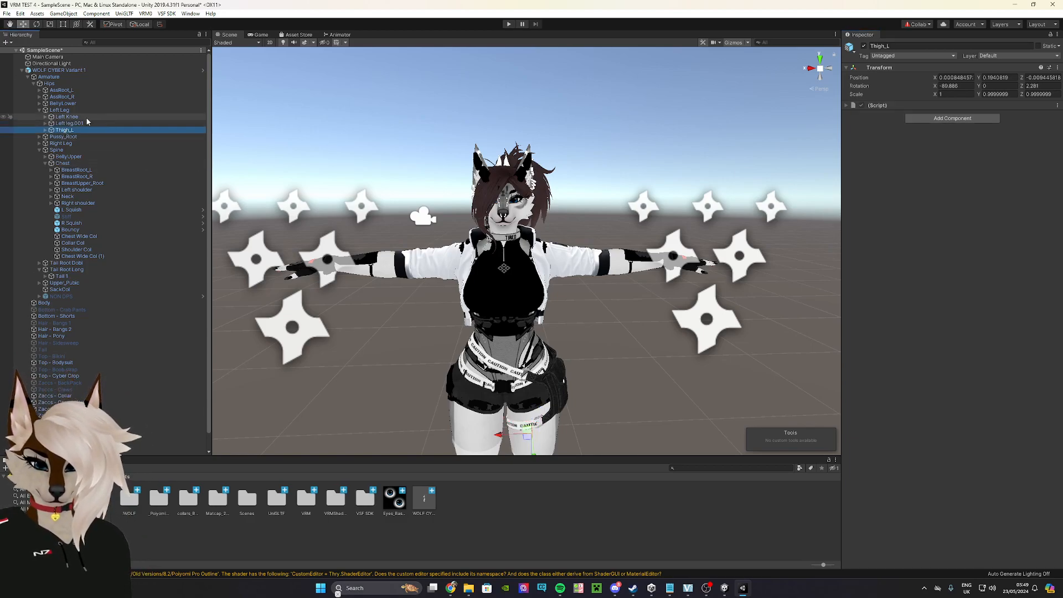
{"action": "left_click", "coordinate": [1056, 107]}
{"action": "left_click", "coordinate": [1003, 127]}
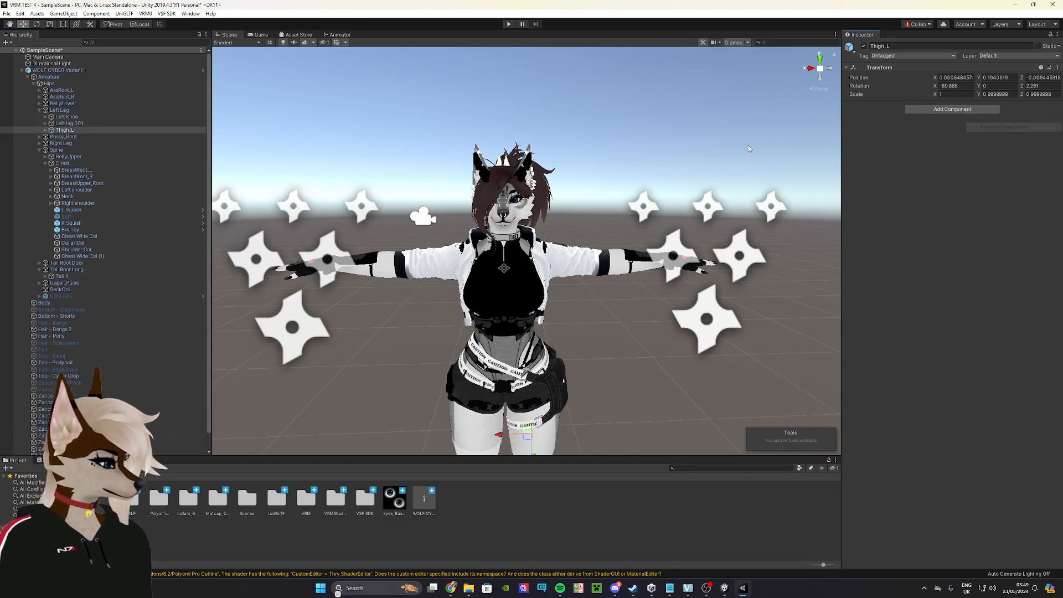
{"action": "left_click", "coordinate": [39, 110]}
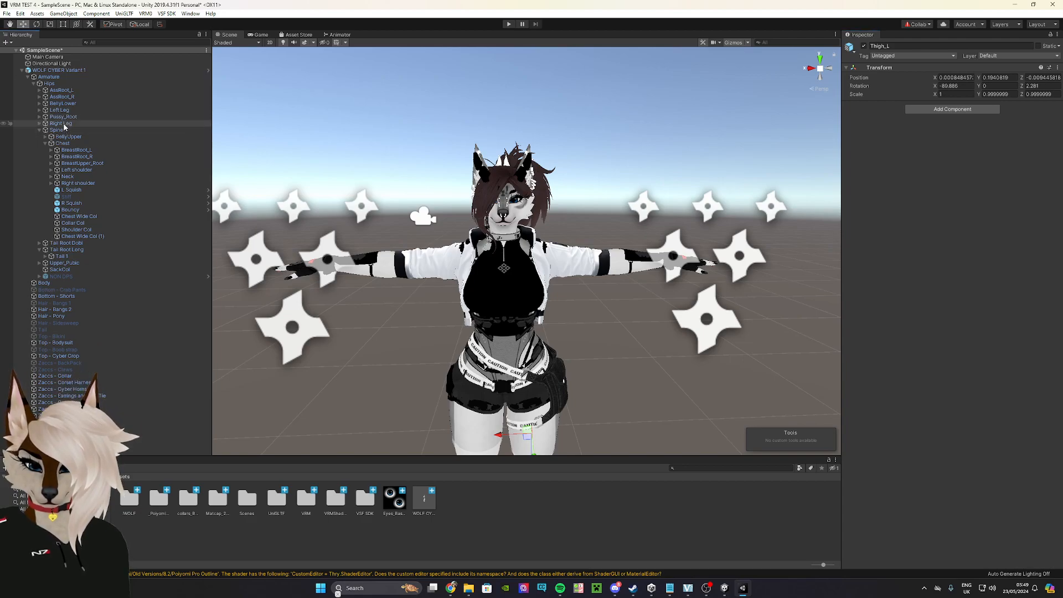
Expand the Right Leg bone and remove the missing script components from Right Knee and Right leg.001.
{"action": "left_click", "coordinate": [39, 124]}
{"action": "left_click", "coordinate": [68, 129]}
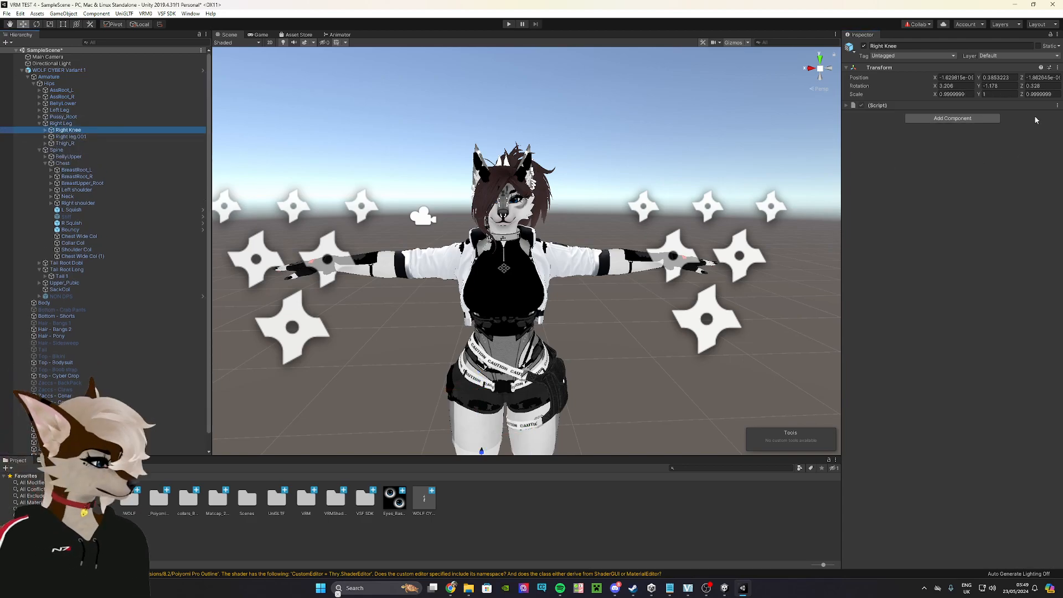
{"action": "left_click", "coordinate": [1057, 106]}
{"action": "left_click", "coordinate": [991, 127]}
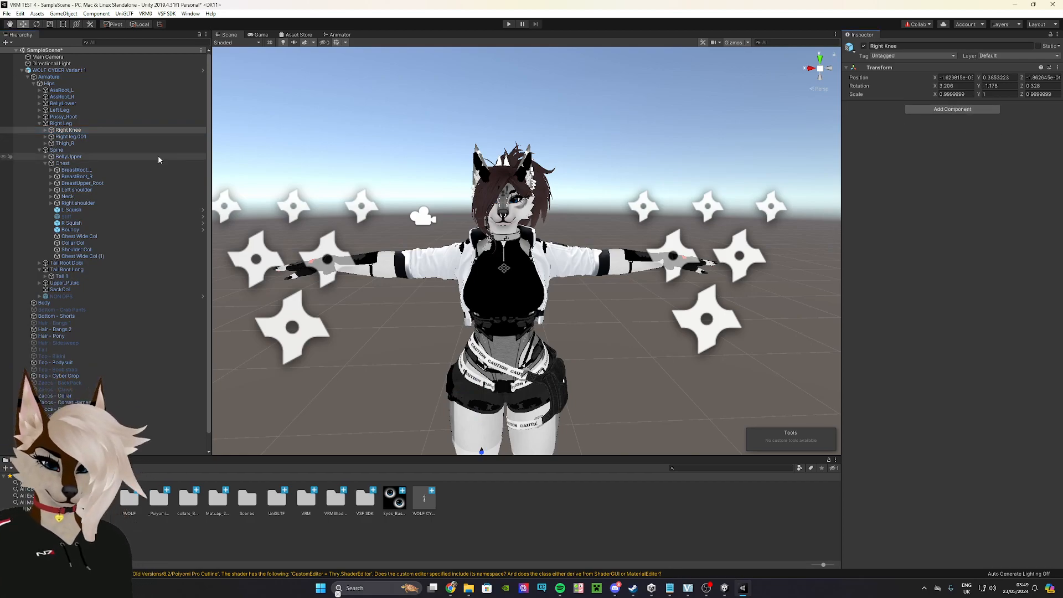
{"action": "left_click", "coordinate": [99, 137]}
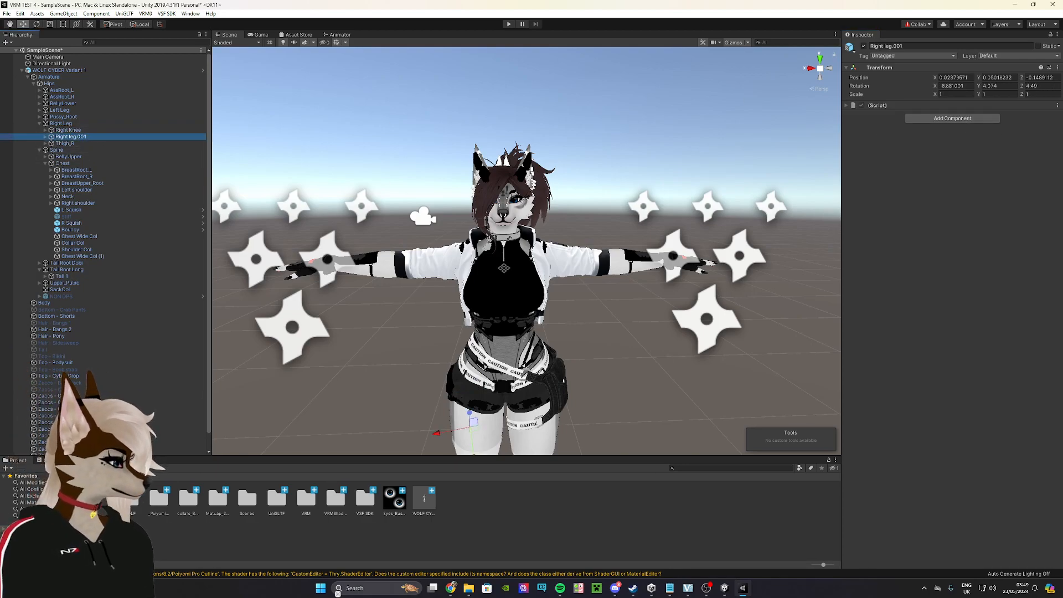
{"action": "left_click", "coordinate": [1057, 105]}
{"action": "left_click", "coordinate": [991, 127]}
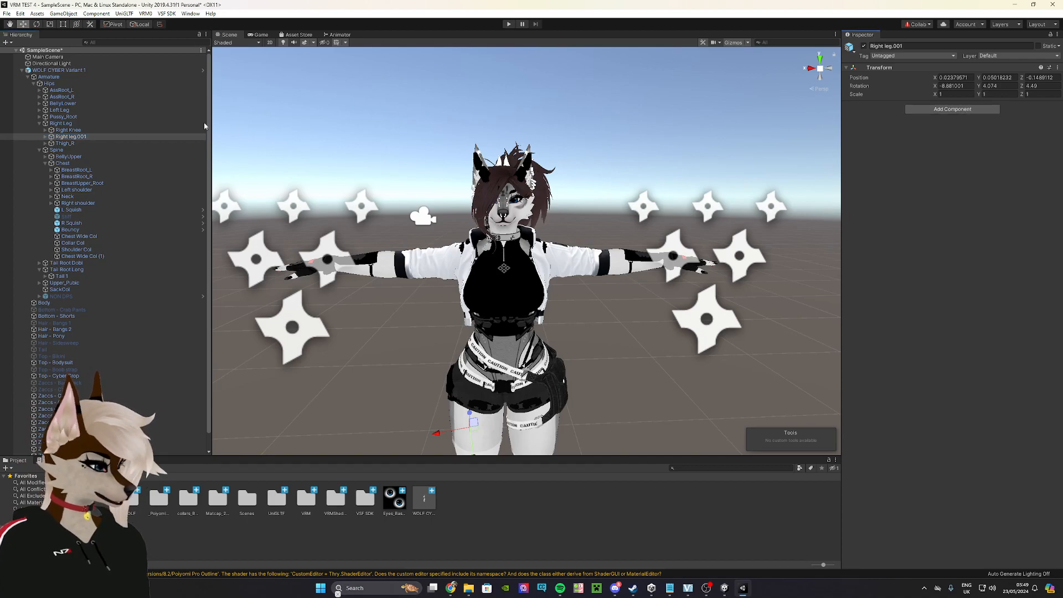
Remove the missing script component from the Thigh_R bone under Right Leg.
{"action": "left_click", "coordinate": [88, 143]}
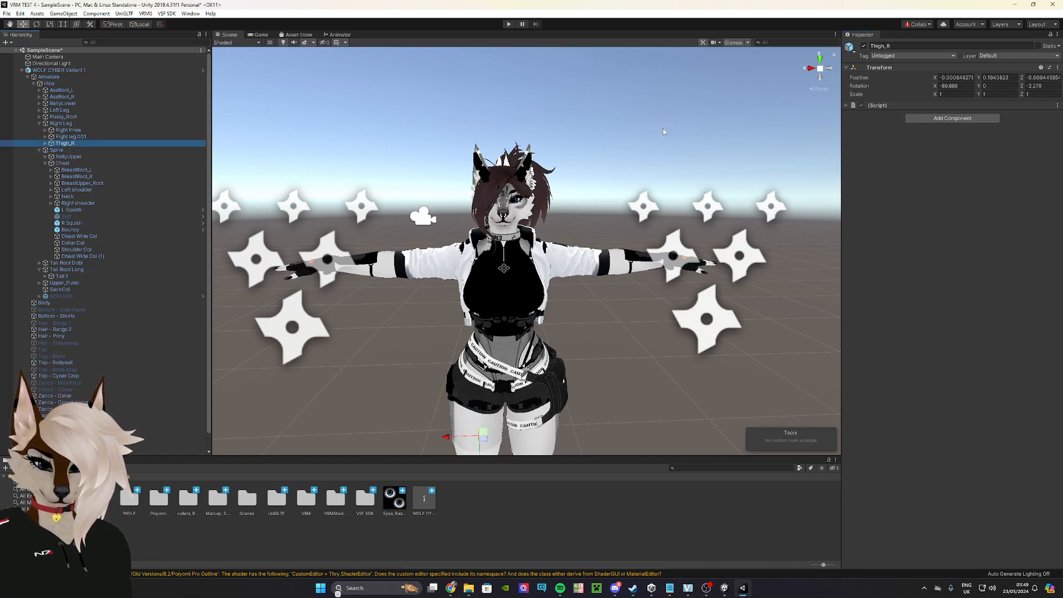
{"action": "left_click", "coordinate": [1038, 106]}
{"action": "left_click", "coordinate": [1057, 105]}
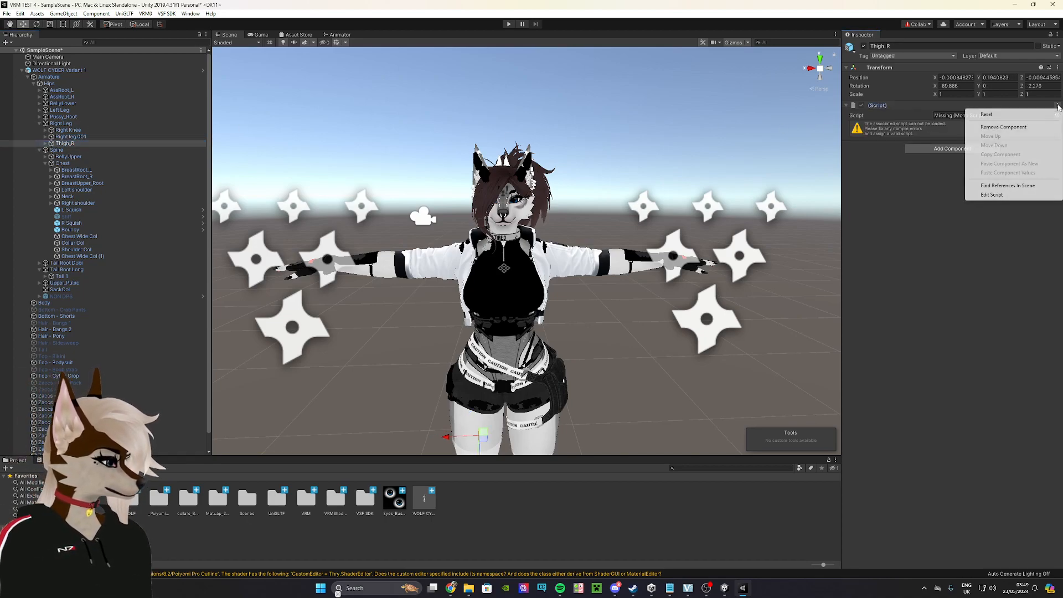
{"action": "left_click", "coordinate": [994, 128]}
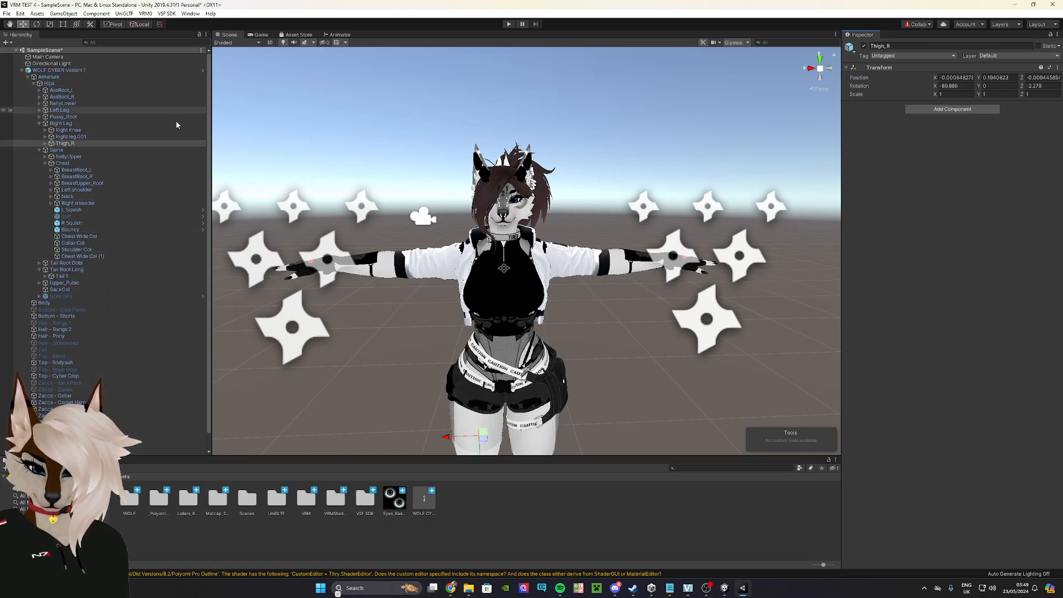
Examine the avatar's head, torso and outfit in the scene from several distances and angles.
{"action": "scroll", "coordinate": [423, 306], "scroll_direction": "down", "scroll_amount": 6}
{"action": "right_click_drag", "start_coordinate": [277, 310], "coordinate": [366, 324]}
{"action": "left_click_drag", "start_coordinate": [366, 324], "coordinate": [413, 332], "text": "alt"}
{"action": "right_click_drag", "start_coordinate": [413, 332], "coordinate": [480, 253]}
{"action": "scroll", "coordinate": [479, 253], "scroll_direction": "up", "scroll_amount": 8}
{"action": "right_click_drag", "start_coordinate": [553, 257], "coordinate": [470, 256]}
{"action": "scroll", "coordinate": [526, 256], "scroll_direction": "down", "scroll_amount": 8}
{"action": "middle_click_drag", "start_coordinate": [530, 256], "coordinate": [459, 250]}
{"action": "scroll", "coordinate": [459, 250], "scroll_direction": "up", "scroll_amount": 5}
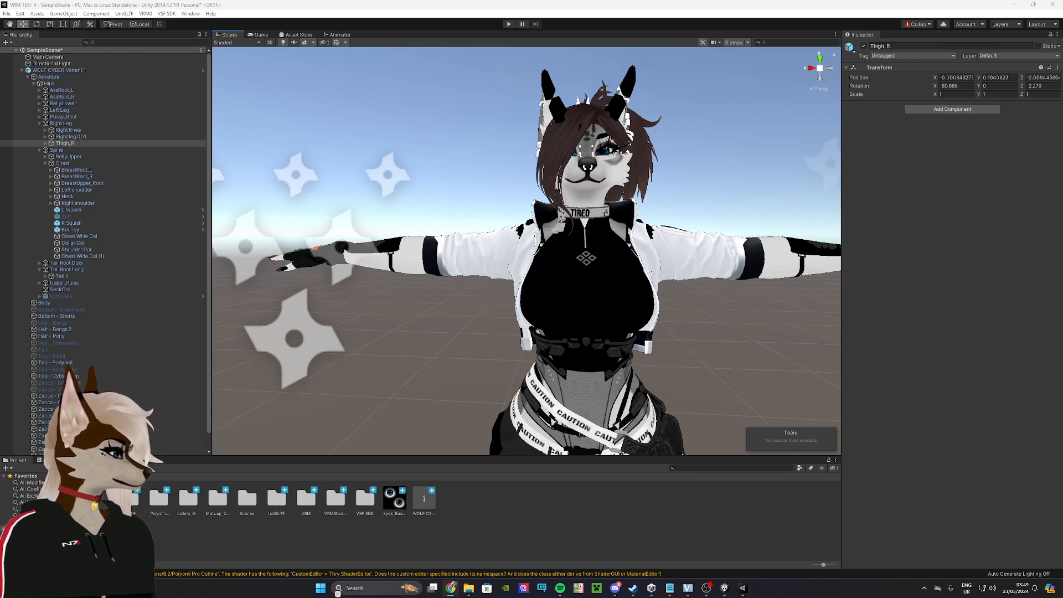
{"action": "right_click_drag", "start_coordinate": [564, 271], "coordinate": [460, 289]}
{"action": "scroll", "coordinate": [501, 292], "scroll_direction": "down", "scroll_amount": 4}
{"action": "scroll", "coordinate": [502, 292], "scroll_direction": "up", "scroll_amount": 4}
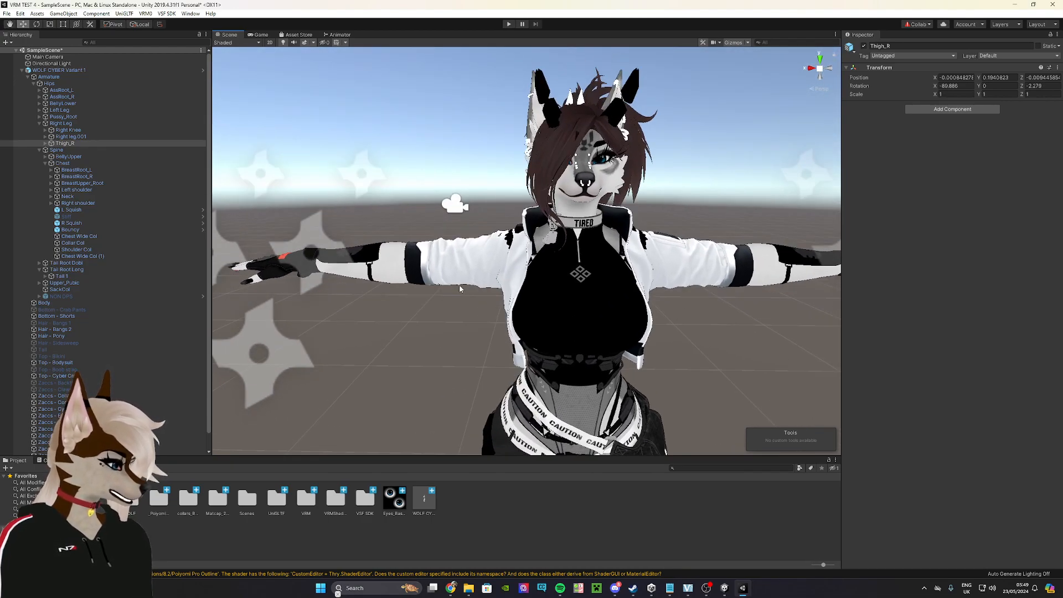
Collapse the WOLF CYBER Variant 1 hierarchy and unpack the avatar's prefab without unpacking it completely.
{"action": "left_click", "coordinate": [22, 70]}
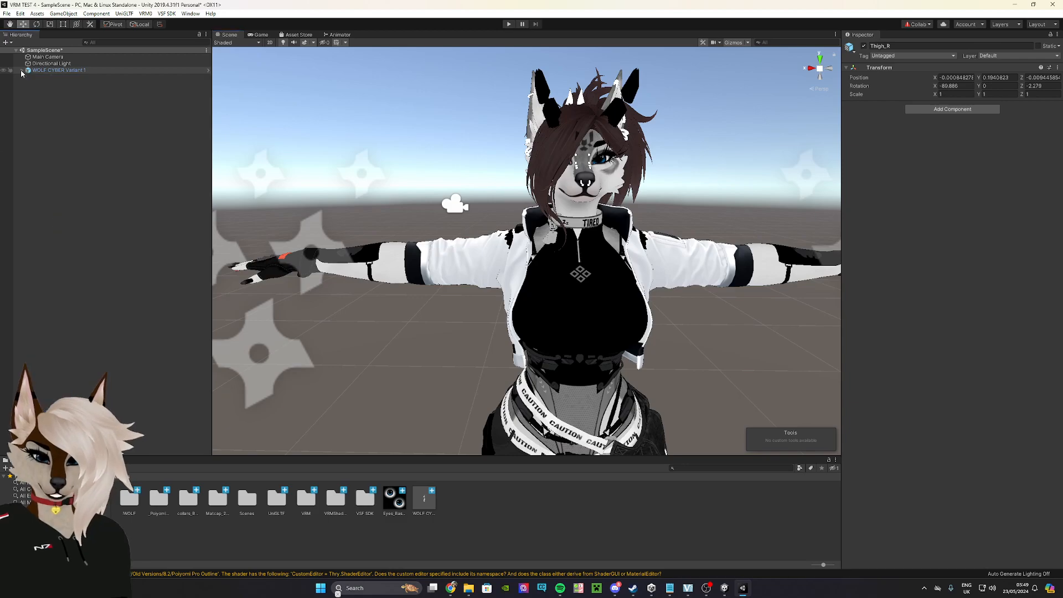
{"action": "right_click", "coordinate": [74, 71]}
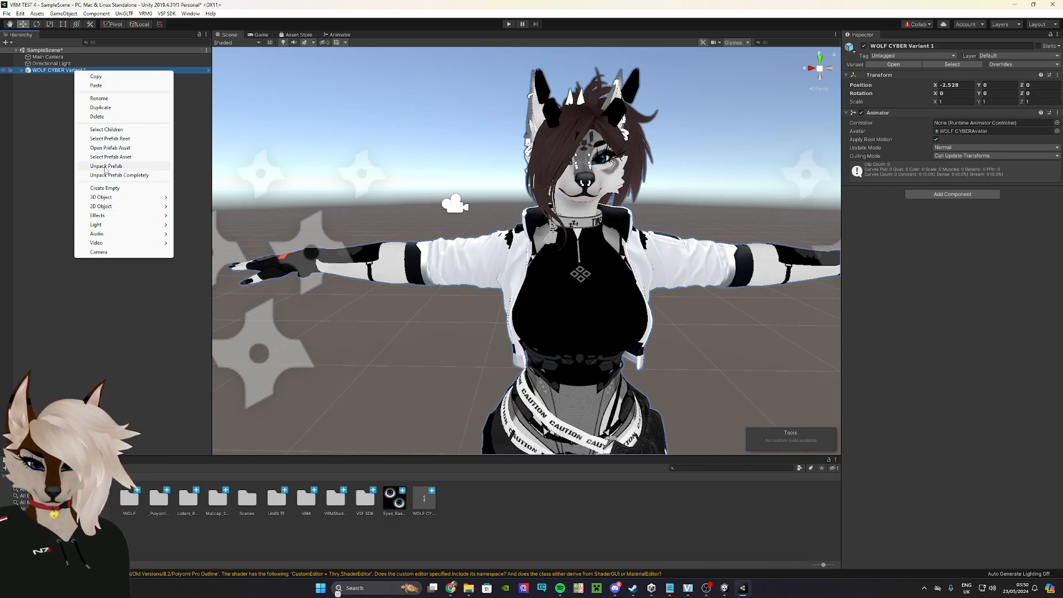
{"action": "left_click", "coordinate": [114, 165]}
Expand the avatar's hierarchy again and delete the NON DPS object under Hips.
{"action": "left_click", "coordinate": [22, 70]}
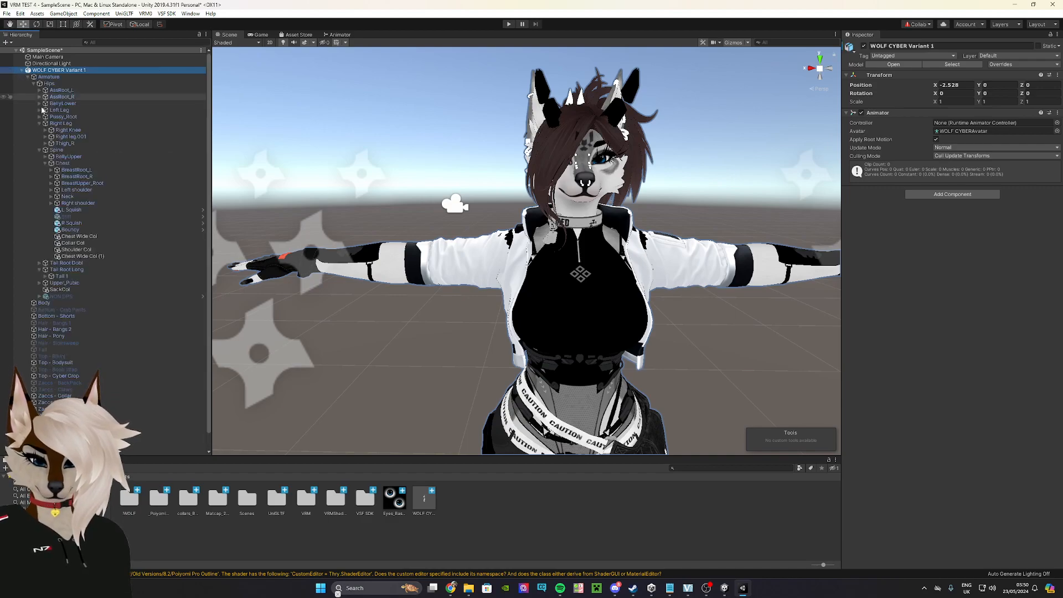
{"action": "scroll", "coordinate": [33, 222], "scroll_direction": "down", "scroll_amount": 1}
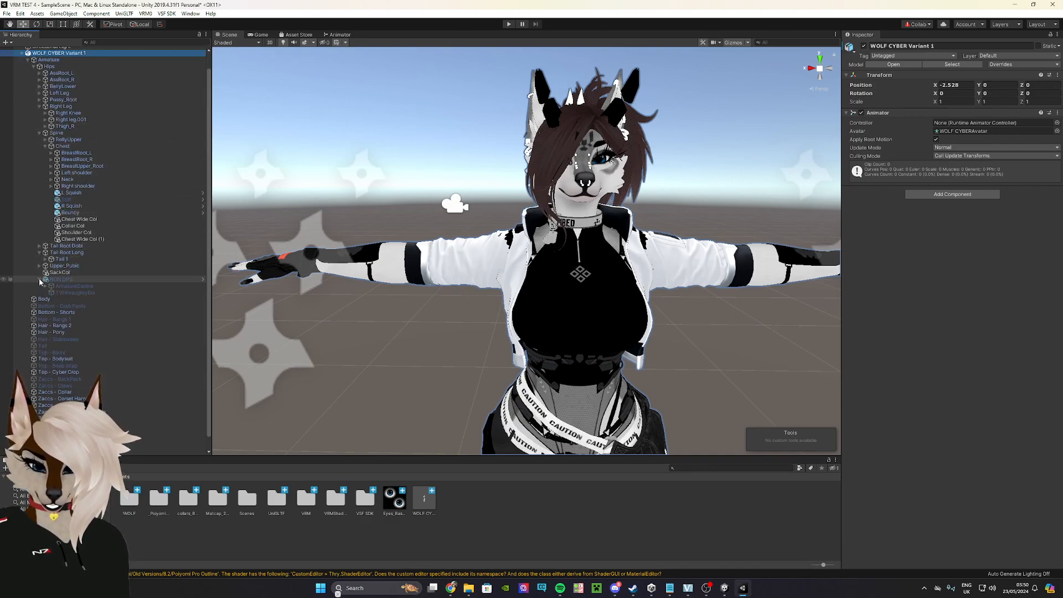
{"action": "left_click", "coordinate": [62, 279]}
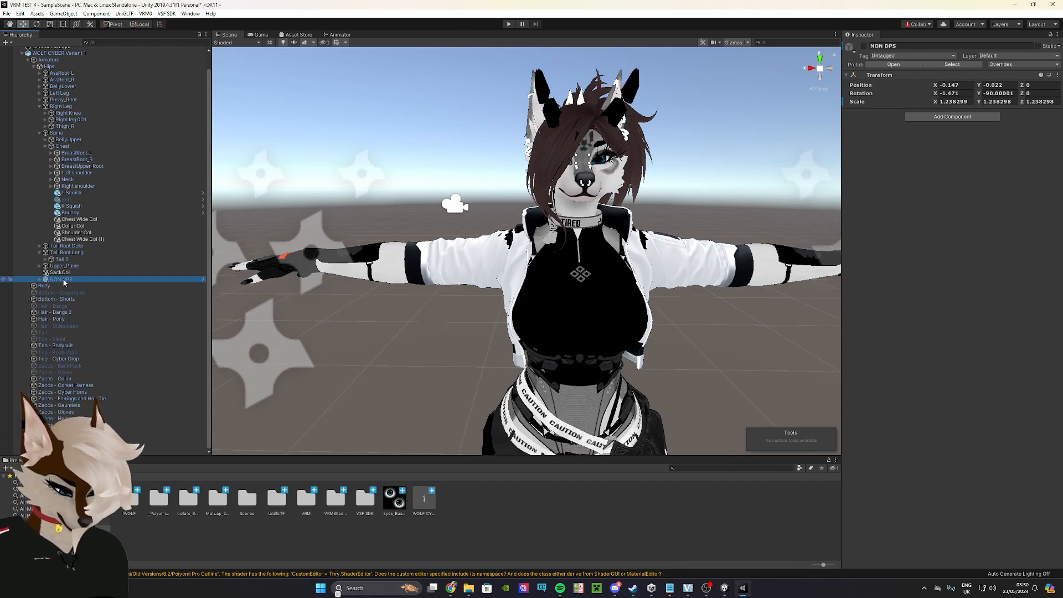
{"action": "key", "text": "Delete"}
Delete the SPS object from the avatar's hierarchy.
{"action": "middle_click_drag", "start_coordinate": [492, 333], "coordinate": [489, 266]}
{"action": "scroll", "coordinate": [489, 266], "scroll_direction": "down", "scroll_amount": 10}
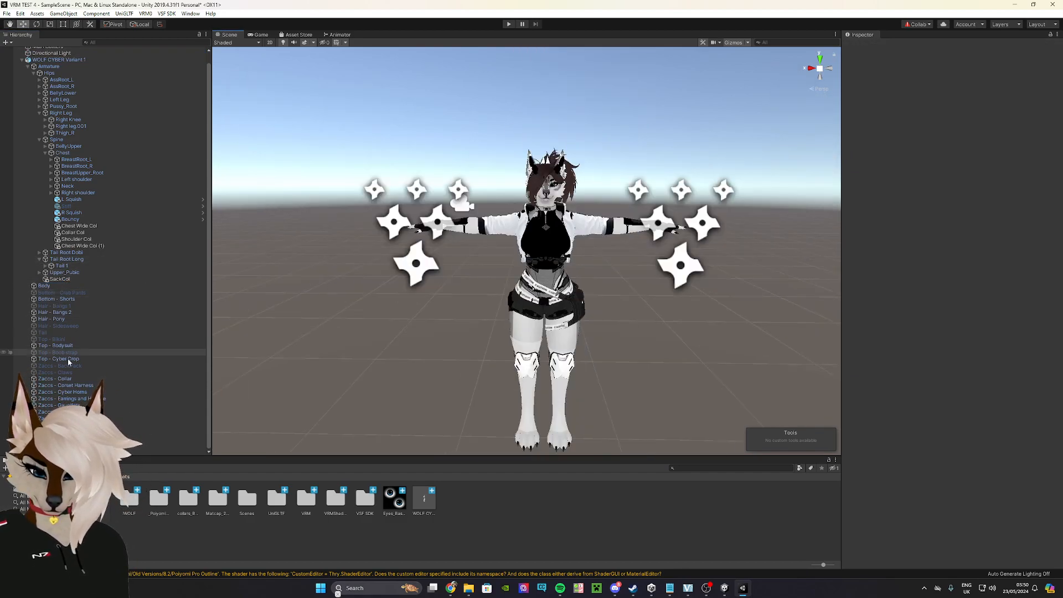
{"action": "left_click", "coordinate": [59, 379]}
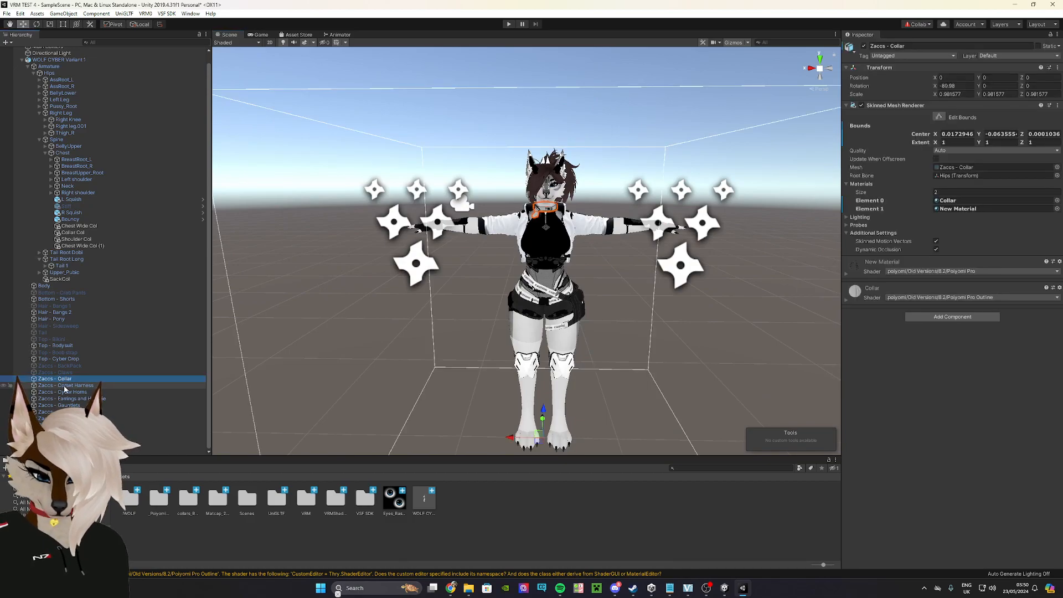
{"action": "left_click", "coordinate": [58, 385]}
{"action": "left_click", "coordinate": [59, 451]}
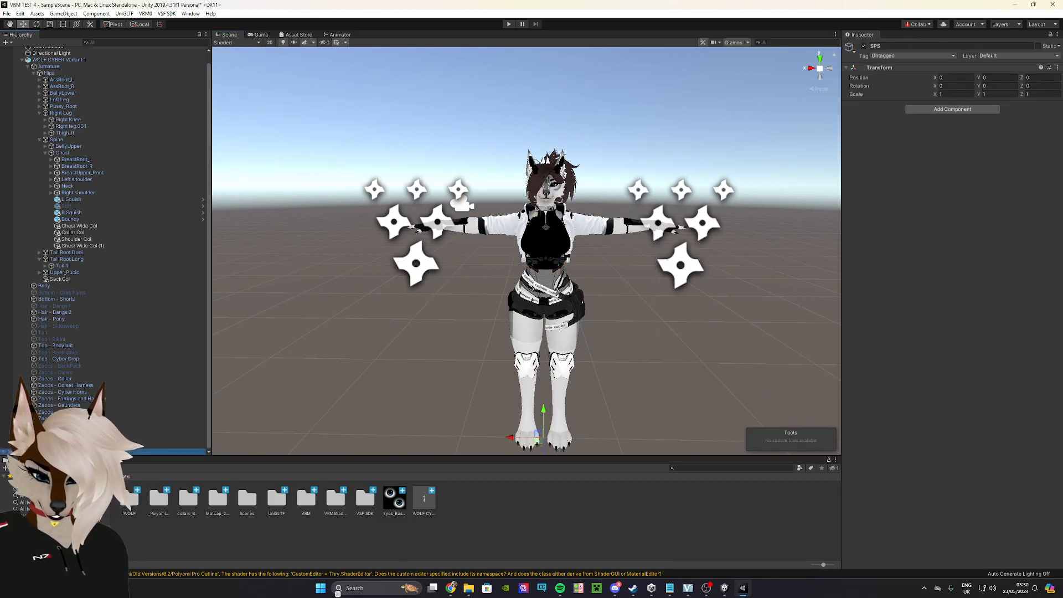
{"action": "key", "text": "Delete"}
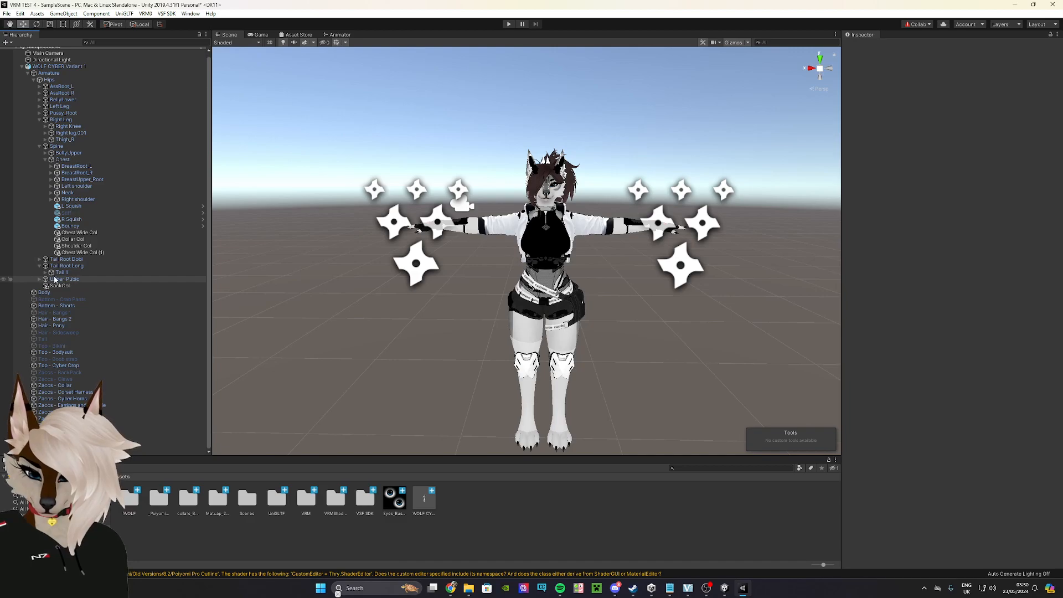
Delete the Chest Wide Col (1), Shoulder Col, Collar Col and Chest Wide Col objects under the Chest bone.
{"action": "left_click", "coordinate": [87, 247]}
{"action": "key", "text": "Delete"}
{"action": "left_click", "coordinate": [88, 247]}
{"action": "key", "text": "Delete"}
{"action": "left_click", "coordinate": [87, 242]}
{"action": "key", "text": "Delete"}
{"action": "left_click", "coordinate": [87, 236]}
{"action": "key", "text": "Delete"}
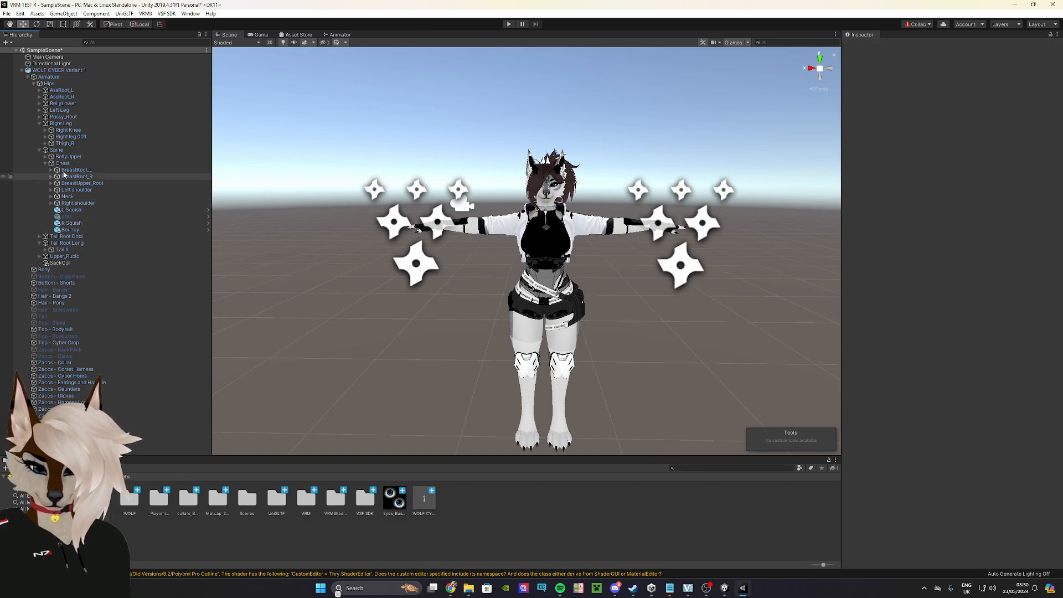
Remove both missing script components from the Stiff object under Chest, and check the Bouncy object for any.
{"action": "left_click", "coordinate": [39, 90]}
{"action": "left_click", "coordinate": [39, 90]}
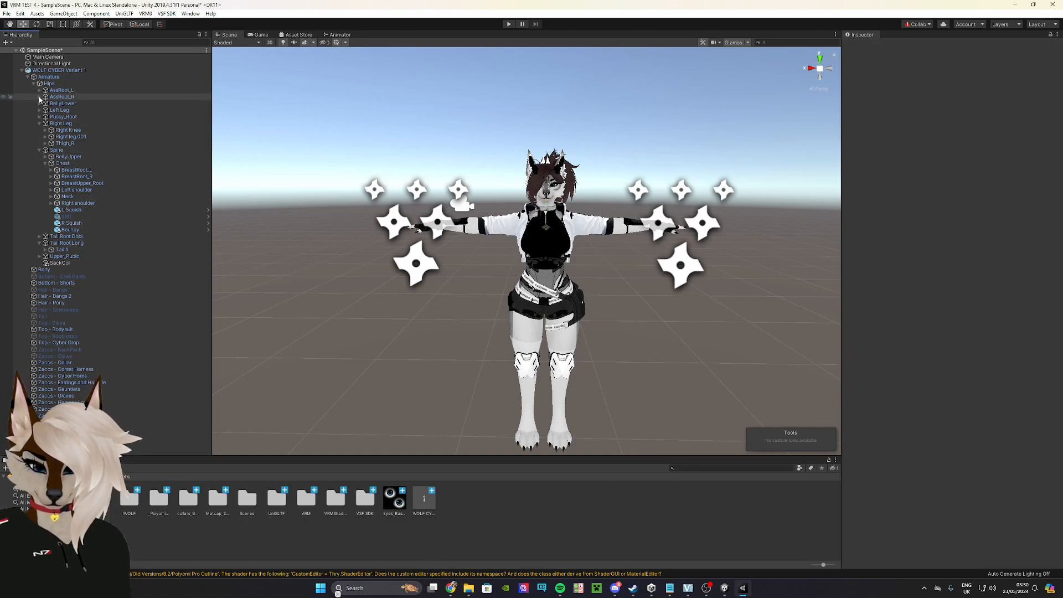
{"action": "left_click", "coordinate": [40, 104]}
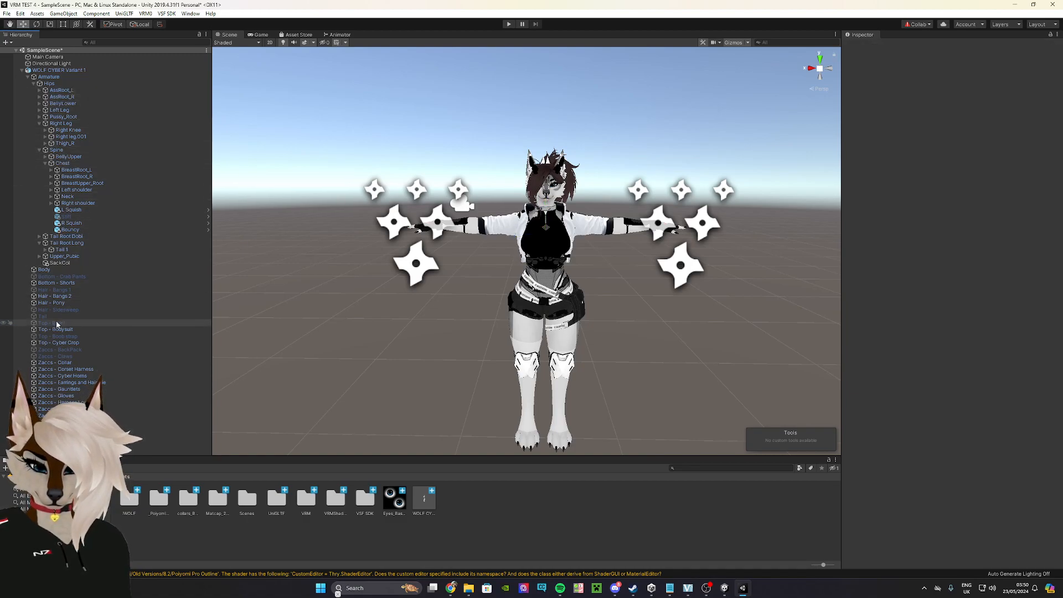
{"action": "left_click", "coordinate": [66, 216]}
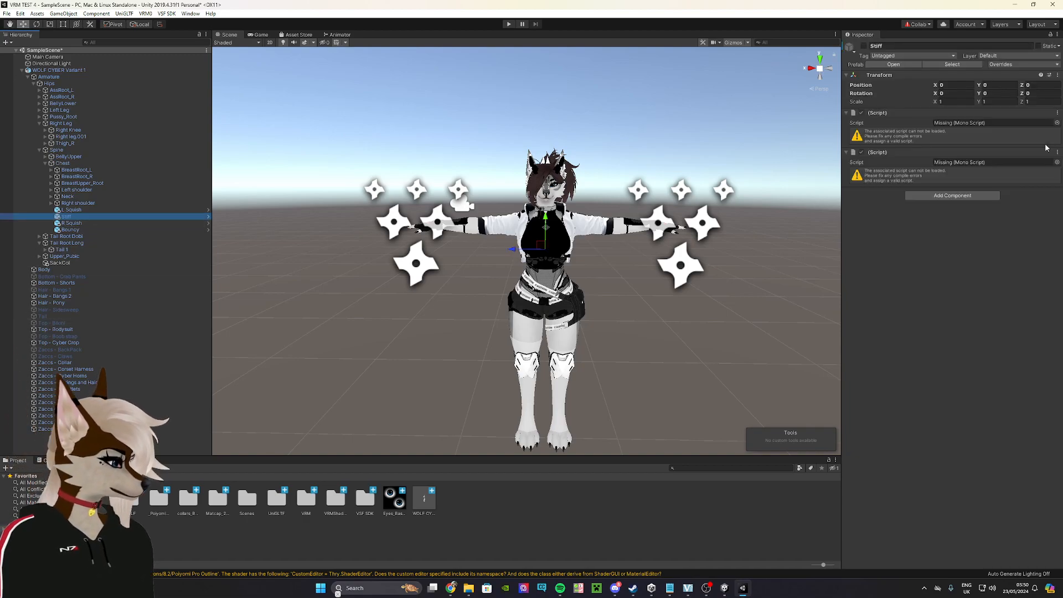
{"action": "left_click", "coordinate": [1058, 113]}
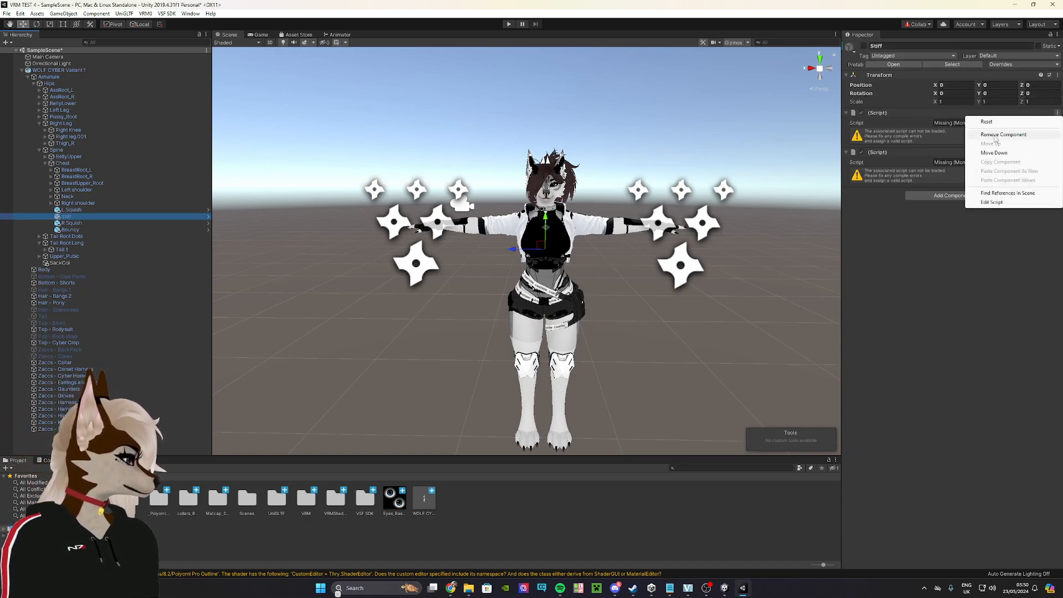
{"action": "left_click", "coordinate": [1043, 134]}
{"action": "left_click", "coordinate": [1057, 112]}
{"action": "left_click", "coordinate": [1044, 135]}
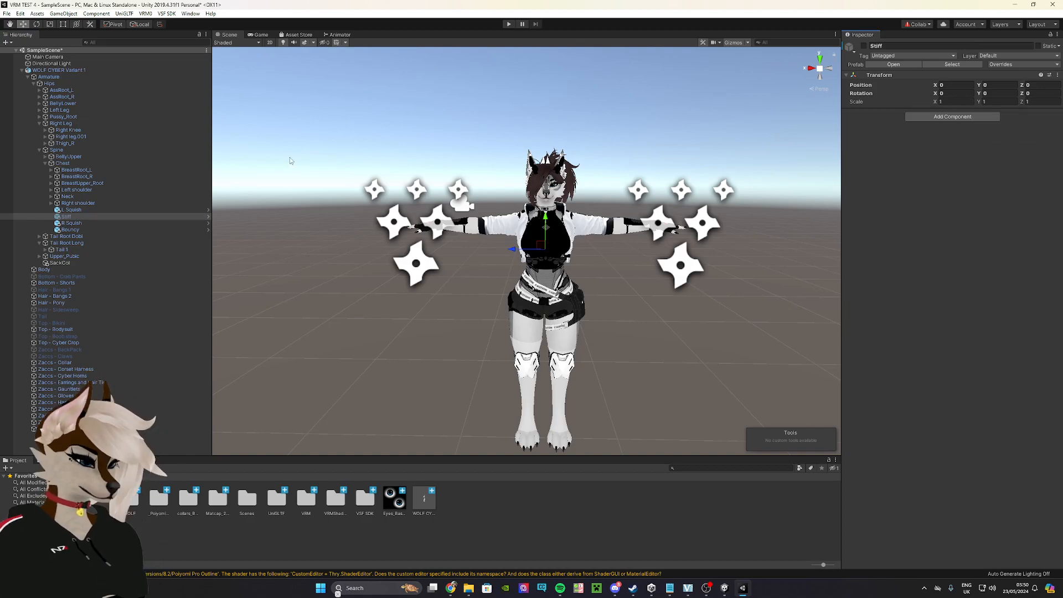
{"action": "left_click", "coordinate": [77, 229]}
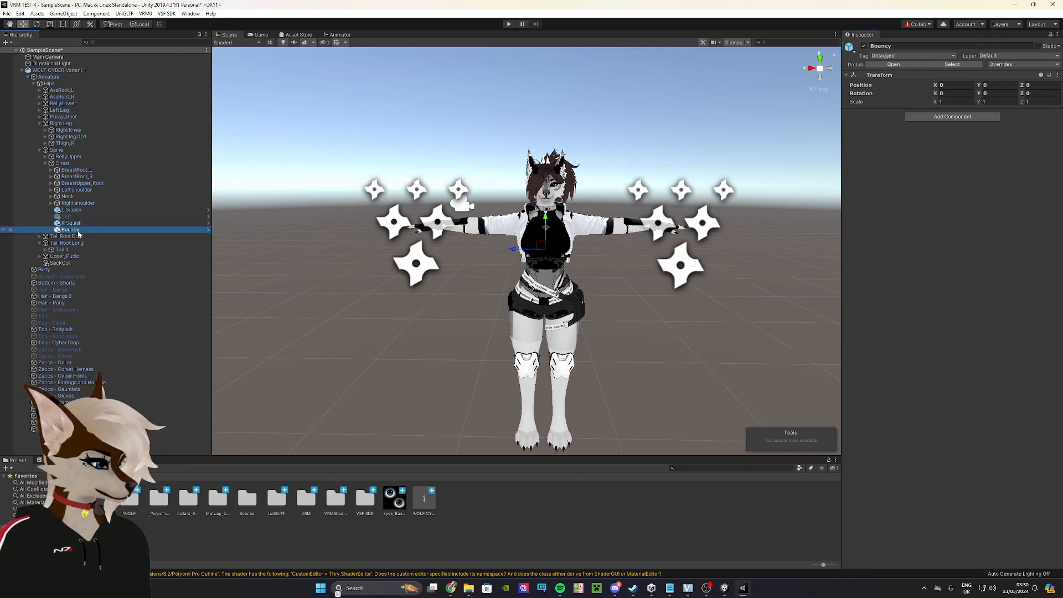
Collapse the Spine bone's hierarchy and turn off gizmos in the scene view.
{"action": "scroll", "coordinate": [504, 219], "scroll_direction": "up", "scroll_amount": 5}
{"action": "scroll", "coordinate": [504, 219], "scroll_direction": "down", "scroll_amount": 4}
{"action": "middle_click_drag", "start_coordinate": [503, 219], "coordinate": [471, 257]}
{"action": "left_click", "coordinate": [39, 150]}
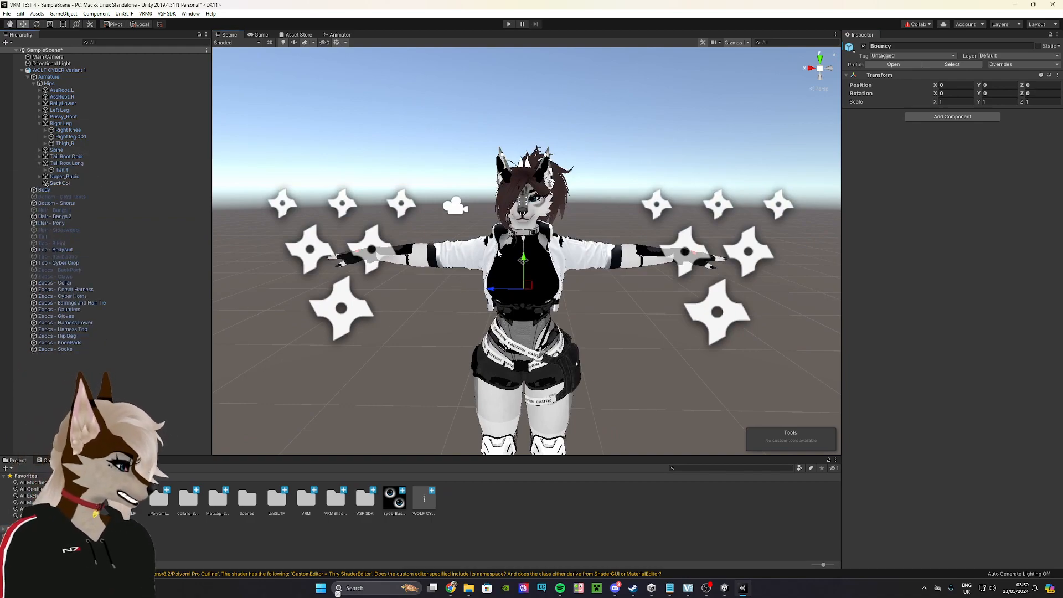
{"action": "middle_click_drag", "start_coordinate": [541, 305], "coordinate": [536, 297]}
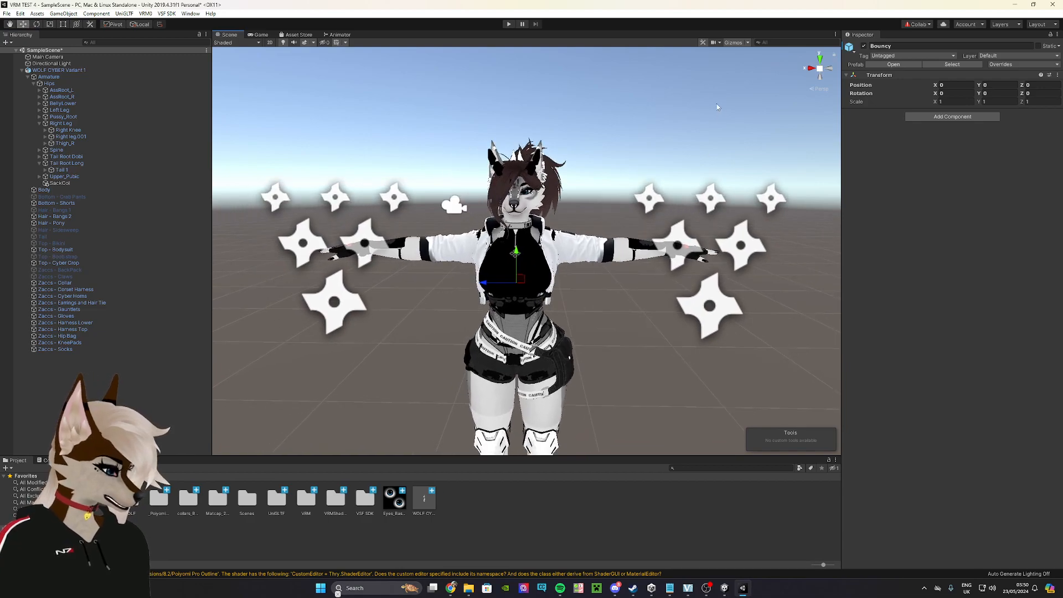
{"action": "left_click", "coordinate": [734, 43]}
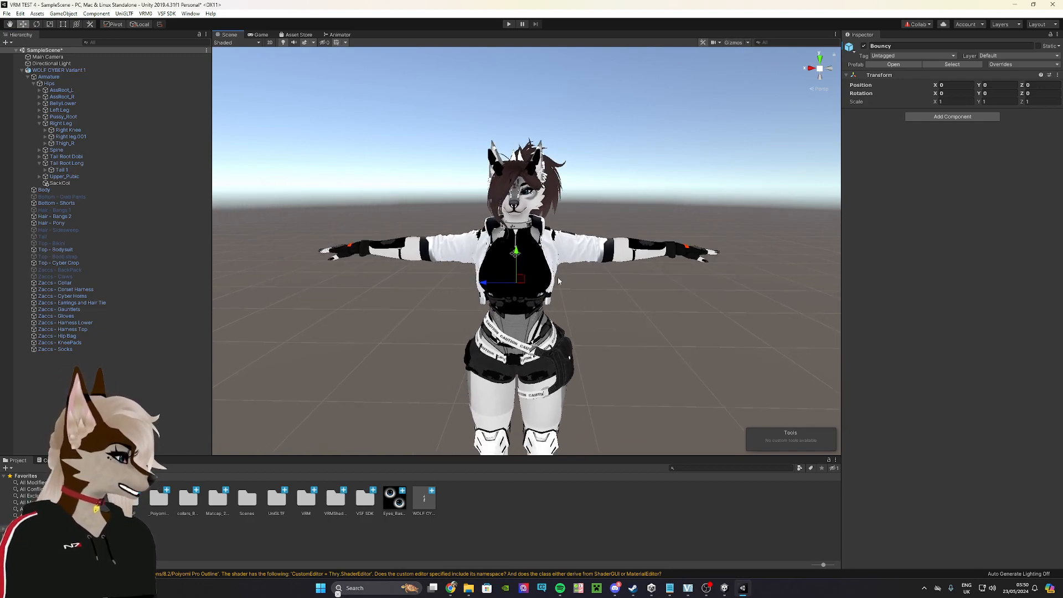
Examine the avatar's body, collar and face in the scene without the gizmos.
{"action": "mouse_move", "coordinate": [581, 292]}
{"action": "middle_mouse_down"}
{"action": "mouse_move", "coordinate": [612, 293]}
{"action": "mouse_move", "coordinate": [599, 285]}
{"action": "middle_mouse_up"}
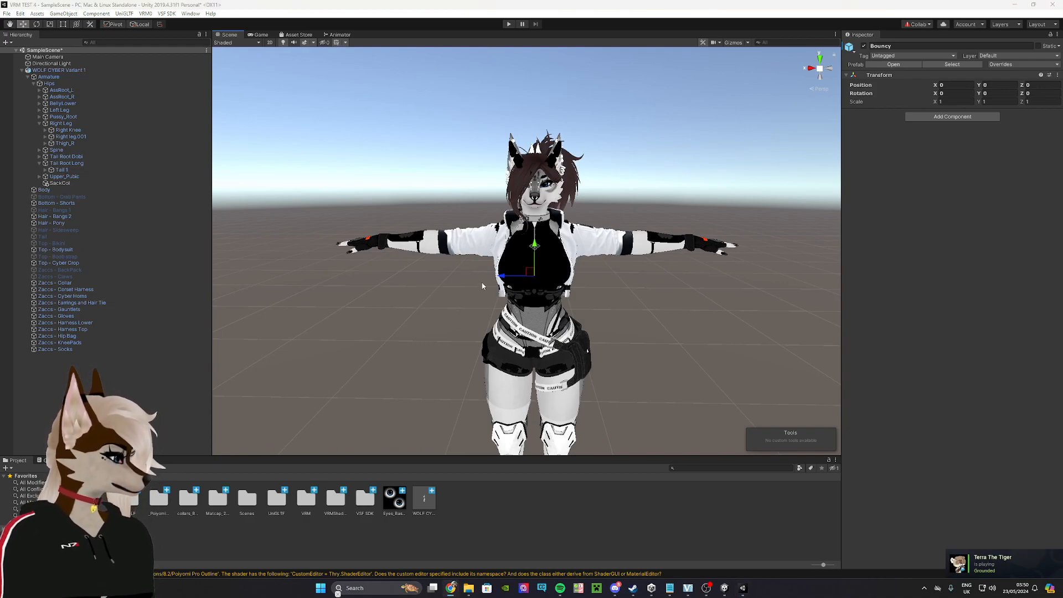
{"action": "middle_click_drag", "start_coordinate": [477, 255], "coordinate": [481, 254]}
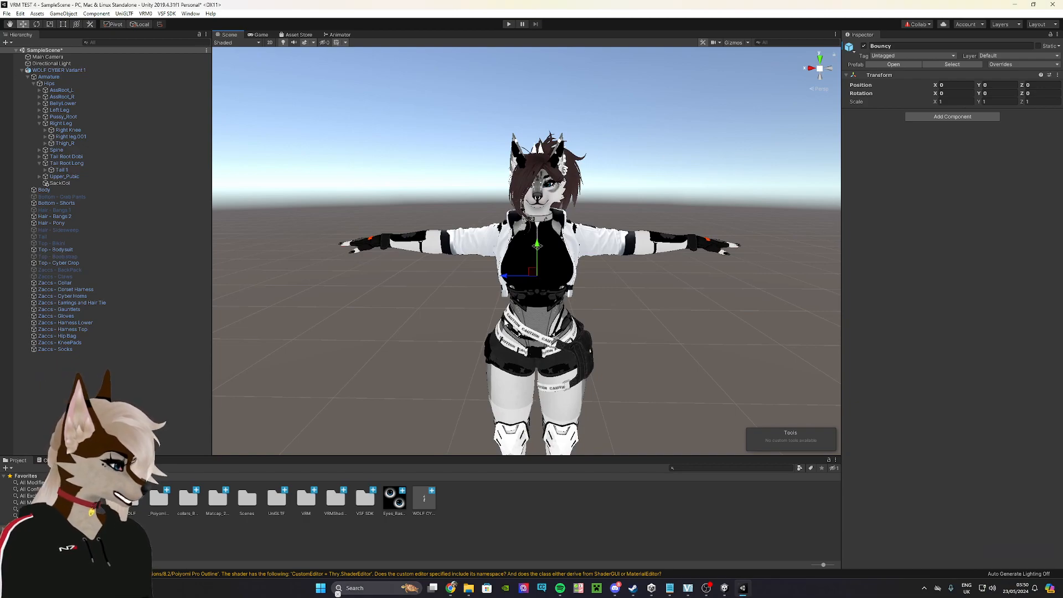
{"action": "right_click_drag", "start_coordinate": [505, 322], "coordinate": [557, 355]}
{"action": "middle_click_drag", "start_coordinate": [504, 349], "coordinate": [634, 308]}
{"action": "right_click_drag", "start_coordinate": [499, 327], "coordinate": [577, 343]}
{"action": "middle_click_drag", "start_coordinate": [525, 328], "coordinate": [559, 395]}
{"action": "right_click_drag", "start_coordinate": [559, 395], "coordinate": [595, 313]}
{"action": "right_click_drag", "start_coordinate": [512, 319], "coordinate": [539, 310]}
{"action": "scroll", "coordinate": [594, 296], "scroll_direction": "up", "scroll_amount": 6}
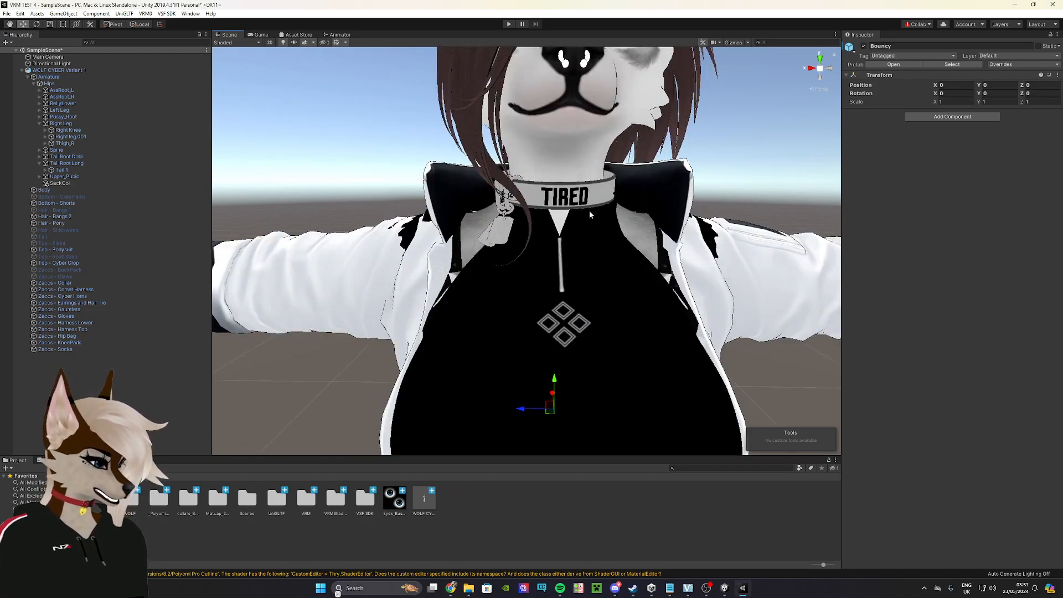
{"action": "middle_click_drag", "start_coordinate": [590, 210], "coordinate": [567, 307]}
{"action": "scroll", "coordinate": [531, 238], "scroll_direction": "down", "scroll_amount": 5}
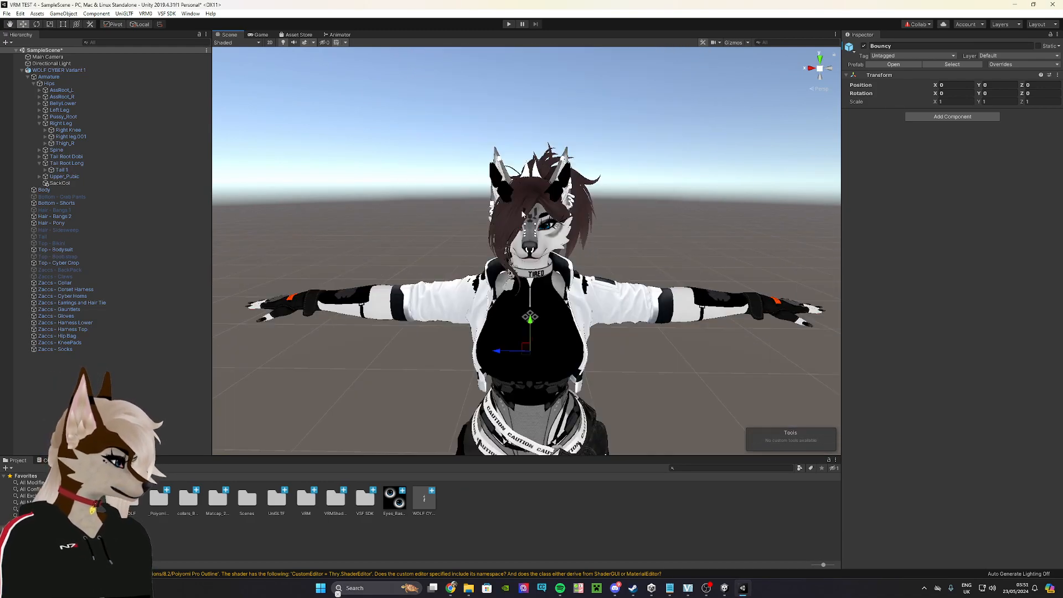
Set the Body mesh's Holograms - Nails Off and Holograms - Forehead Off blend shapes to 100.
{"action": "left_click", "coordinate": [540, 273]}
{"action": "scroll", "coordinate": [537, 259], "scroll_direction": "up", "scroll_amount": 4}
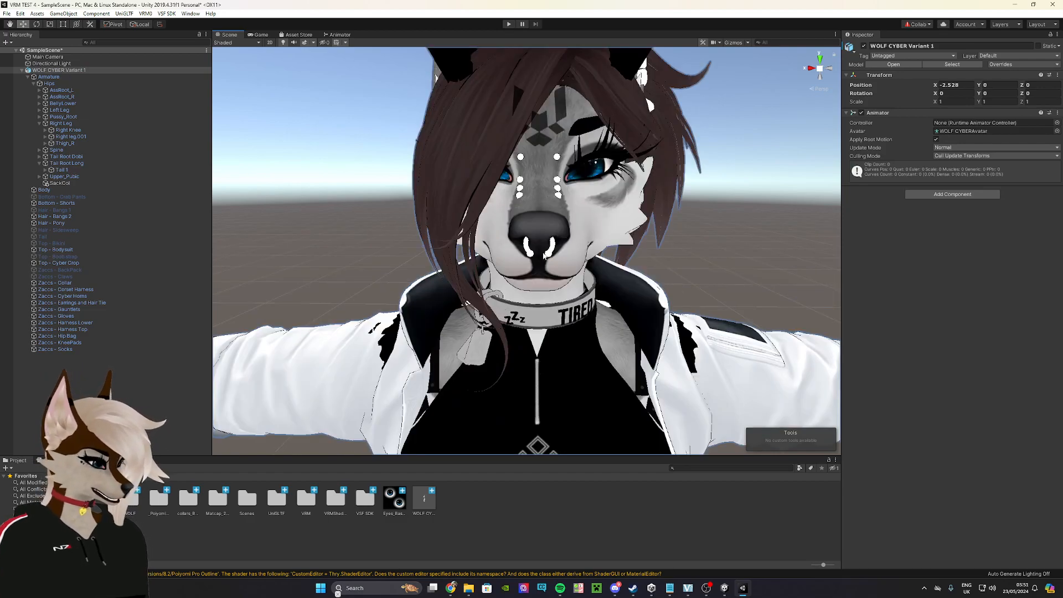
{"action": "left_click", "coordinate": [554, 221]}
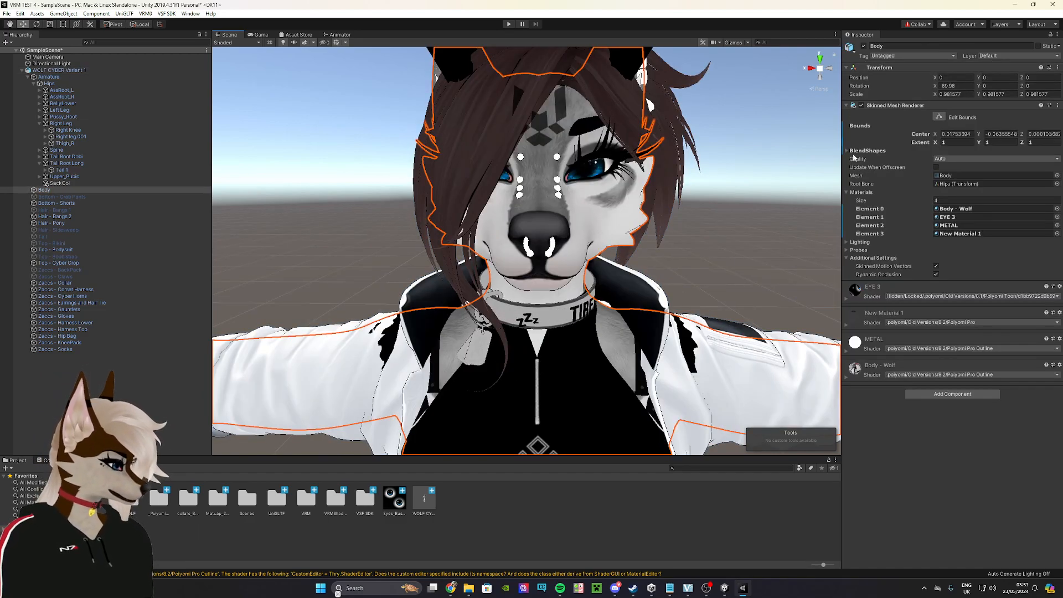
{"action": "scroll", "coordinate": [891, 354], "scroll_direction": "down", "scroll_amount": 20}
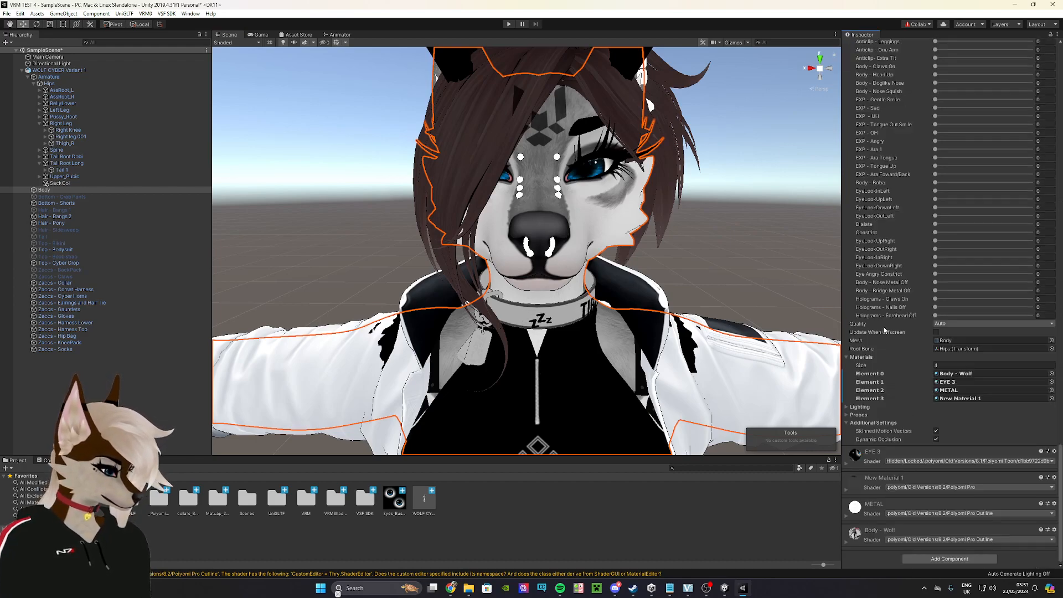
{"action": "left_click", "coordinate": [962, 306]}
{"action": "left_click_drag", "start_coordinate": [982, 304], "coordinate": [1052, 301]}
{"action": "left_click_drag", "start_coordinate": [736, 263], "coordinate": [637, 260], "text": "alt"}
{"action": "left_click_drag", "start_coordinate": [937, 316], "coordinate": [1039, 317]}
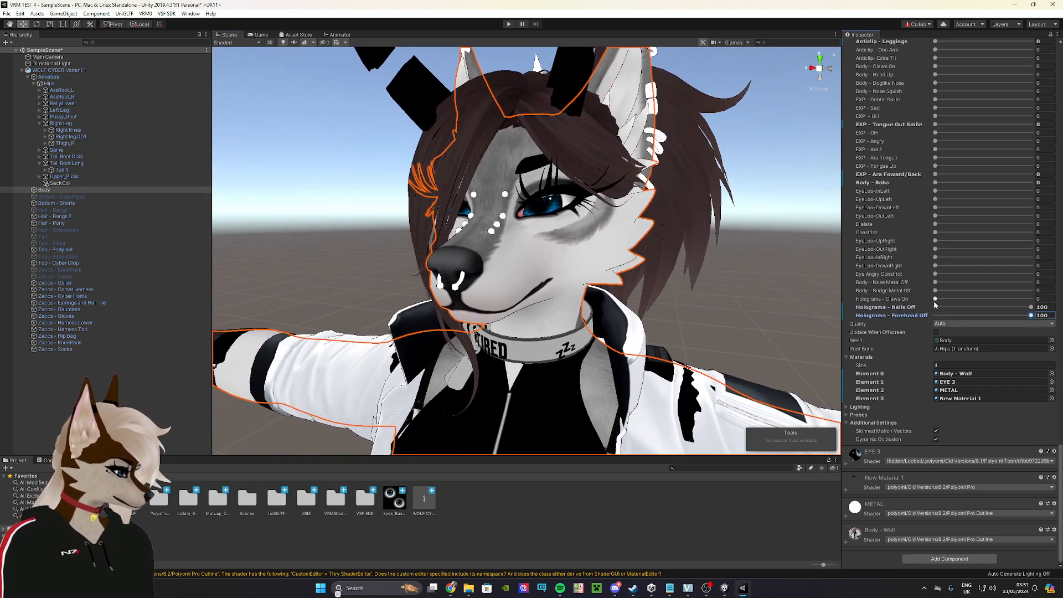
Set the Body mesh's Nose Metal Off and Bridge Metal Off blend shapes to 100.
{"action": "scroll", "coordinate": [640, 336], "scroll_direction": "down", "scroll_amount": 10}
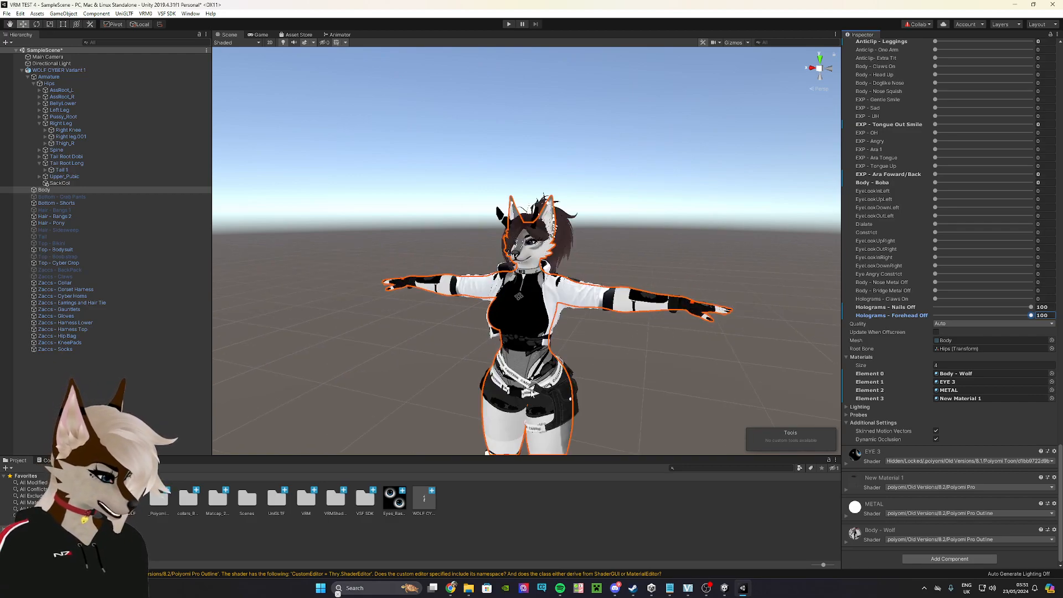
{"action": "scroll", "coordinate": [541, 375], "scroll_direction": "up", "scroll_amount": 10}
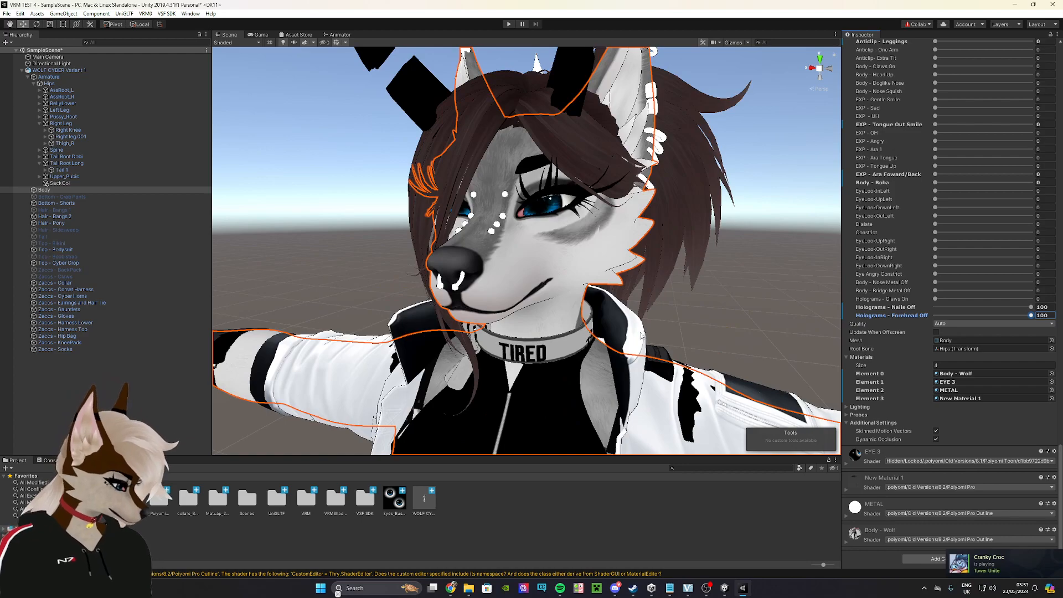
{"action": "left_click_drag", "start_coordinate": [935, 283], "coordinate": [1034, 282]}
{"action": "left_click_drag", "start_coordinate": [936, 291], "coordinate": [1034, 291]}
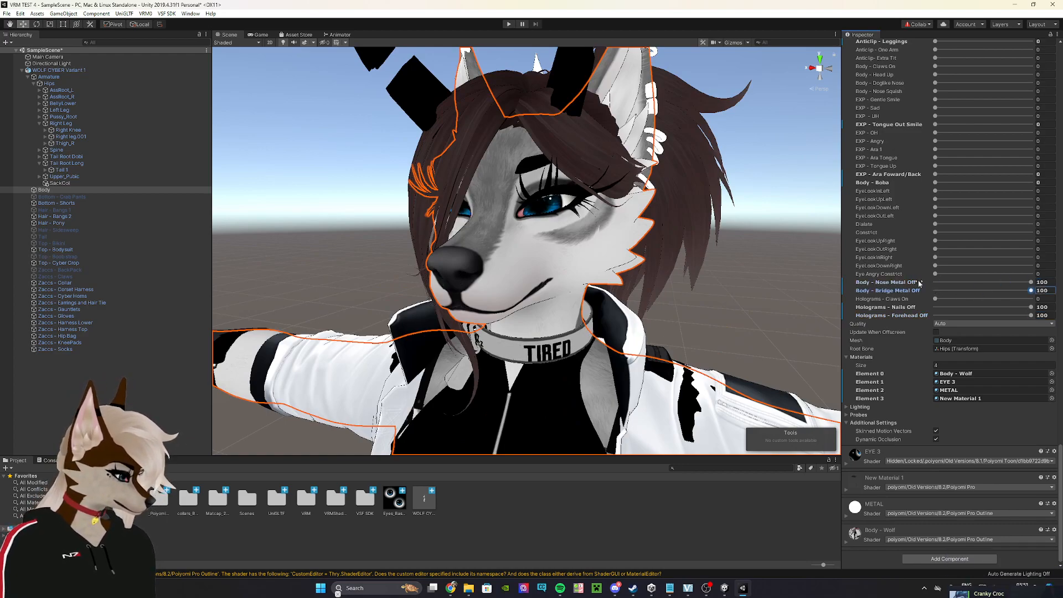
{"action": "scroll", "coordinate": [587, 258], "scroll_direction": "down", "scroll_amount": 8}
{"action": "scroll", "coordinate": [570, 255], "scroll_direction": "up", "scroll_amount": 8}
Deactivate the Zaccs - Cyber Horns object on the avatar's head.
{"action": "middle_click_drag", "start_coordinate": [554, 123], "coordinate": [578, 204]}
{"action": "left_click", "coordinate": [612, 151]}
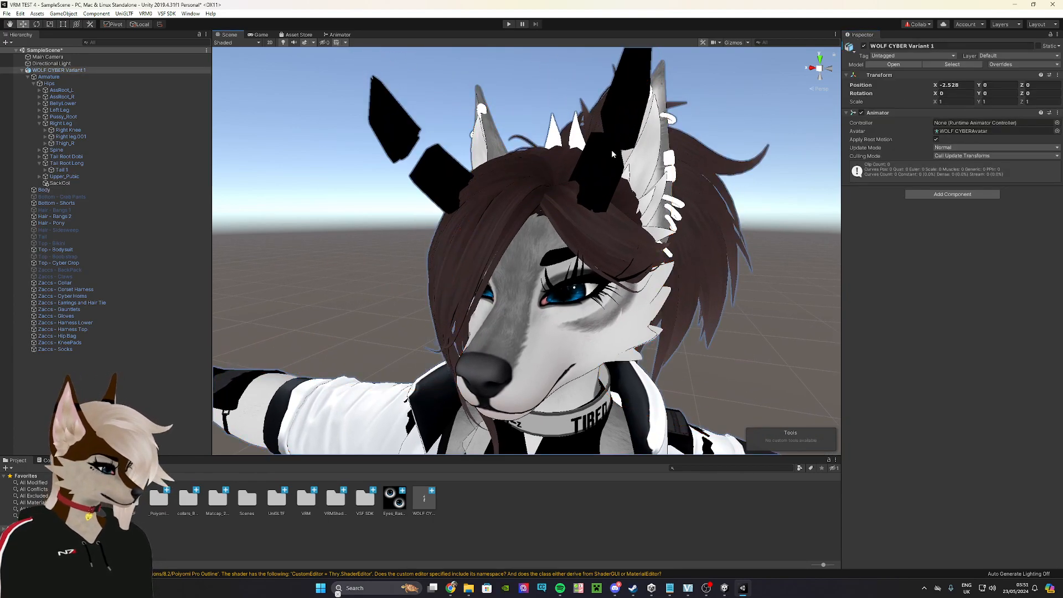
{"action": "left_click", "coordinate": [864, 45]}
Deactivate the Zaccs - Earrings and Hair Tie object.
{"action": "left_click_drag", "start_coordinate": [554, 277], "coordinate": [539, 288], "text": "alt"}
{"action": "right_click_drag", "start_coordinate": [539, 289], "coordinate": [534, 289]}
{"action": "scroll", "coordinate": [534, 289], "scroll_direction": "down", "scroll_amount": 10}
{"action": "scroll", "coordinate": [533, 289], "scroll_direction": "up", "scroll_amount": 10}
{"action": "mouse_move", "coordinate": [533, 290]}
{"action": "middle_mouse_down"}
{"action": "mouse_move", "coordinate": [627, 257]}
{"action": "mouse_move", "coordinate": [544, 302]}
{"action": "middle_mouse_up"}
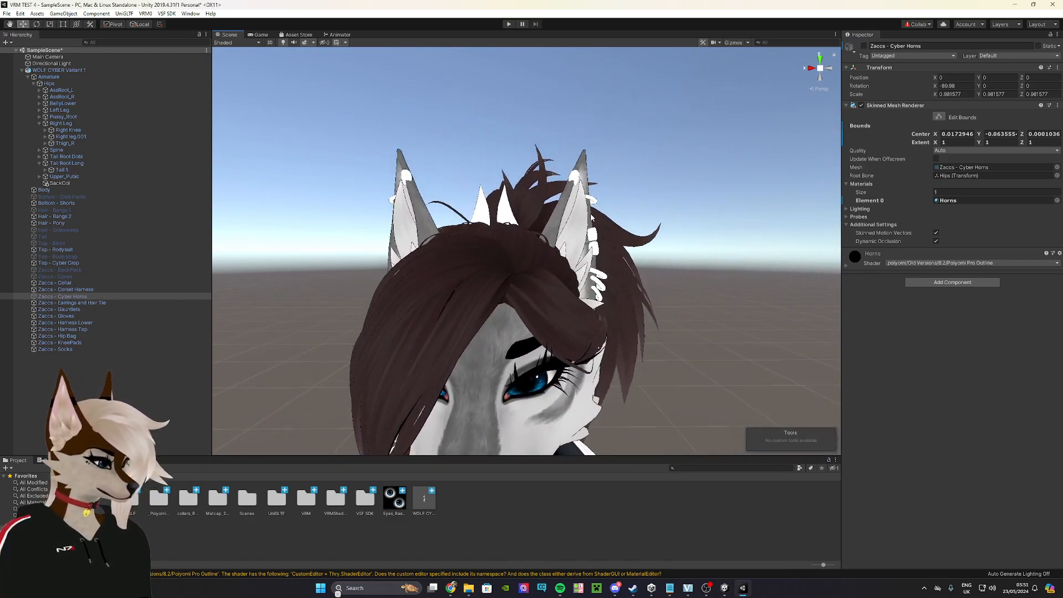
{"action": "left_click", "coordinate": [599, 287]}
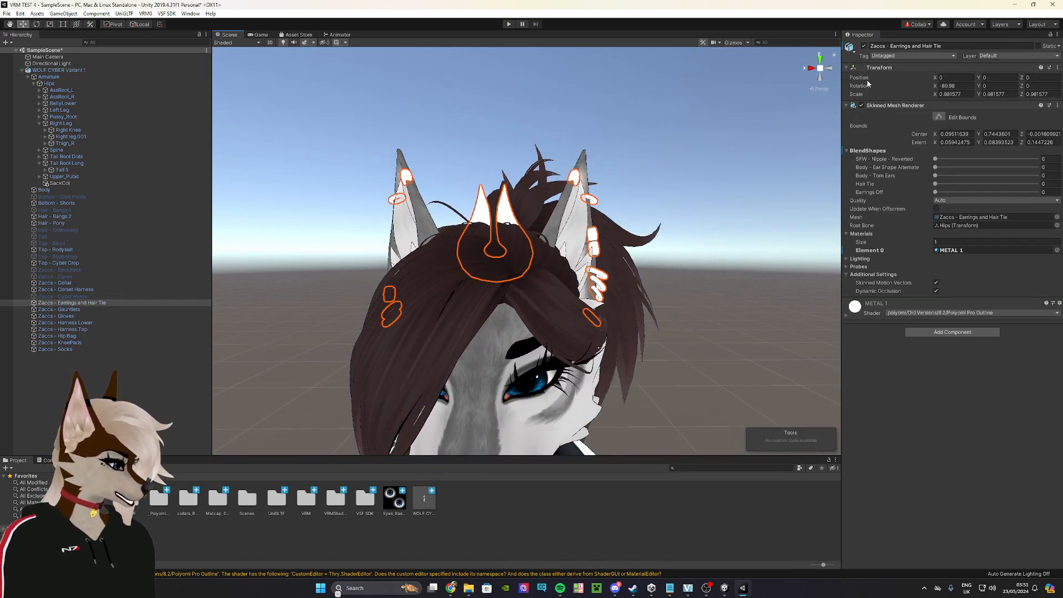
{"action": "left_click", "coordinate": [864, 46]}
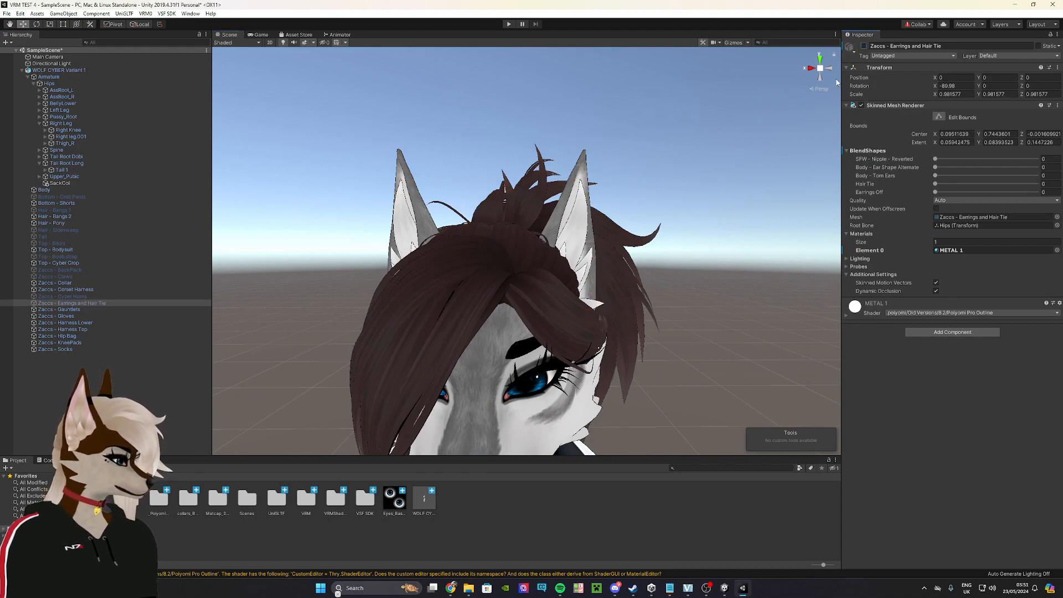
Deselect the accessory and examine the avatar's head, collar and upper body from several distances.
{"action": "scroll", "coordinate": [643, 217], "scroll_direction": "down", "scroll_amount": 10}
{"action": "left_click", "coordinate": [630, 273]}
{"action": "right_click_drag", "start_coordinate": [465, 327], "coordinate": [591, 328]}
{"action": "middle_click_drag", "start_coordinate": [426, 334], "coordinate": [501, 308]}
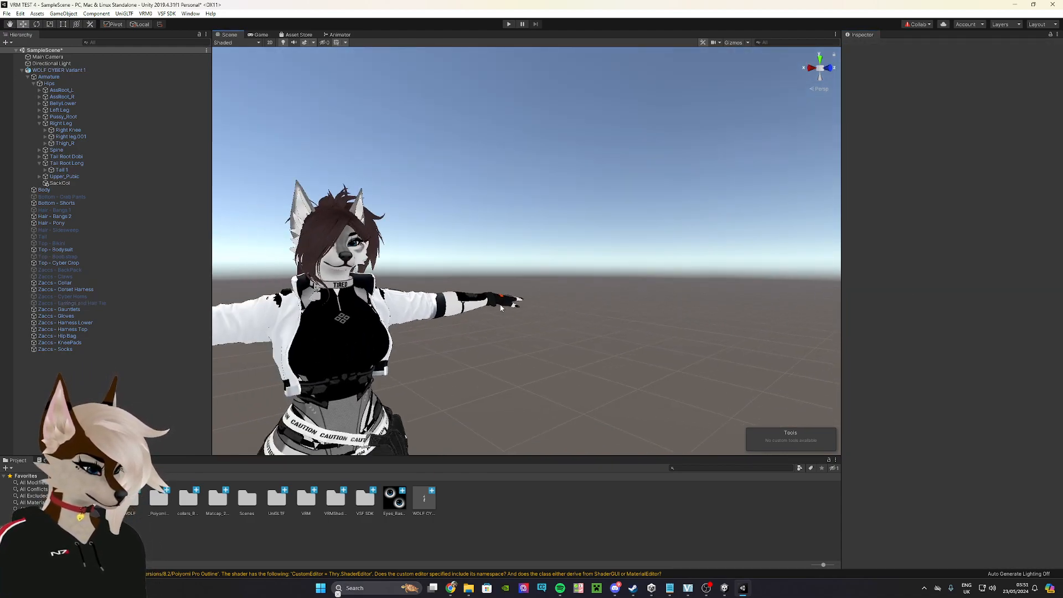
{"action": "right_click_drag", "start_coordinate": [501, 309], "coordinate": [435, 305]}
{"action": "scroll", "coordinate": [437, 303], "scroll_direction": "up", "scroll_amount": 8}
{"action": "middle_click_drag", "start_coordinate": [490, 376], "coordinate": [573, 244]}
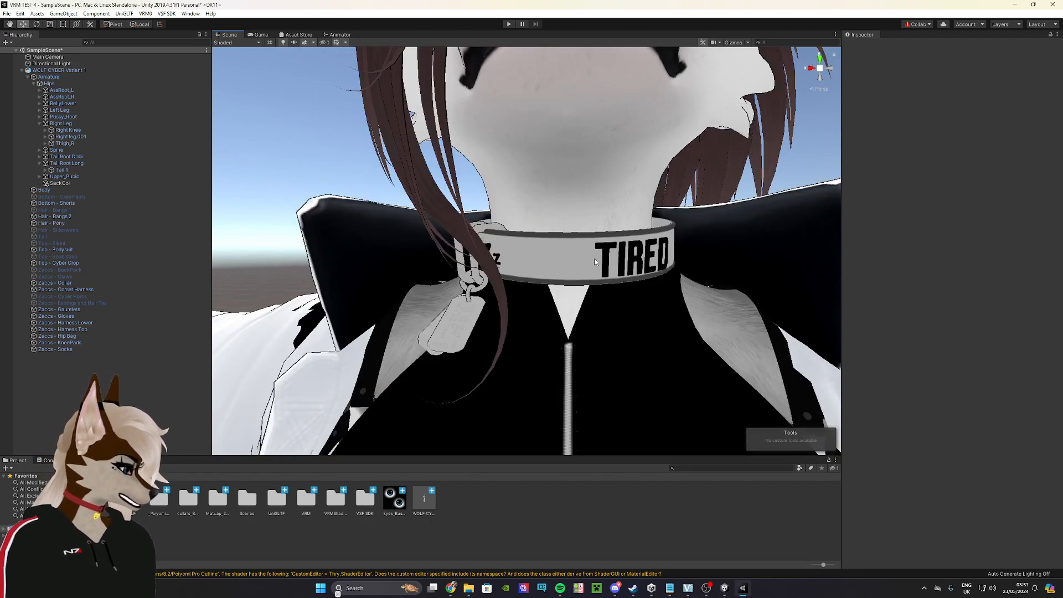
{"action": "scroll", "coordinate": [609, 260], "scroll_direction": "down", "scroll_amount": 10}
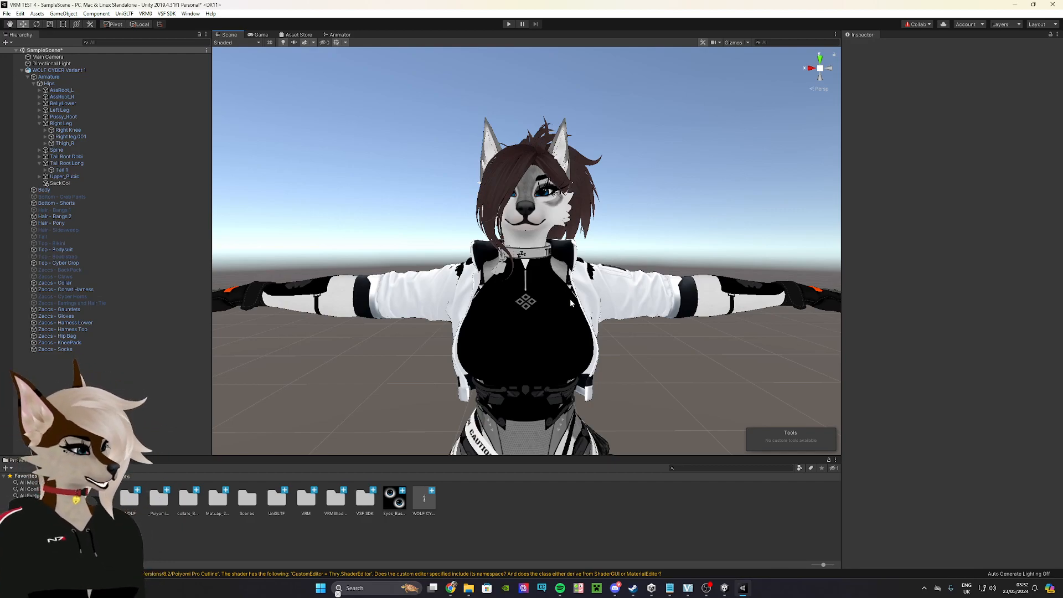
{"action": "scroll", "coordinate": [584, 275], "scroll_direction": "up", "scroll_amount": 10}
{"action": "scroll", "coordinate": [585, 278], "scroll_direction": "down", "scroll_amount": 10}
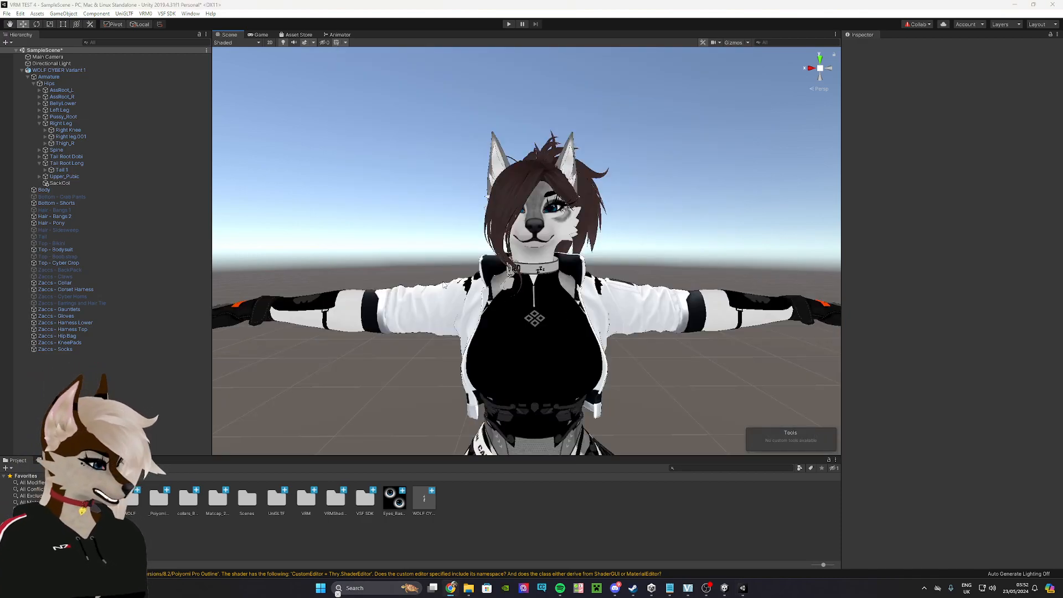
Select the avatar's Body mesh and examine its blend shape values and the avatar's head, arms and outfit.
{"action": "left_click", "coordinate": [624, 278]}
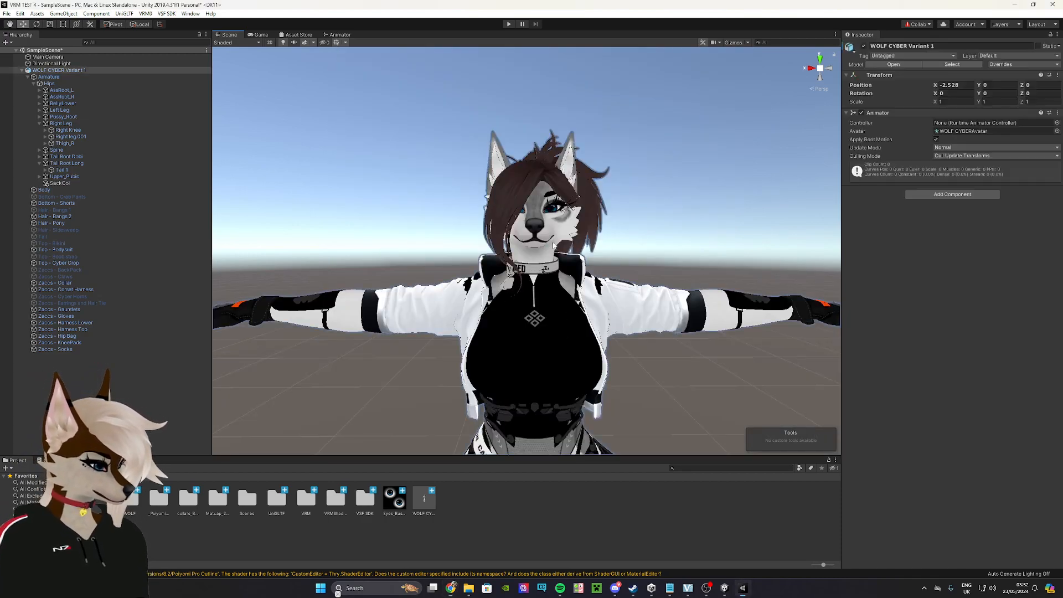
{"action": "left_click", "coordinate": [624, 278]}
{"action": "scroll", "coordinate": [879, 291], "scroll_direction": "down", "scroll_amount": 15}
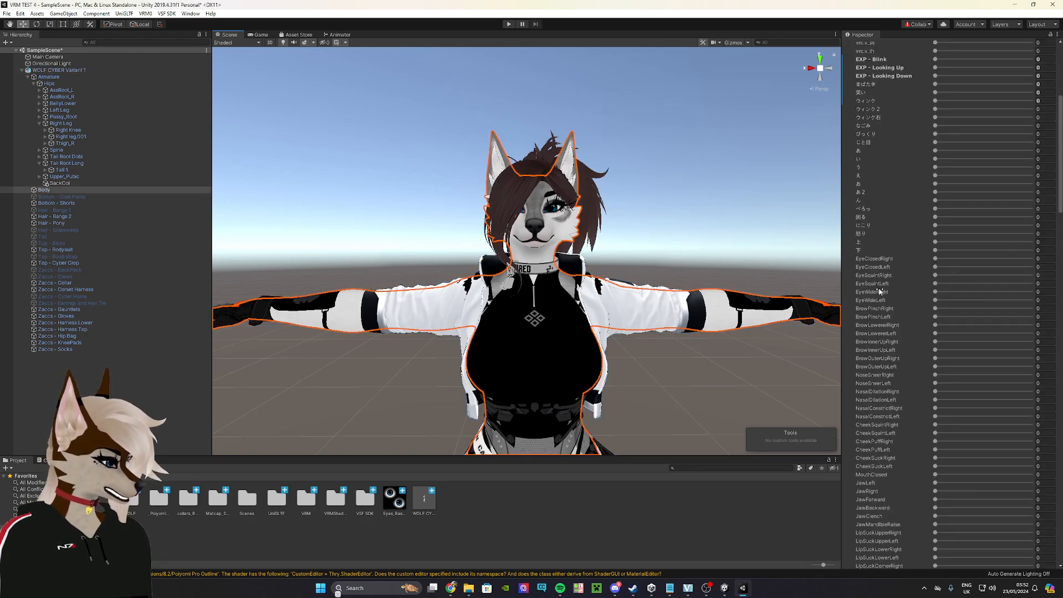
{"action": "scroll", "coordinate": [892, 332], "scroll_direction": "down", "scroll_amount": 10}
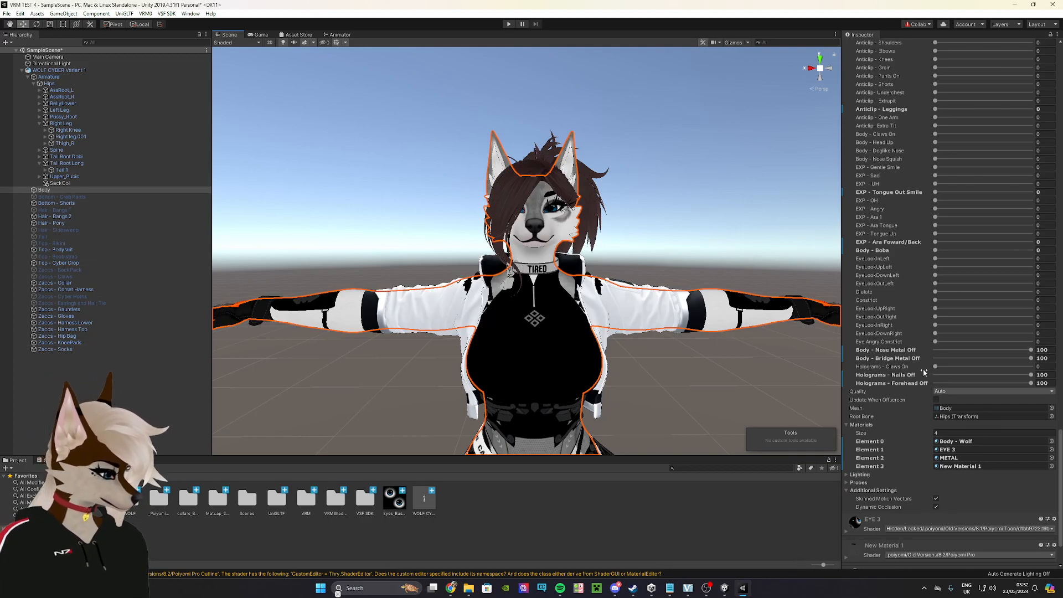
{"action": "scroll", "coordinate": [893, 335], "scroll_direction": "up", "scroll_amount": 3}
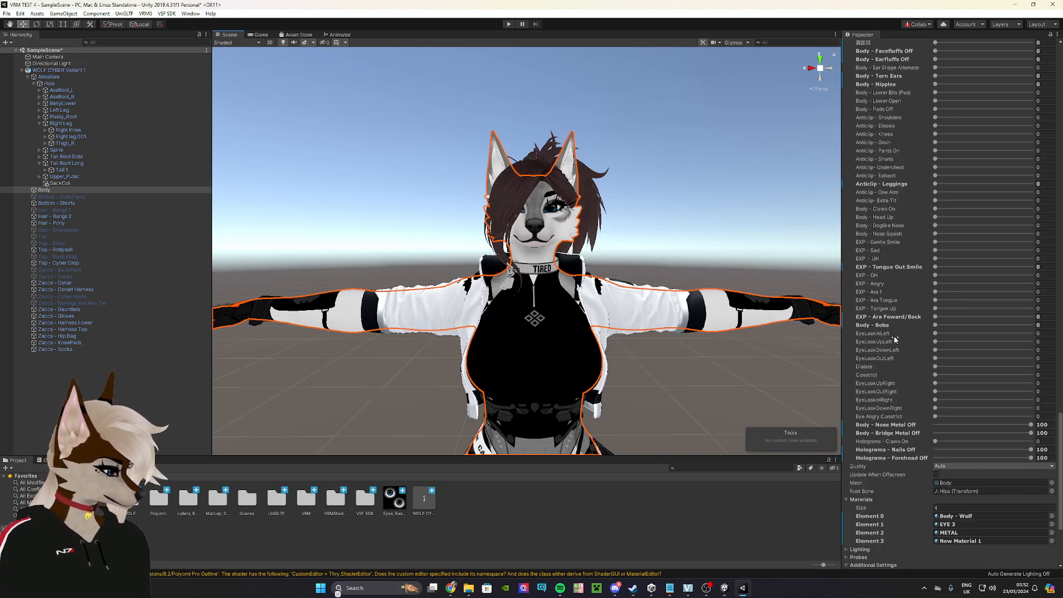
{"action": "mouse_move", "coordinate": [655, 219]}
{"action": "middle_mouse_down"}
{"action": "mouse_move", "coordinate": [617, 228]}
{"action": "mouse_move", "coordinate": [637, 229]}
{"action": "middle_mouse_up"}
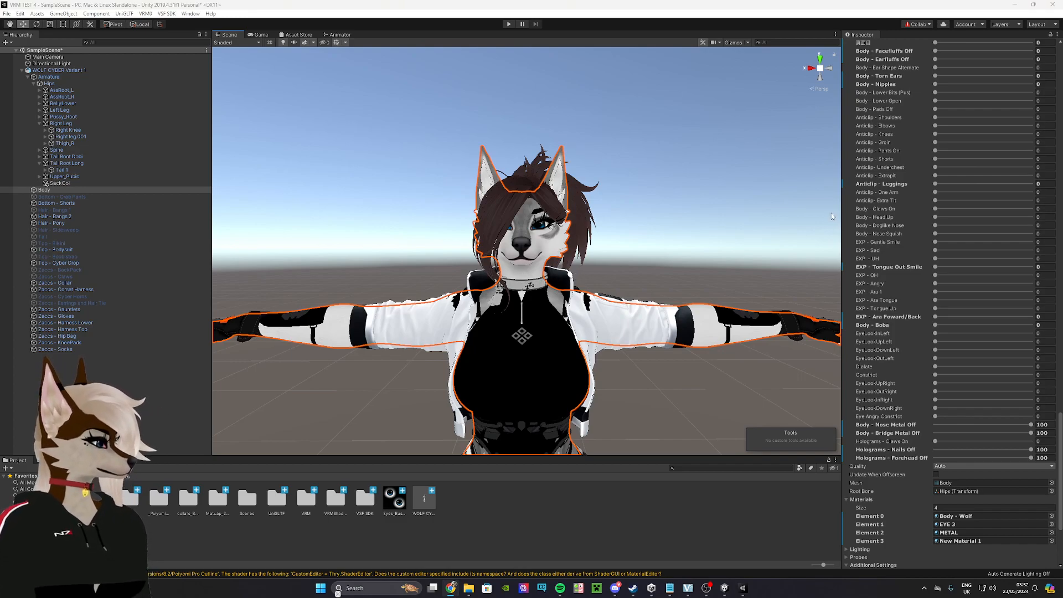
{"action": "middle_click_drag", "start_coordinate": [561, 215], "coordinate": [506, 256]}
{"action": "middle_click_drag", "start_coordinate": [549, 296], "coordinate": [562, 290]}
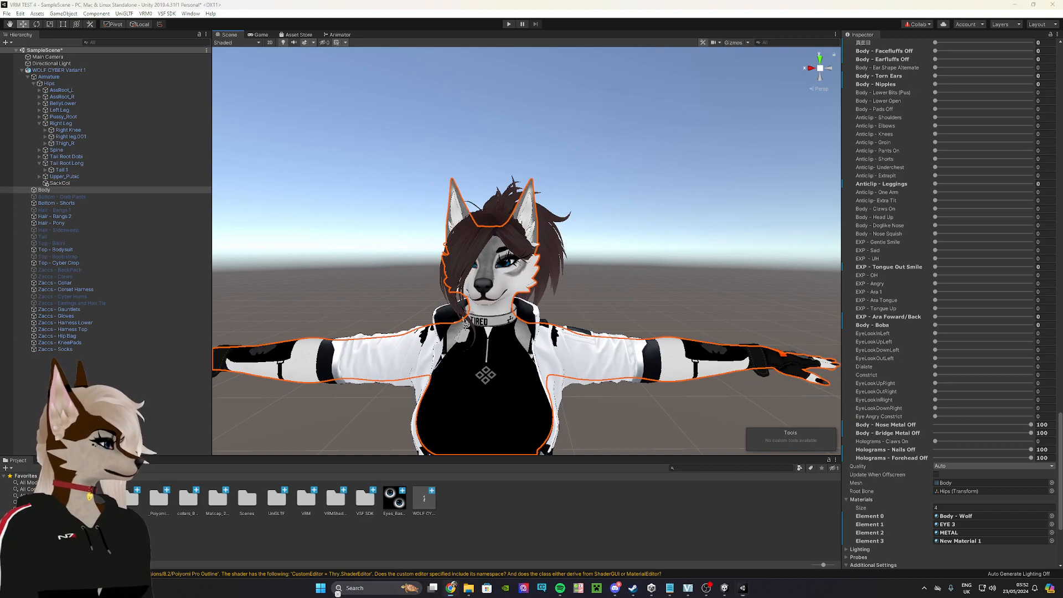
{"action": "scroll", "coordinate": [486, 303], "scroll_direction": "down", "scroll_amount": 3}
{"action": "middle_click_drag", "start_coordinate": [460, 324], "coordinate": [486, 297]}
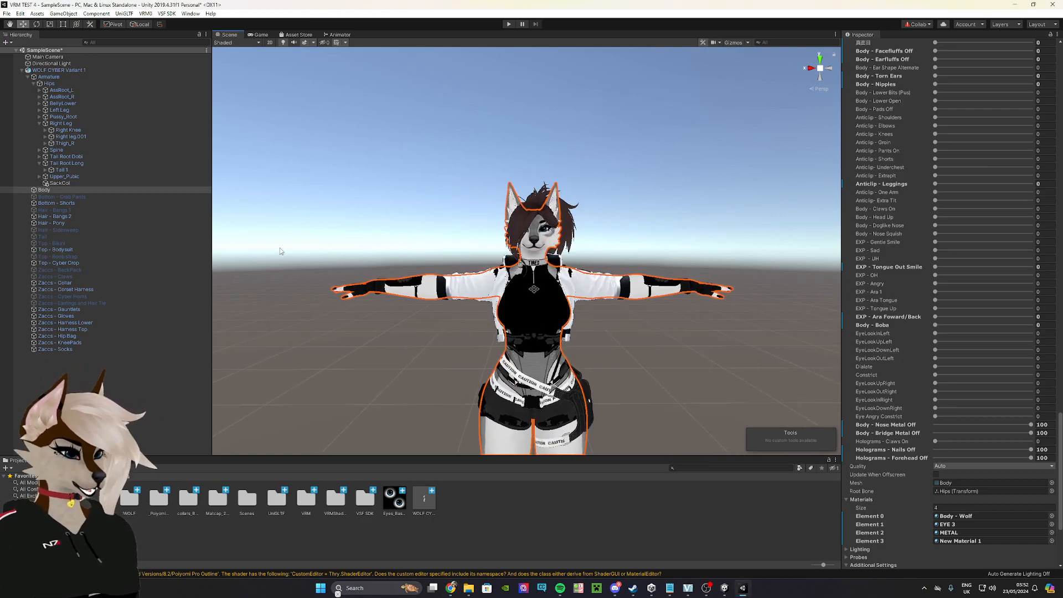
Start a VRM 0.x export and assign WOLF CYBER Variant 1 as the ExportRoot.
{"action": "left_click", "coordinate": [147, 13]}
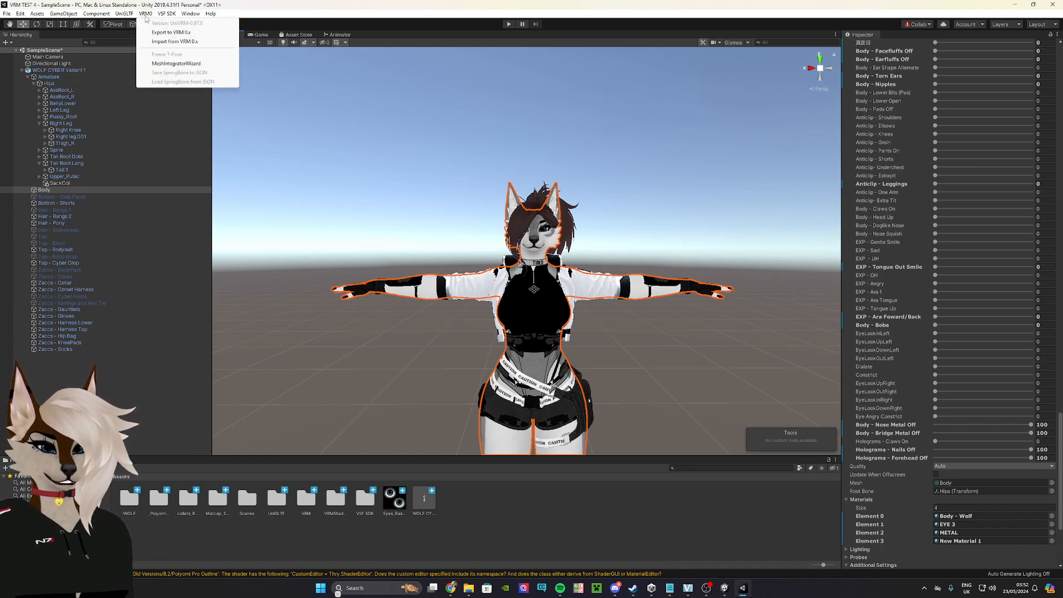
{"action": "left_click", "coordinate": [168, 33]}
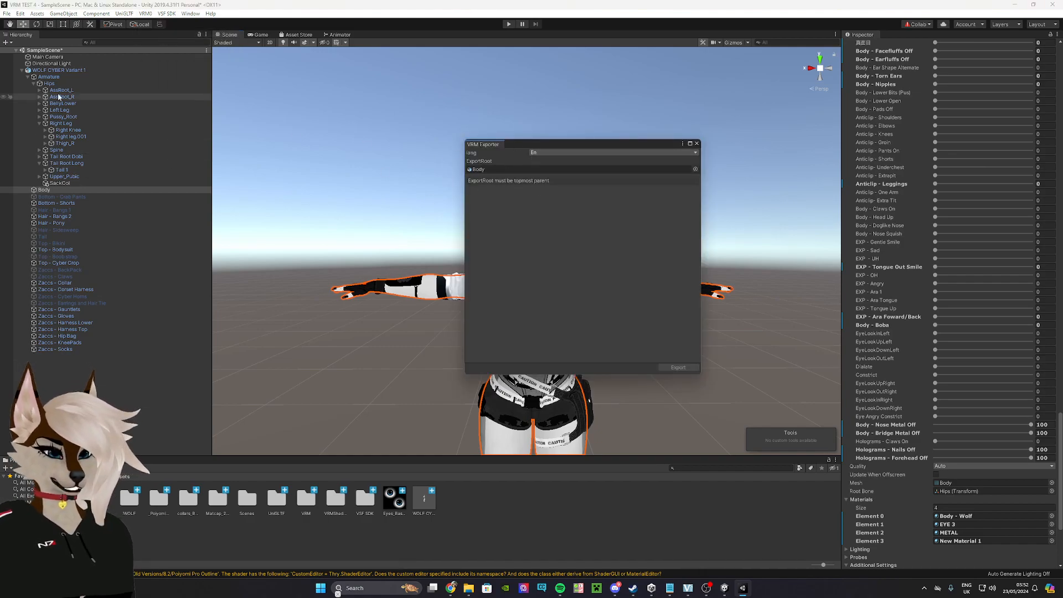
{"action": "left_click", "coordinate": [524, 171]}
{"action": "left_click_drag", "start_coordinate": [523, 172], "coordinate": [523, 171]}
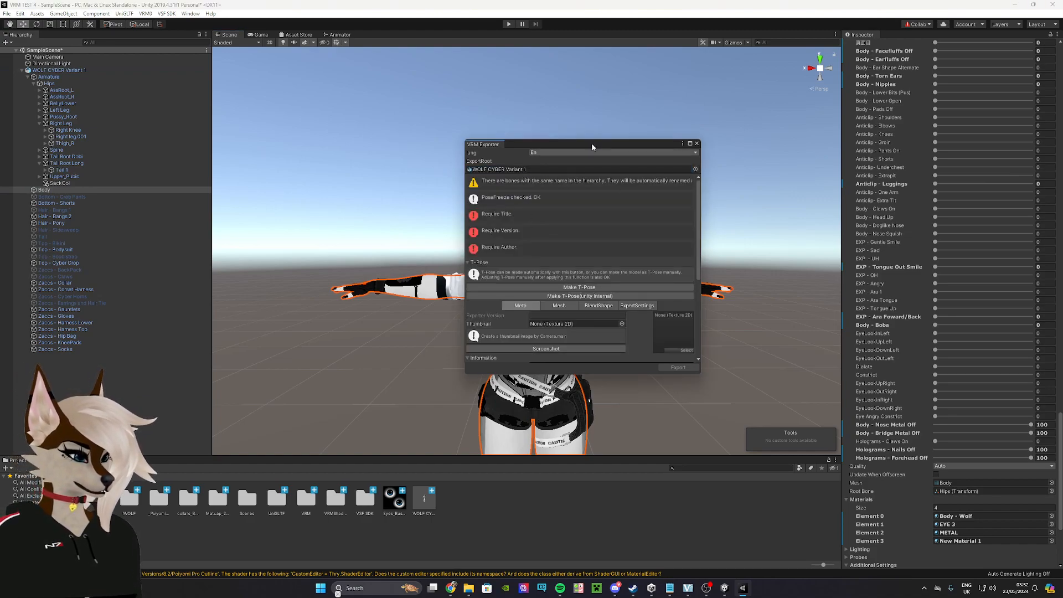
{"action": "left_click_drag", "start_coordinate": [591, 142], "coordinate": [552, 114]}
Set the title in the export's meta information to "cyber wolf".
{"action": "scroll", "coordinate": [510, 244], "scroll_direction": "down", "scroll_amount": 2}
{"action": "scroll", "coordinate": [506, 255], "scroll_direction": "down", "scroll_amount": 2}
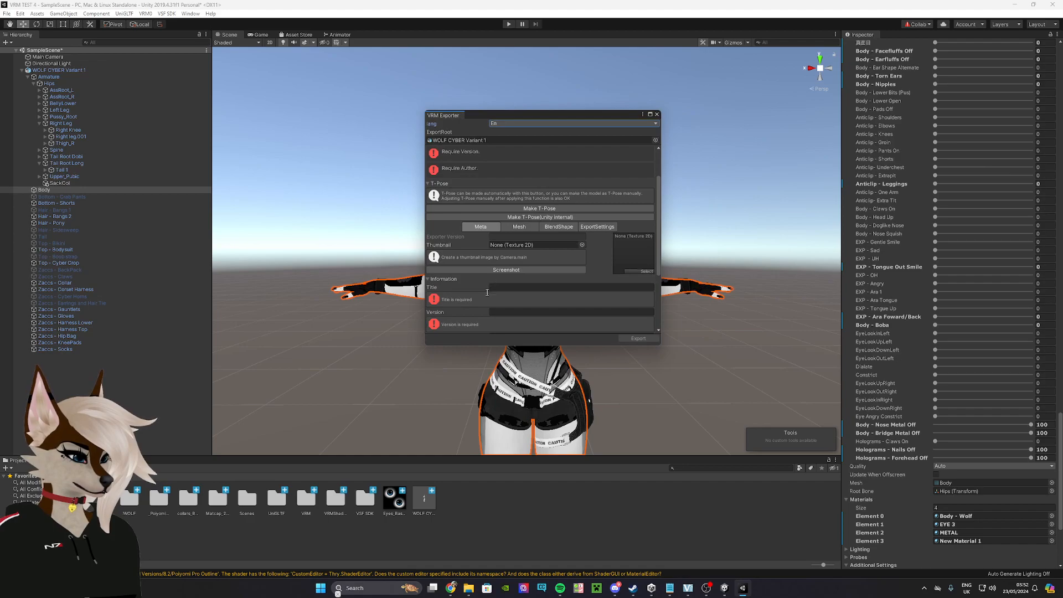
{"action": "scroll", "coordinate": [483, 291], "scroll_direction": "up", "scroll_amount": 3}
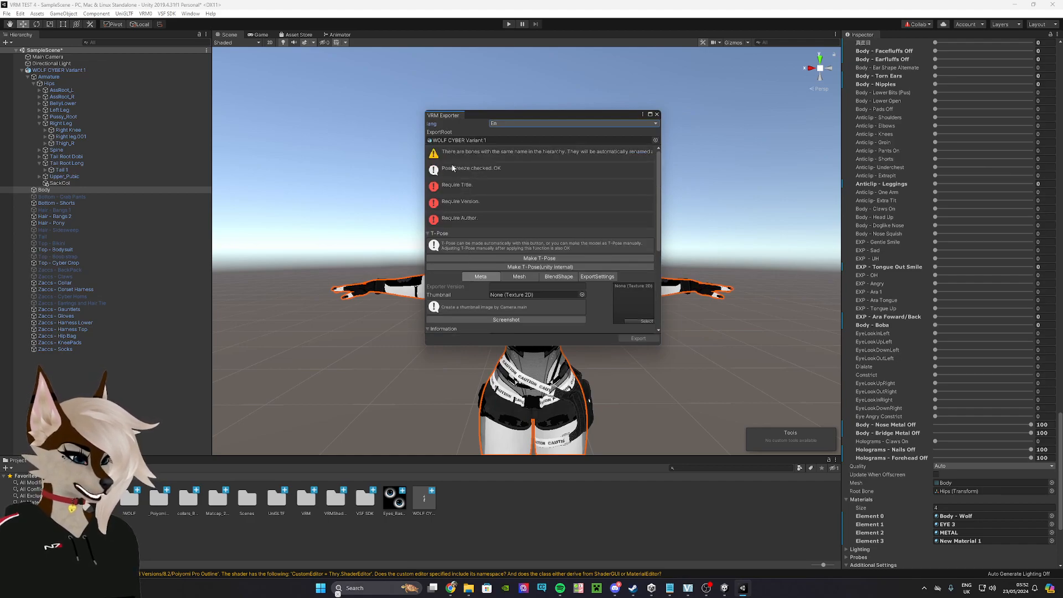
{"action": "scroll", "coordinate": [458, 216], "scroll_direction": "down", "scroll_amount": 3}
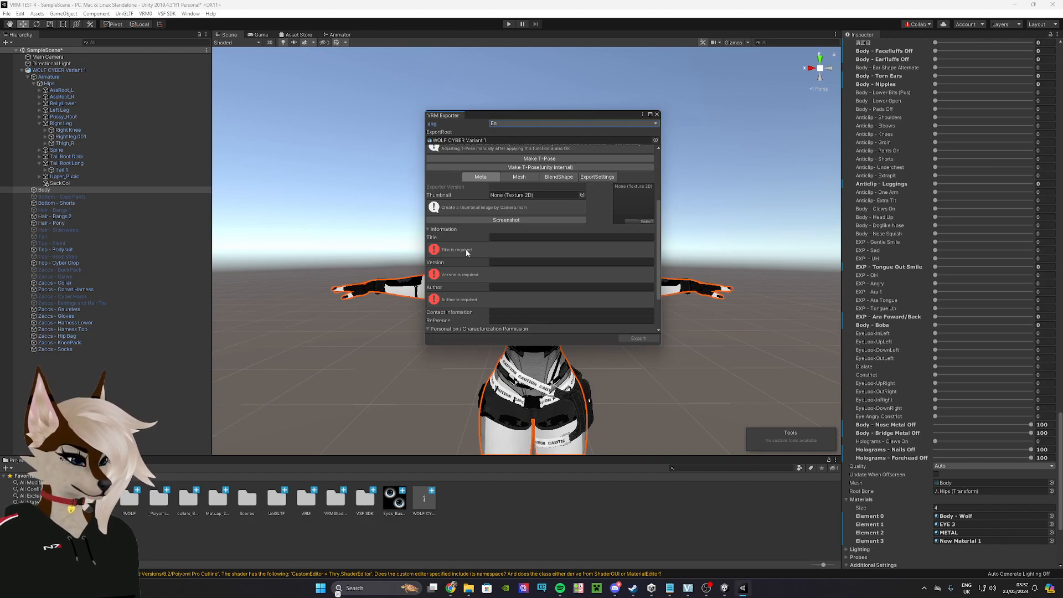
{"action": "left_click", "coordinate": [509, 236]}
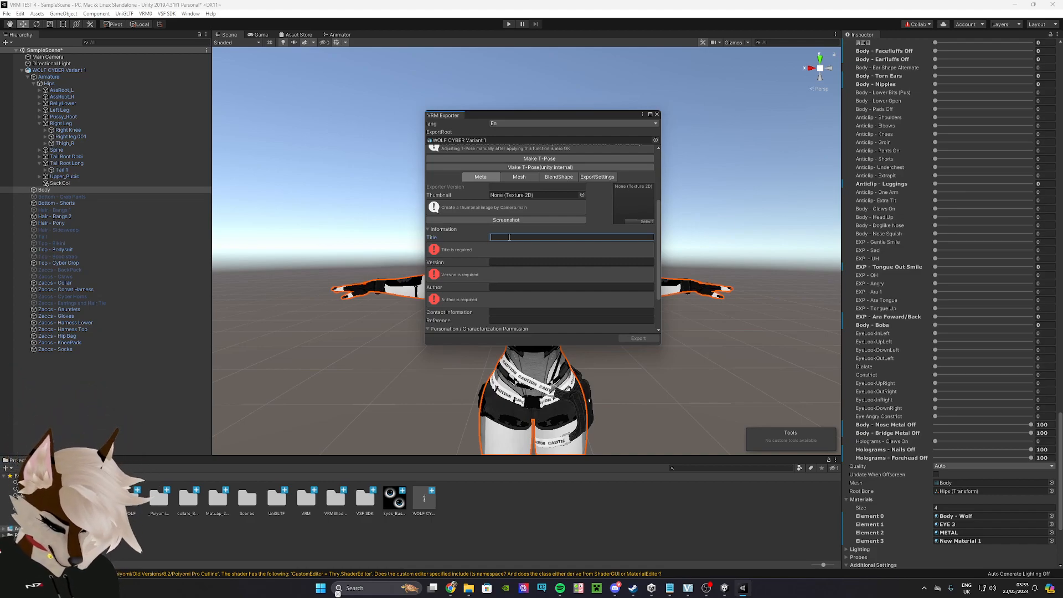
{"action": "type", "text": "cyber"}
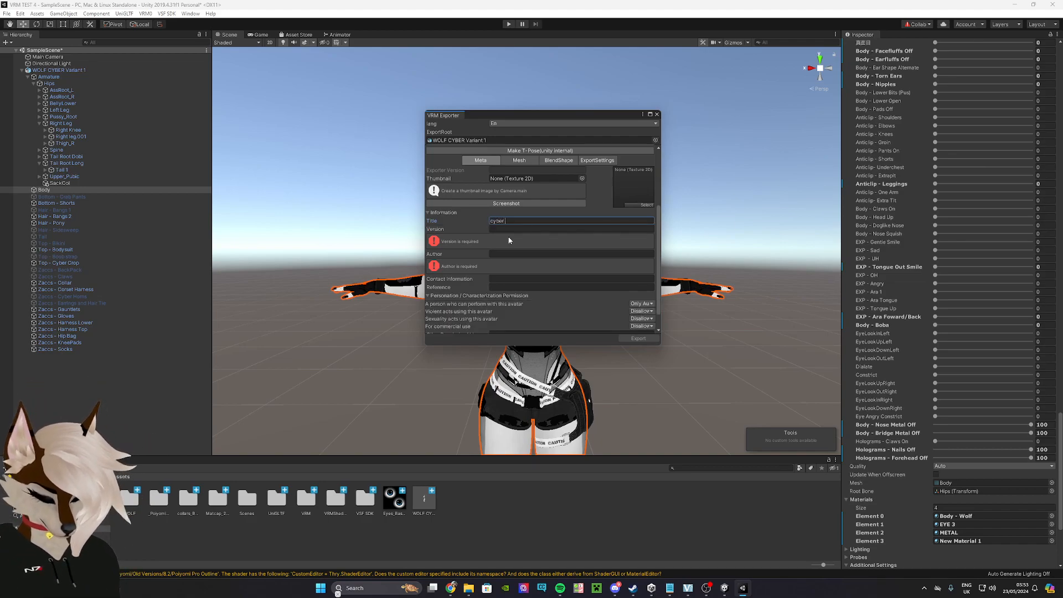
{"action": "type", "text": "wolf"}
{"action": "left_click", "coordinate": [508, 253]}
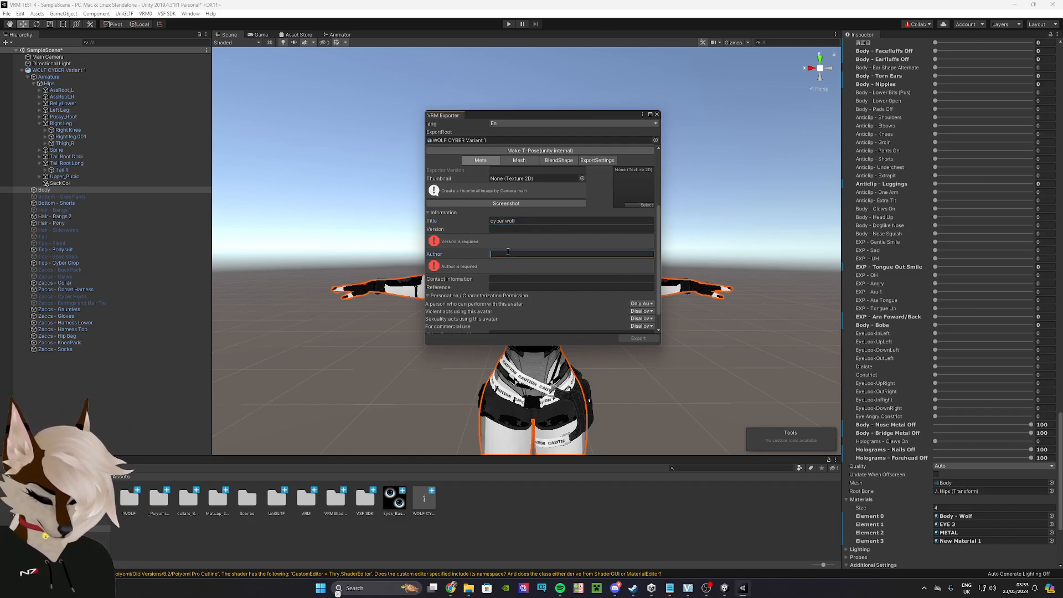
{"action": "type", "text": "v1"}
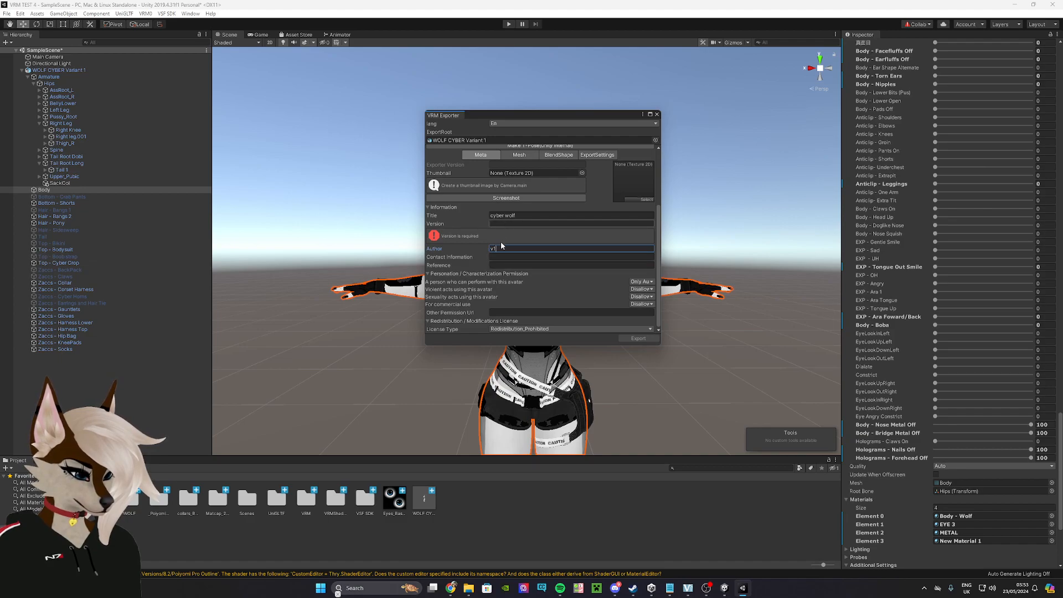
{"action": "key", "text": "BackSpace"}
{"action": "key", "text": "BackSpace"}
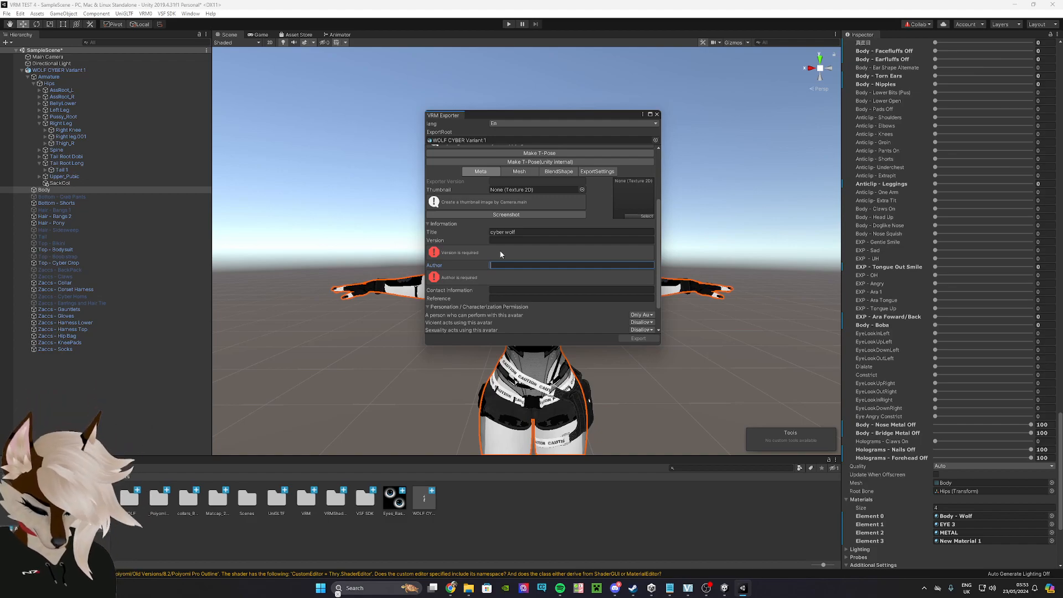
Enter the author's name in the export's meta information and set the version to v1.
{"action": "type", "text": "f"}
{"action": "type", "text": "oxie"}
{"action": "left_click", "coordinate": [498, 224]}
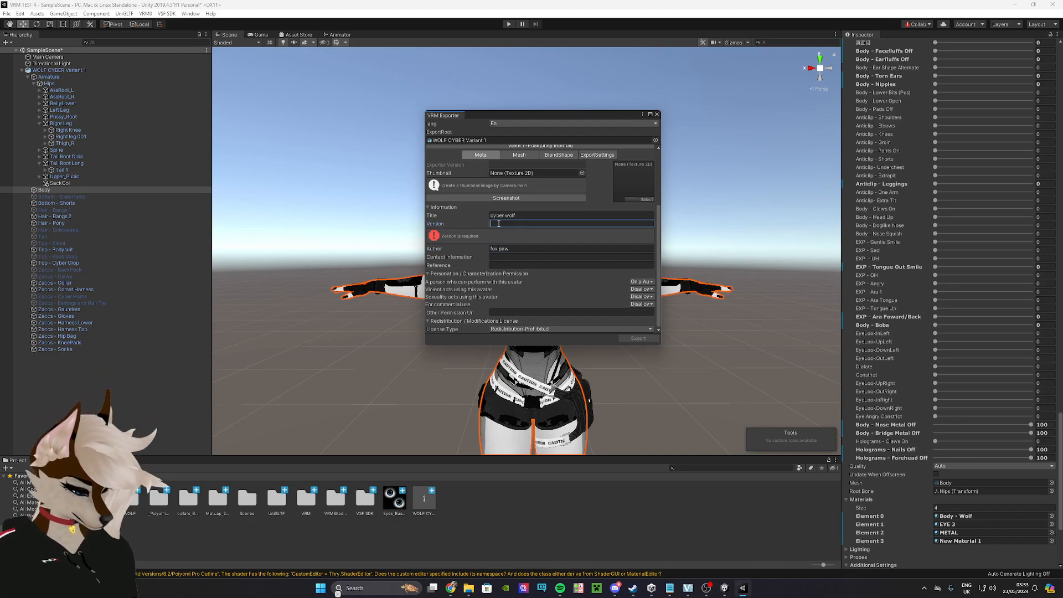
{"action": "type", "text": "v"}
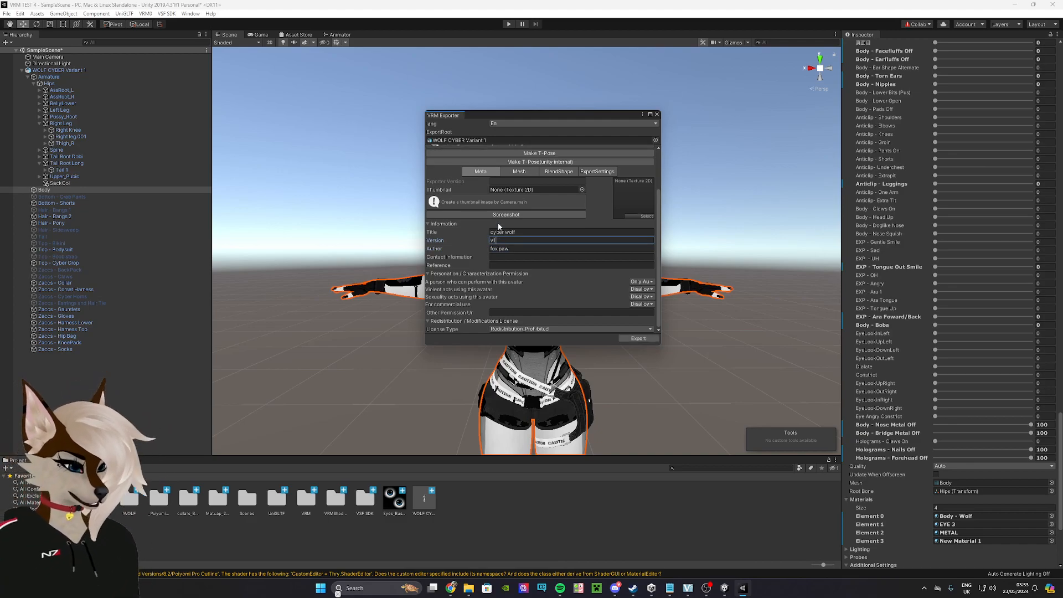
{"action": "type", "text": "1"}
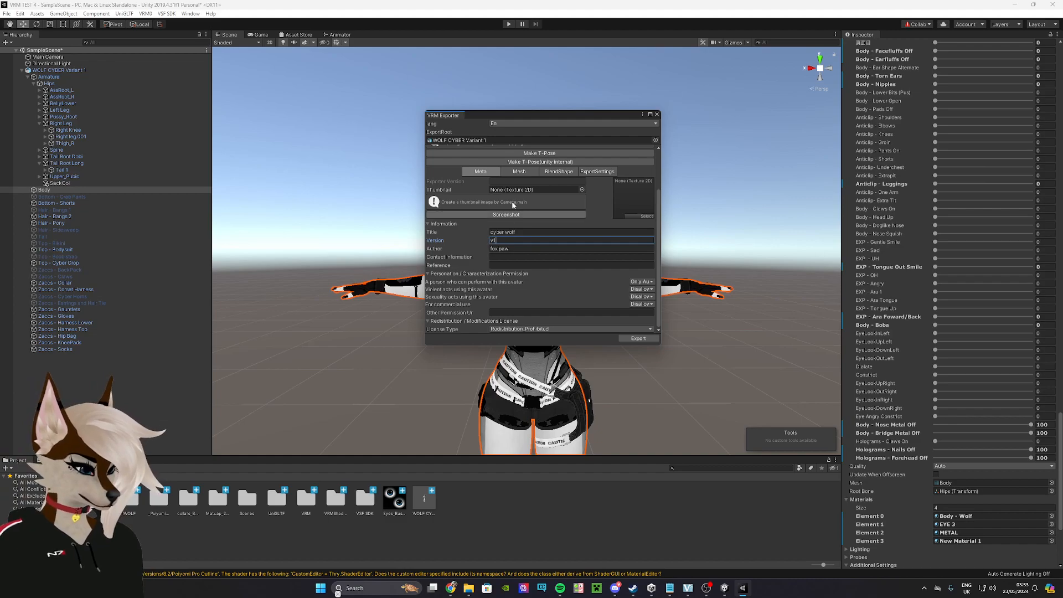
Review the export settings and export the avatar to the Desktop as a VRM file named WOLF CYBER Variant 1.
{"action": "scroll", "coordinate": [536, 169], "scroll_direction": "up", "scroll_amount": 3}
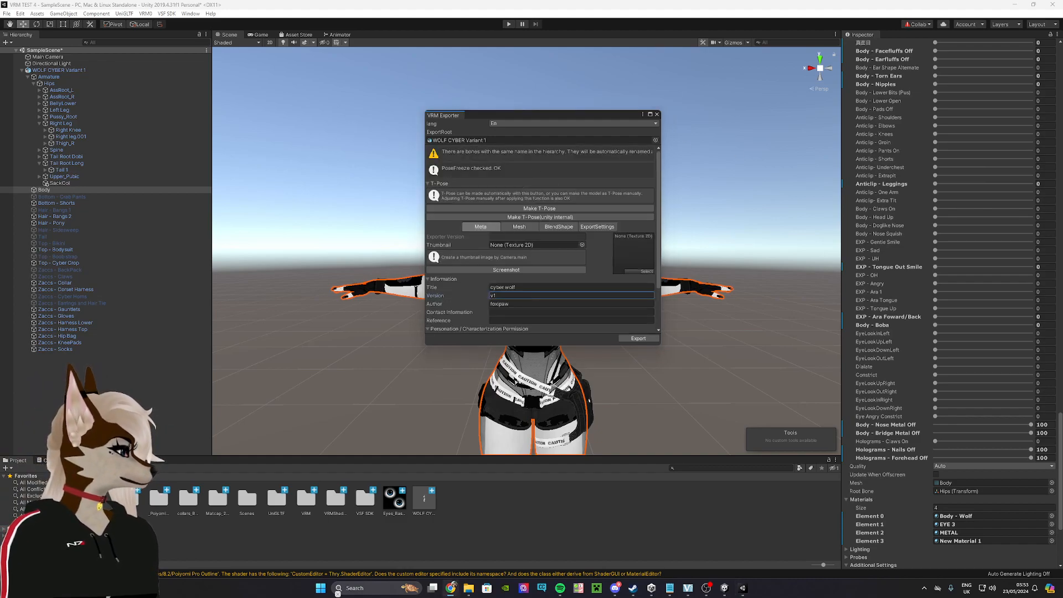
{"action": "scroll", "coordinate": [534, 264], "scroll_direction": "down", "scroll_amount": 3}
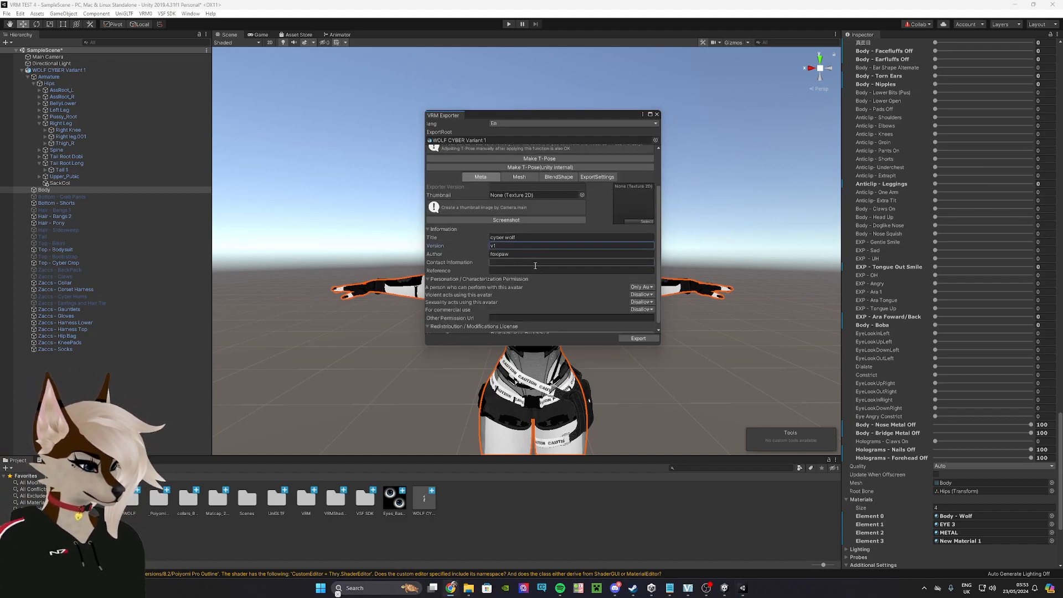
{"action": "scroll", "coordinate": [537, 267], "scroll_direction": "up", "scroll_amount": 3}
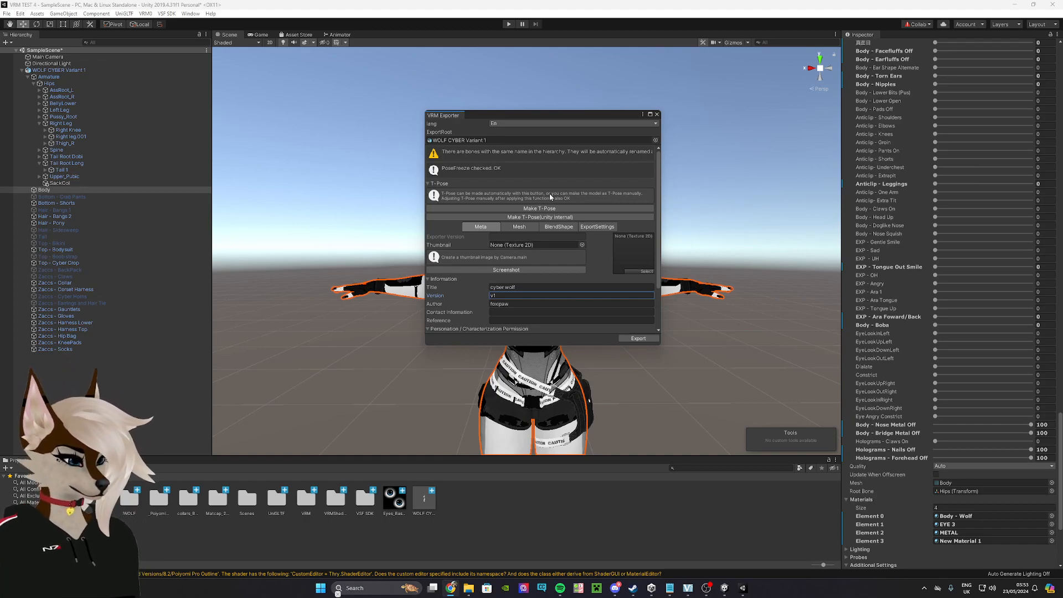
{"action": "scroll", "coordinate": [527, 272], "scroll_direction": "down", "scroll_amount": 3}
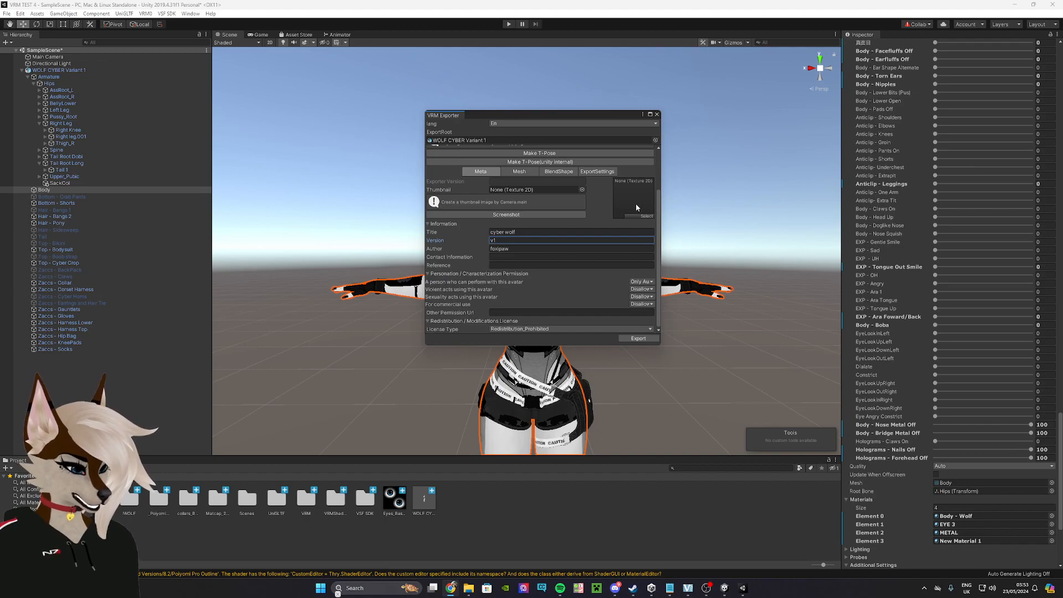
{"action": "left_click_drag", "start_coordinate": [662, 218], "coordinate": [732, 211]}
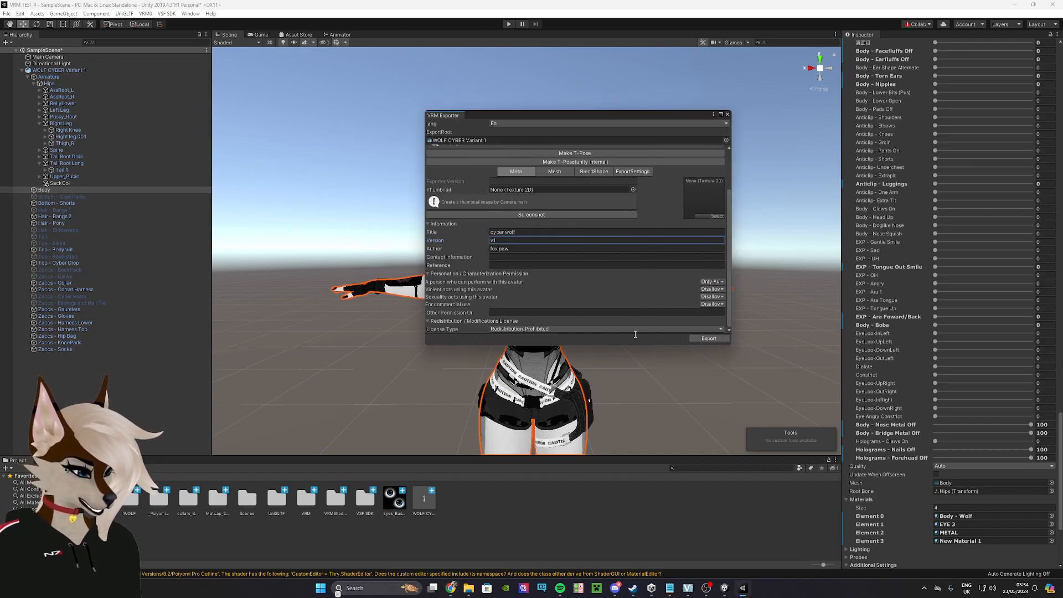
{"action": "left_click", "coordinate": [714, 341]}
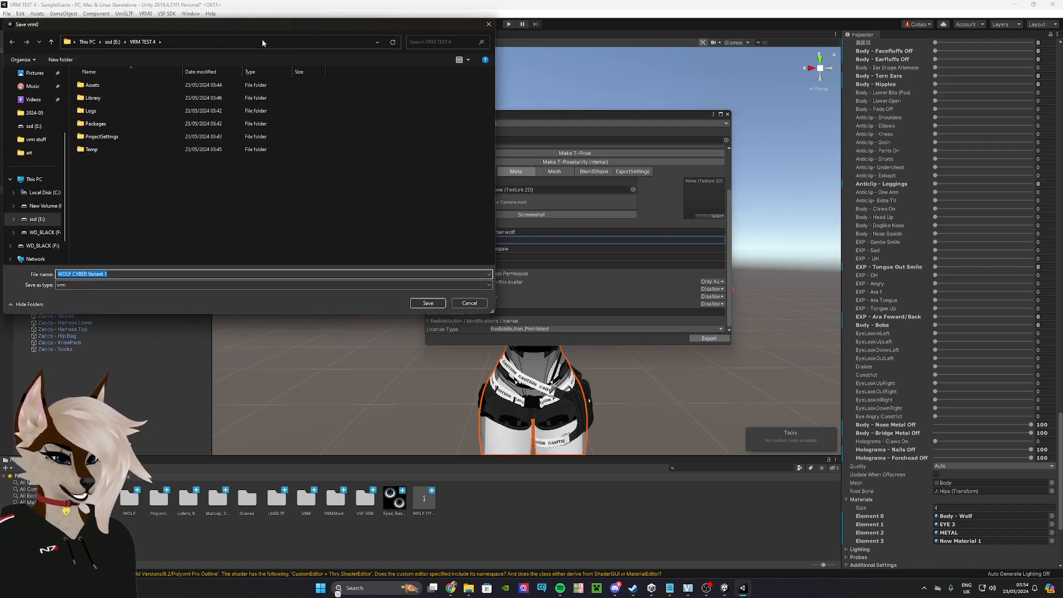
{"action": "left_click_drag", "start_coordinate": [254, 26], "coordinate": [475, 101]}
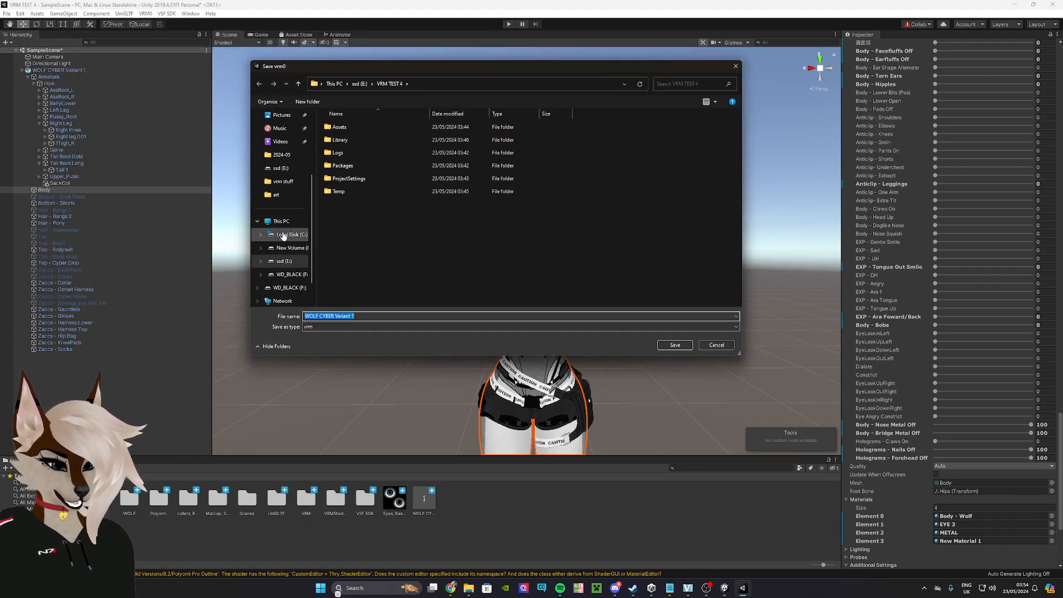
{"action": "scroll", "coordinate": [274, 150], "scroll_direction": "up", "scroll_amount": 3}
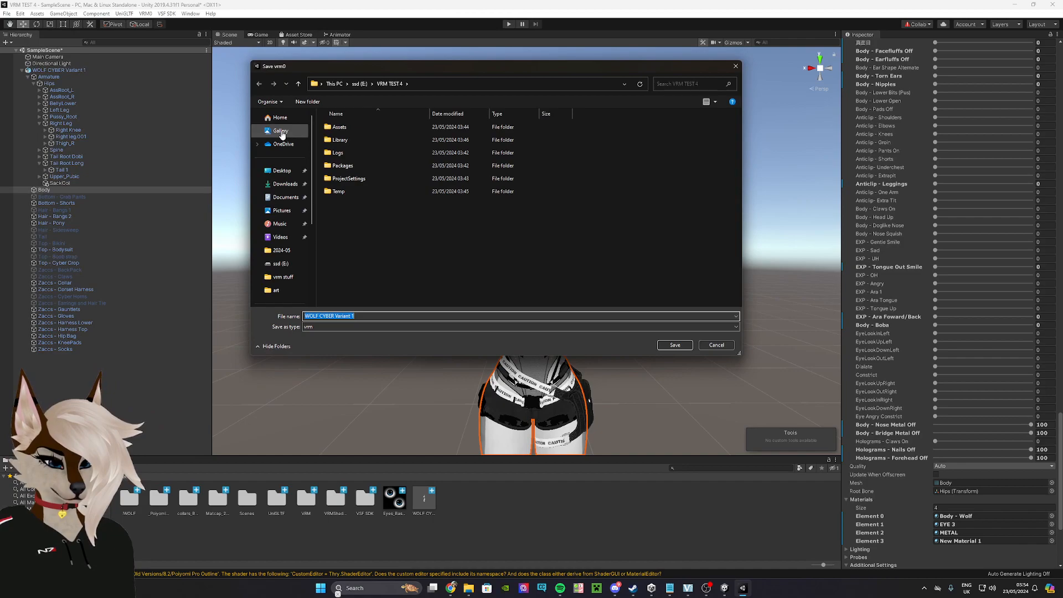
{"action": "left_click", "coordinate": [282, 171]}
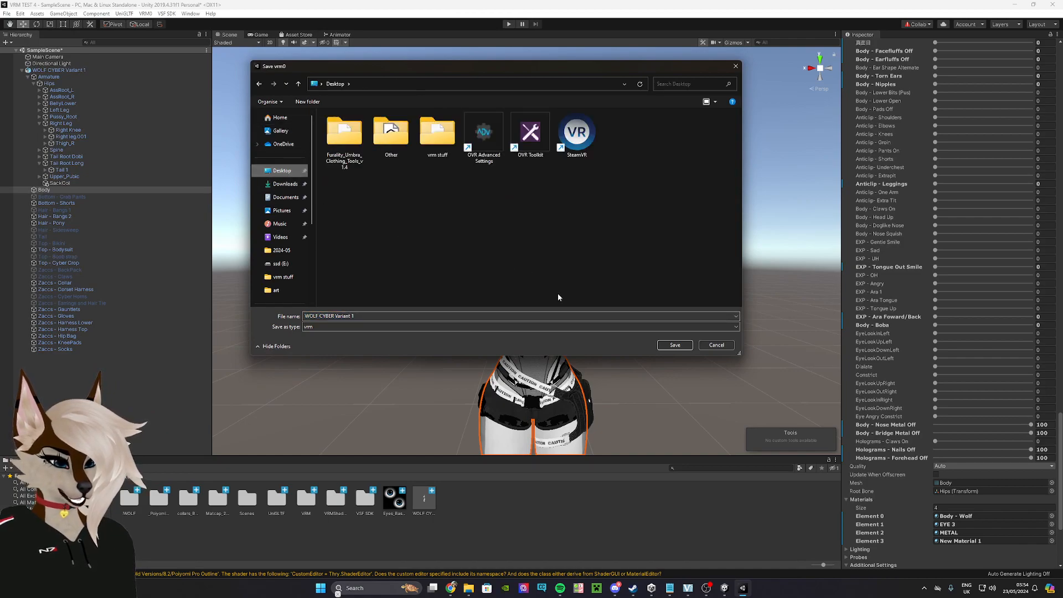
{"action": "left_click", "coordinate": [671, 345]}
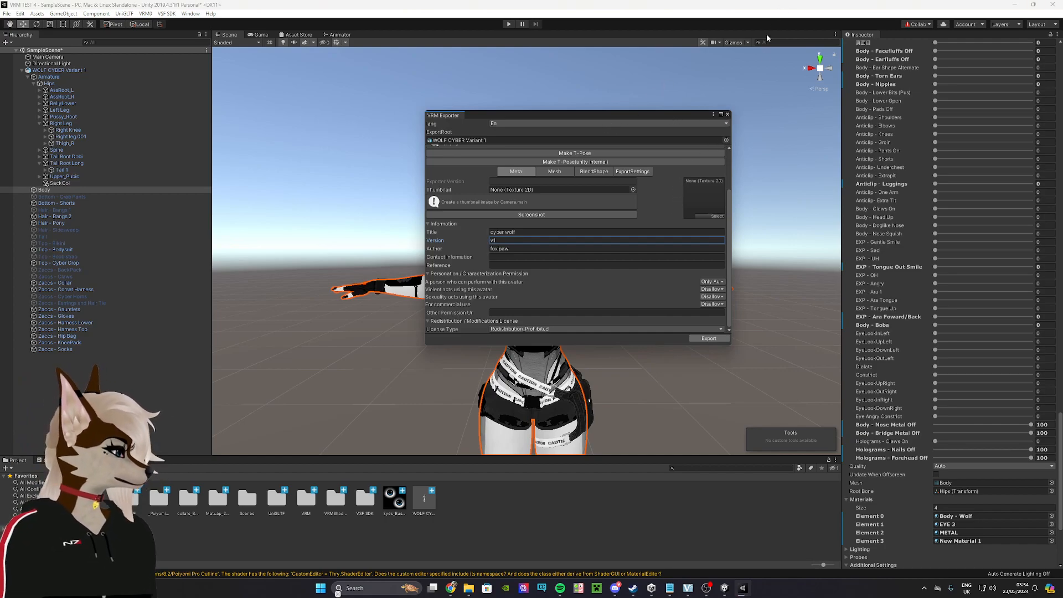
{"action": "mouse_move", "coordinate": [688, 588]}
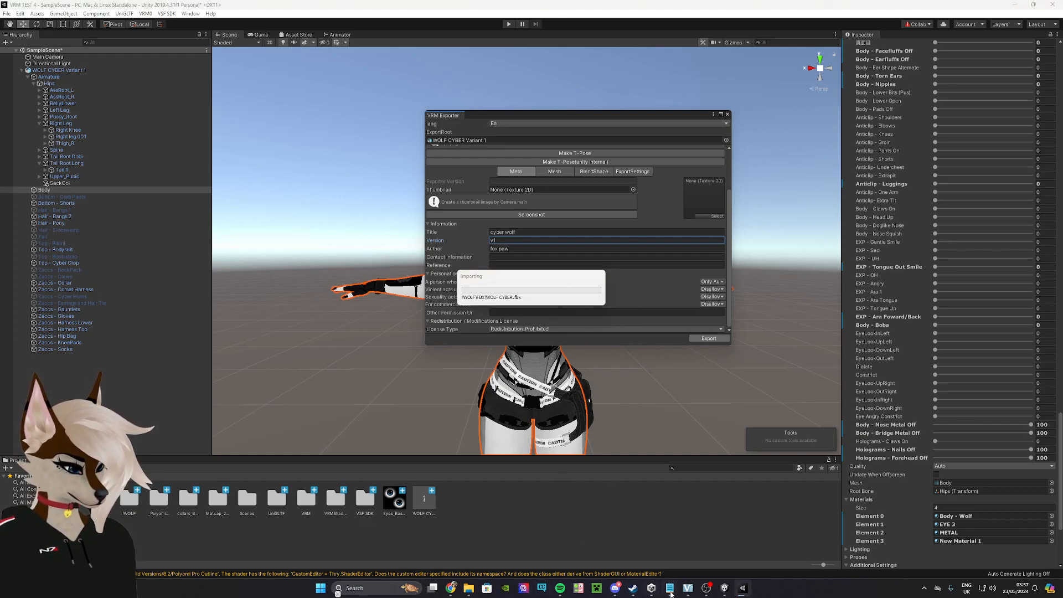
{"action": "mouse_move", "coordinate": [701, 593]}
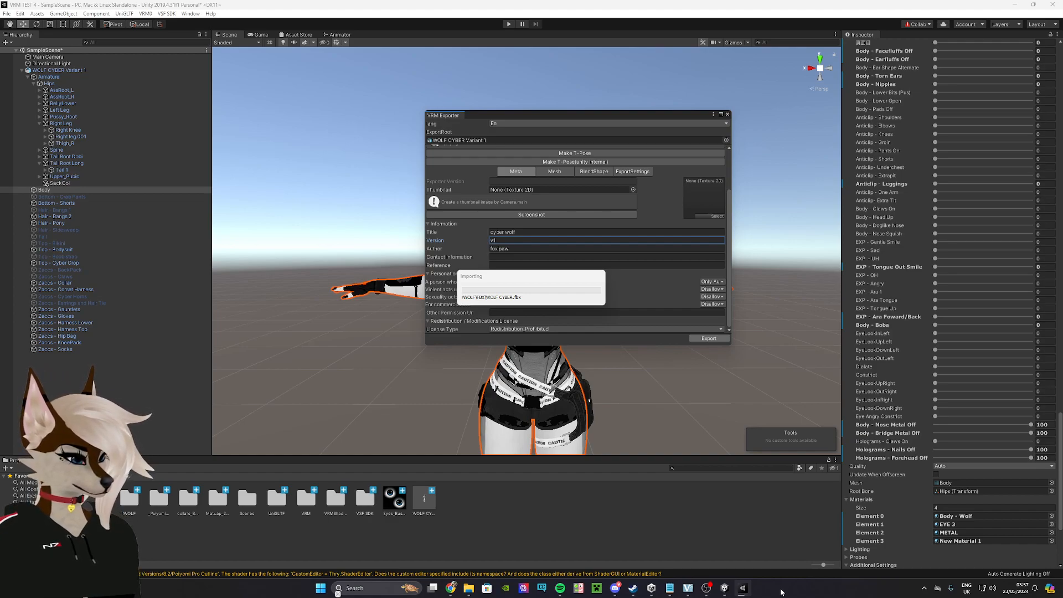
{"action": "mouse_move", "coordinate": [742, 588]}
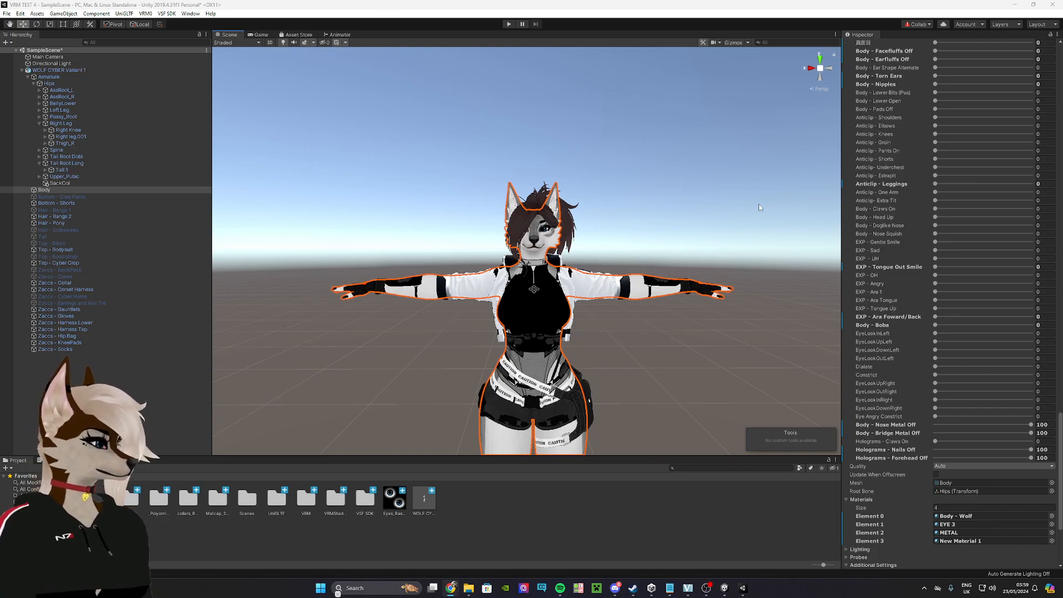
{"action": "scroll", "coordinate": [556, 208], "scroll_direction": "down", "scroll_amount": 3}
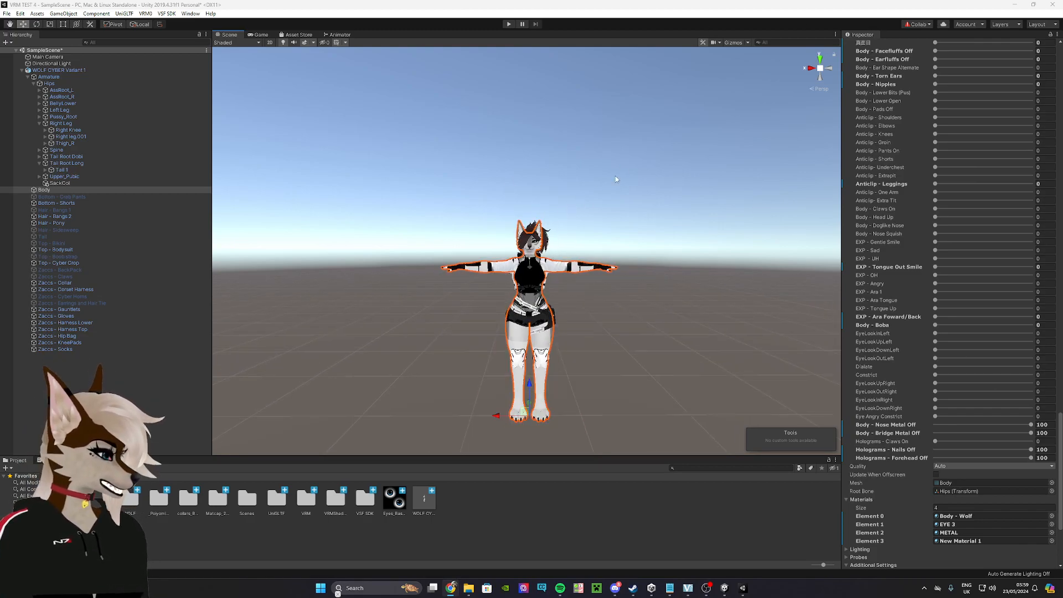
Create a folder named "cyber pupper" in the project's Assets.
{"action": "scroll", "coordinate": [560, 207], "scroll_direction": "up", "scroll_amount": 2}
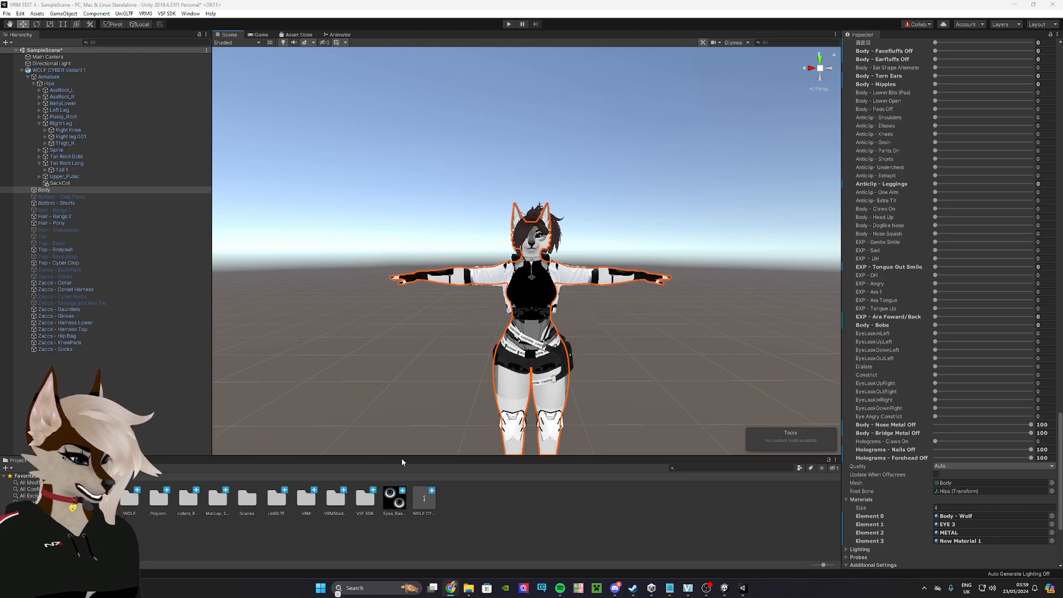
{"action": "left_click", "coordinate": [513, 522]}
{"action": "right_click", "coordinate": [516, 514]}
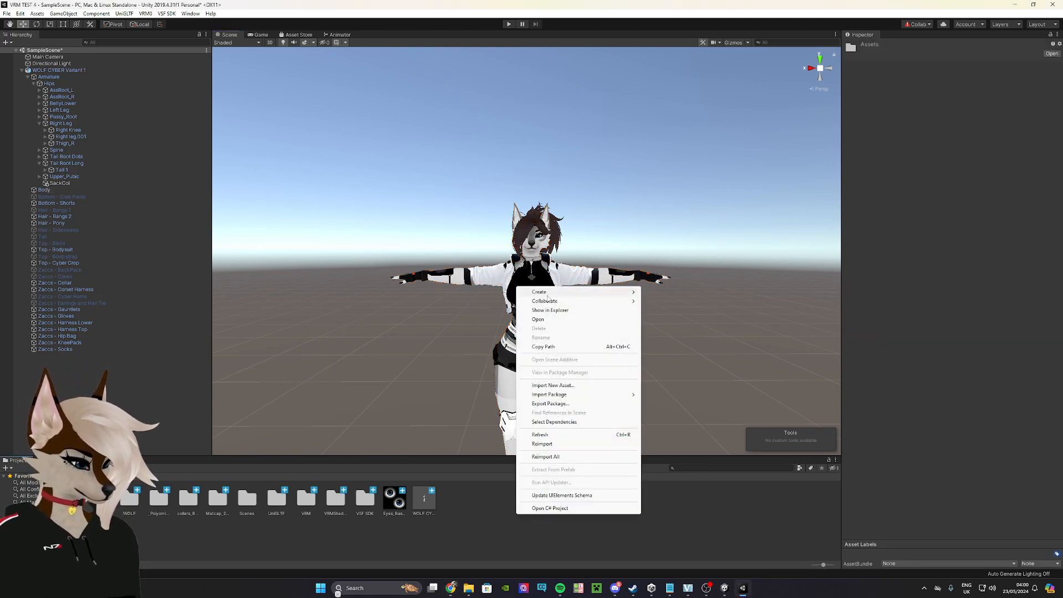
{"action": "mouse_move", "coordinate": [585, 296]}
{"action": "left_click", "coordinate": [664, 269]}
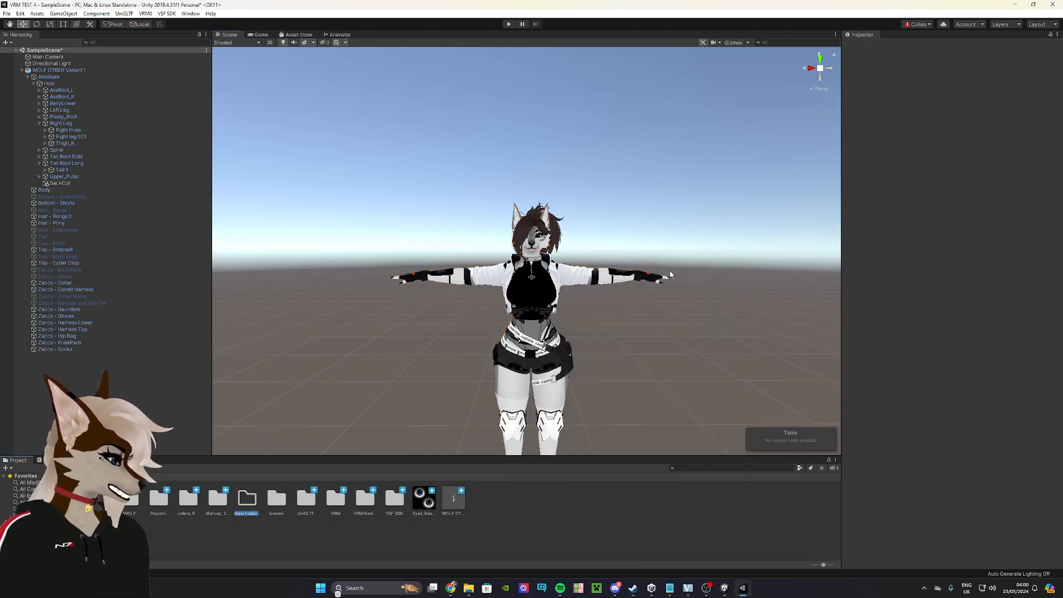
{"action": "key", "text": "BackSpace"}
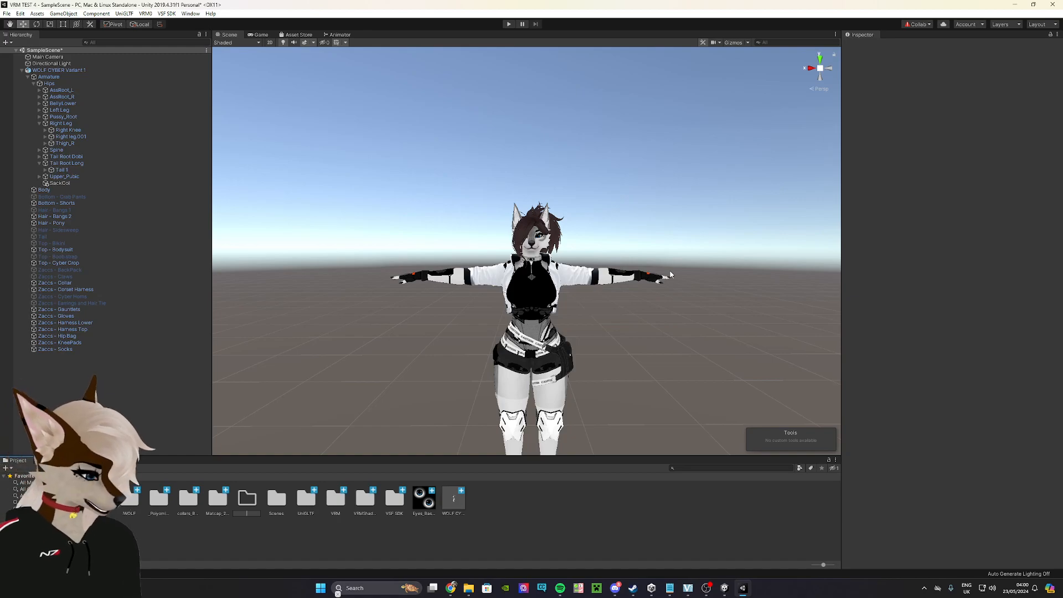
{"action": "type", "text": "cyb"}
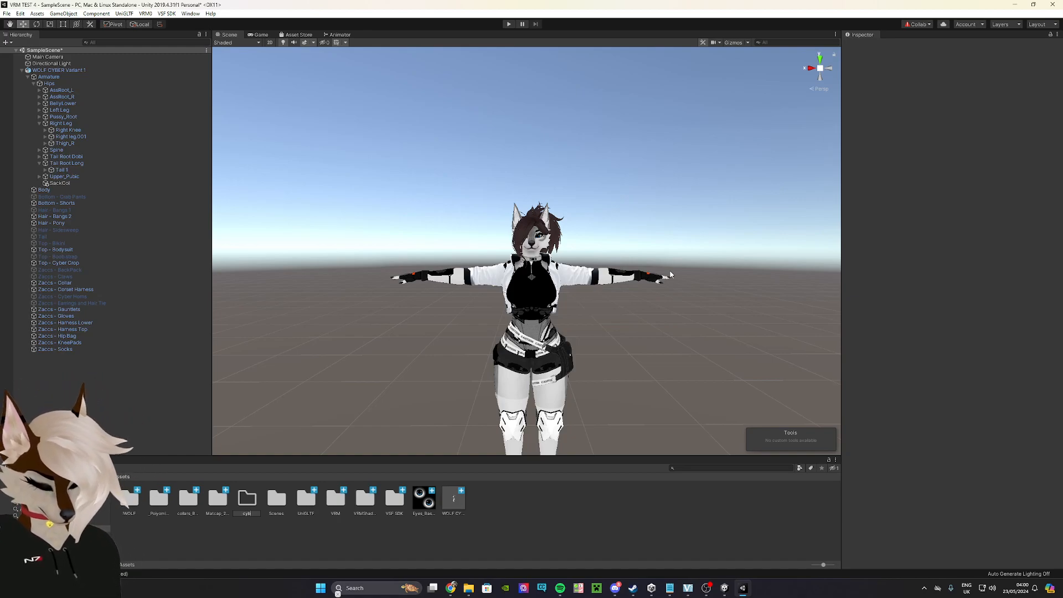
{"action": "type", "text": "er pupper"}
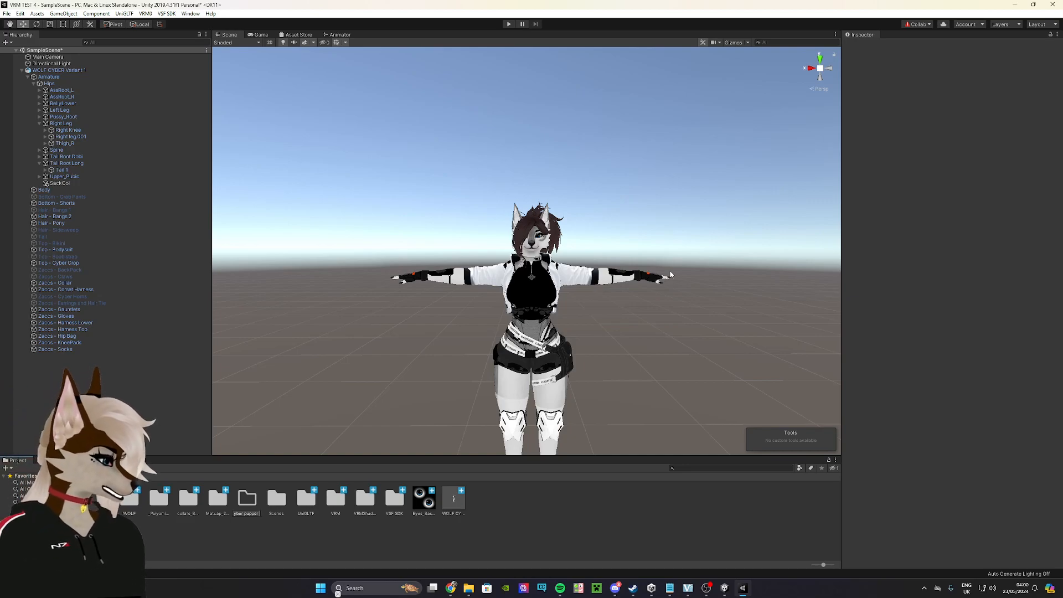
{"action": "key", "text": "Return"}
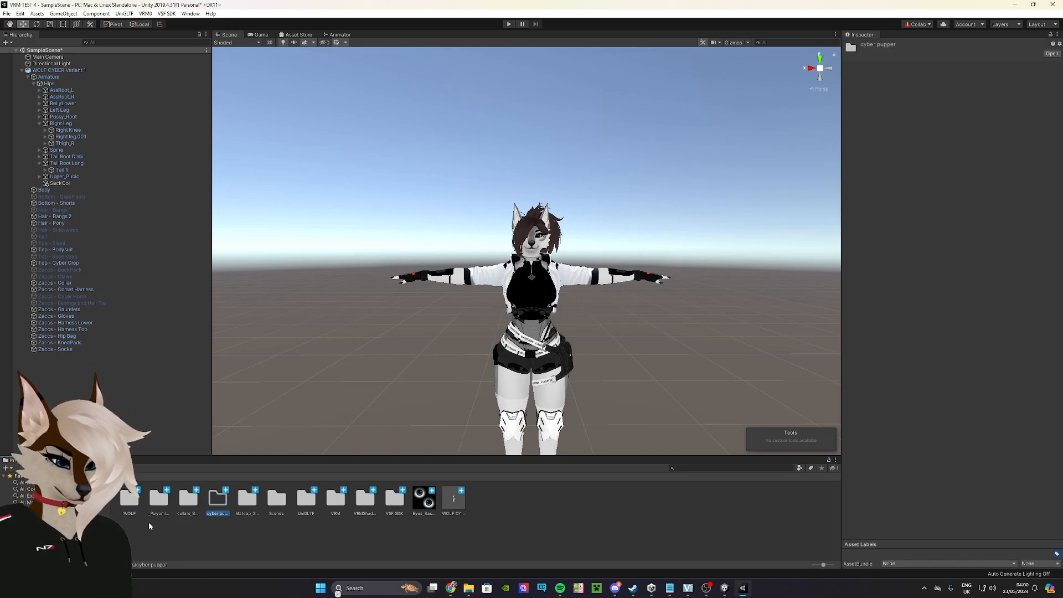
Import the exported WOLF CYBER Variant 1 VRM file from the Desktop into the cyber pupper folder.
{"action": "double_click", "coordinate": [218, 499]}
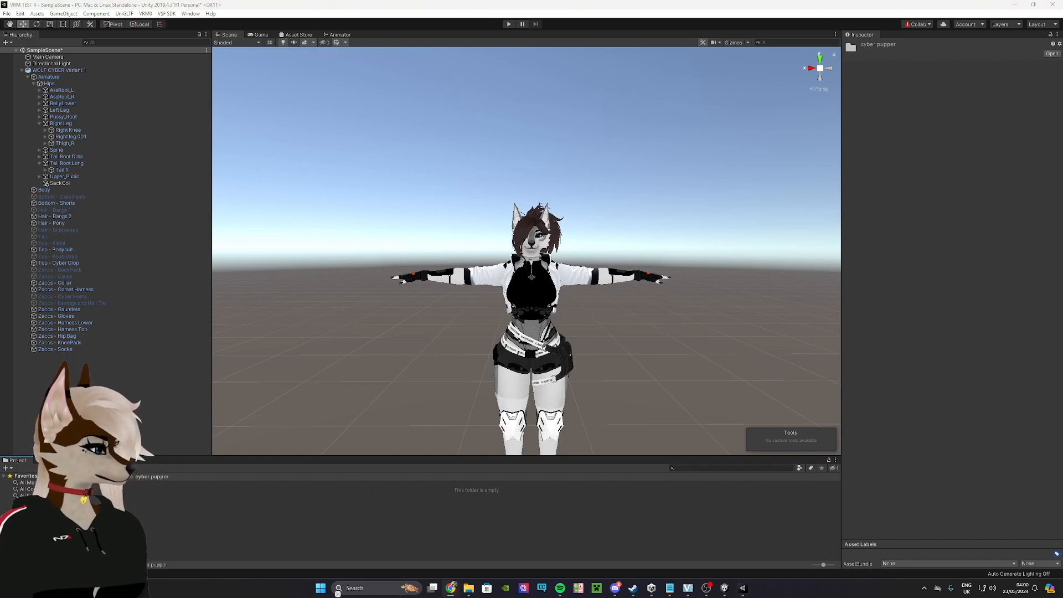
{"action": "left_click_drag", "start_coordinate": [675, 21], "coordinate": [751, 15]}
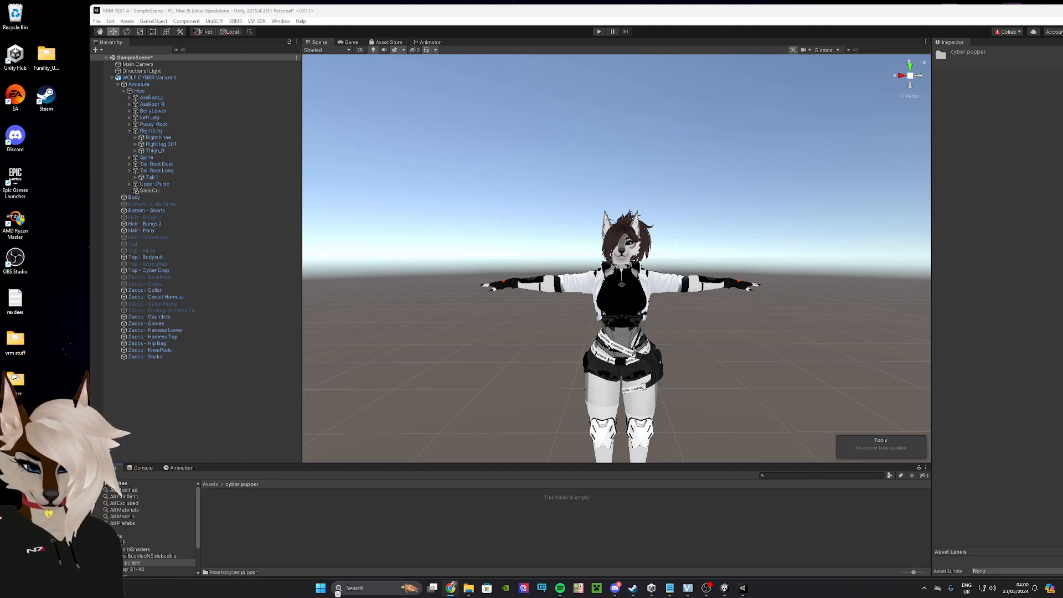
{"action": "left_click_drag", "start_coordinate": [16, 428], "coordinate": [32, 406]}
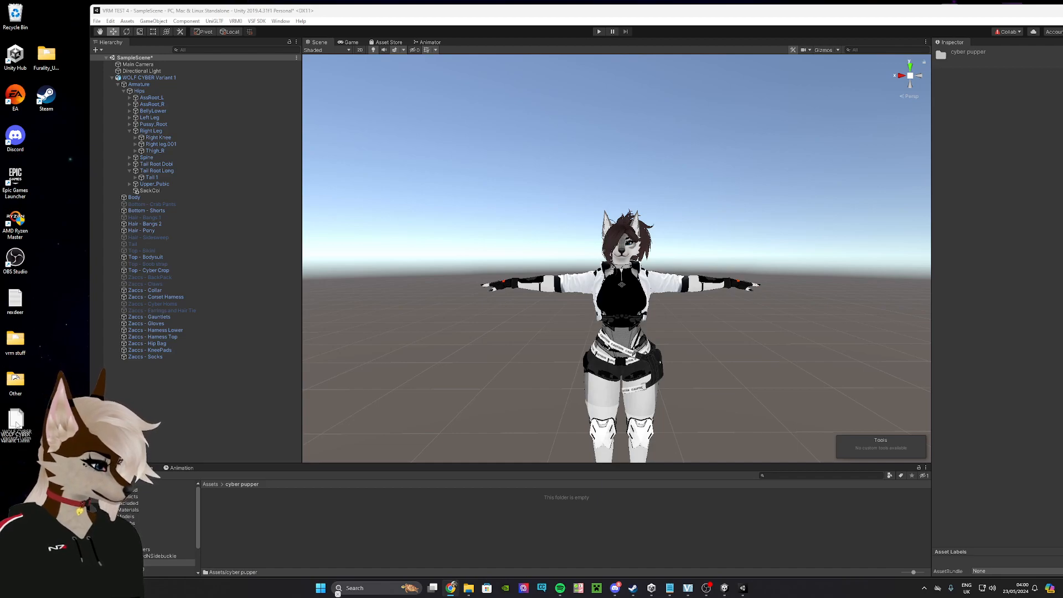
{"action": "left_click_drag", "start_coordinate": [471, 563], "coordinate": [489, 518]}
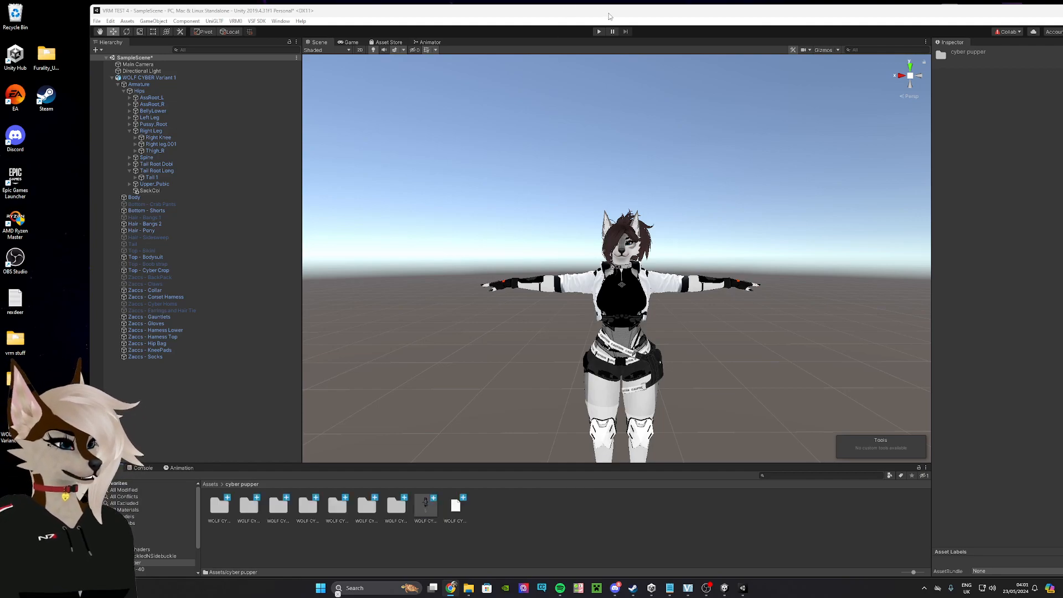
{"action": "double_click", "coordinate": [607, 15]}
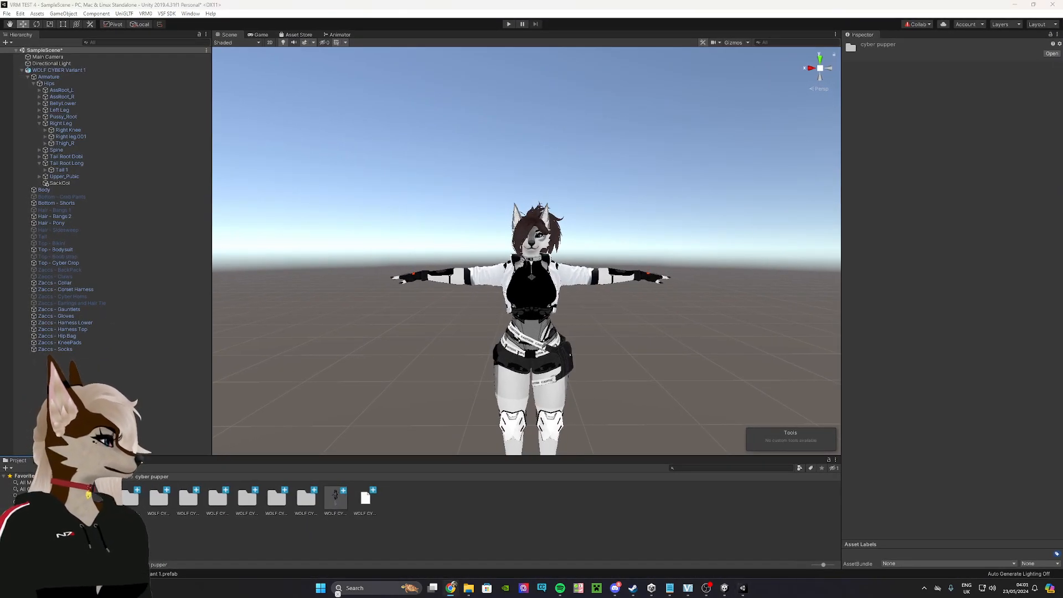
Deactivate the original WOLF CYBER Variant 1 in the scene and add the imported VRM prefab from the cyber pupper folder.
{"action": "left_click", "coordinate": [21, 70]}
{"action": "left_click", "coordinate": [85, 70]}
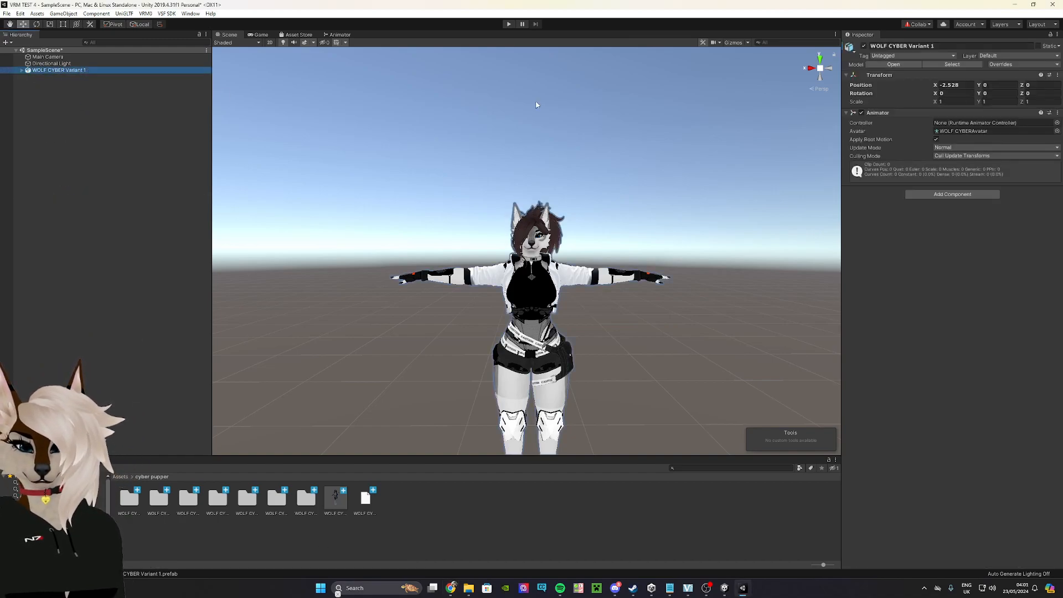
{"action": "left_click", "coordinate": [864, 46]}
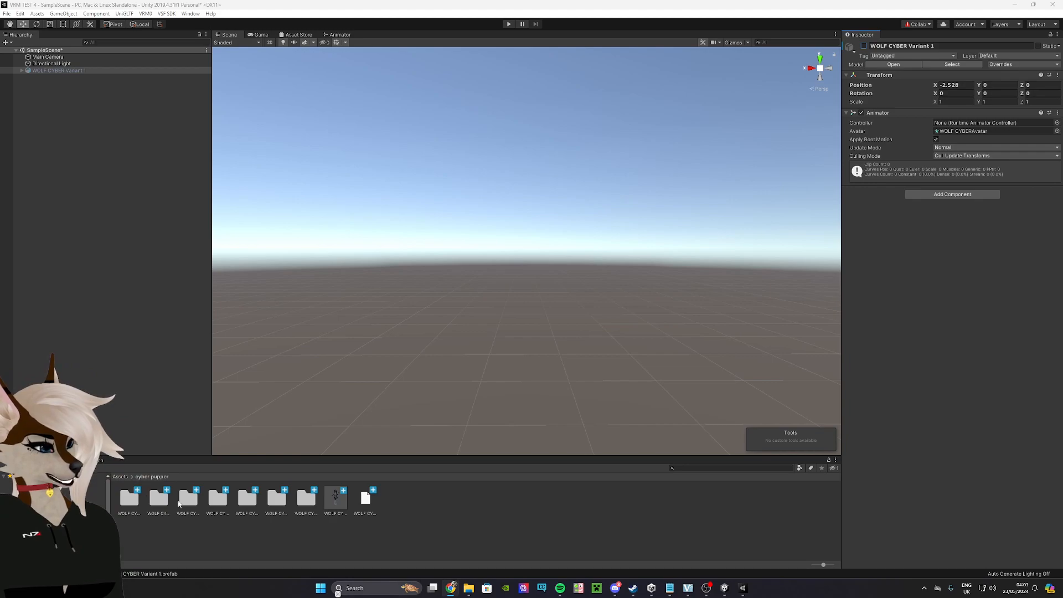
{"action": "left_click", "coordinate": [340, 501]}
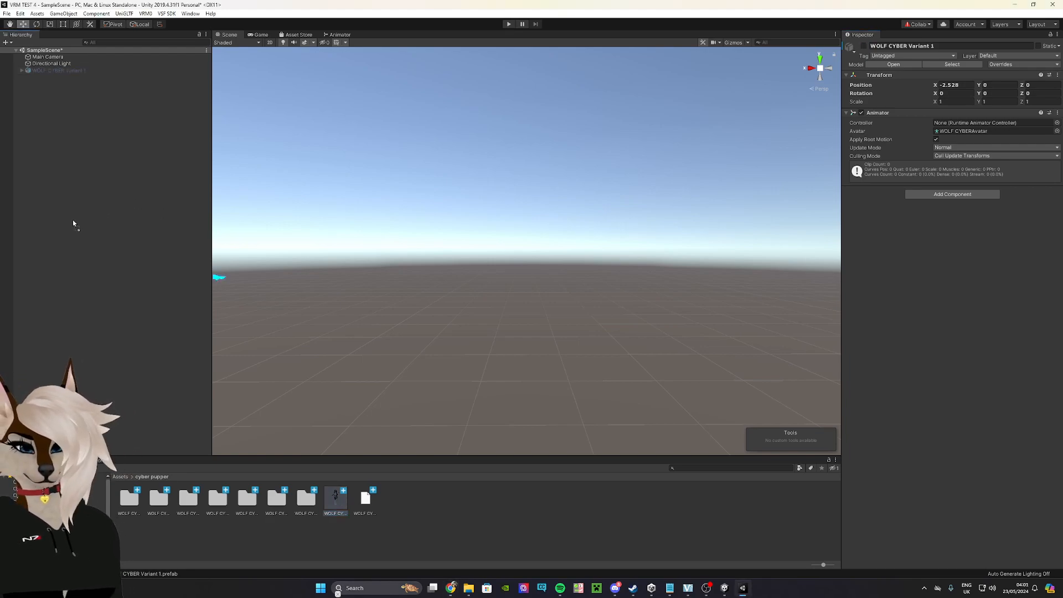
{"action": "left_click_drag", "start_coordinate": [73, 223], "coordinate": [77, 221]}
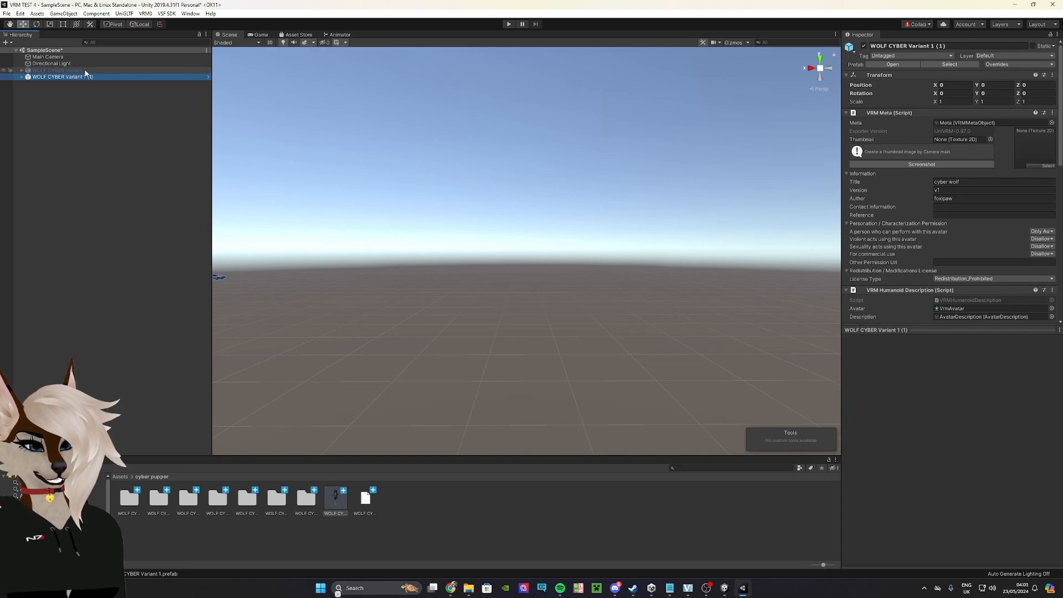
Set the shader of New Material 1 on the imported avatar's Body to Poiyomi Pro from old version 8.2.
{"action": "middle_click_drag", "start_coordinate": [438, 293], "coordinate": [647, 298]}
{"action": "mouse_move", "coordinate": [517, 290]}
{"action": "middle_mouse_down"}
{"action": "mouse_move", "coordinate": [563, 296]}
{"action": "mouse_move", "coordinate": [522, 310]}
{"action": "middle_mouse_up"}
{"action": "scroll", "coordinate": [570, 300], "scroll_direction": "up", "scroll_amount": 3}
{"action": "scroll", "coordinate": [570, 300], "scroll_direction": "down", "scroll_amount": 1}
{"action": "scroll", "coordinate": [522, 310], "scroll_direction": "down", "scroll_amount": 1}
{"action": "right_click_drag", "start_coordinate": [522, 307], "coordinate": [542, 327]}
{"action": "scroll", "coordinate": [554, 330], "scroll_direction": "up", "scroll_amount": 1}
{"action": "mouse_move", "coordinate": [543, 324]}
{"action": "middle_mouse_down"}
{"action": "mouse_move", "coordinate": [550, 316]}
{"action": "mouse_move", "coordinate": [539, 331]}
{"action": "middle_mouse_up"}
{"action": "right_click_drag", "start_coordinate": [614, 310], "coordinate": [596, 315]}
{"action": "middle_click_drag", "start_coordinate": [597, 282], "coordinate": [593, 315]}
{"action": "right_click_drag", "start_coordinate": [457, 268], "coordinate": [509, 263]}
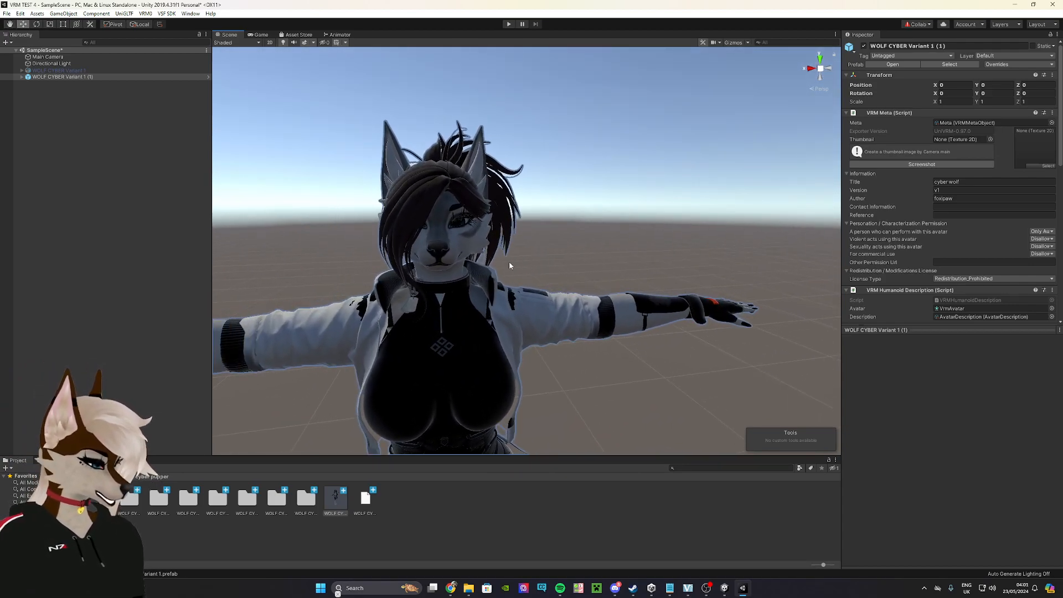
{"action": "left_click", "coordinate": [457, 241]}
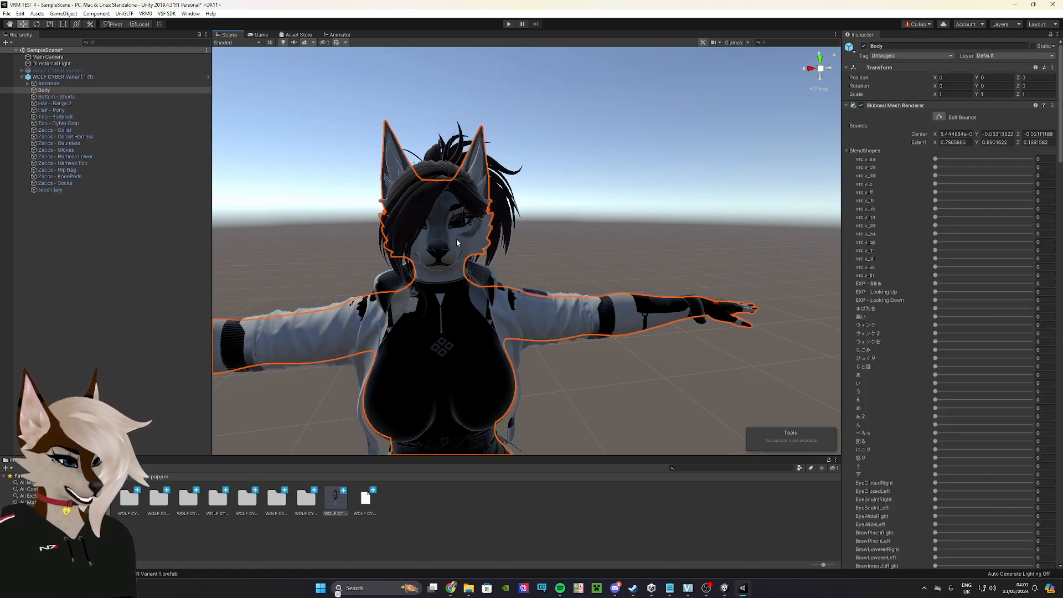
{"action": "left_click", "coordinate": [848, 151]}
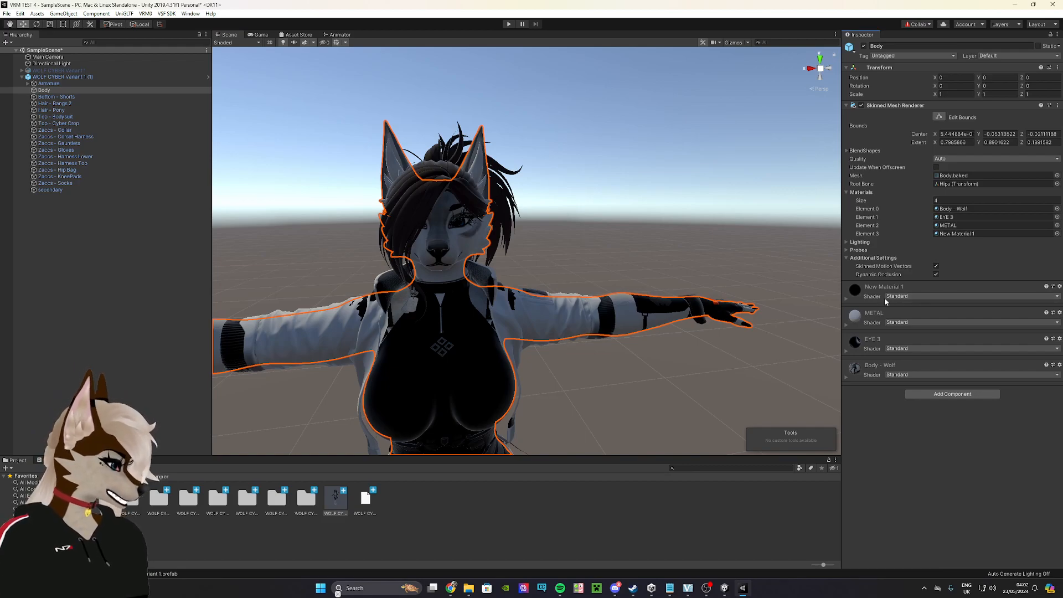
{"action": "left_click", "coordinate": [918, 296]}
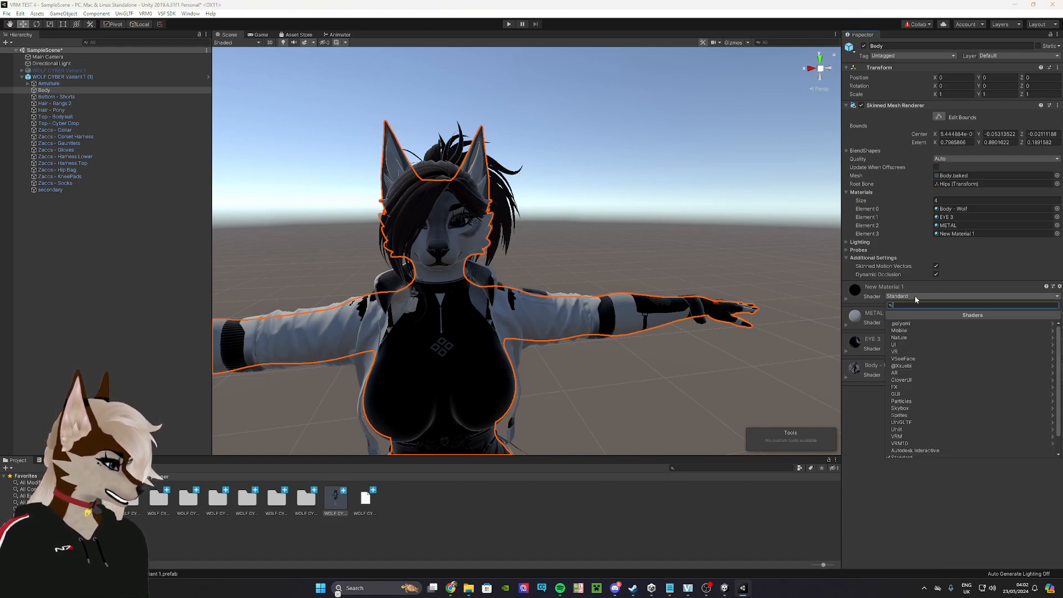
{"action": "left_click", "coordinate": [913, 324]}
{"action": "left_click", "coordinate": [901, 325]}
{"action": "left_click", "coordinate": [909, 324]}
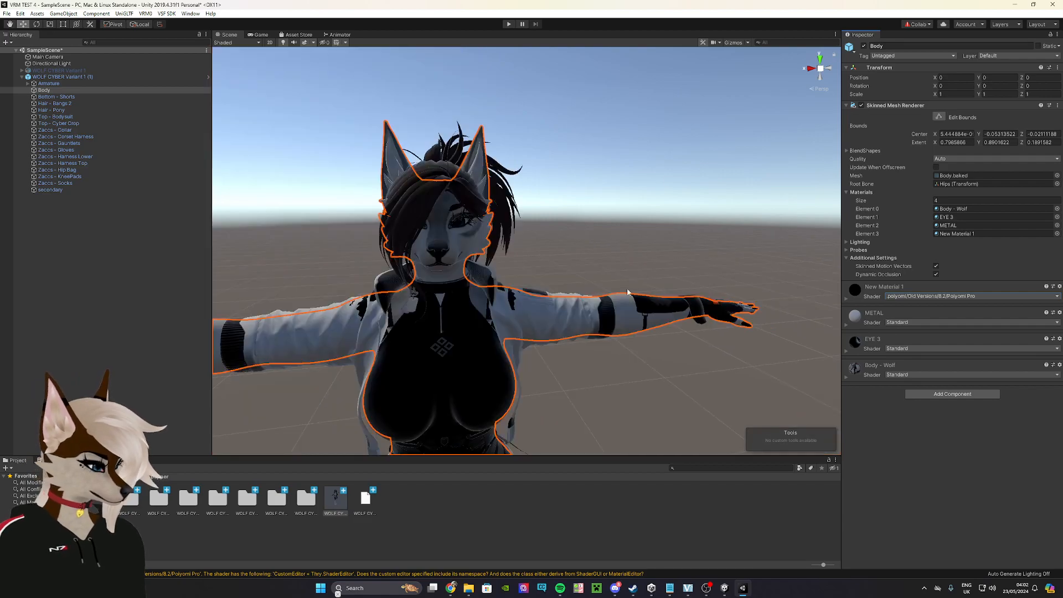
Set the shader of the Body's METAL material to Poiyomi Pro 8.2 and collapse its properties.
{"action": "left_click", "coordinate": [893, 330]}
{"action": "left_click", "coordinate": [896, 324]}
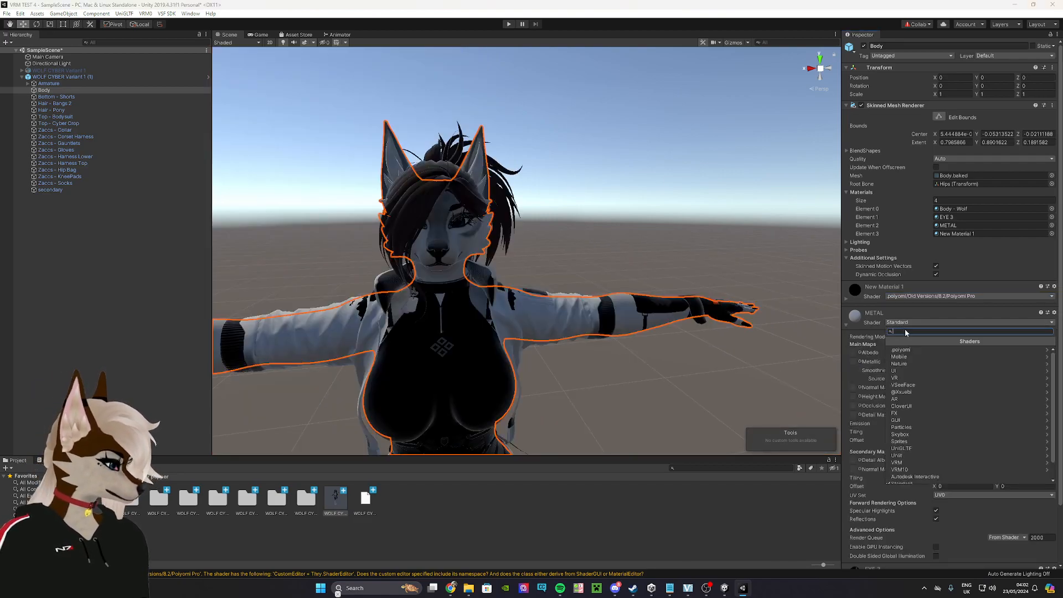
{"action": "left_click", "coordinate": [899, 349]}
{"action": "left_click", "coordinate": [899, 349]}
{"action": "left_click", "coordinate": [909, 350]}
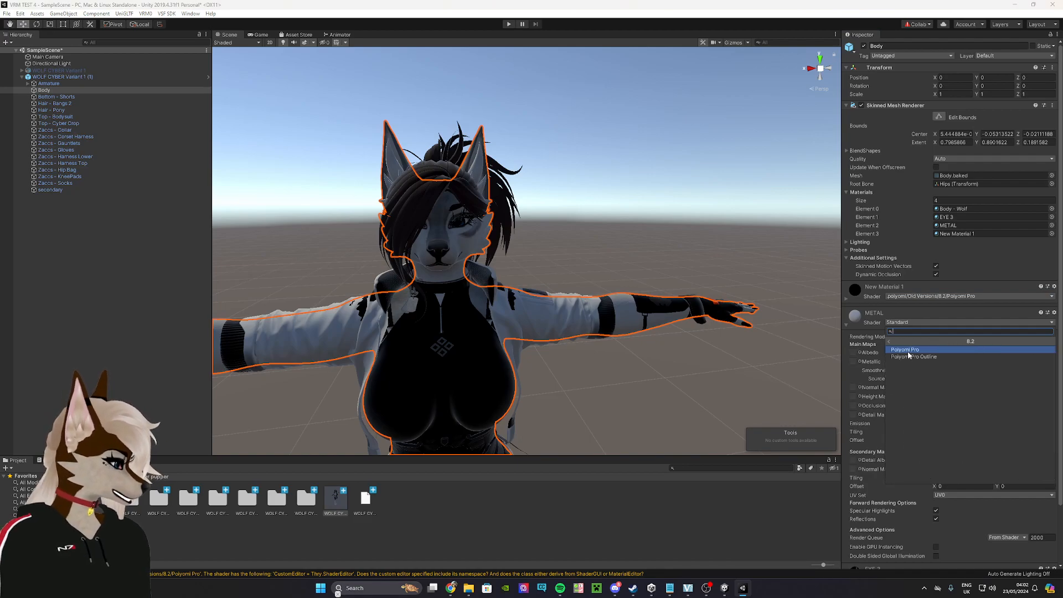
{"action": "left_click", "coordinate": [909, 350]}
{"action": "left_click", "coordinate": [851, 329]}
{"action": "left_click", "coordinate": [851, 329]}
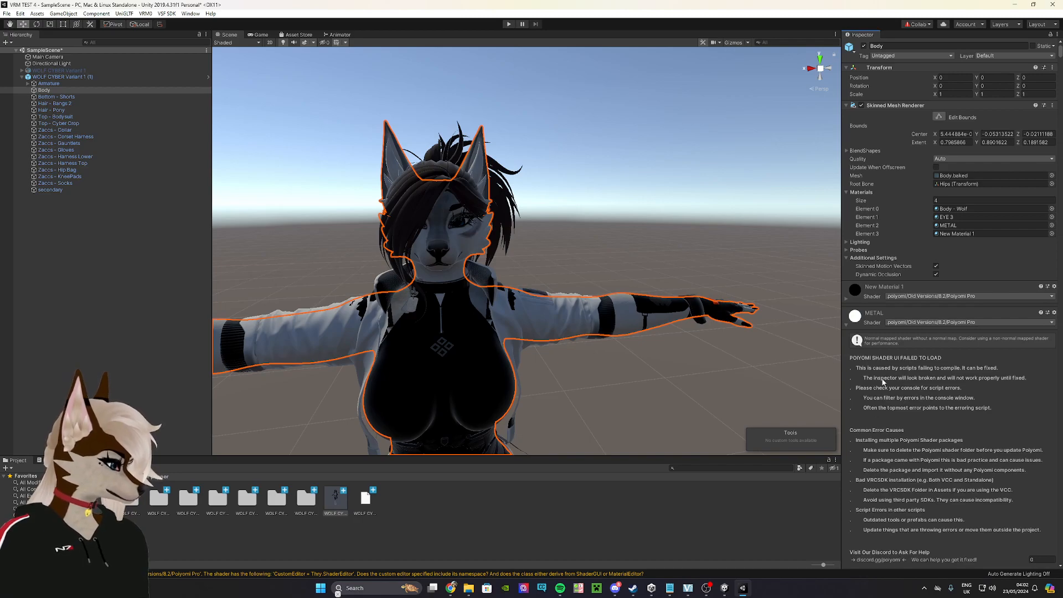
{"action": "left_click", "coordinate": [845, 328]}
Set the shader of the Body's EYE 3 material to Poiyomi Pro 8.2.
{"action": "left_click", "coordinate": [896, 349]}
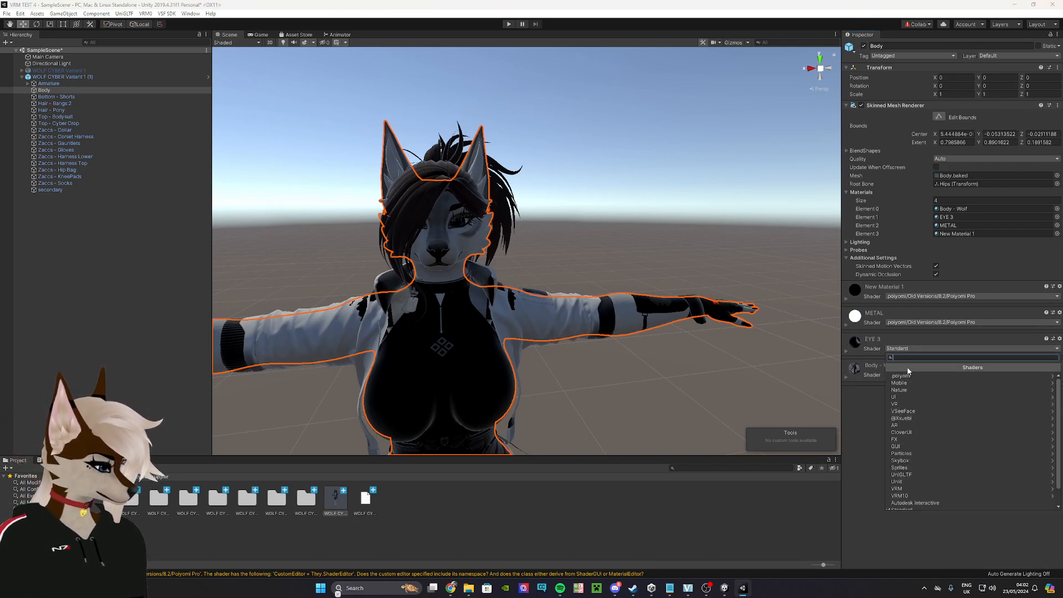
{"action": "left_click", "coordinate": [901, 382]}
{"action": "left_click", "coordinate": [890, 367]}
{"action": "left_click", "coordinate": [908, 377]}
{"action": "left_click", "coordinate": [906, 376]}
{"action": "left_click", "coordinate": [905, 376]}
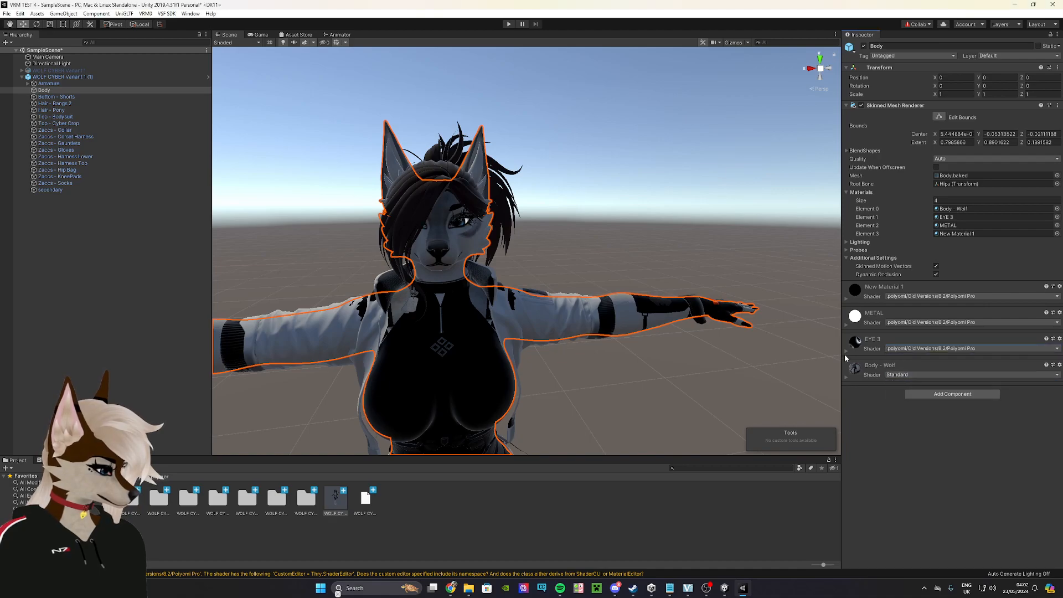
Set the shader of the Body - Wolf material to Poiyomi Pro 8.2.
{"action": "left_click", "coordinate": [908, 376]}
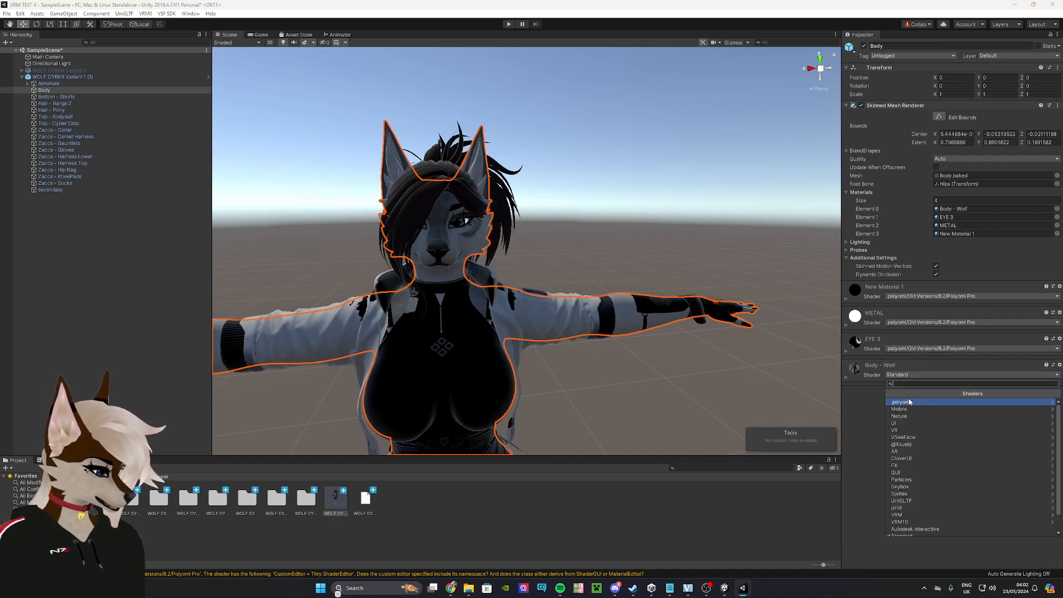
{"action": "left_click", "coordinate": [908, 402]}
{"action": "left_click", "coordinate": [908, 403]}
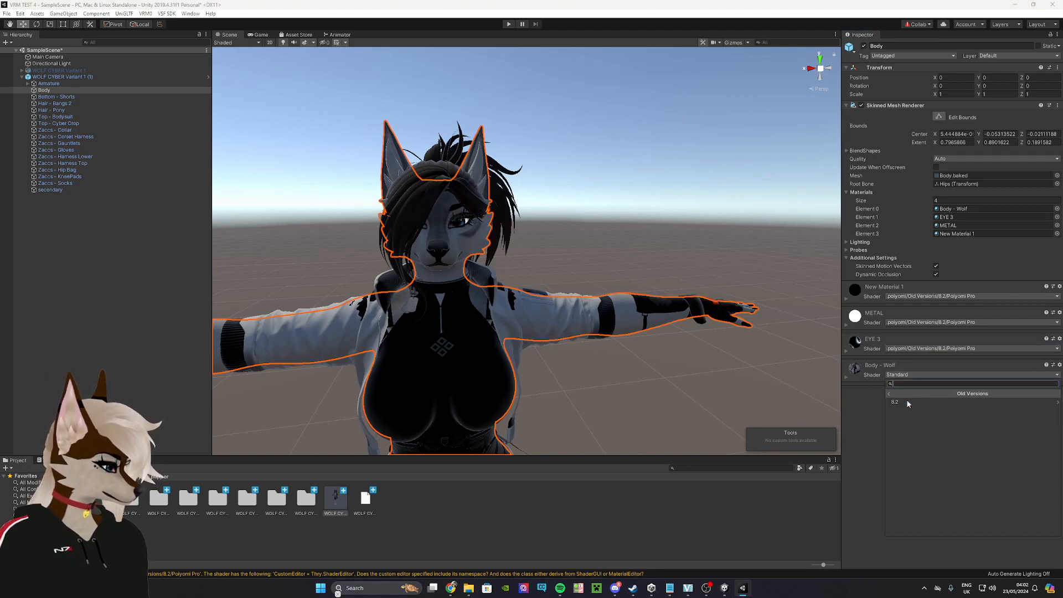
{"action": "left_click", "coordinate": [905, 402]}
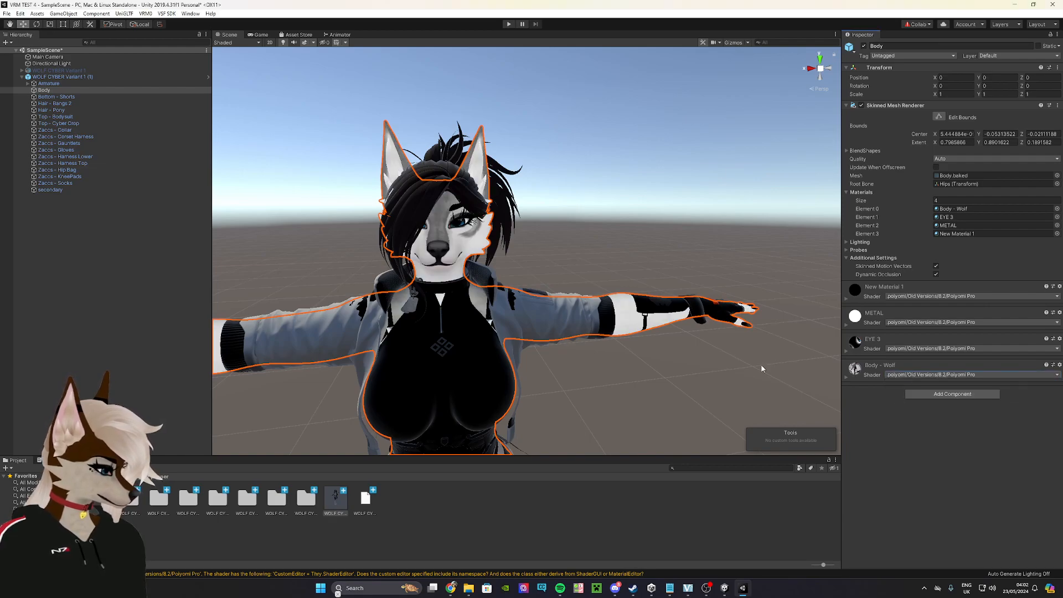
Set the shader of the Hair - Casual material on Hair - Bangs 2 to Poiyomi Pro 8.2.
{"action": "right_click_drag", "start_coordinate": [651, 327], "coordinate": [579, 324]}
{"action": "middle_click_drag", "start_coordinate": [680, 321], "coordinate": [532, 315]}
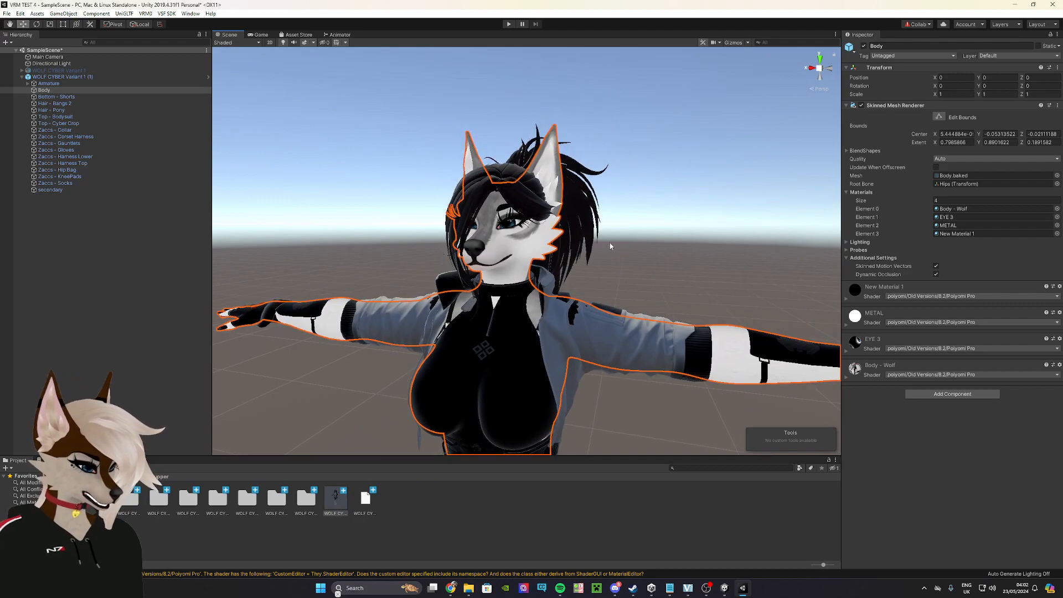
{"action": "left_click", "coordinate": [525, 184]}
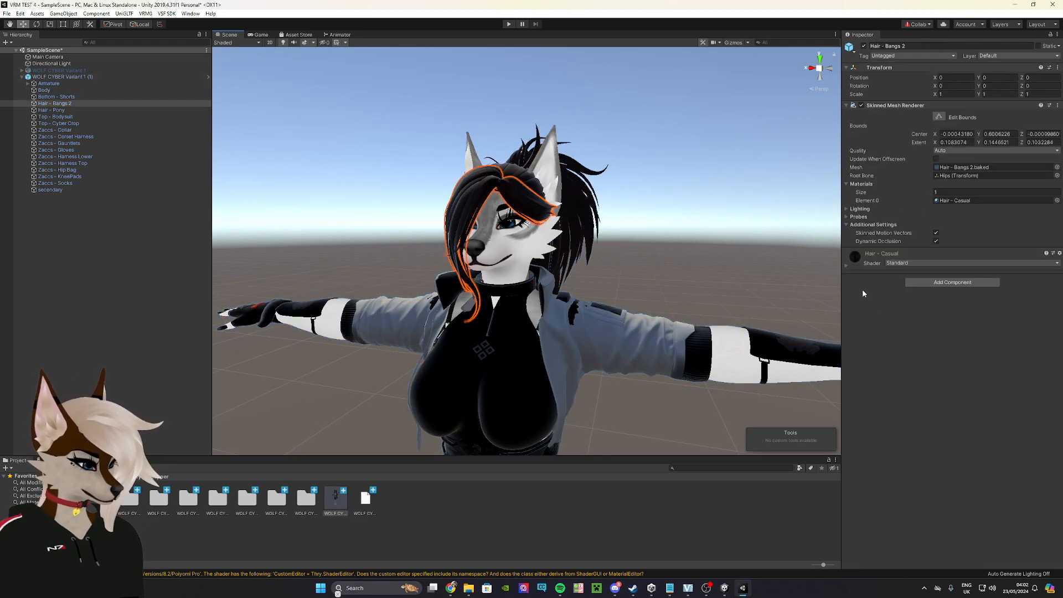
{"action": "left_click", "coordinate": [897, 262]}
{"action": "left_click", "coordinate": [903, 290]}
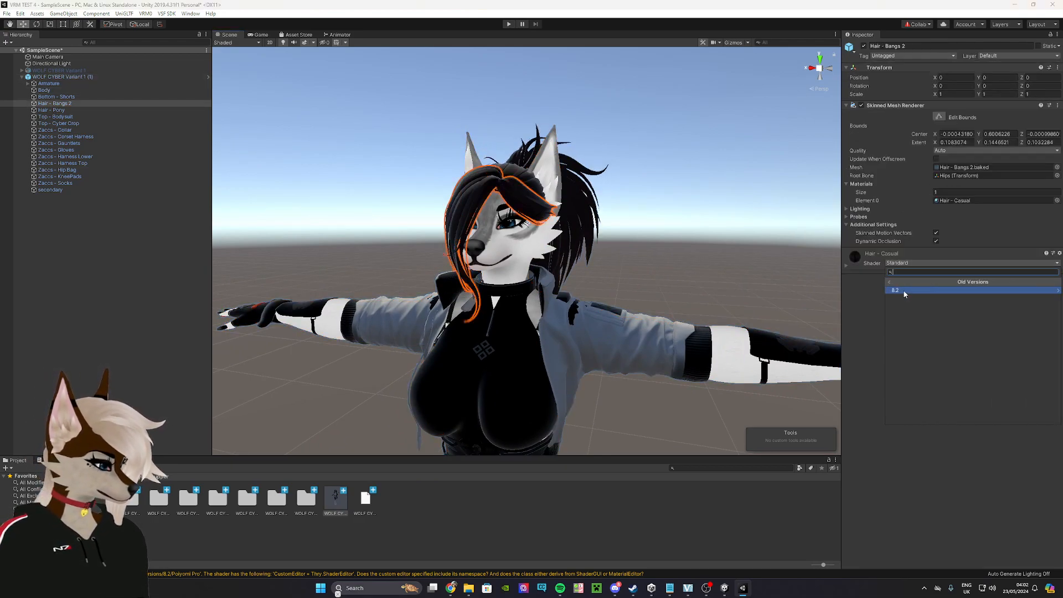
{"action": "left_click", "coordinate": [915, 290]}
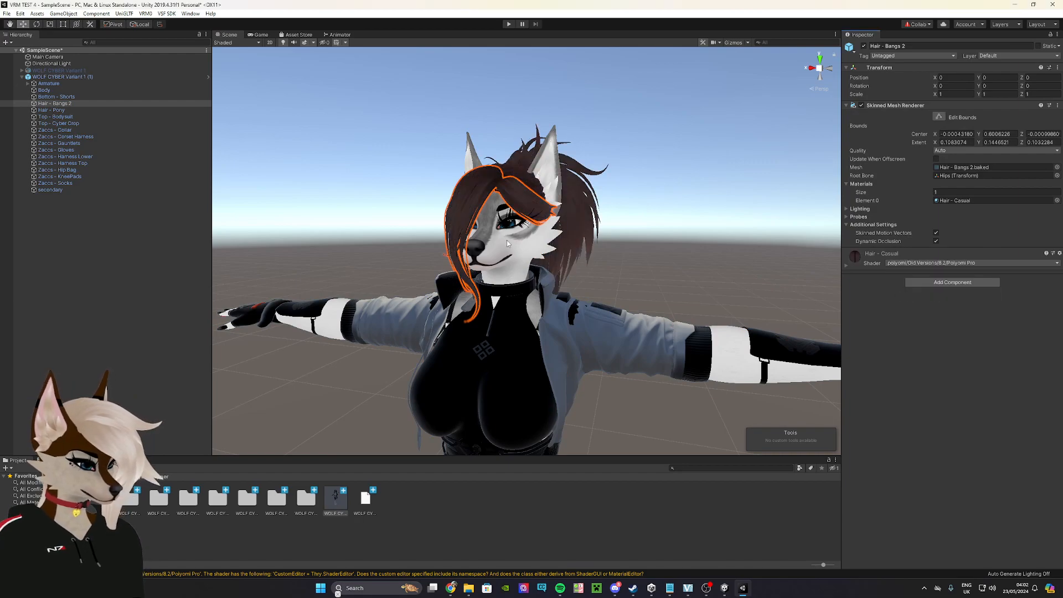
{"action": "middle_click_drag", "start_coordinate": [494, 264], "coordinate": [531, 255]}
{"action": "left_click_drag", "start_coordinate": [531, 255], "coordinate": [594, 292], "text": "alt"}
{"action": "mouse_move", "coordinate": [650, 294]}
{"action": "middle_mouse_down"}
{"action": "mouse_move", "coordinate": [634, 281]}
{"action": "mouse_move", "coordinate": [649, 302]}
{"action": "middle_mouse_up"}
{"action": "scroll", "coordinate": [649, 302], "scroll_direction": "down", "scroll_amount": 5}
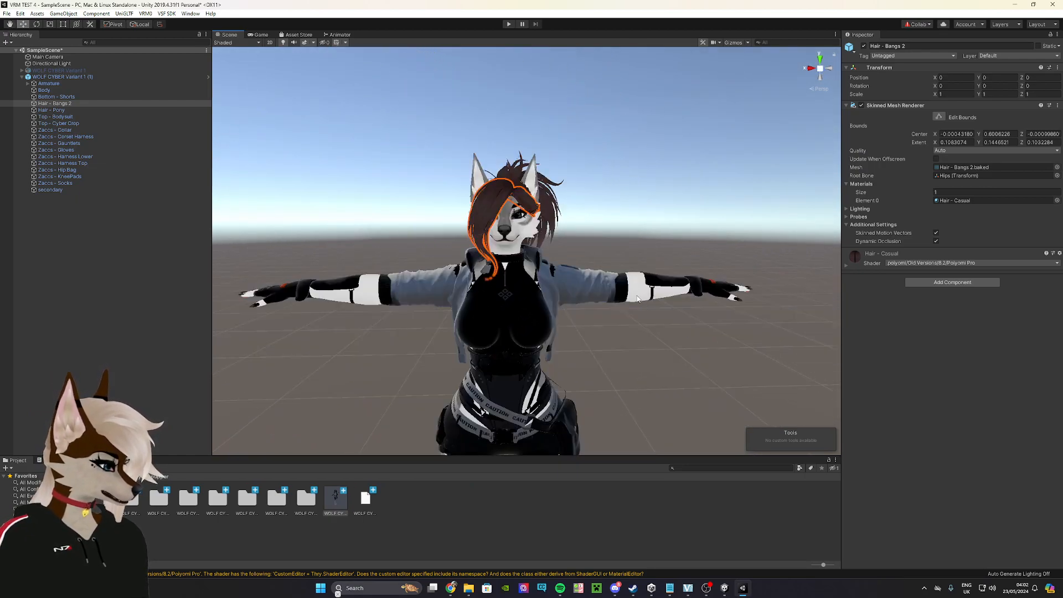
{"action": "scroll", "coordinate": [632, 294], "scroll_direction": "up", "scroll_amount": 6}
{"action": "scroll", "coordinate": [633, 294], "scroll_direction": "down", "scroll_amount": 4}
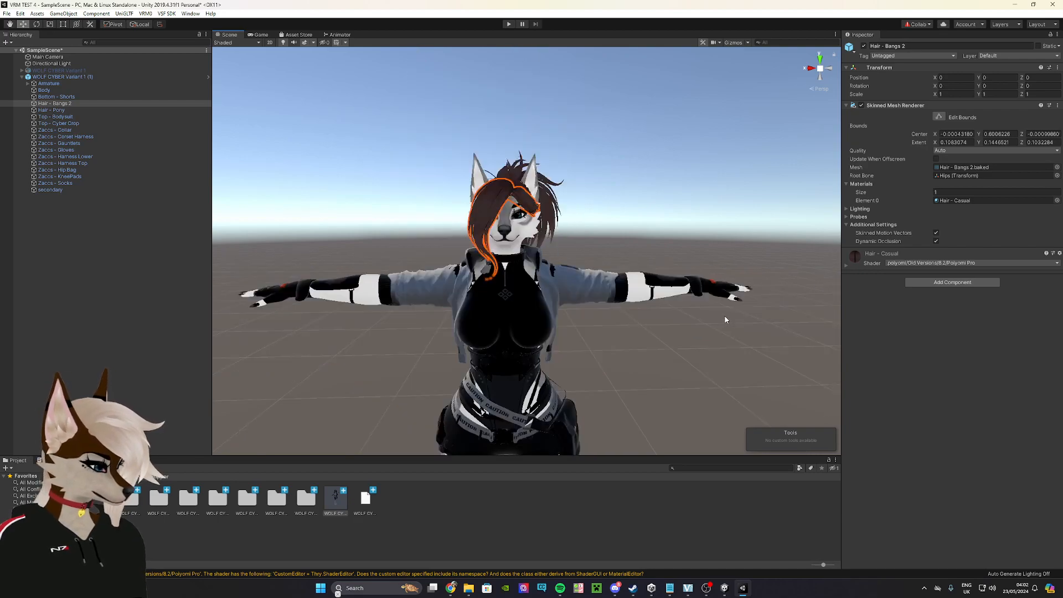
Examine the avatar's outfit meshes, from Top - Bodysuit through Zaccs - Socks, to see which parts still need their shader replaced.
{"action": "middle_click_drag", "start_coordinate": [515, 365], "coordinate": [543, 318]}
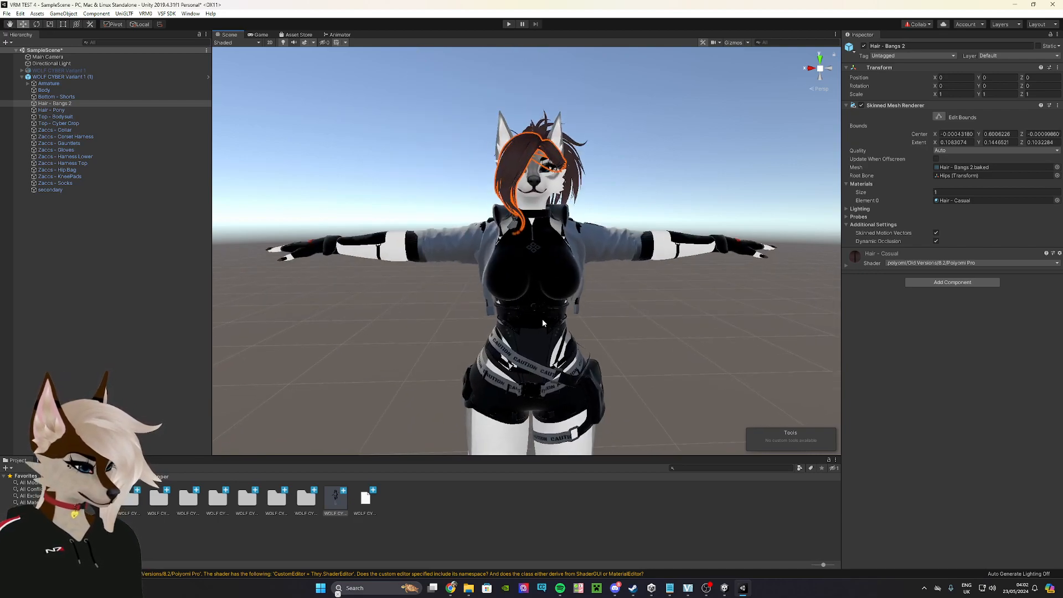
{"action": "left_click", "coordinate": [607, 245]}
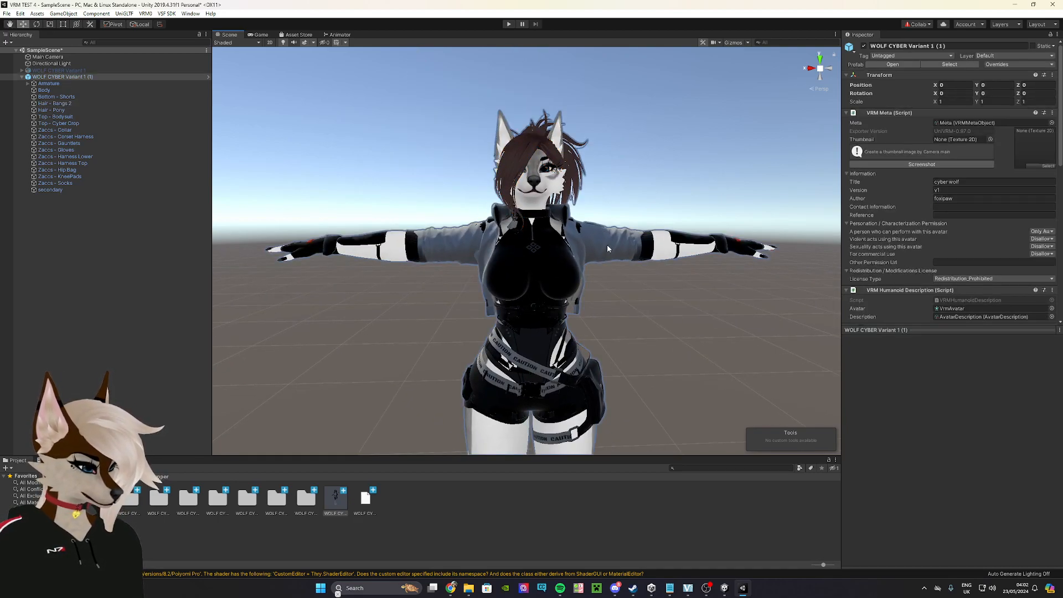
{"action": "left_click", "coordinate": [61, 104]}
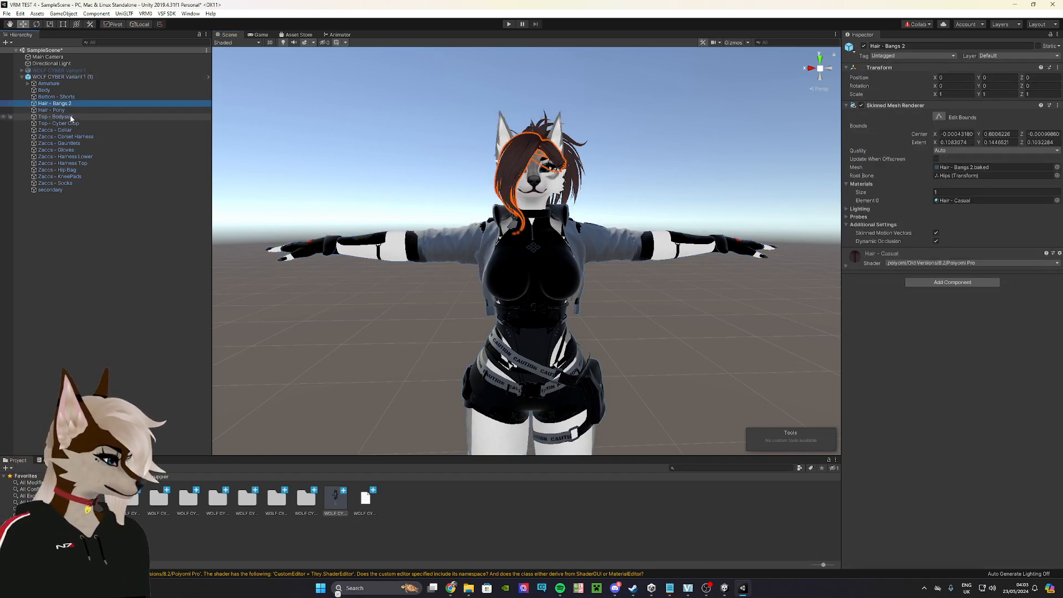
{"action": "left_click", "coordinate": [84, 130]}
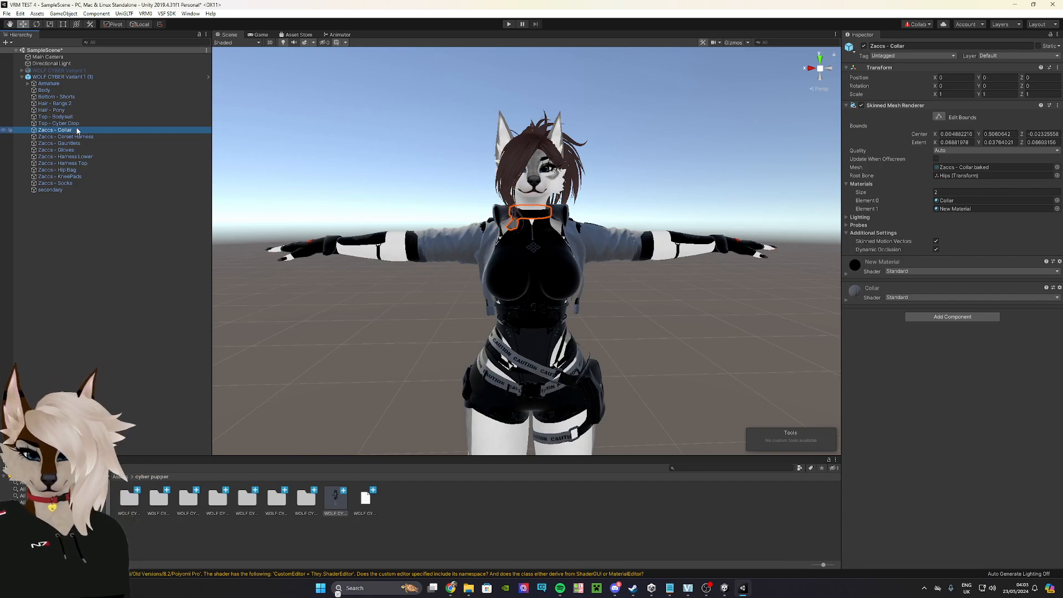
{"action": "left_click", "coordinate": [76, 124]}
{"action": "left_click", "coordinate": [80, 116]}
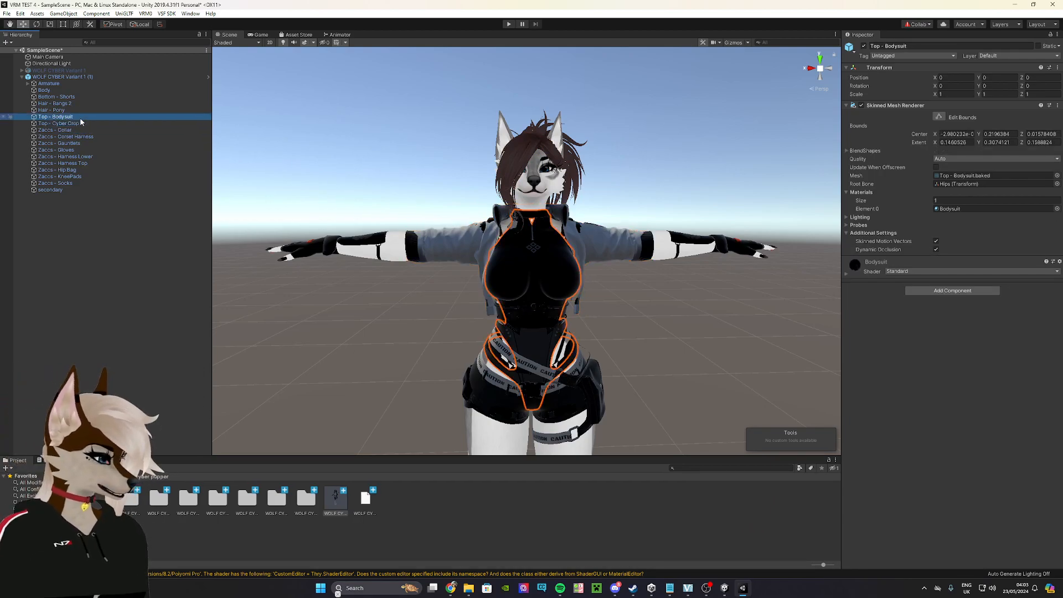
{"action": "left_click", "coordinate": [72, 183], "text": "shift"}
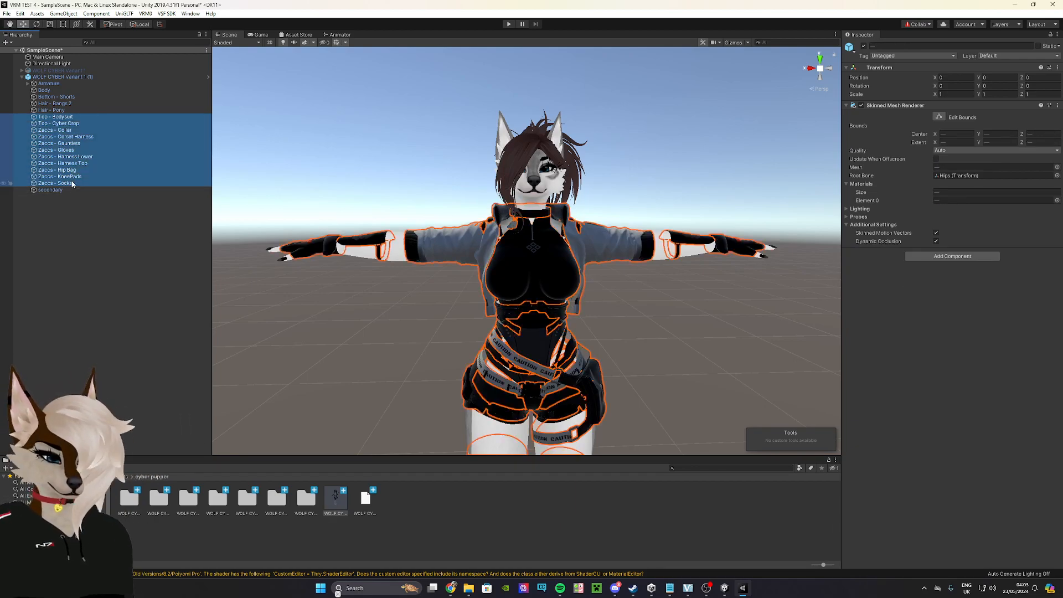
{"action": "left_click", "coordinate": [92, 286]}
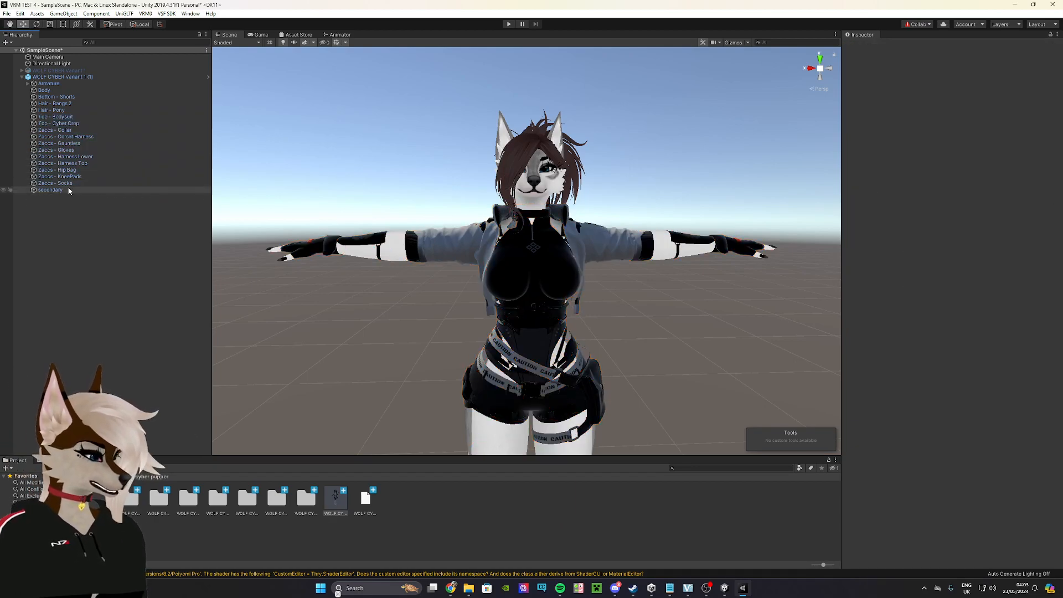
Set the shader of the Jacket material on Top - Cyber Crop to Poiyomi Pro 8.2.
{"action": "left_click", "coordinate": [74, 124]}
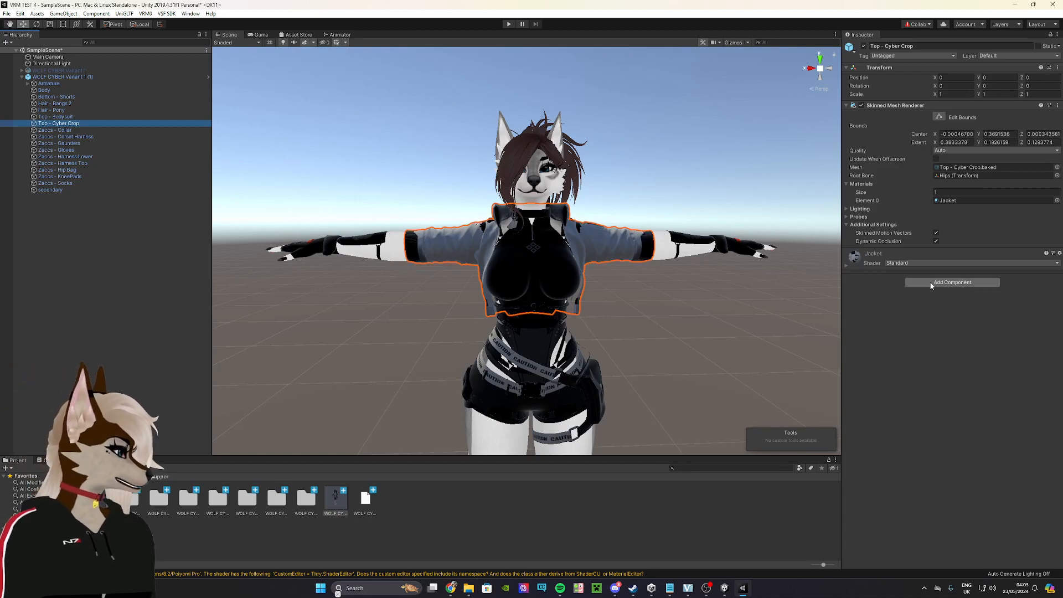
{"action": "left_click", "coordinate": [925, 263]}
{"action": "left_click", "coordinate": [917, 290]}
{"action": "left_click", "coordinate": [917, 290]}
{"action": "left_click", "coordinate": [913, 291]}
{"action": "left_click", "coordinate": [909, 291]}
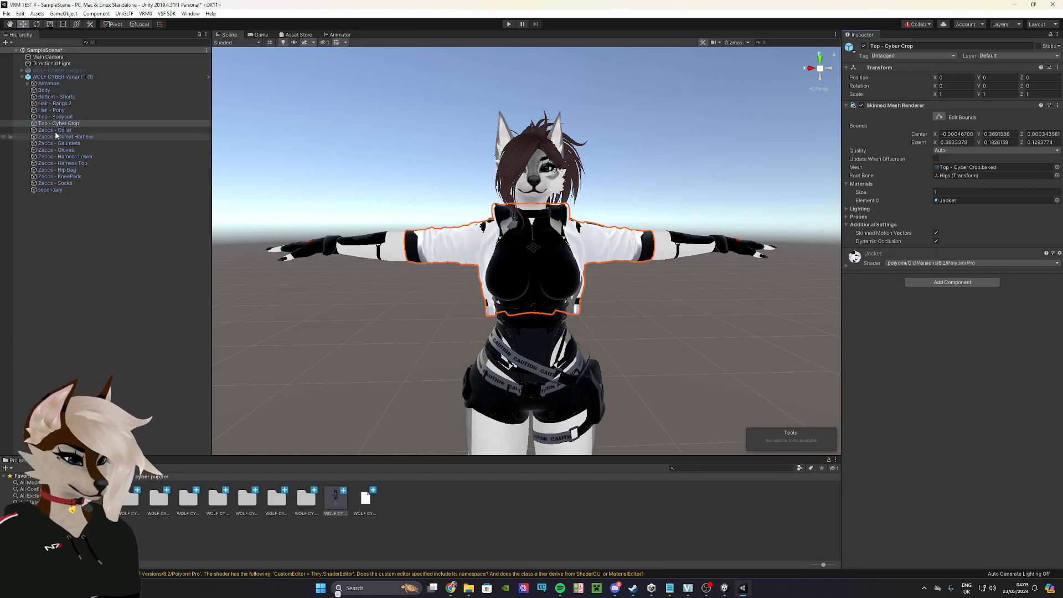
Set the shader of the Bodysuit material on Top - Bodysuit to Poiyomi Pro 8.2.
{"action": "left_click", "coordinate": [75, 118]}
{"action": "left_click", "coordinate": [924, 272]}
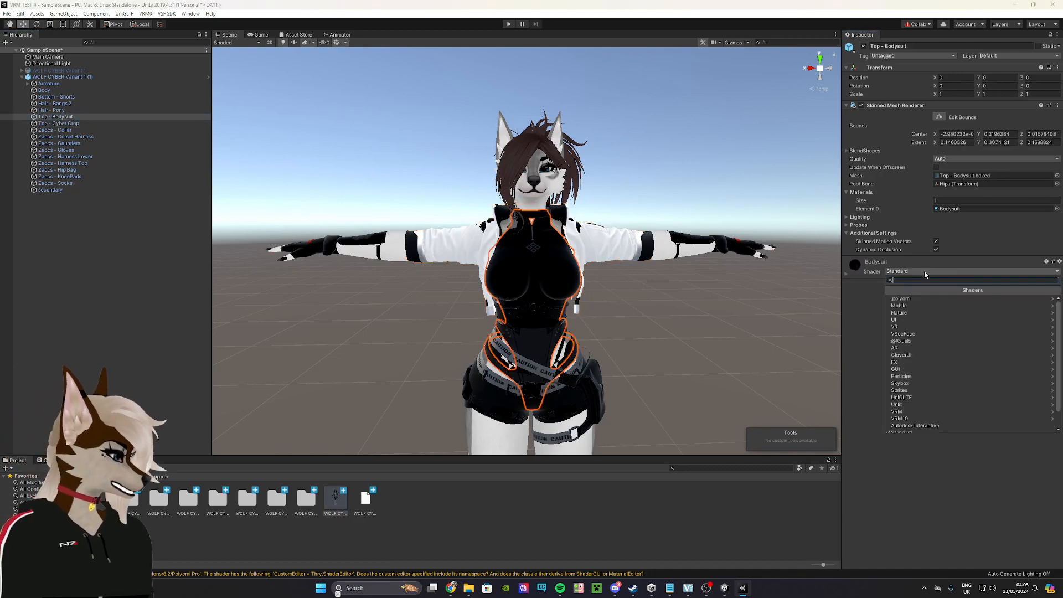
{"action": "left_click", "coordinate": [906, 298]}
{"action": "left_click", "coordinate": [906, 300]}
{"action": "left_click", "coordinate": [905, 301]}
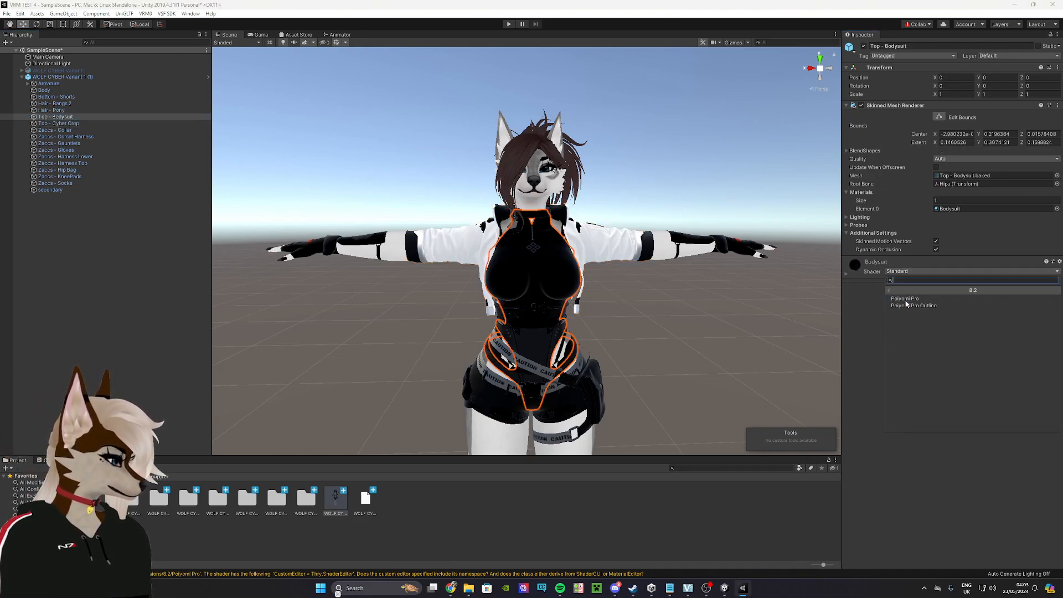
{"action": "left_click", "coordinate": [906, 303]}
Set the shader of the New Material on Zaccs - Collar to Poiyomi Pro 8.2.
{"action": "left_click", "coordinate": [69, 123]}
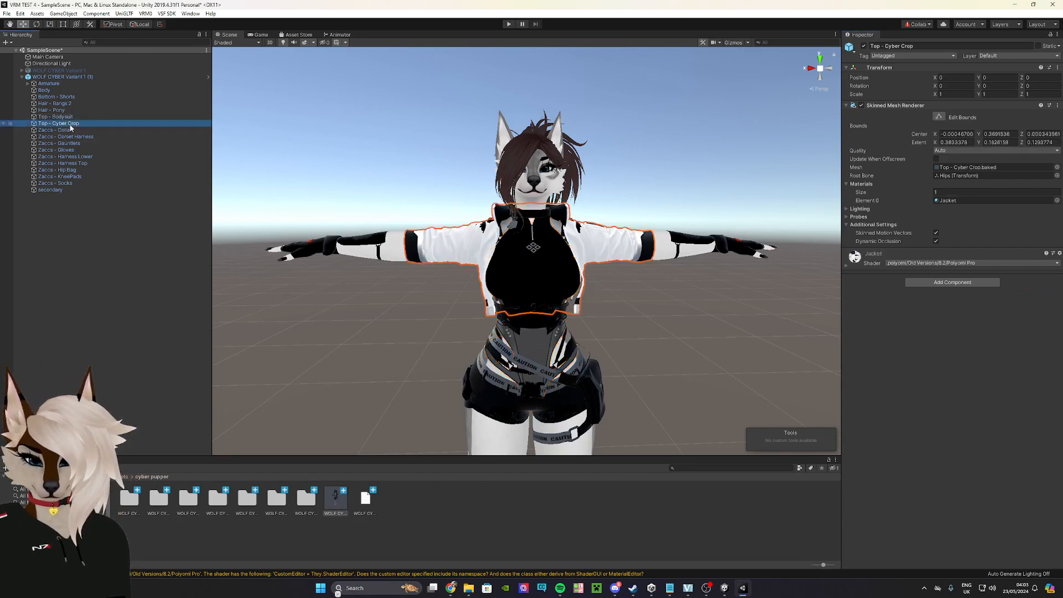
{"action": "left_click", "coordinate": [66, 130]}
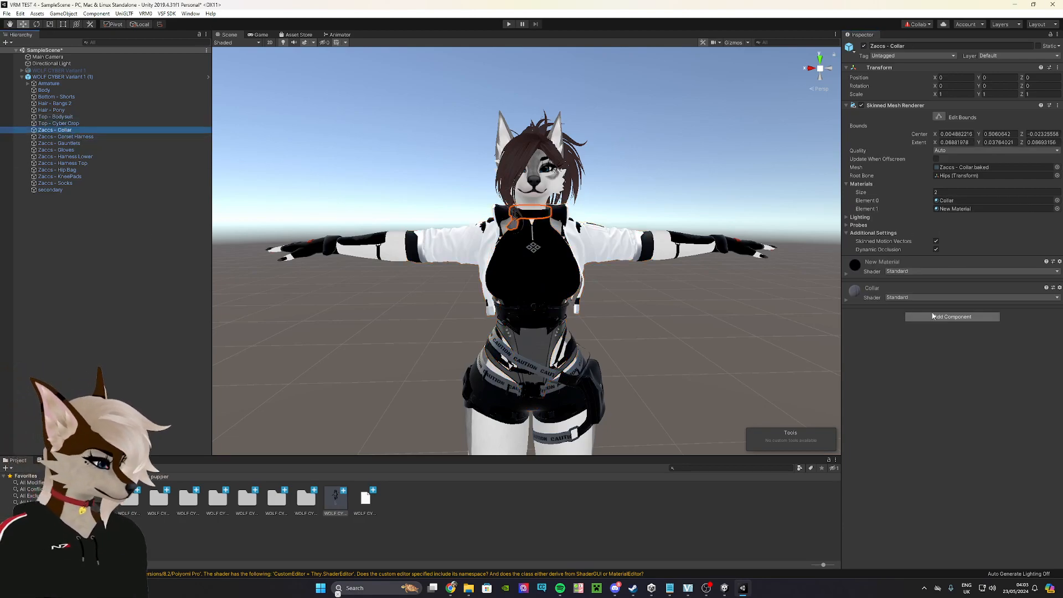
{"action": "left_click", "coordinate": [906, 272]}
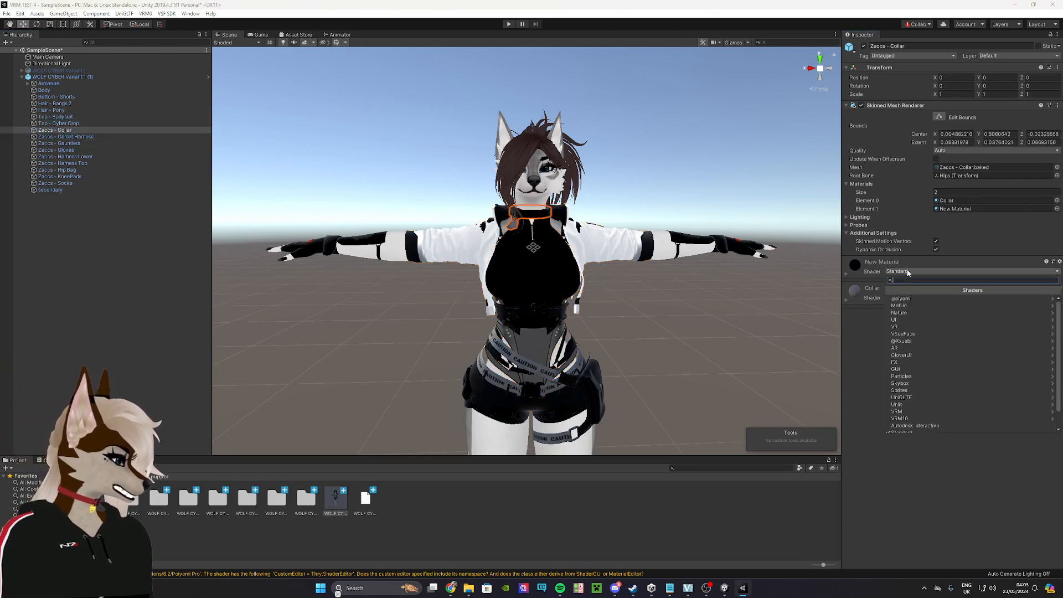
{"action": "left_click", "coordinate": [903, 298]}
{"action": "left_click", "coordinate": [912, 298]}
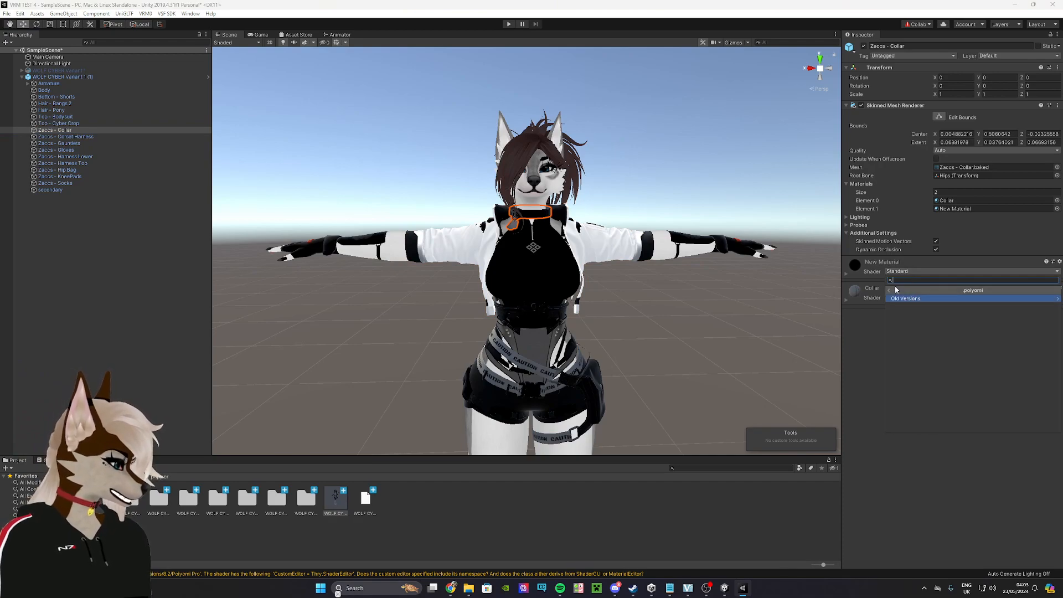
{"action": "left_click", "coordinate": [906, 298]}
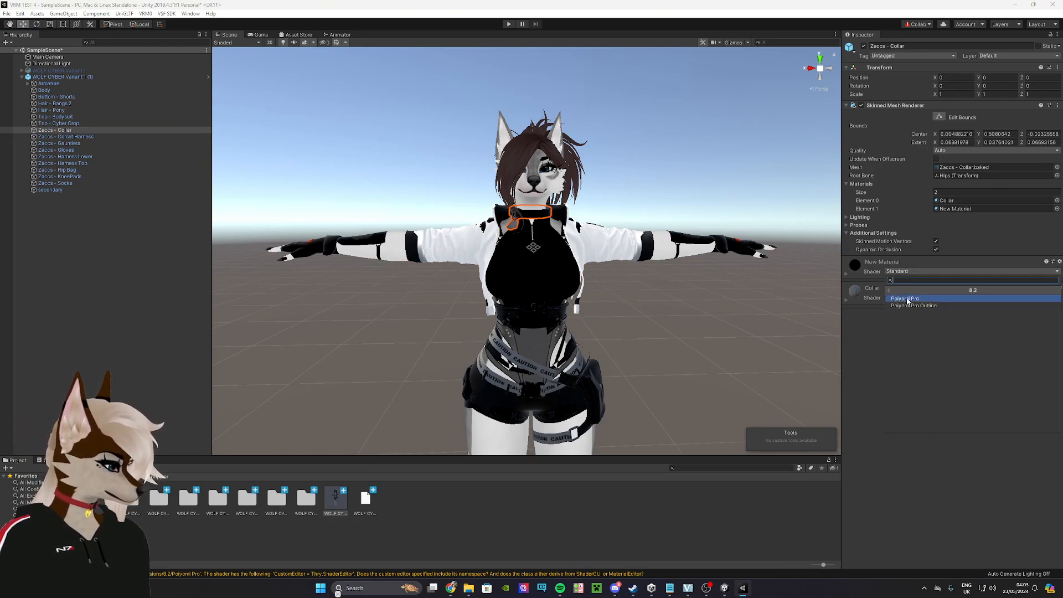
{"action": "left_click", "coordinate": [908, 299]}
Open the shader choices for the Collar material on Zaccs - Collar.
{"action": "left_click", "coordinate": [905, 298]}
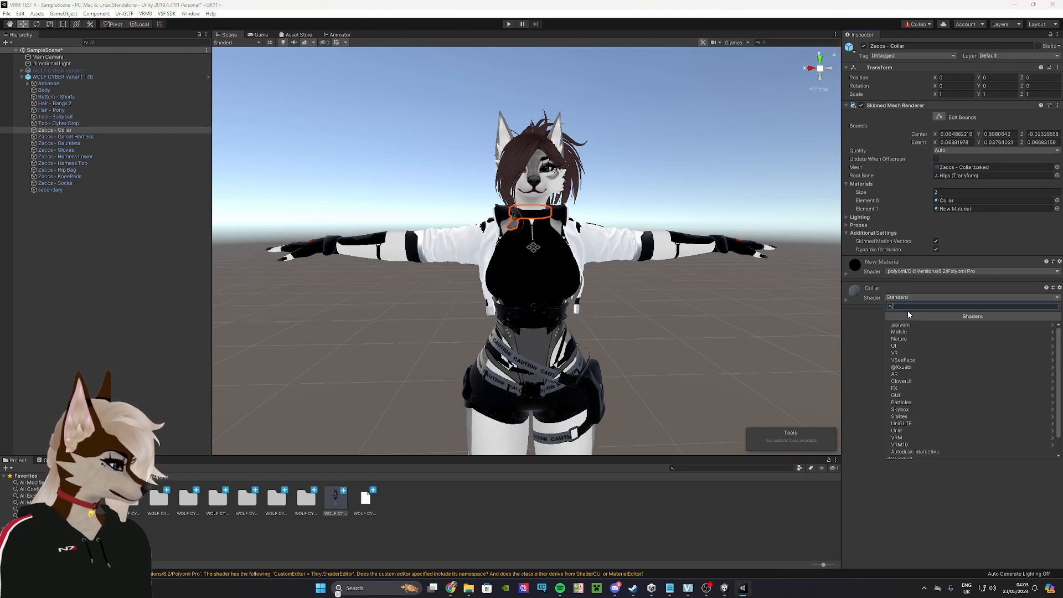
Set the Collar material's shader to Poiyomi Pro from the poiyomi old versions 8.2 set.
{"action": "left_click", "coordinate": [909, 325]}
{"action": "left_click", "coordinate": [912, 326]}
{"action": "left_click", "coordinate": [912, 326]}
{"action": "left_click", "coordinate": [912, 326]}
Change the shader of the Corset material on Zaccs - Corset Harness to poiyomi Old Versions 8.2 Poiyomi Pro.
{"action": "left_click", "coordinate": [177, 136]}
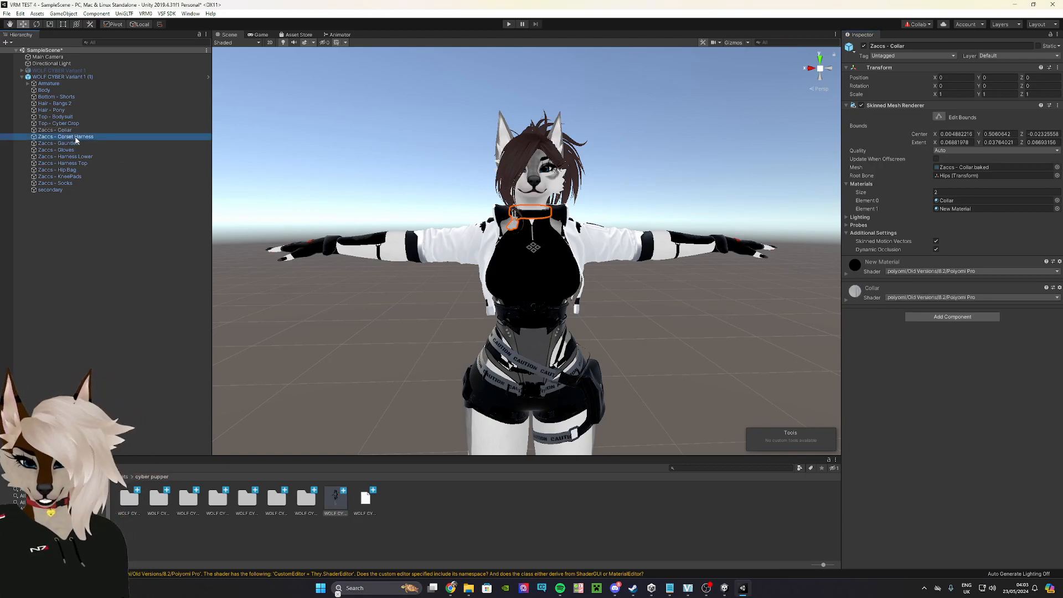
{"action": "left_click", "coordinate": [901, 264]}
{"action": "left_click", "coordinate": [906, 291]}
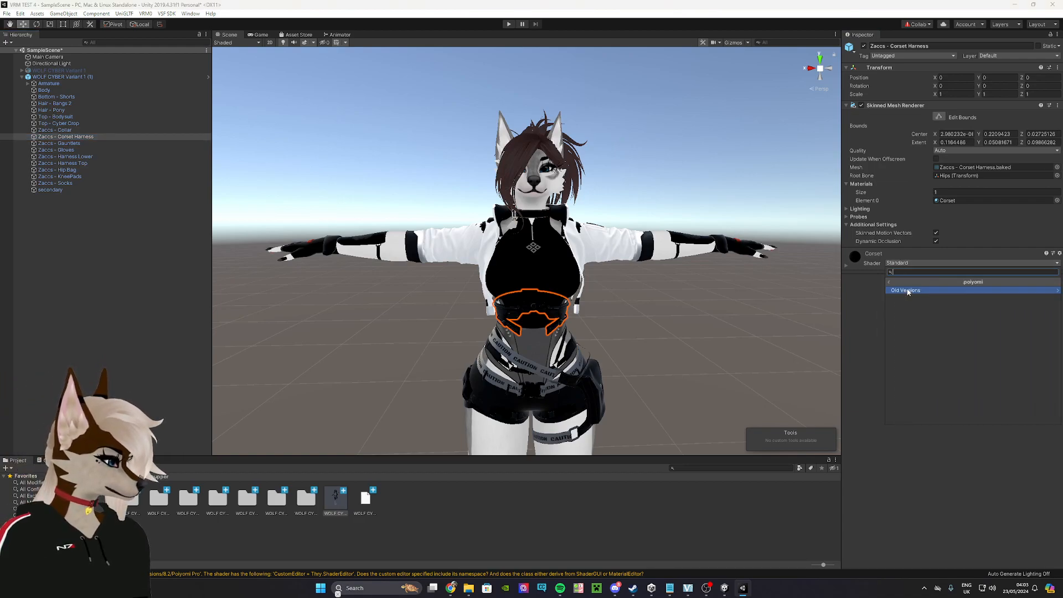
{"action": "left_click", "coordinate": [906, 291]}
{"action": "left_click", "coordinate": [907, 292]}
{"action": "left_click", "coordinate": [907, 292]}
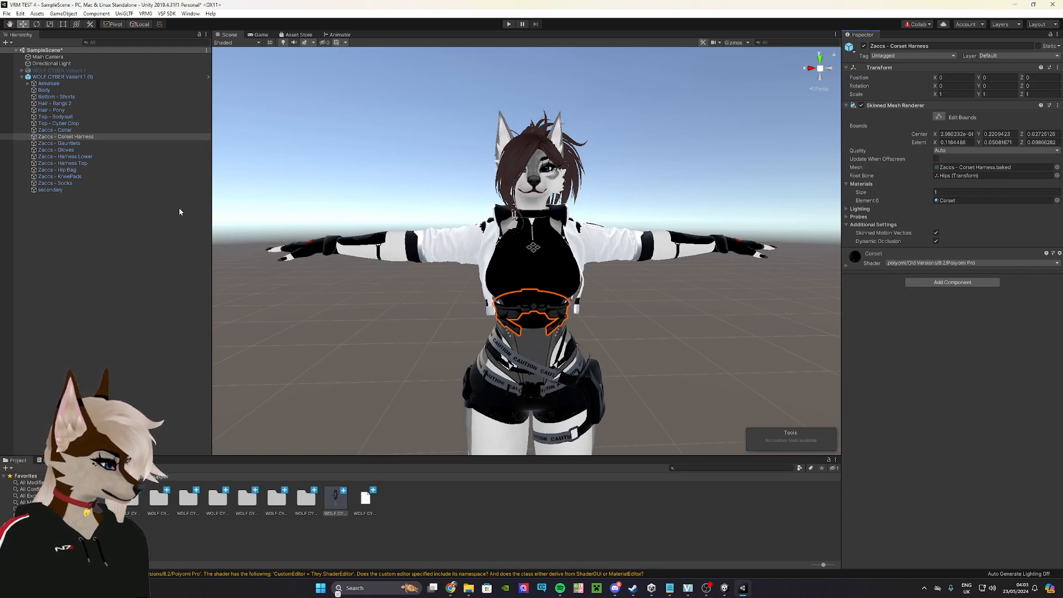
Change the shader of the Harness material on Zaccs - Gauntlets to poiyomi Old Versions 8.2 Poiyomi Pro.
{"action": "left_click", "coordinate": [59, 144]}
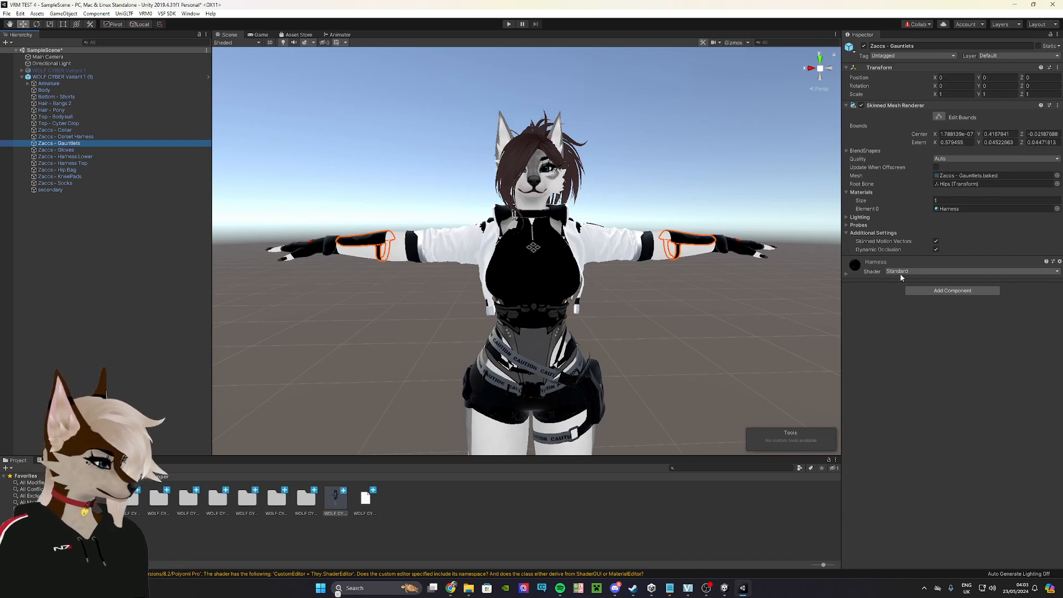
{"action": "left_click", "coordinate": [901, 272]}
{"action": "left_click", "coordinate": [911, 294]}
{"action": "left_click", "coordinate": [915, 301]}
{"action": "left_click", "coordinate": [914, 299]}
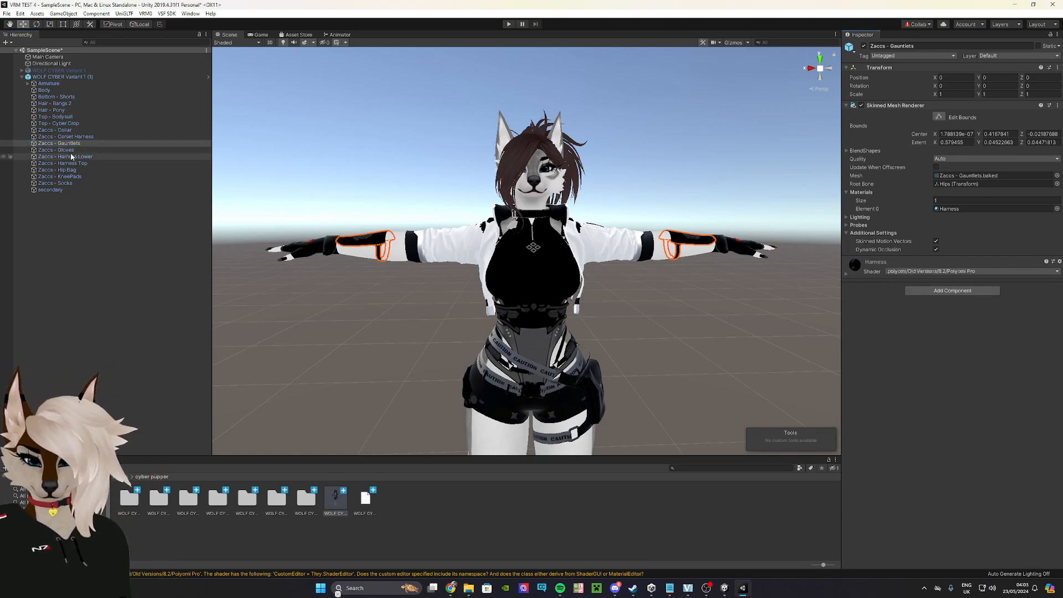
Change the shader of the Gloves material on Zaccs - Gloves to poiyomi Old Versions 8.2 Poiyomi Pro.
{"action": "middle_click_drag", "start_coordinate": [546, 368], "coordinate": [566, 285]}
{"action": "middle_click_drag", "start_coordinate": [579, 237], "coordinate": [605, 285]}
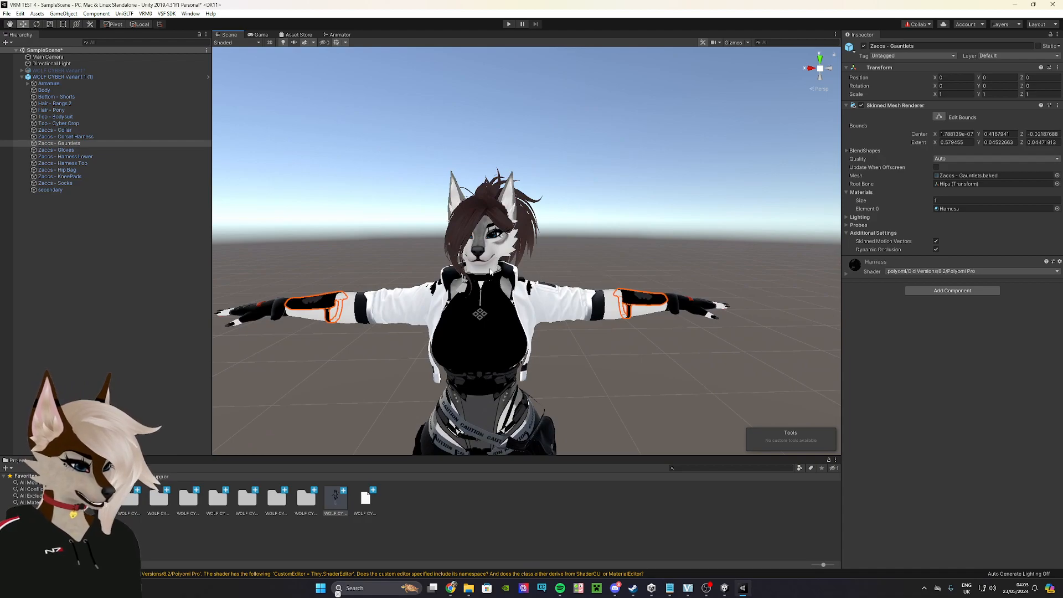
{"action": "left_click", "coordinate": [247, 311]}
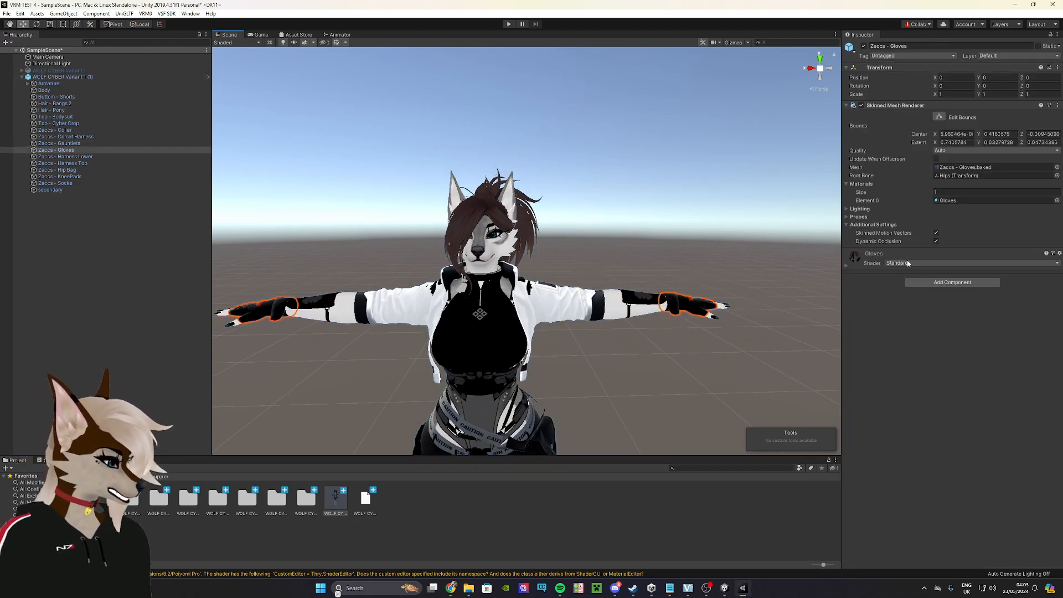
{"action": "left_click", "coordinate": [909, 264]}
{"action": "left_click", "coordinate": [915, 290]}
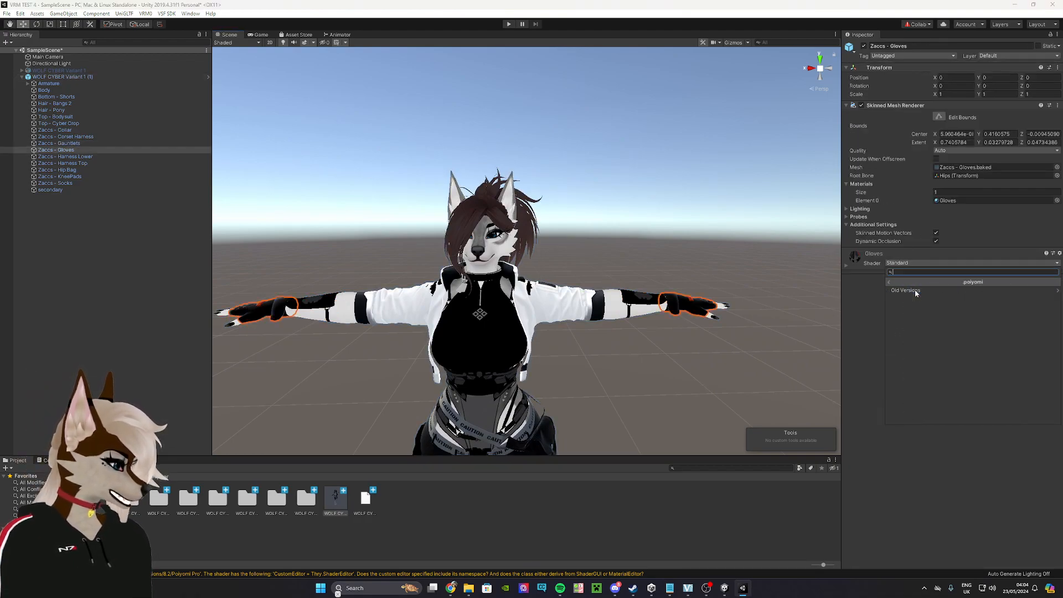
{"action": "left_click", "coordinate": [915, 290]}
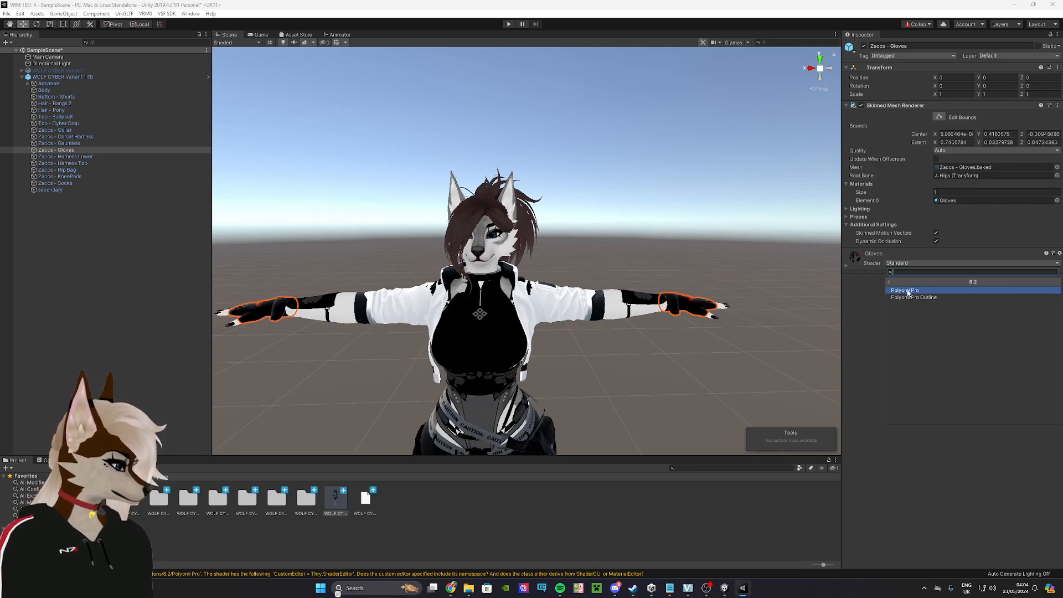
{"action": "left_click", "coordinate": [902, 289]}
Review the VRM components on WOLF CYBER Variant 1 (1), from the meta information through to the Look At Bone Applyer.
{"action": "left_click", "coordinate": [640, 299]}
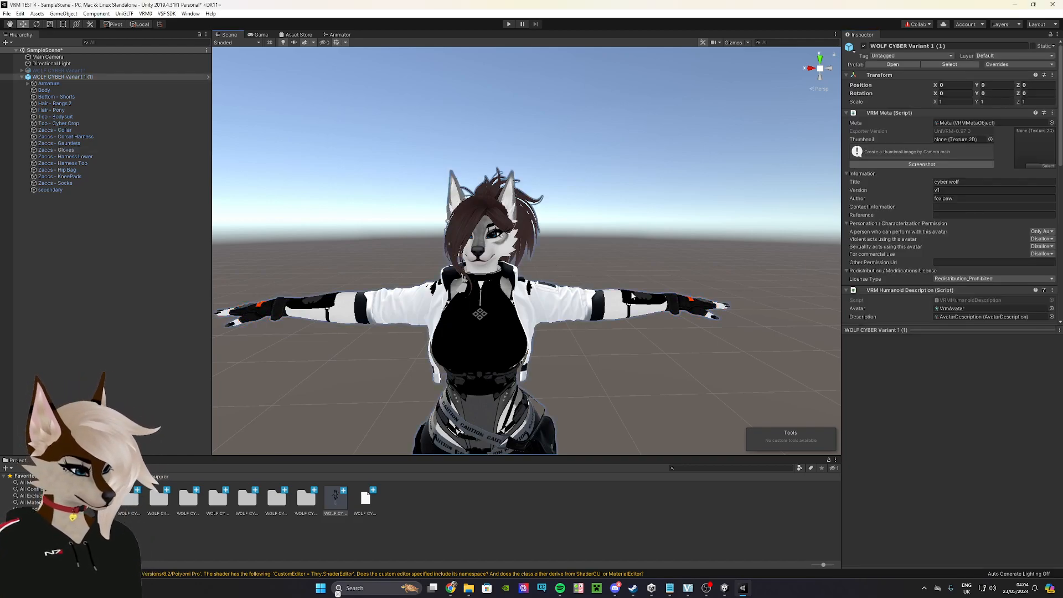
{"action": "middle_click_drag", "start_coordinate": [472, 252], "coordinate": [522, 257]}
{"action": "right_click_drag", "start_coordinate": [522, 256], "coordinate": [589, 258]}
{"action": "middle_click_drag", "start_coordinate": [589, 258], "coordinate": [596, 259]}
{"action": "right_click_drag", "start_coordinate": [596, 259], "coordinate": [570, 262]}
{"action": "middle_click_drag", "start_coordinate": [570, 262], "coordinate": [525, 227]}
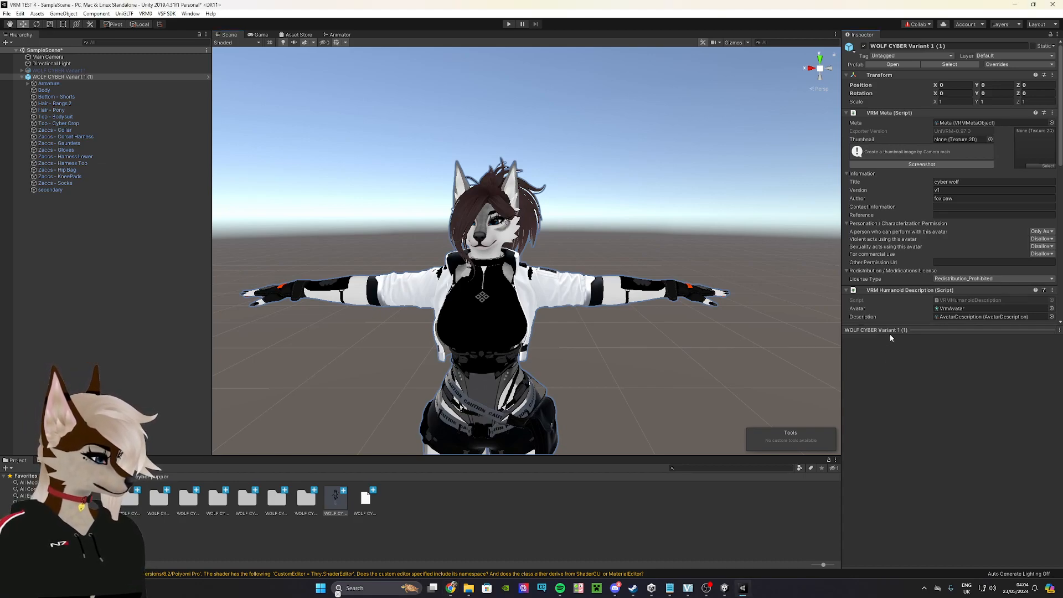
{"action": "left_click_drag", "start_coordinate": [904, 330], "coordinate": [905, 348]}
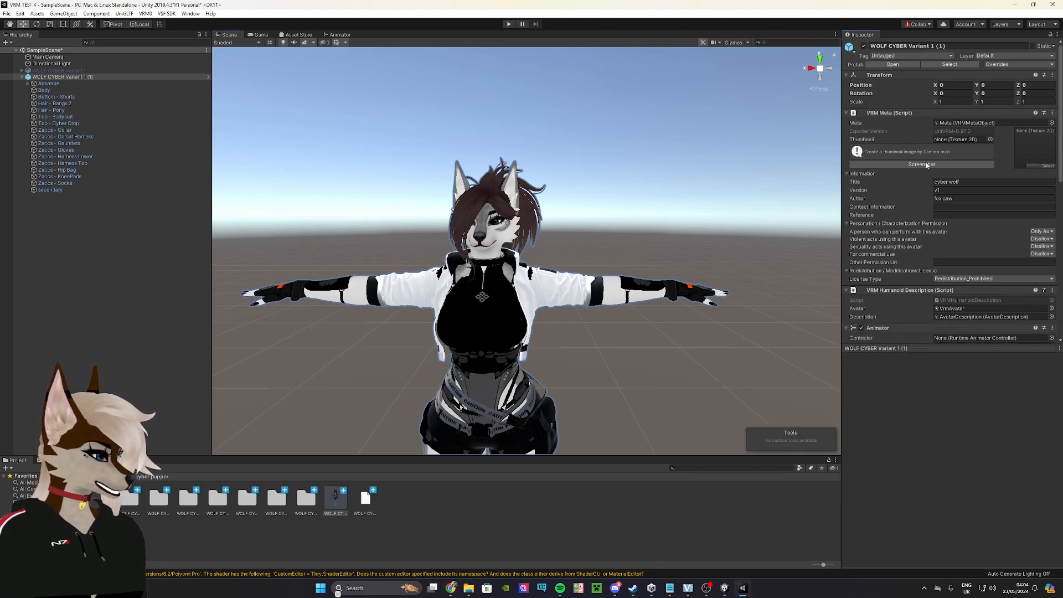
{"action": "scroll", "coordinate": [936, 183], "scroll_direction": "down", "scroll_amount": 3}
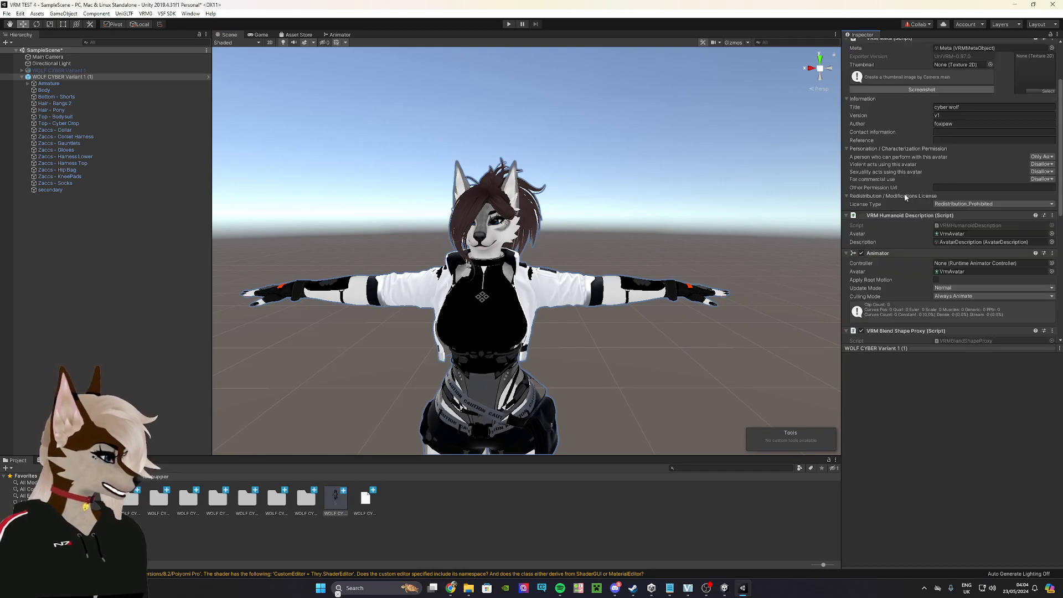
{"action": "scroll", "coordinate": [920, 172], "scroll_direction": "down", "scroll_amount": 3}
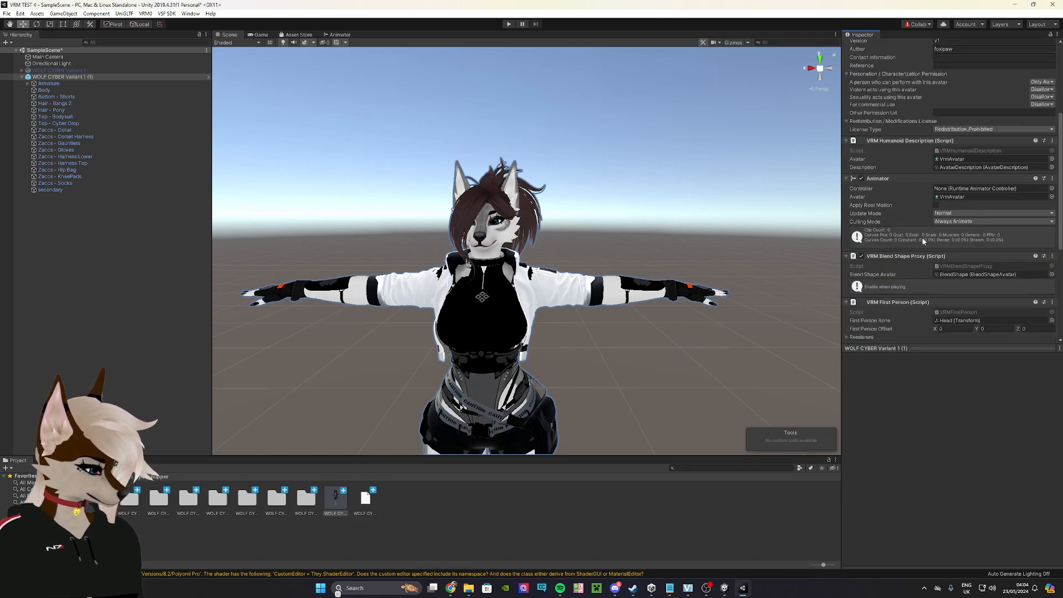
{"action": "scroll", "coordinate": [922, 237], "scroll_direction": "down", "scroll_amount": 8}
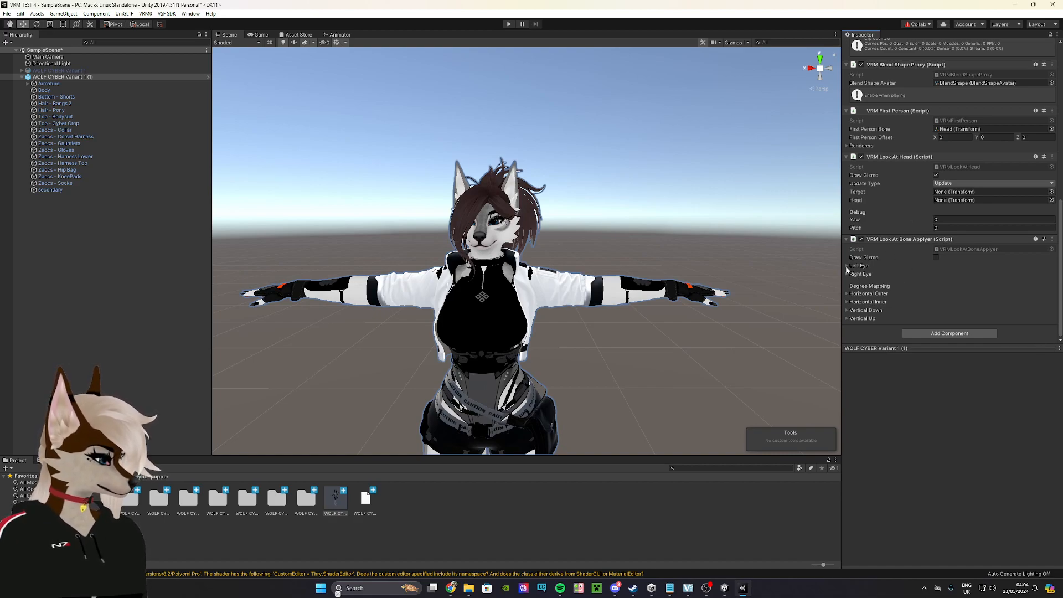
{"action": "scroll", "coordinate": [950, 217], "scroll_direction": "up", "scroll_amount": 15}
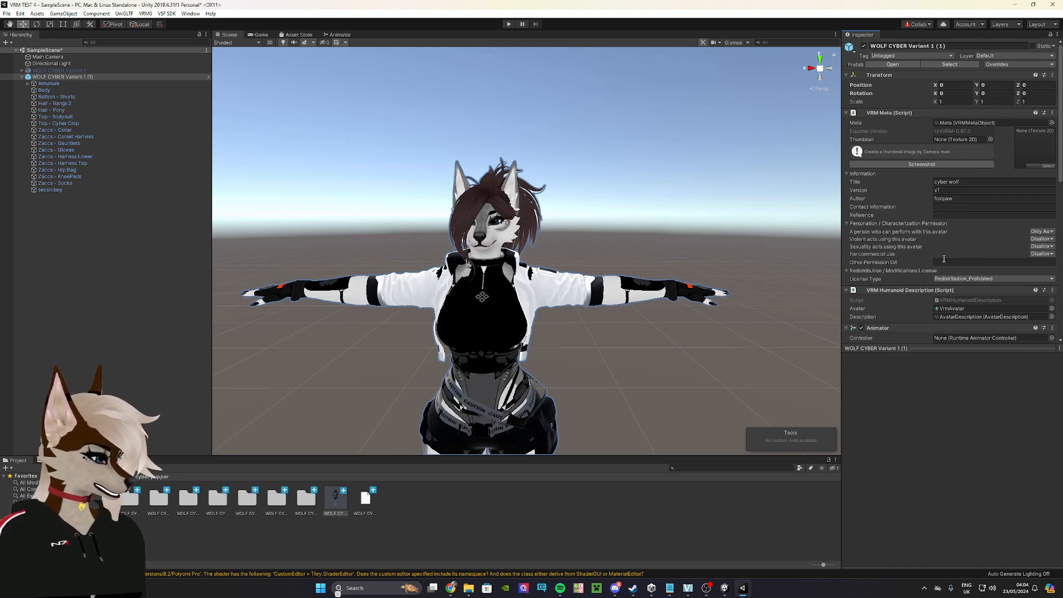
{"action": "middle_click_drag", "start_coordinate": [600, 256], "coordinate": [621, 259]}
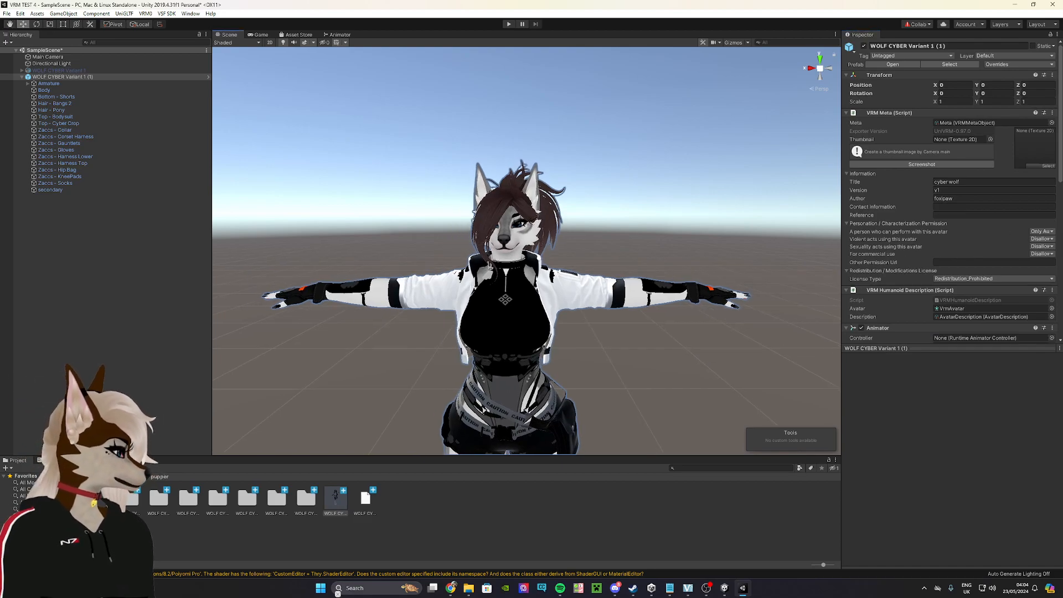
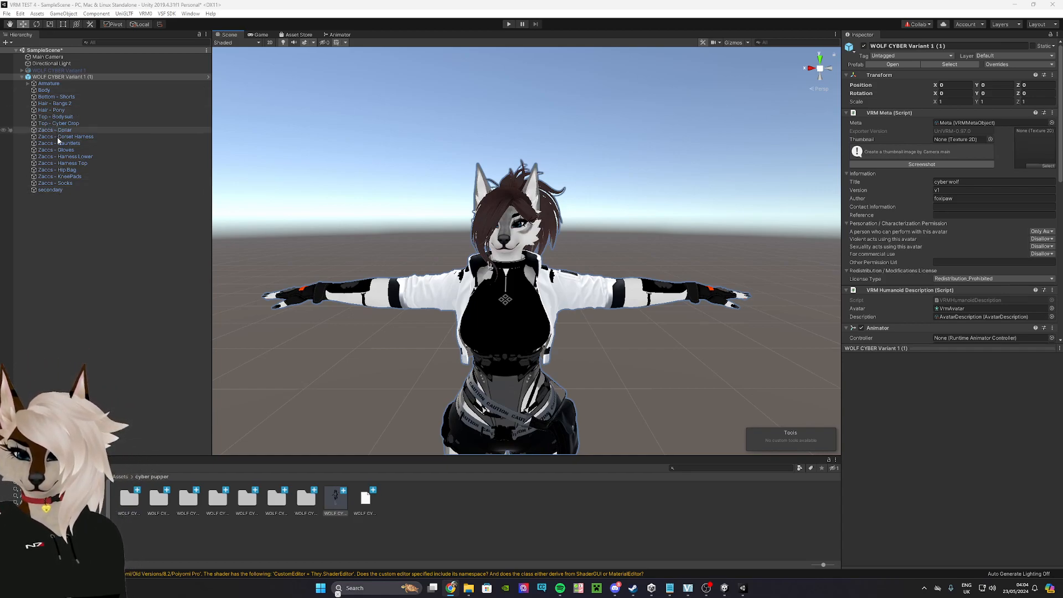
Examine the avatar's Hair - Pony mesh from the side and the settings of the disabled WOLF CYBER Variant 1.
{"action": "left_click", "coordinate": [63, 112]}
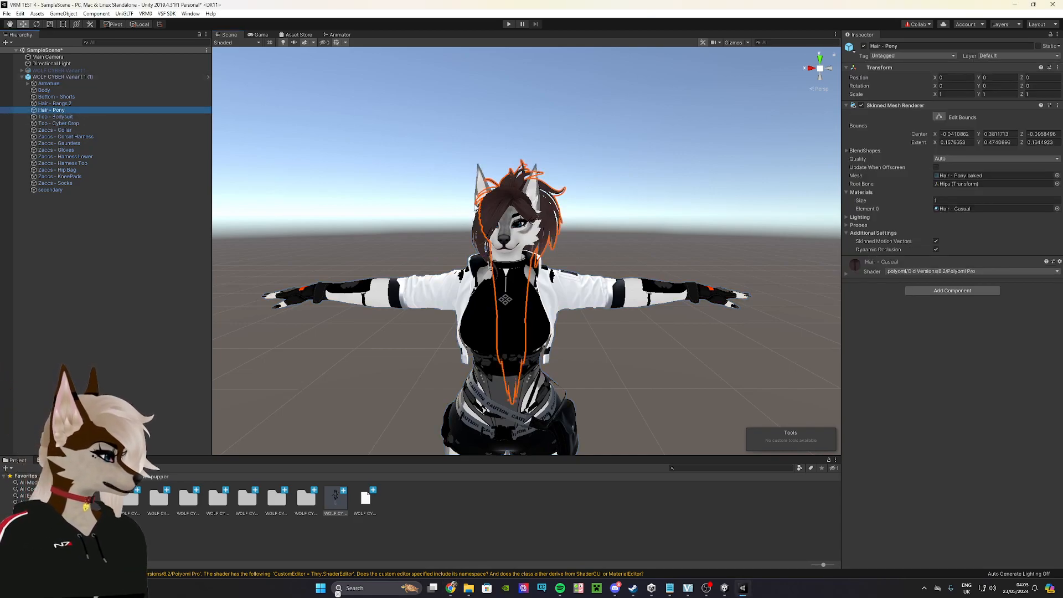
{"action": "right_click_drag", "start_coordinate": [355, 219], "coordinate": [499, 247]}
{"action": "key", "text": "a"}
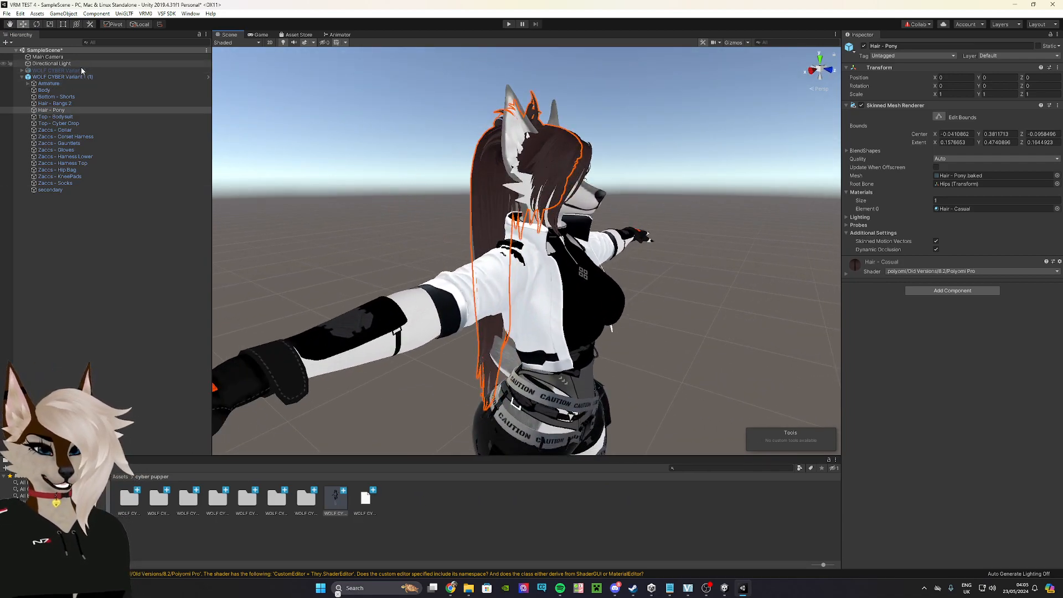
{"action": "left_click", "coordinate": [61, 70]}
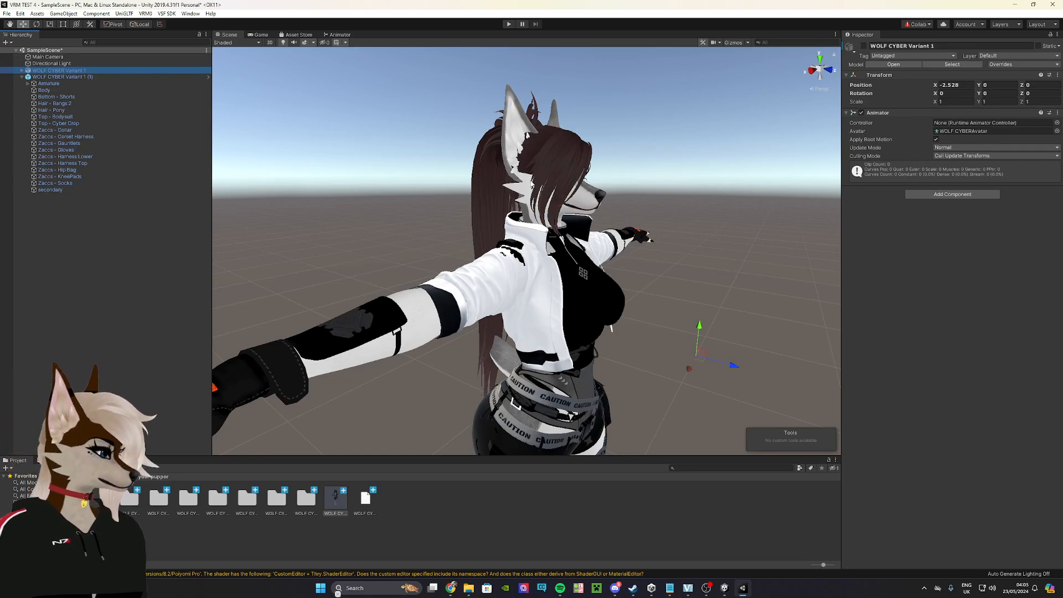
{"action": "middle_click_drag", "start_coordinate": [518, 260], "coordinate": [454, 261]}
{"action": "left_click_drag", "start_coordinate": [453, 262], "coordinate": [461, 233], "text": "alt"}
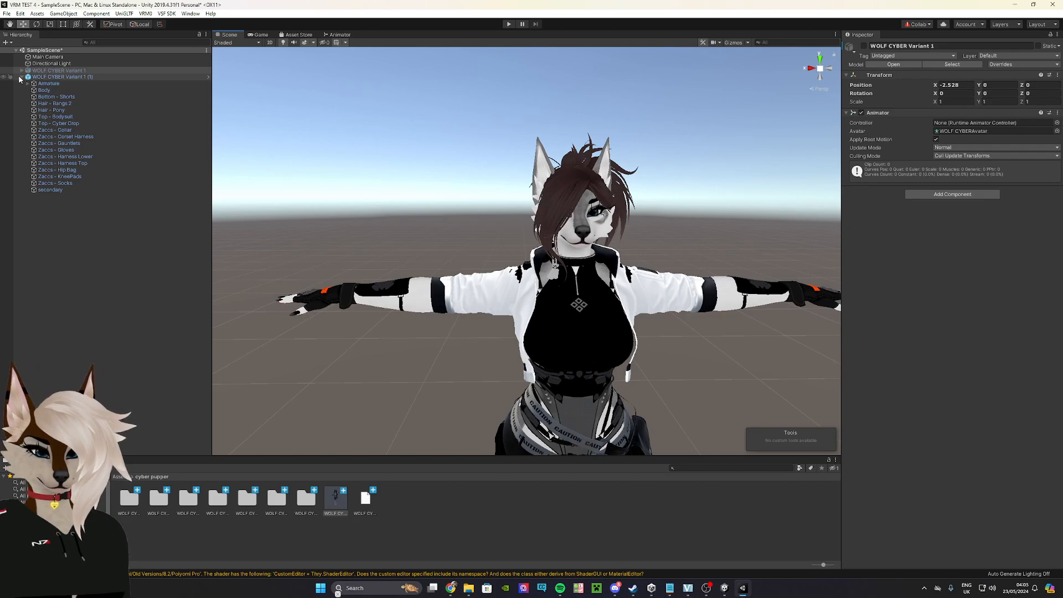
{"action": "middle_click_drag", "start_coordinate": [567, 301], "coordinate": [524, 306]}
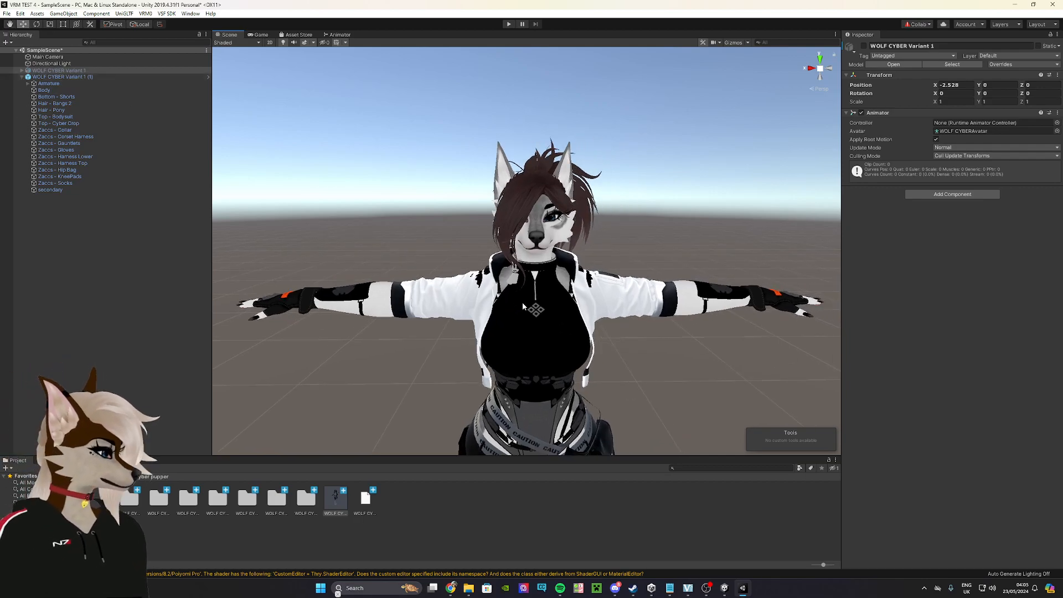
{"action": "middle_click_drag", "start_coordinate": [598, 242], "coordinate": [583, 217]}
Set the Root Bones size to 20 in the VRM Spring Bone script of the secondary object.
{"action": "left_click", "coordinate": [54, 191]}
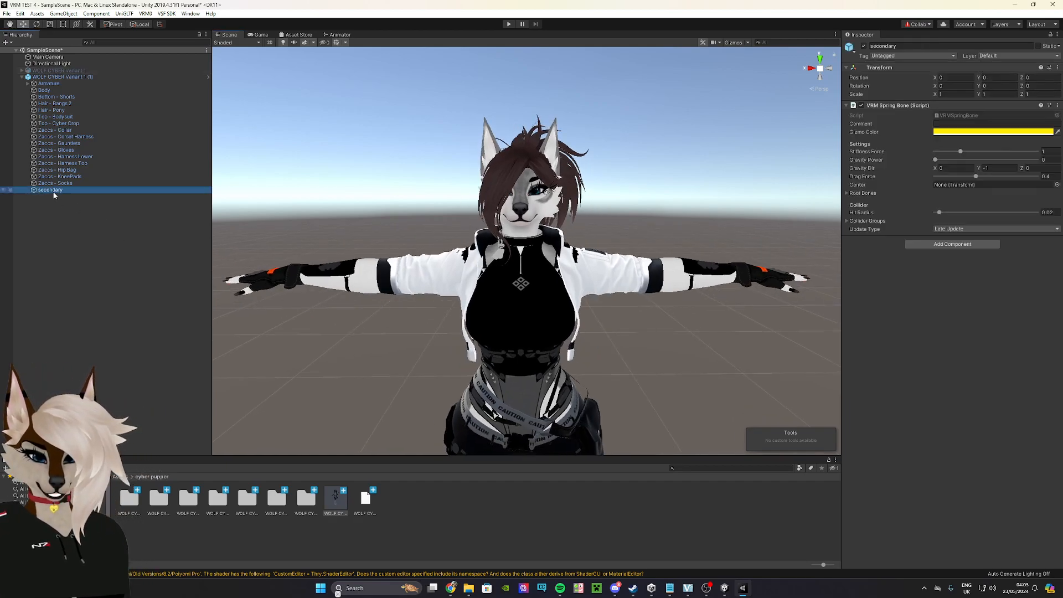
{"action": "middle_click_drag", "start_coordinate": [522, 279], "coordinate": [523, 295]}
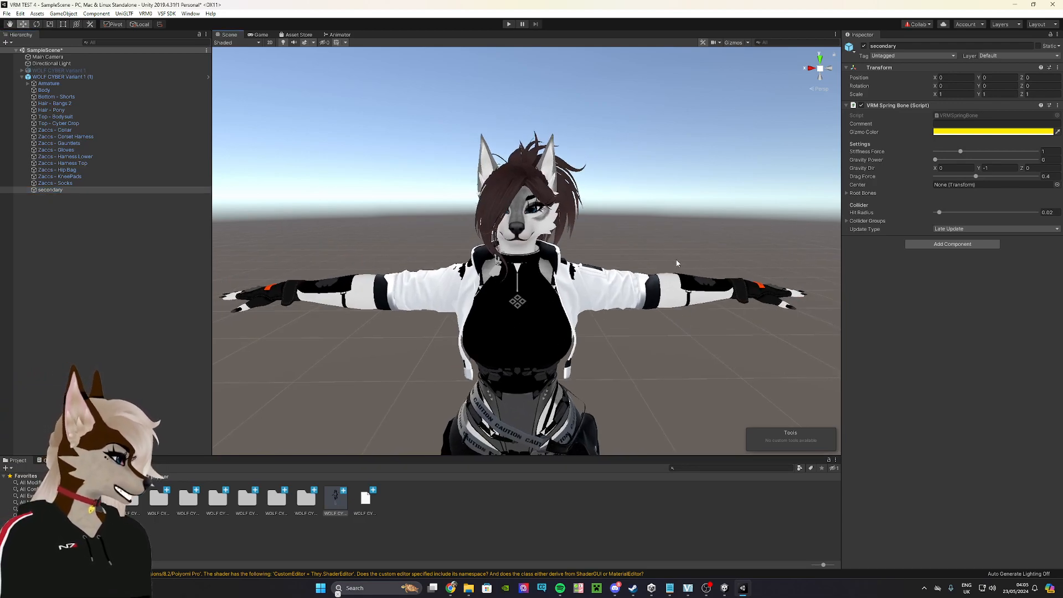
{"action": "left_click", "coordinate": [847, 193]}
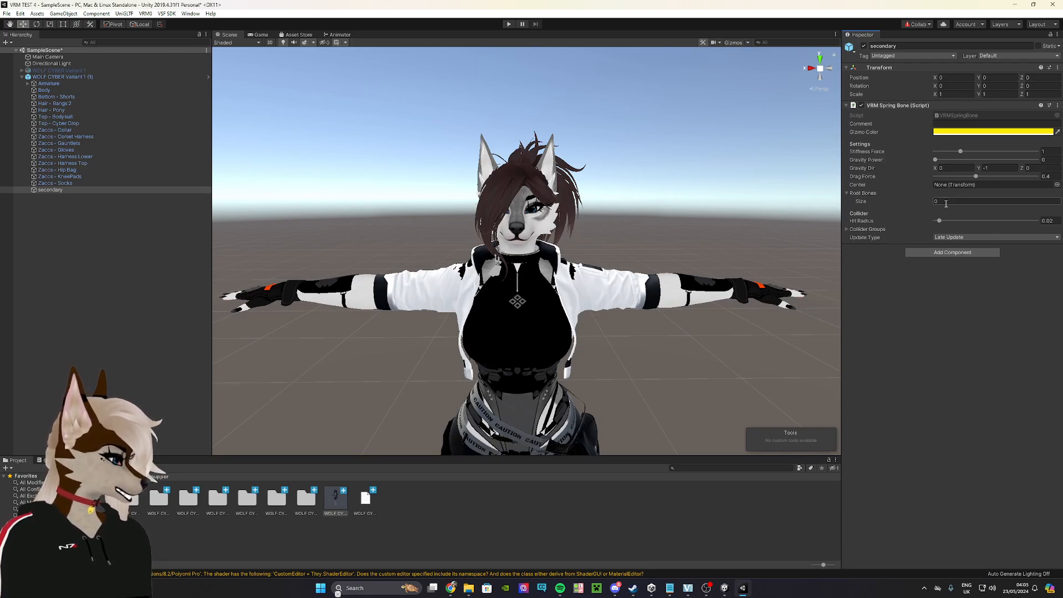
{"action": "middle_click_drag", "start_coordinate": [718, 222], "coordinate": [702, 226]}
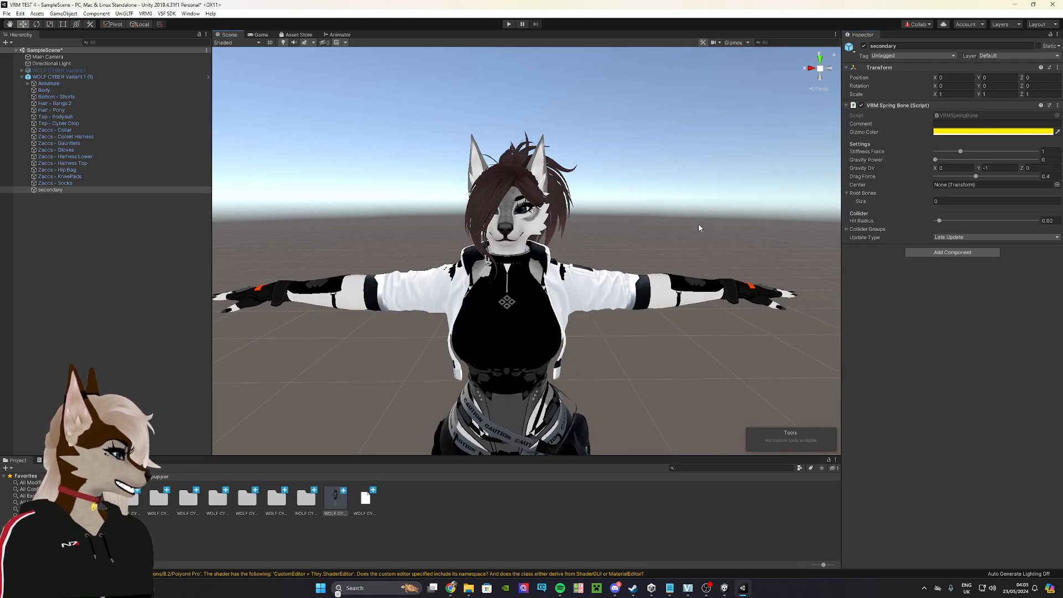
{"action": "middle_click_drag", "start_coordinate": [619, 251], "coordinate": [633, 252]}
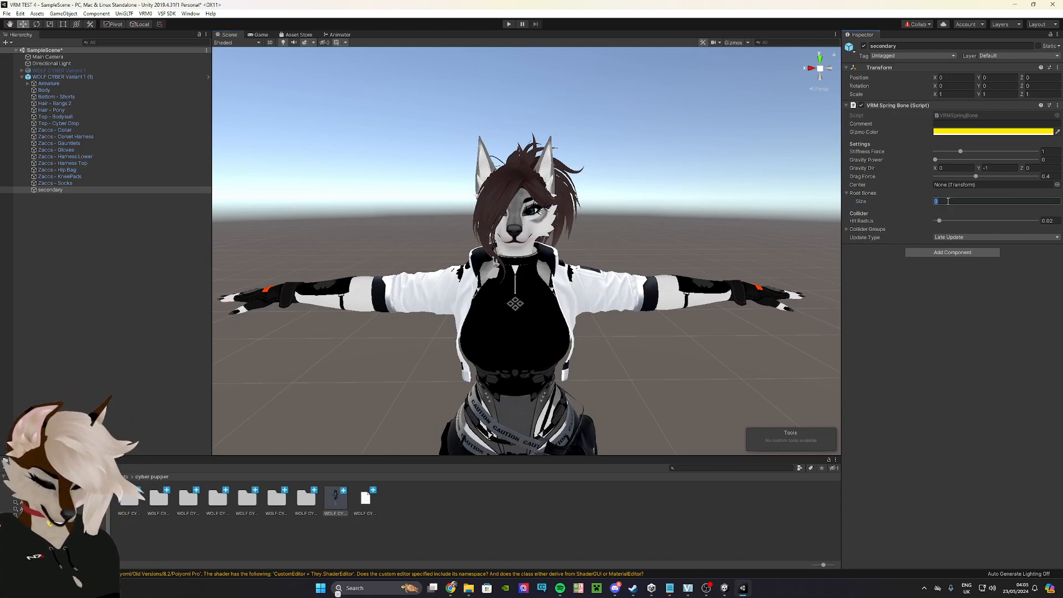
{"action": "key", "text": "Return"}
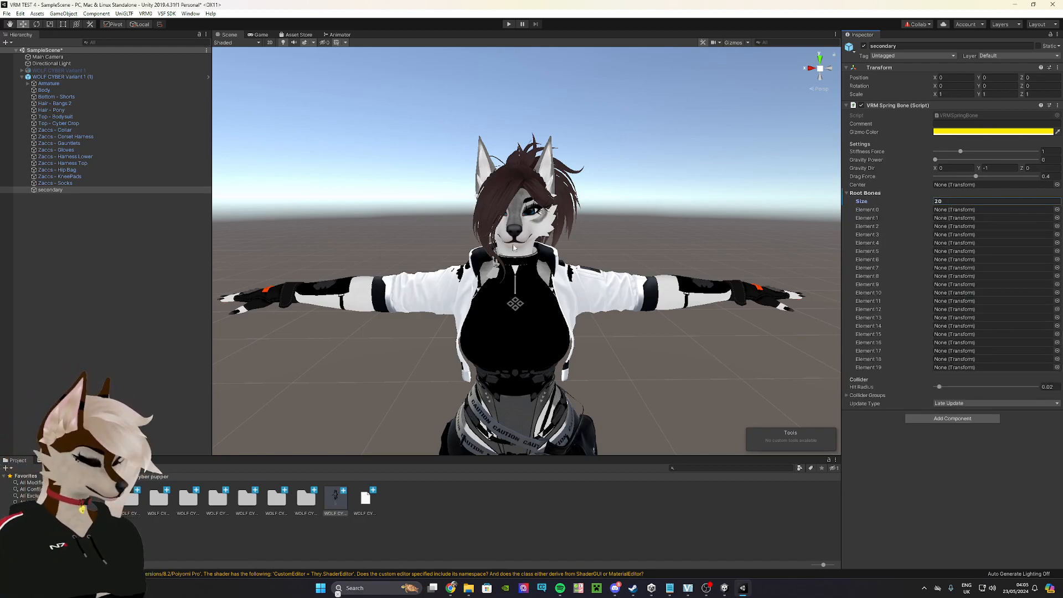
Assign the Chest bones BreastRoot_L and BreastRoot_R to Root Bones Element 0 and Element 1 of the spring bone.
{"action": "left_click", "coordinate": [27, 84]}
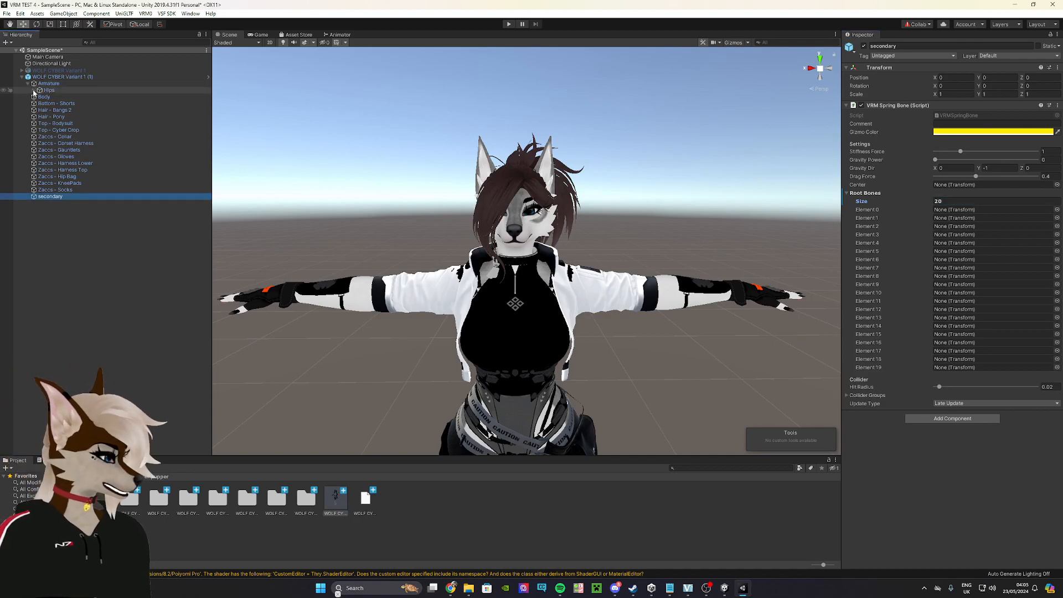
{"action": "left_click", "coordinate": [33, 90]}
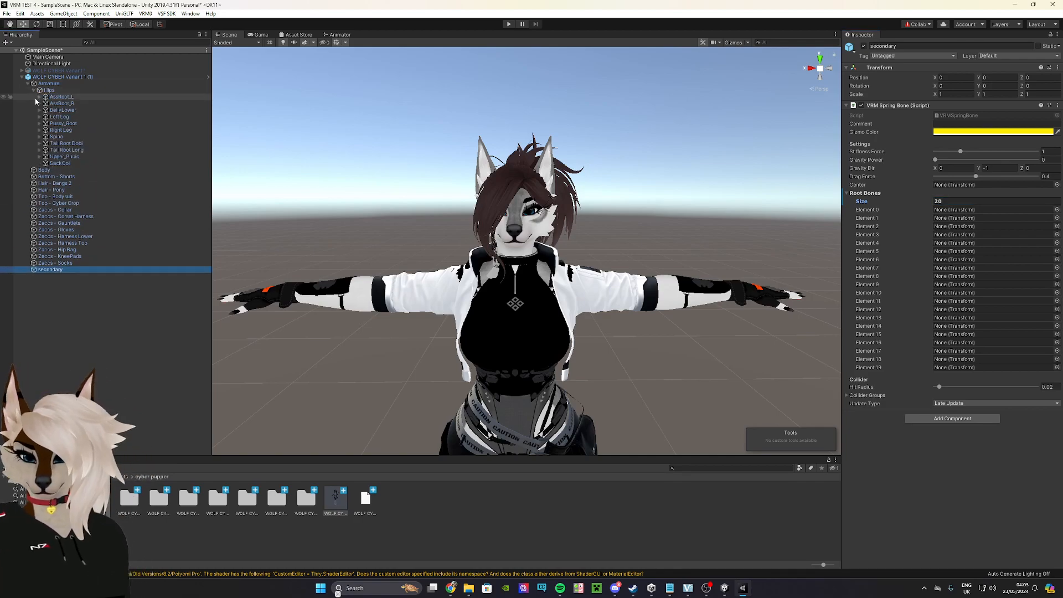
{"action": "left_click", "coordinate": [39, 137]}
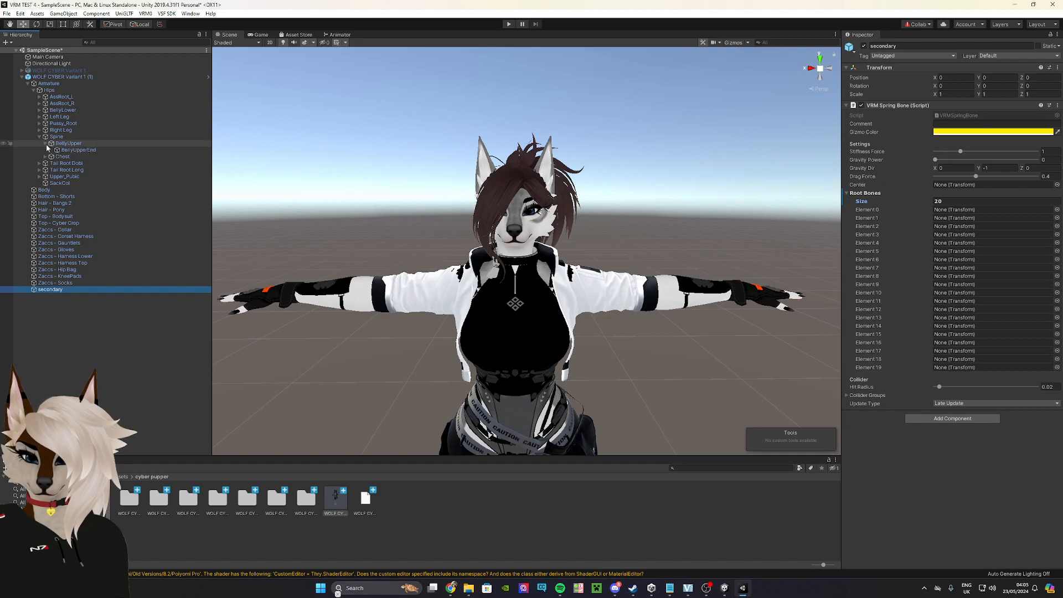
{"action": "left_click", "coordinate": [44, 150]}
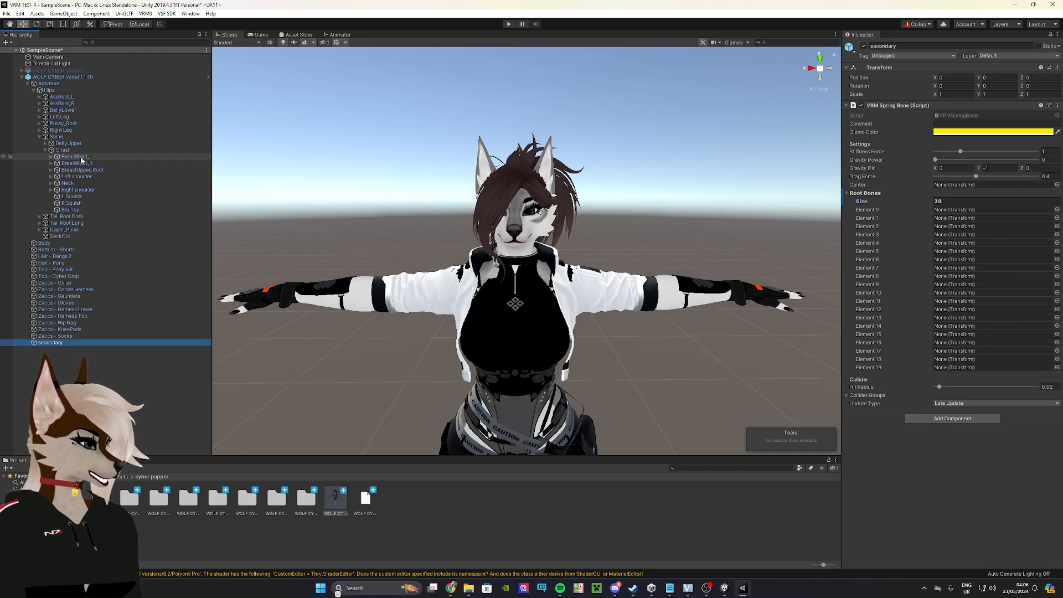
{"action": "left_click_drag", "start_coordinate": [82, 159], "coordinate": [946, 212]}
{"action": "left_click_drag", "start_coordinate": [83, 163], "coordinate": [955, 221]}
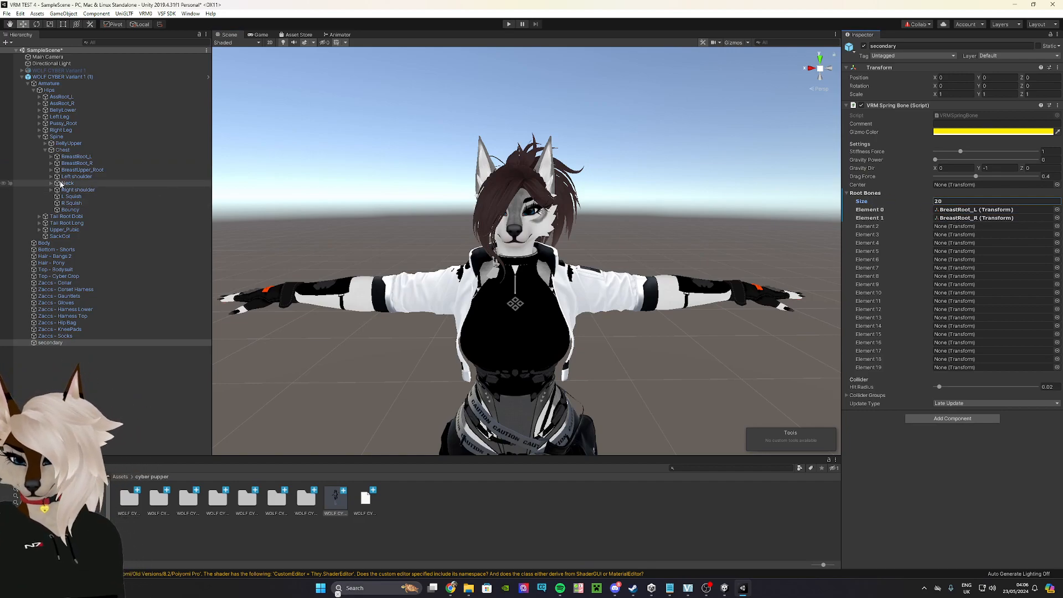
Expand the Neck and Head bones to the Cheek Fluff Root and assign Cheek_L to Root Bones Element 2 of the secondary object.
{"action": "left_click", "coordinate": [47, 184]}
{"action": "left_click", "coordinate": [51, 183]}
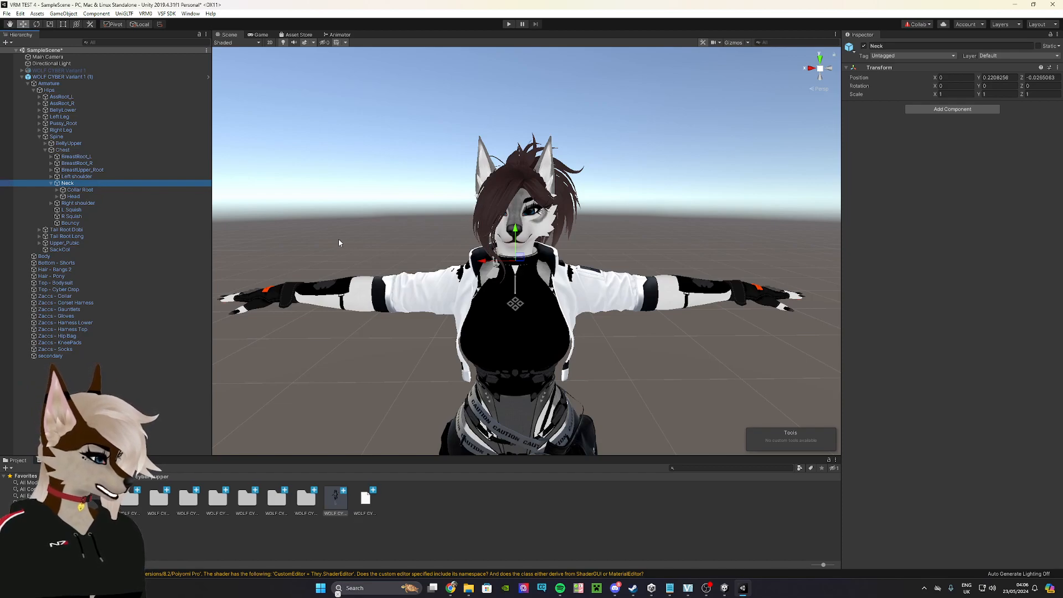
{"action": "left_click", "coordinate": [57, 196]}
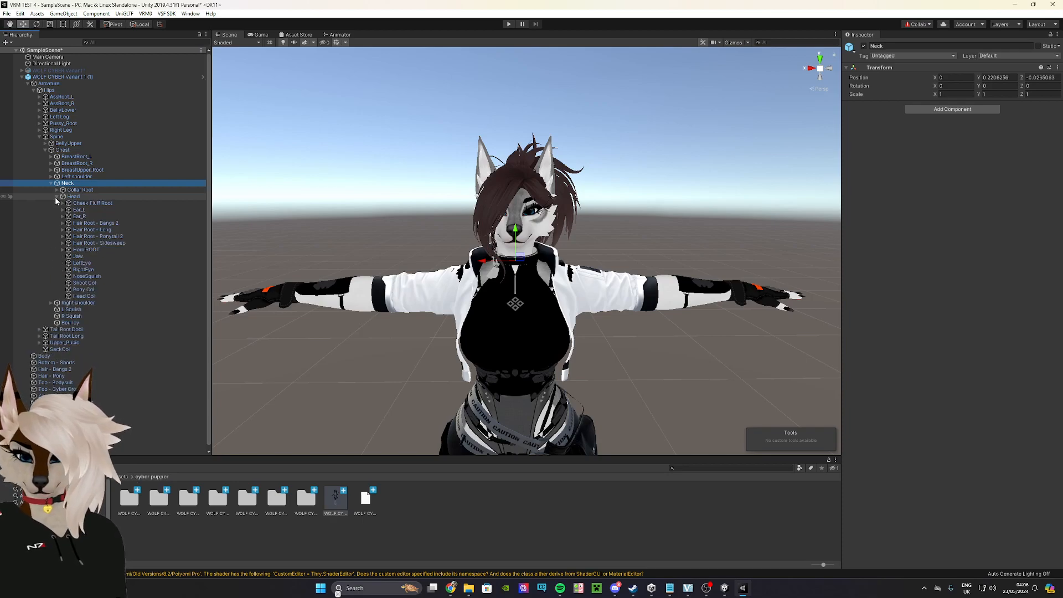
{"action": "scroll", "coordinate": [72, 221], "scroll_direction": "down", "scroll_amount": 1}
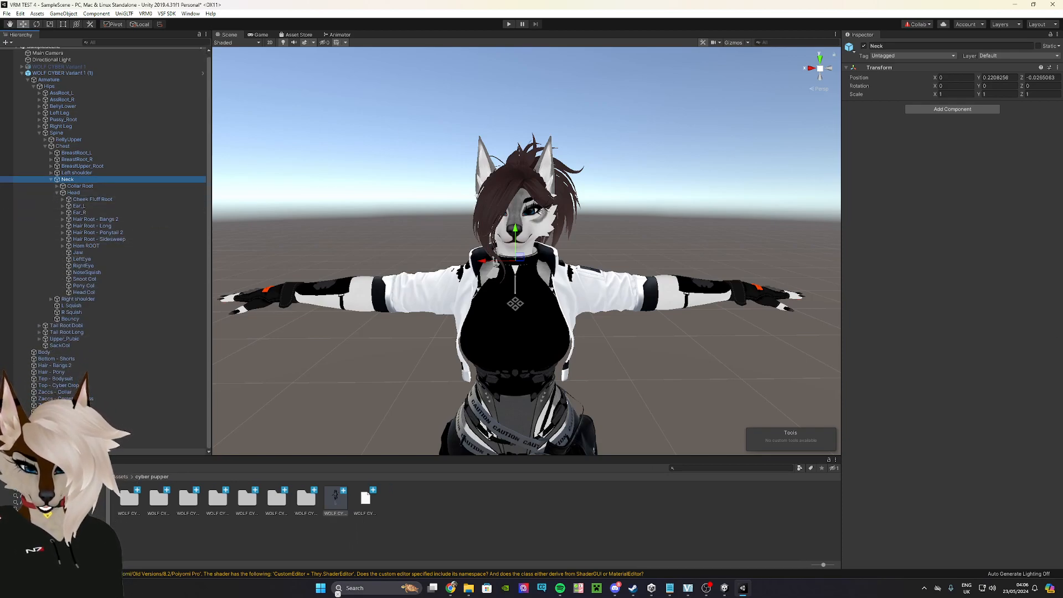
{"action": "left_click", "coordinate": [67, 451]}
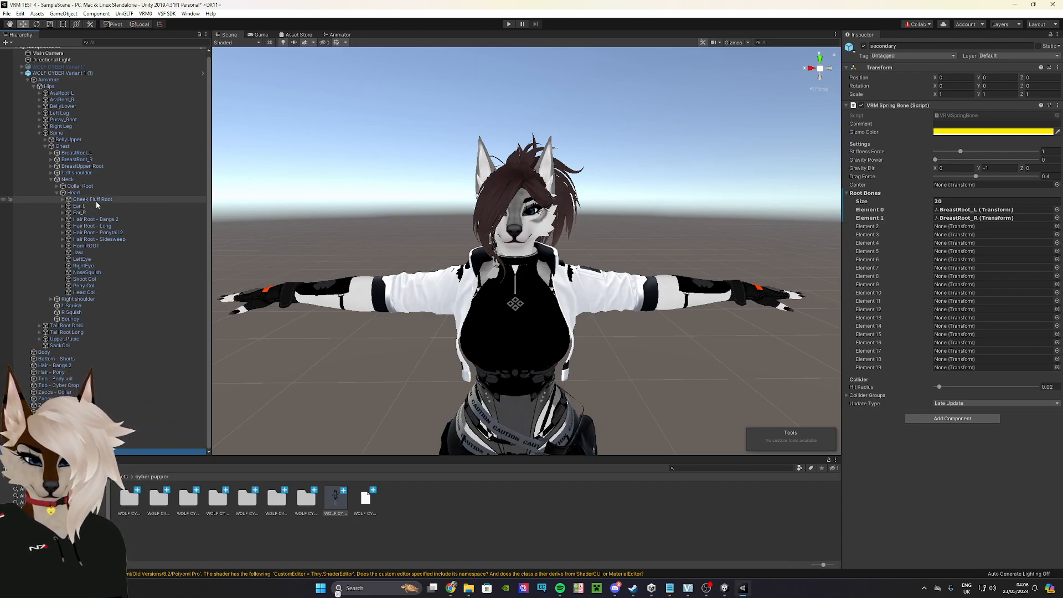
{"action": "left_click", "coordinate": [63, 199]}
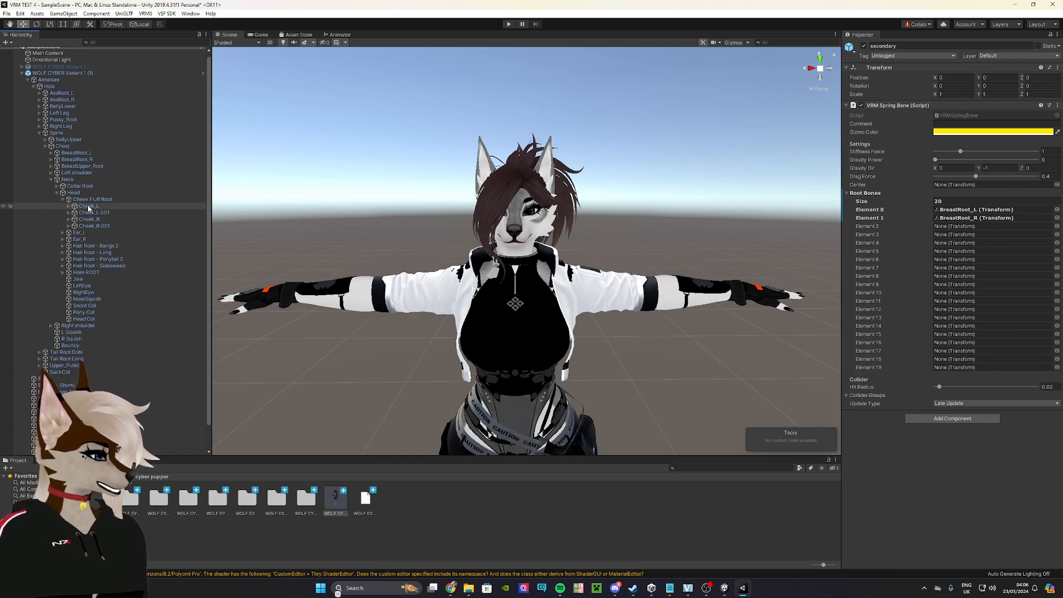
{"action": "left_click_drag", "start_coordinate": [89, 207], "coordinate": [953, 226]}
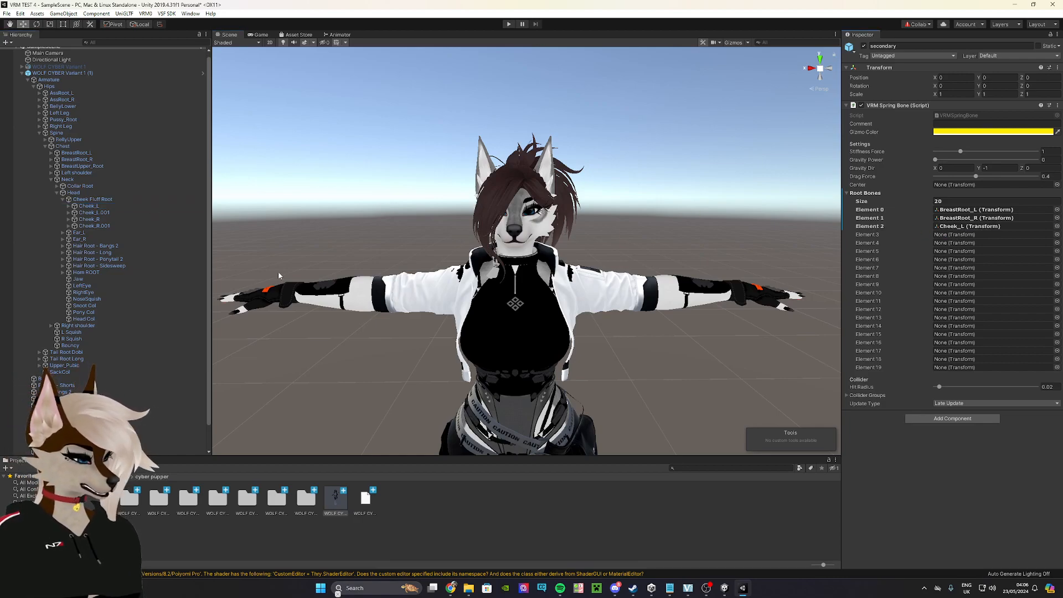
Assign Cheek_L.001, Cheek_R, Cheek_R.001, Ear_L and Ear_R to Root Bones Elements 3 through 7 in that order.
{"action": "left_click", "coordinate": [135, 215]}
{"action": "left_click_drag", "start_coordinate": [135, 218], "coordinate": [955, 235]}
{"action": "left_click_drag", "start_coordinate": [101, 221], "coordinate": [949, 246]}
{"action": "left_click_drag", "start_coordinate": [94, 226], "coordinate": [954, 254]}
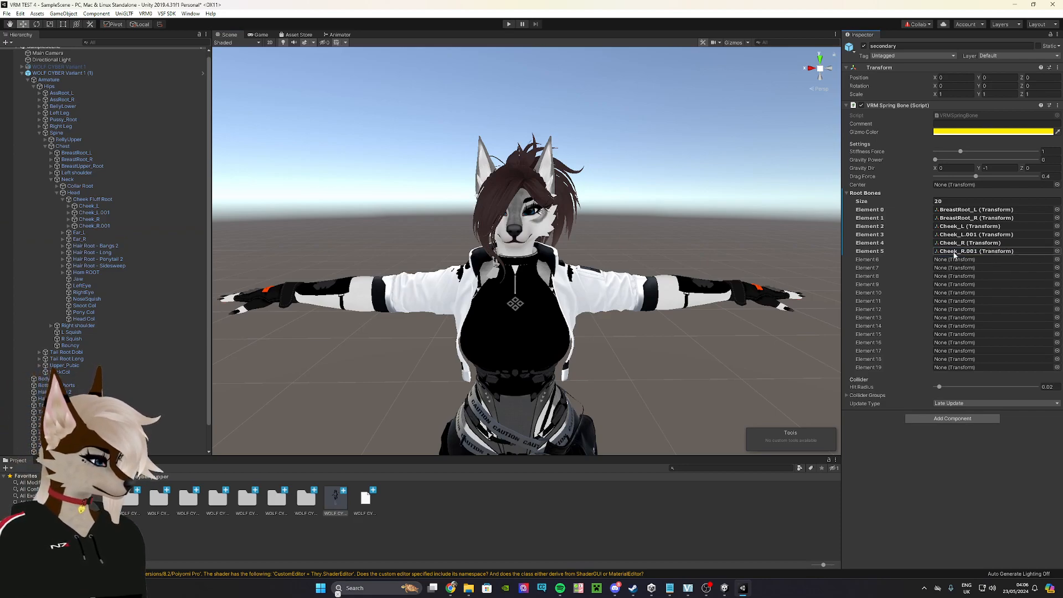
{"action": "left_click_drag", "start_coordinate": [81, 234], "coordinate": [967, 261]}
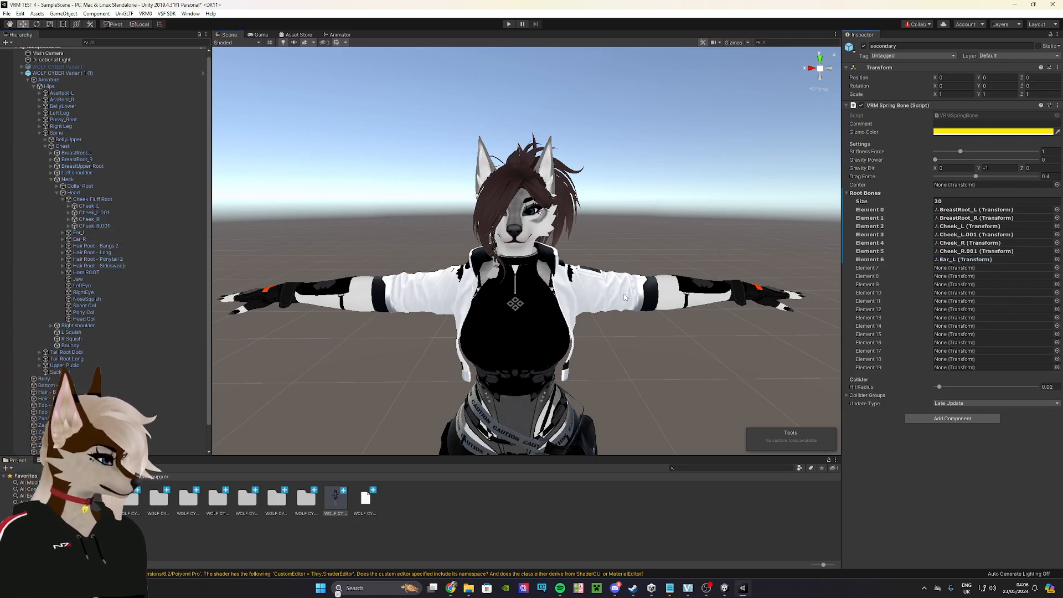
{"action": "left_click_drag", "start_coordinate": [80, 238], "coordinate": [957, 271]}
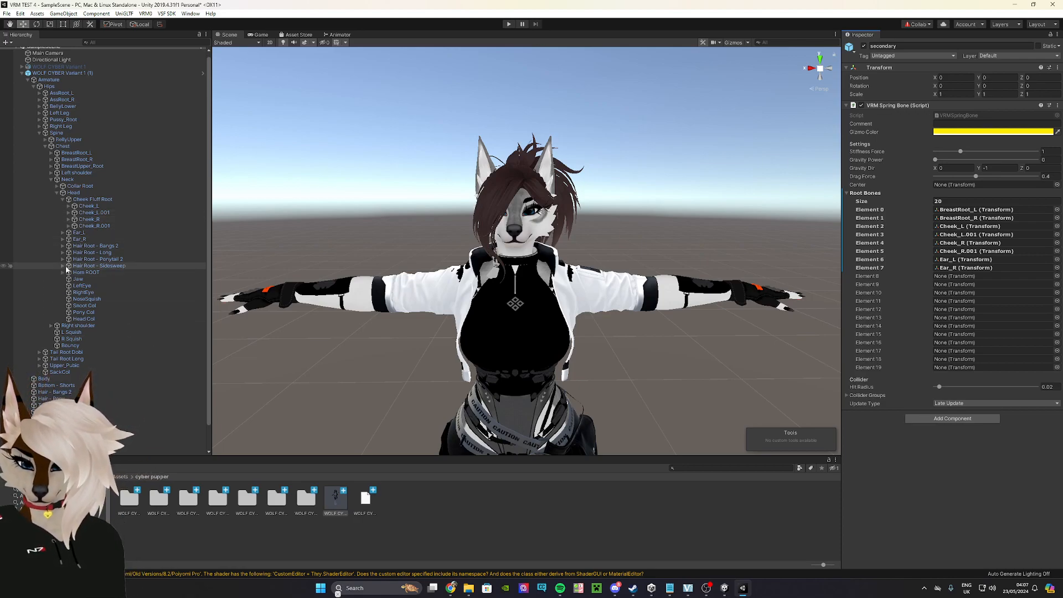
Test-move Hair Root.003 of the Sidesweep root and LFS of the Long root along X to check which hair they drive.
{"action": "left_click", "coordinate": [105, 254]}
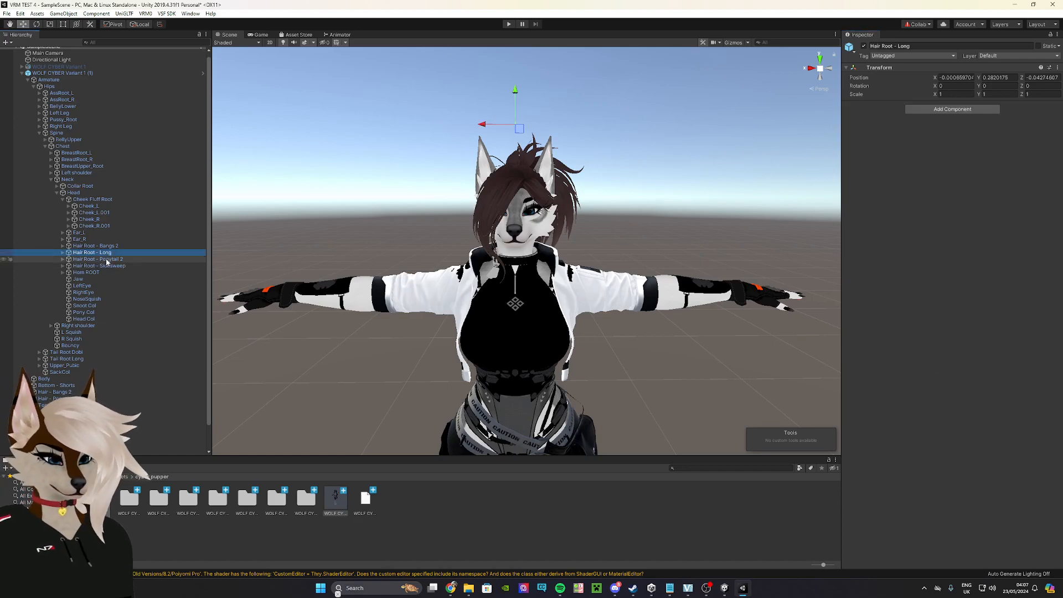
{"action": "left_click", "coordinate": [107, 266]}
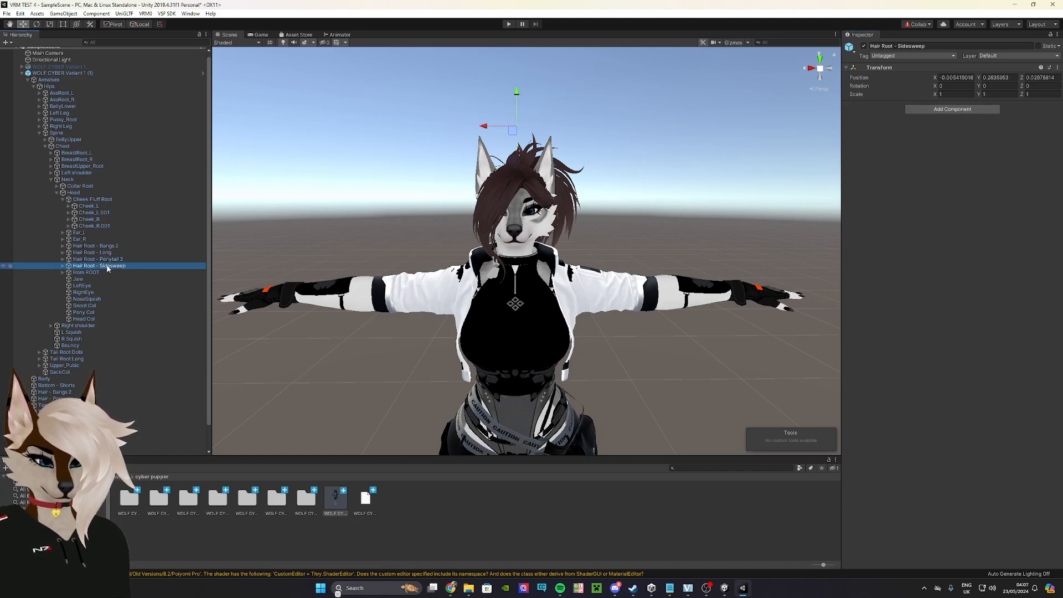
{"action": "left_click", "coordinate": [63, 267]}
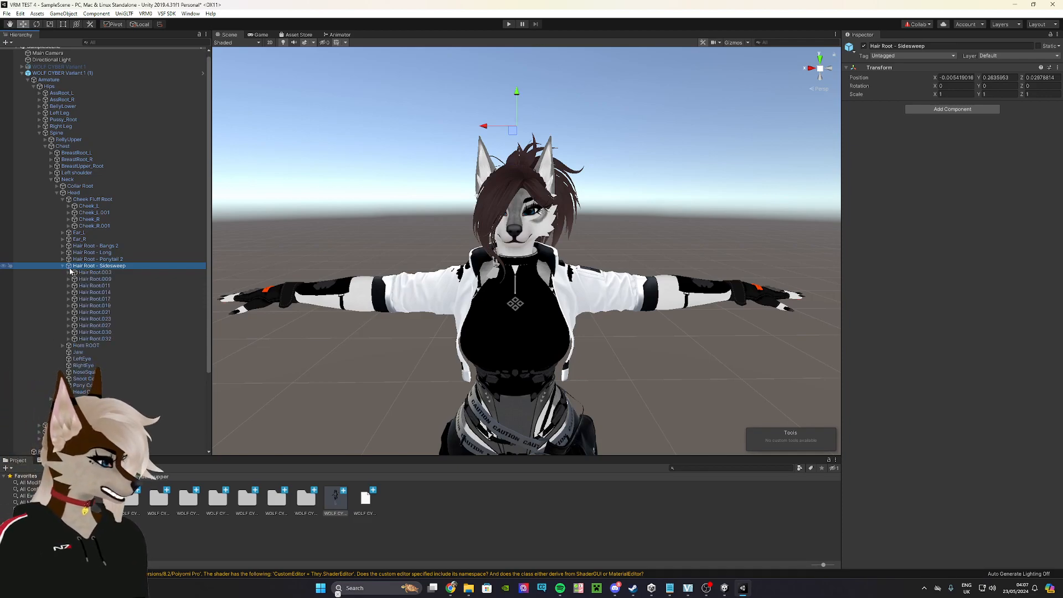
{"action": "left_click", "coordinate": [91, 272]}
{"action": "left_click_drag", "start_coordinate": [496, 186], "coordinate": [466, 190]}
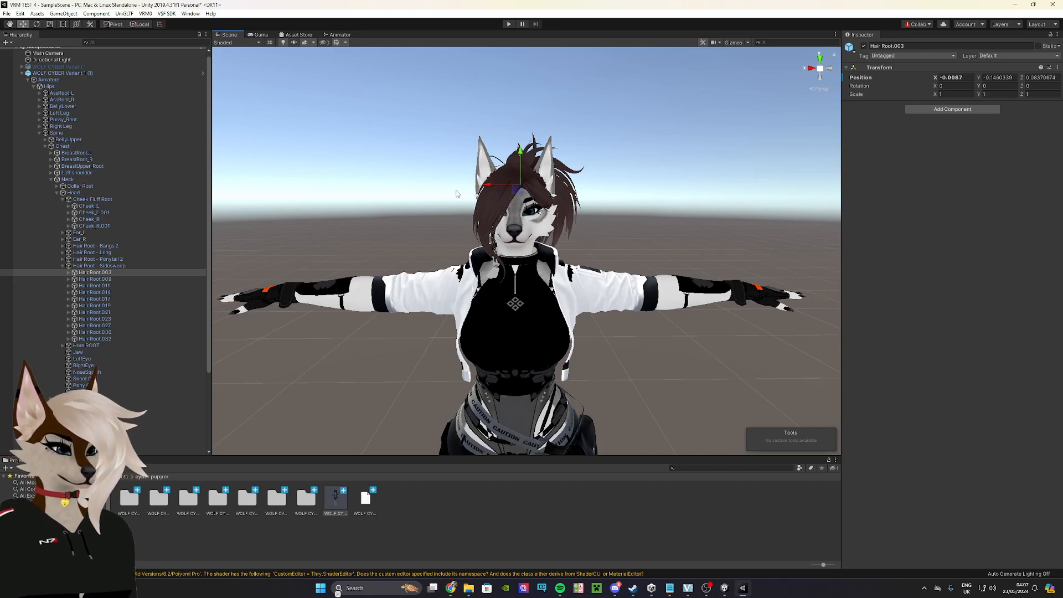
{"action": "left_click", "coordinate": [62, 267]}
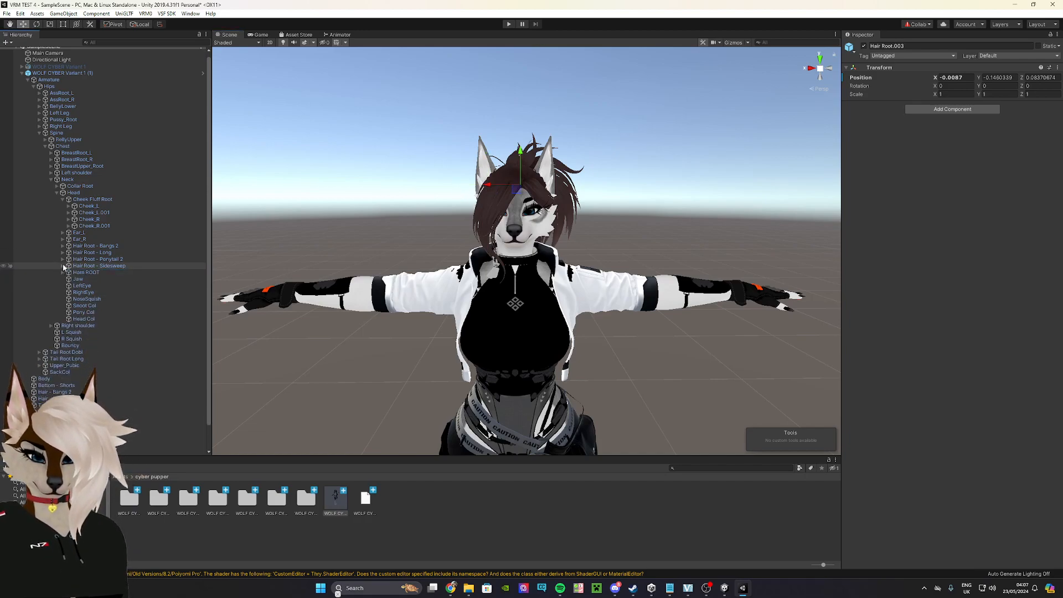
{"action": "left_click", "coordinate": [62, 252]}
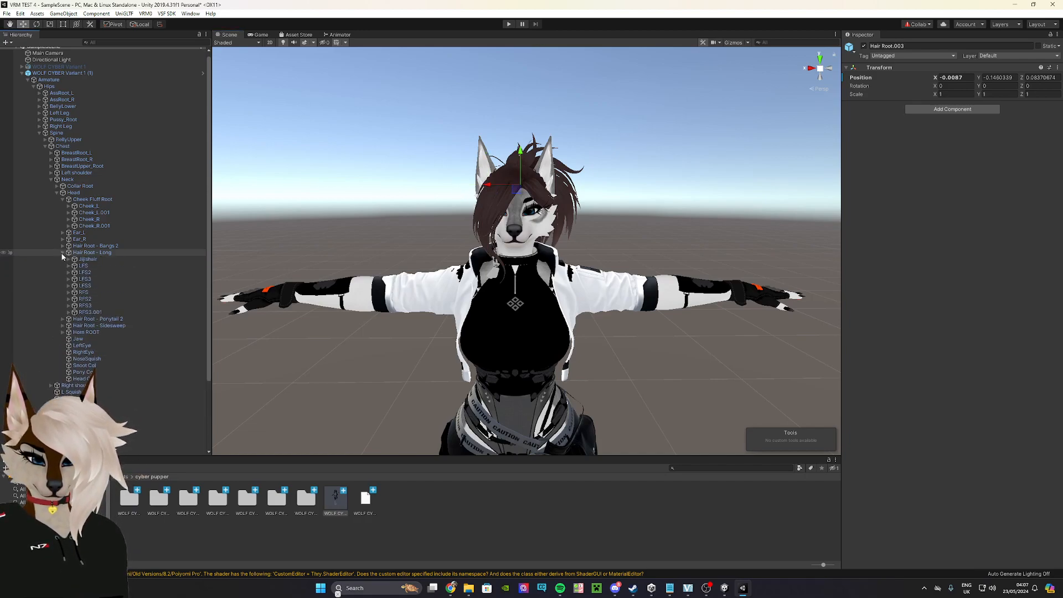
{"action": "left_click", "coordinate": [93, 265]}
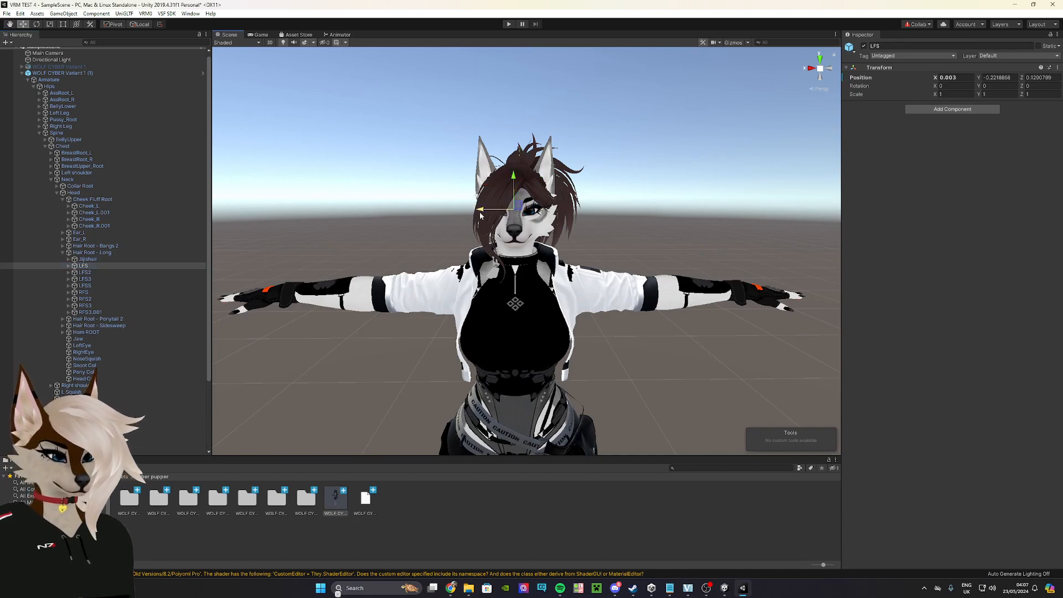
Find RS bang DJ 1 under Hair Root - Bangs 2 and assign it to Root Bones Element 8 of the secondary object.
{"action": "left_click", "coordinate": [78, 247]}
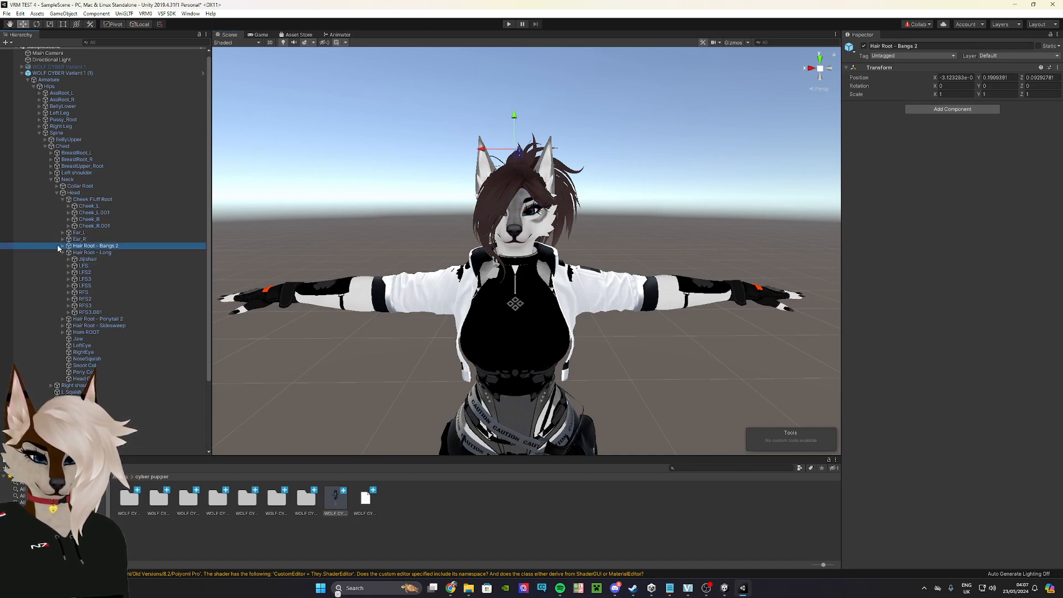
{"action": "left_click", "coordinate": [63, 252]}
{"action": "left_click", "coordinate": [62, 246]}
{"action": "left_click", "coordinate": [106, 253]}
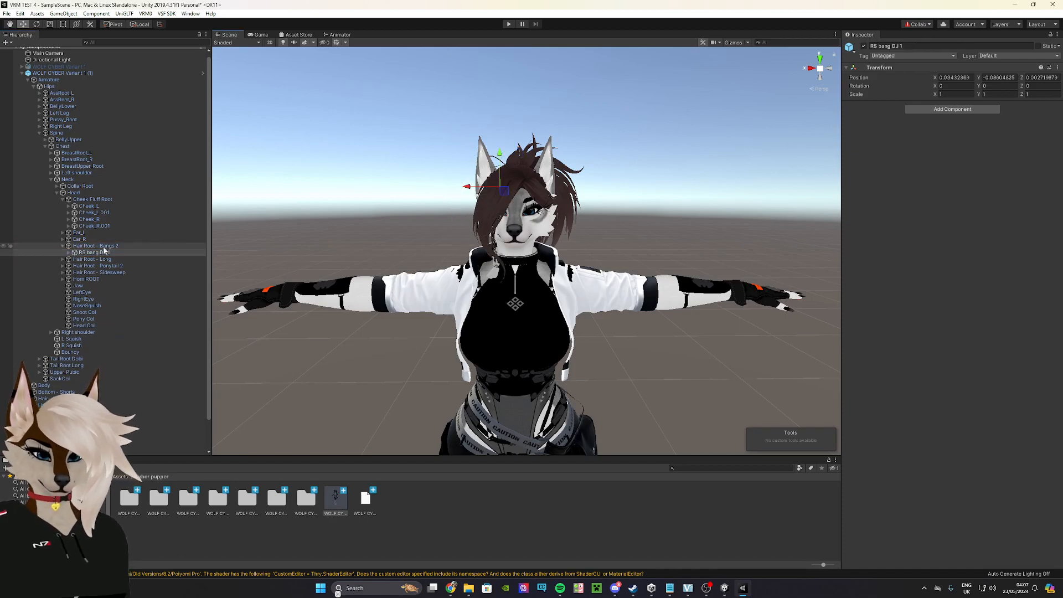
{"action": "scroll", "coordinate": [89, 254], "scroll_direction": "down", "scroll_amount": 2}
{"action": "scroll", "coordinate": [270, 223], "scroll_direction": "down", "scroll_amount": 2}
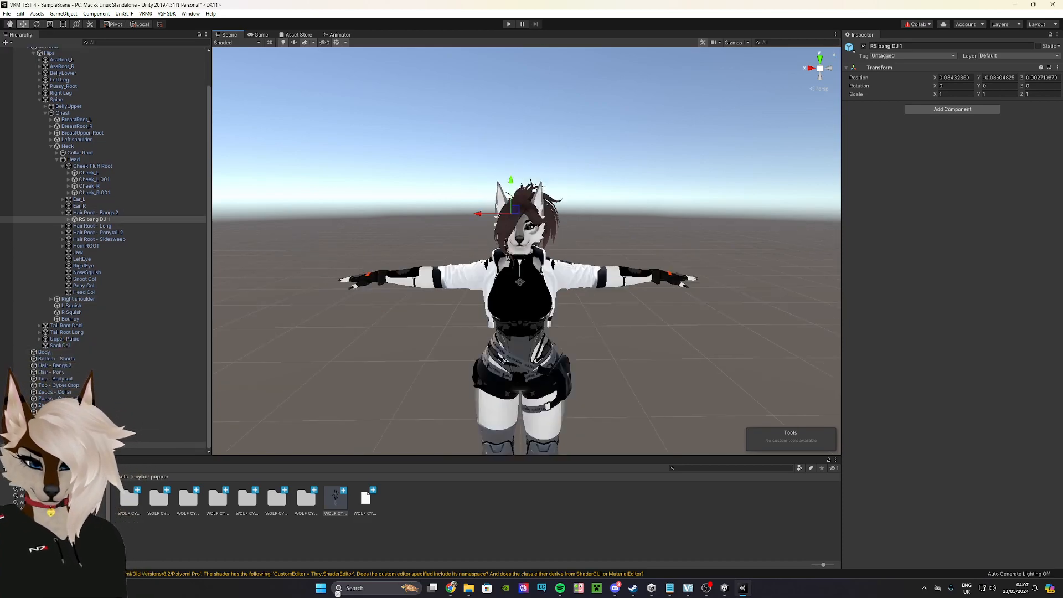
{"action": "left_click", "coordinate": [61, 445]}
{"action": "scroll", "coordinate": [98, 219], "scroll_direction": "up", "scroll_amount": 1}
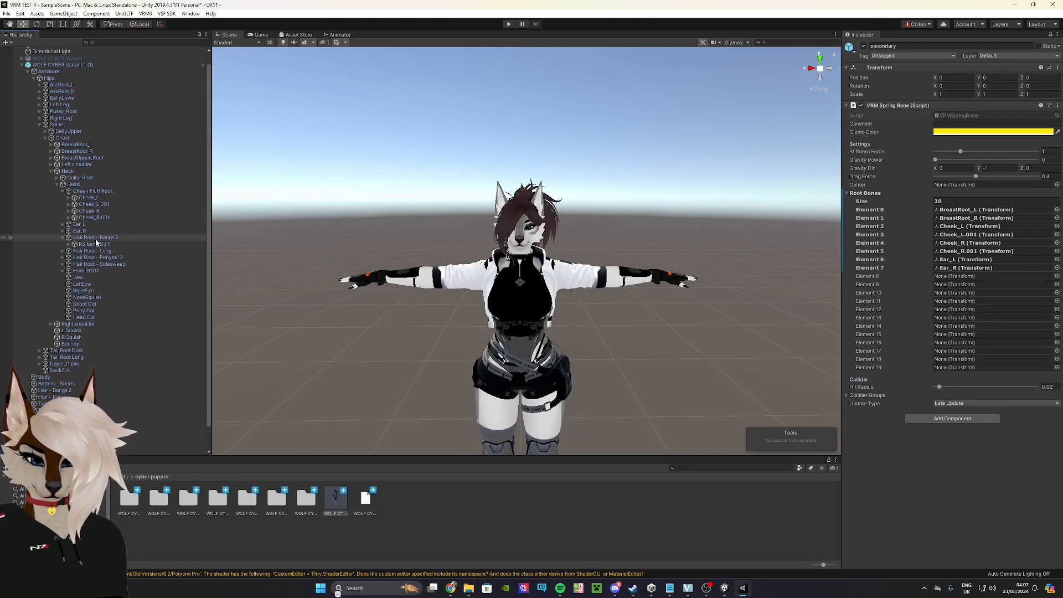
{"action": "left_click_drag", "start_coordinate": [95, 242], "coordinate": [968, 279]}
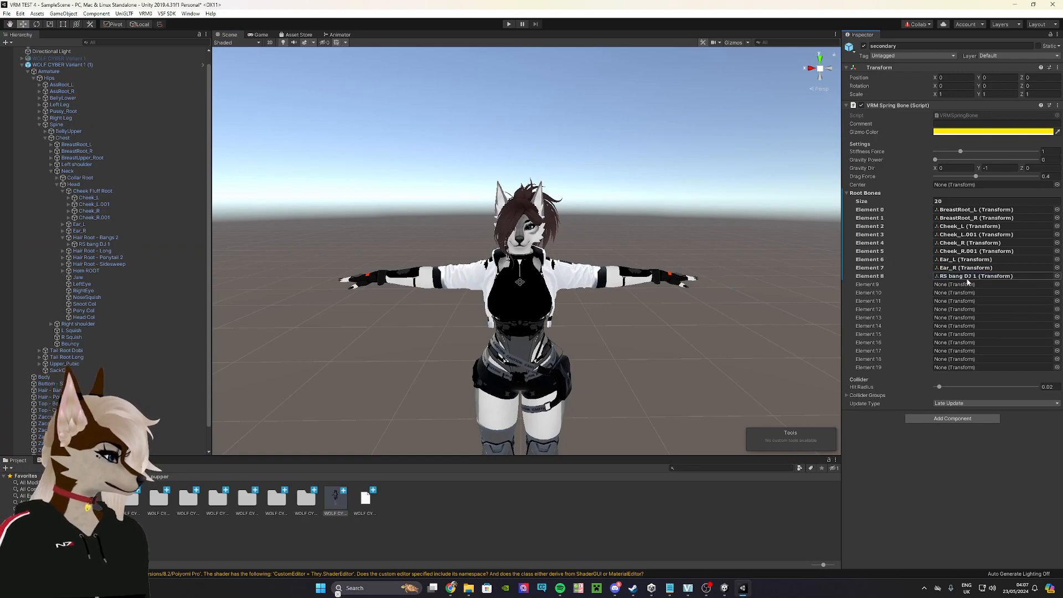
Assign the child bone RS bang DJ 1.003 to Root Bones Element 9 of the secondary object.
{"action": "left_click", "coordinate": [68, 244]}
{"action": "left_click", "coordinate": [91, 251]}
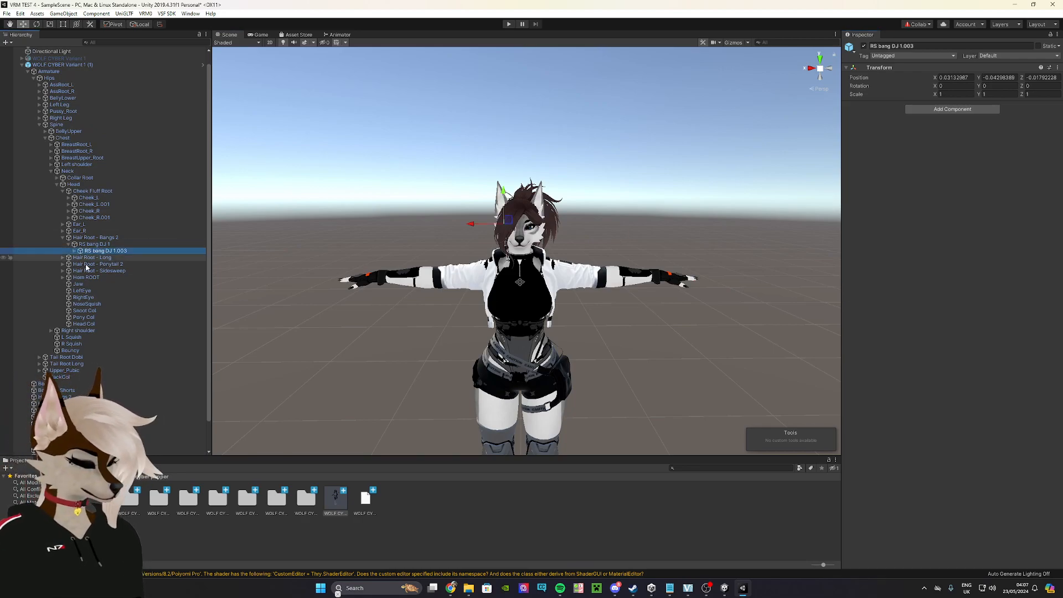
{"action": "scroll", "coordinate": [93, 420], "scroll_direction": "down", "scroll_amount": 2}
{"action": "left_click", "coordinate": [100, 451]}
{"action": "scroll", "coordinate": [115, 233], "scroll_direction": "up", "scroll_amount": 1}
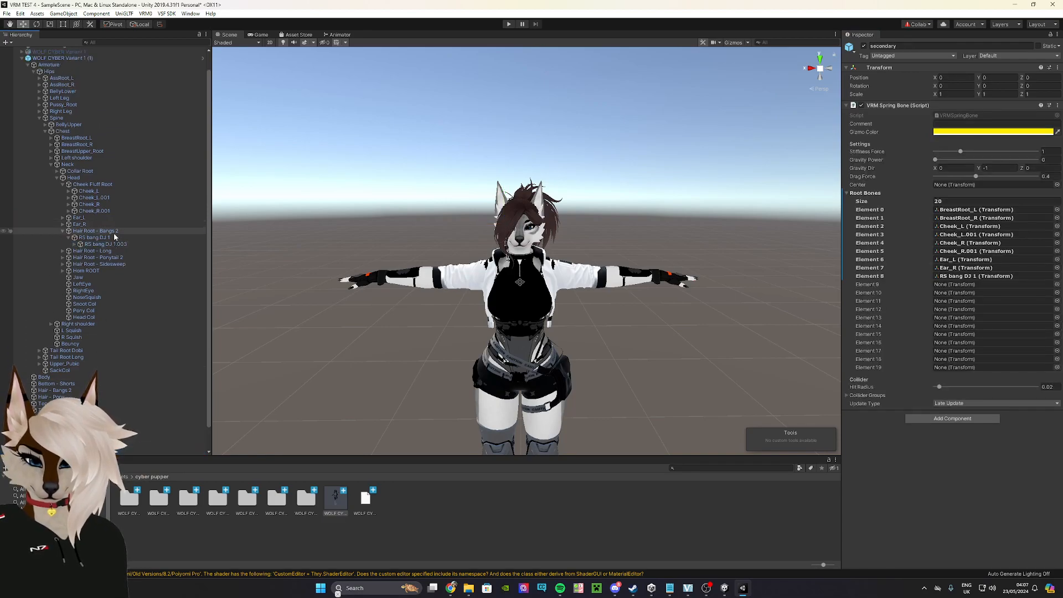
{"action": "left_click_drag", "start_coordinate": [106, 245], "coordinate": [951, 285]}
{"action": "scroll", "coordinate": [654, 294], "scroll_direction": "up", "scroll_amount": 4}
{"action": "scroll", "coordinate": [554, 282], "scroll_direction": "down", "scroll_amount": 2}
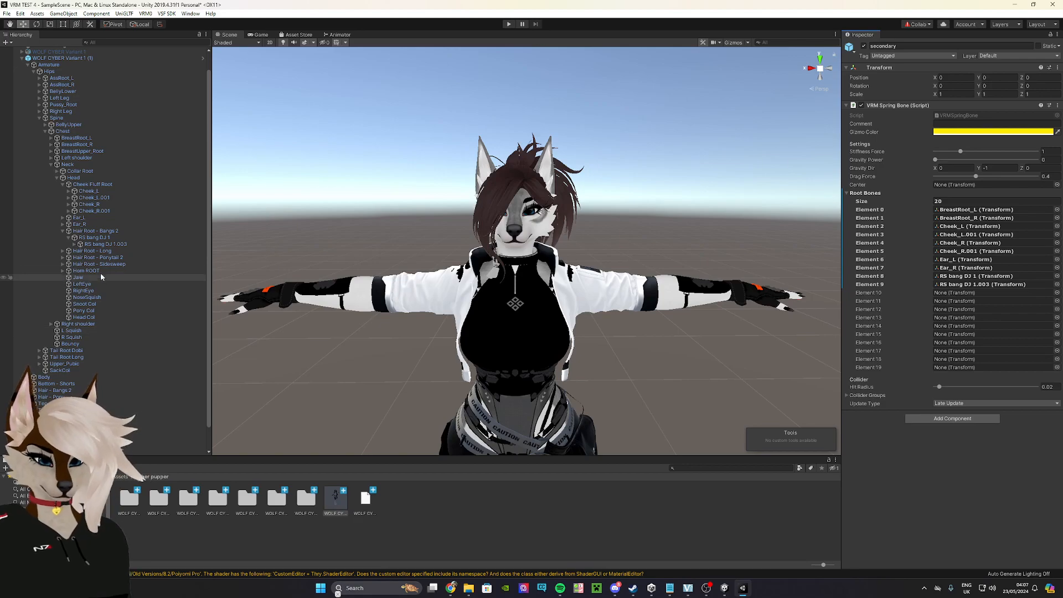
Test-move RS bang DJ 1.004 along X to check which part of the bangs follows it, undoing the shifts.
{"action": "left_click", "coordinate": [75, 245]}
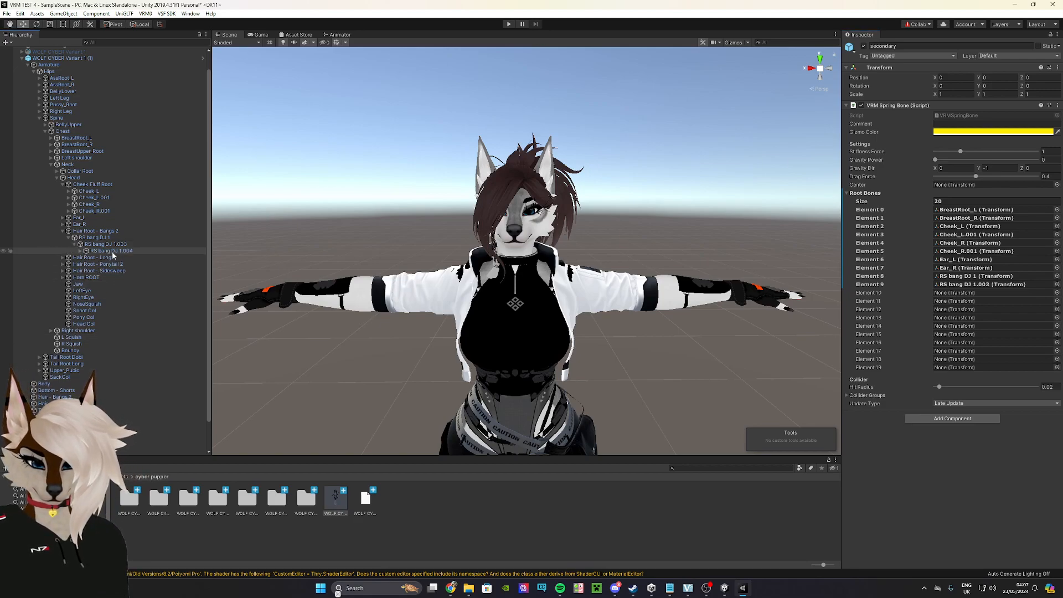
{"action": "left_click", "coordinate": [110, 251]}
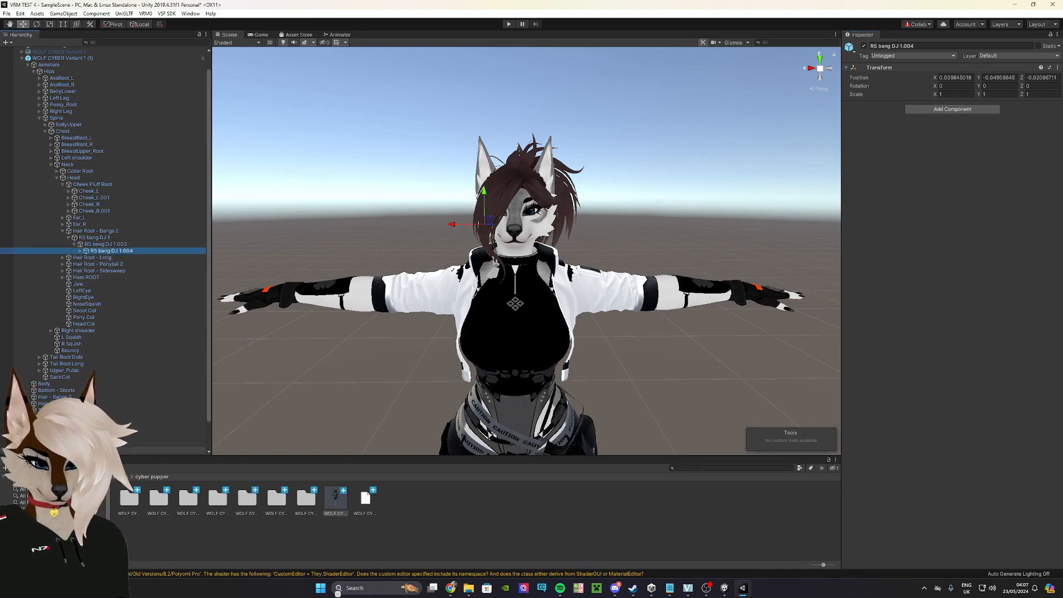
{"action": "scroll", "coordinate": [118, 382], "scroll_direction": "down", "scroll_amount": 2}
{"action": "left_click_drag", "start_coordinate": [453, 224], "coordinate": [441, 227]}
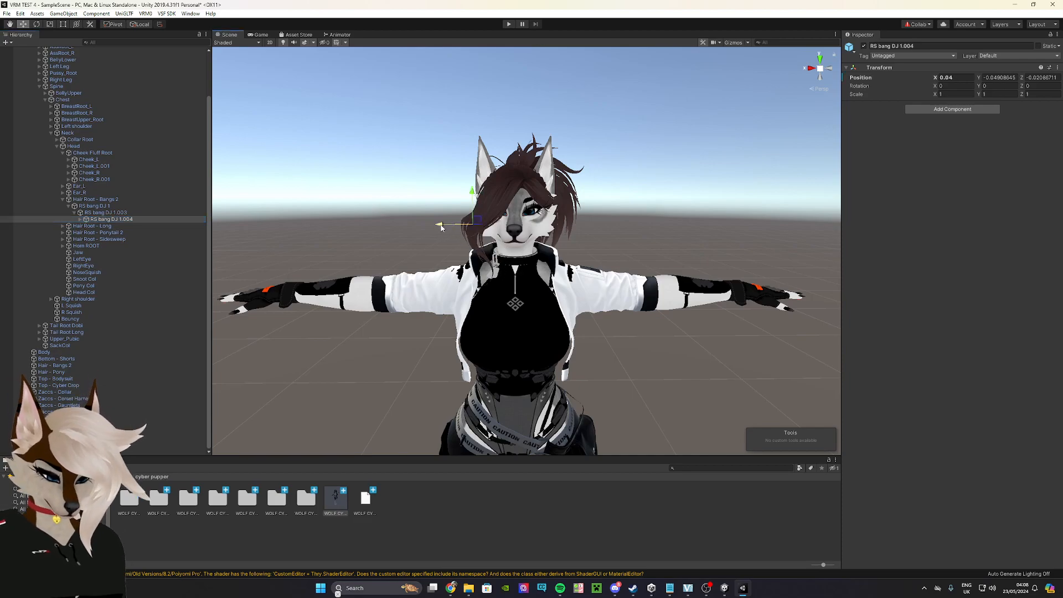
{"action": "left_click", "coordinate": [108, 208]}
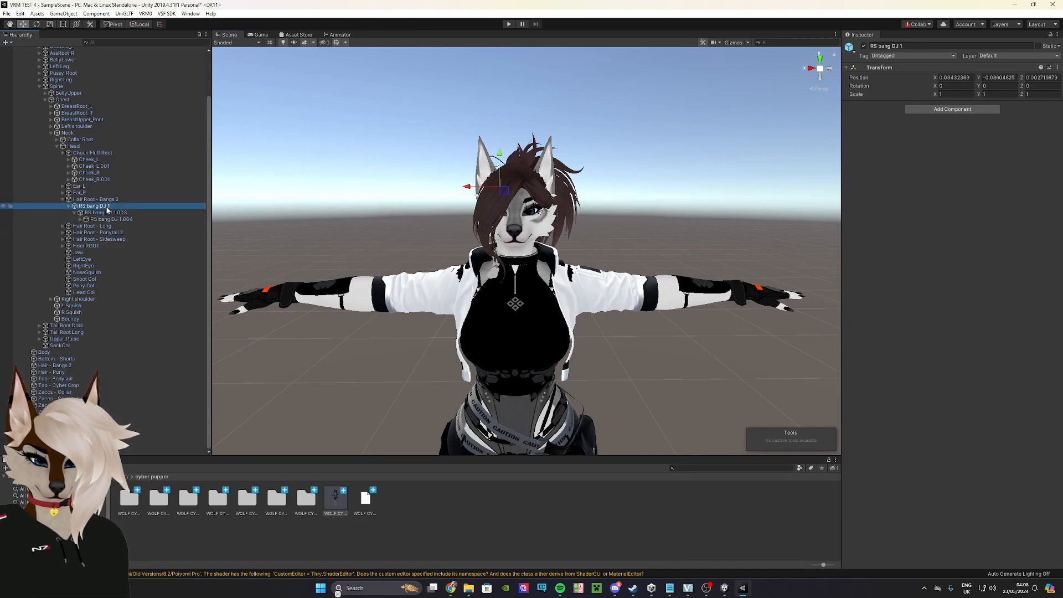
{"action": "left_click", "coordinate": [68, 207]}
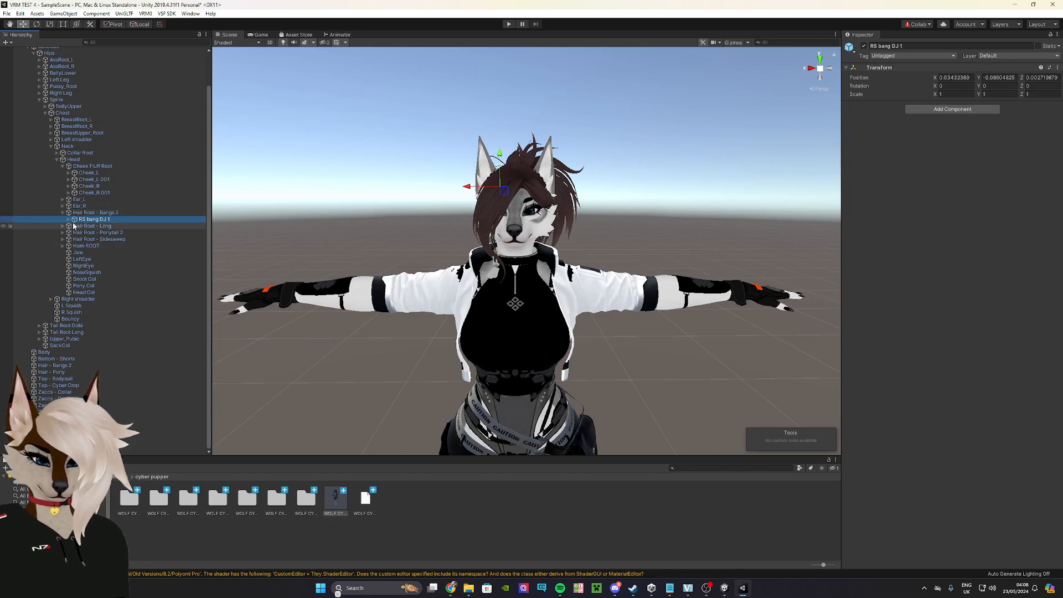
{"action": "left_click", "coordinate": [69, 219]}
{"action": "left_click", "coordinate": [105, 226]}
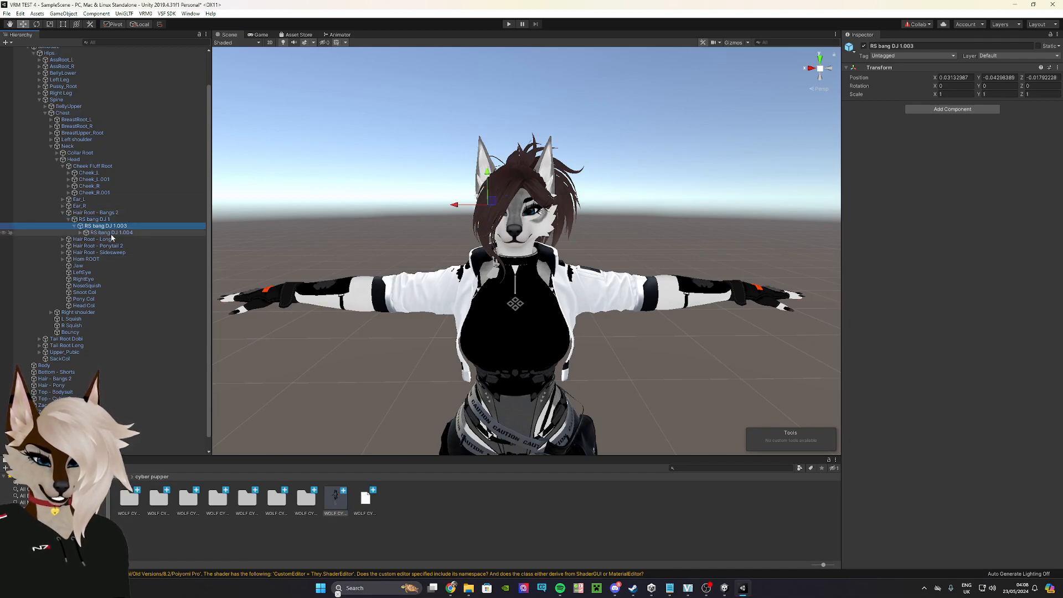
{"action": "left_click", "coordinate": [110, 233]}
{"action": "left_click_drag", "start_coordinate": [454, 225], "coordinate": [427, 228]}
{"action": "key", "text": "ctrl+z"}
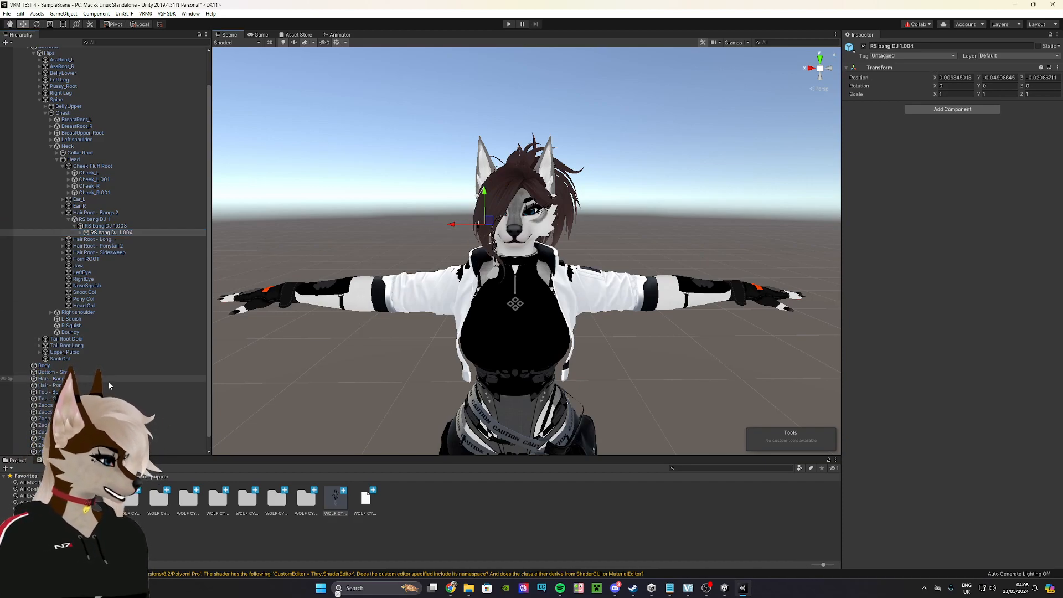
Clear Root Bones Element 9 on the secondary object and locate the bone assigned to Element 8 in the hierarchy.
{"action": "scroll", "coordinate": [119, 366], "scroll_direction": "down", "scroll_amount": 1}
{"action": "left_click", "coordinate": [67, 452]}
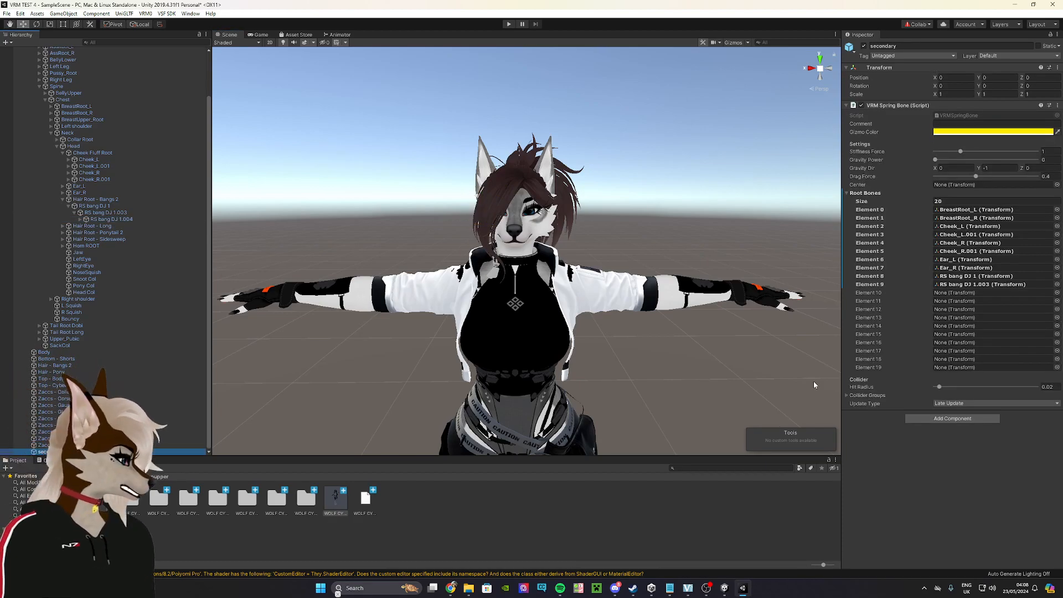
{"action": "left_click", "coordinate": [954, 284]}
{"action": "key", "text": "Delete"}
{"action": "left_click", "coordinate": [960, 276]}
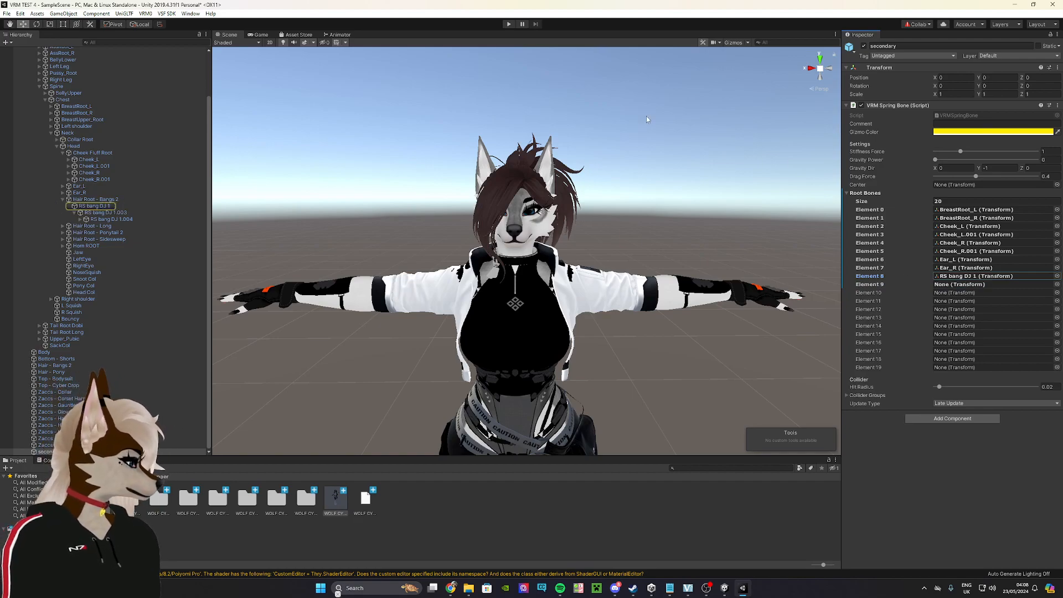
{"action": "left_click", "coordinate": [734, 43]}
{"action": "left_click", "coordinate": [734, 42]}
{"action": "right_click_drag", "start_coordinate": [432, 246], "coordinate": [411, 233]}
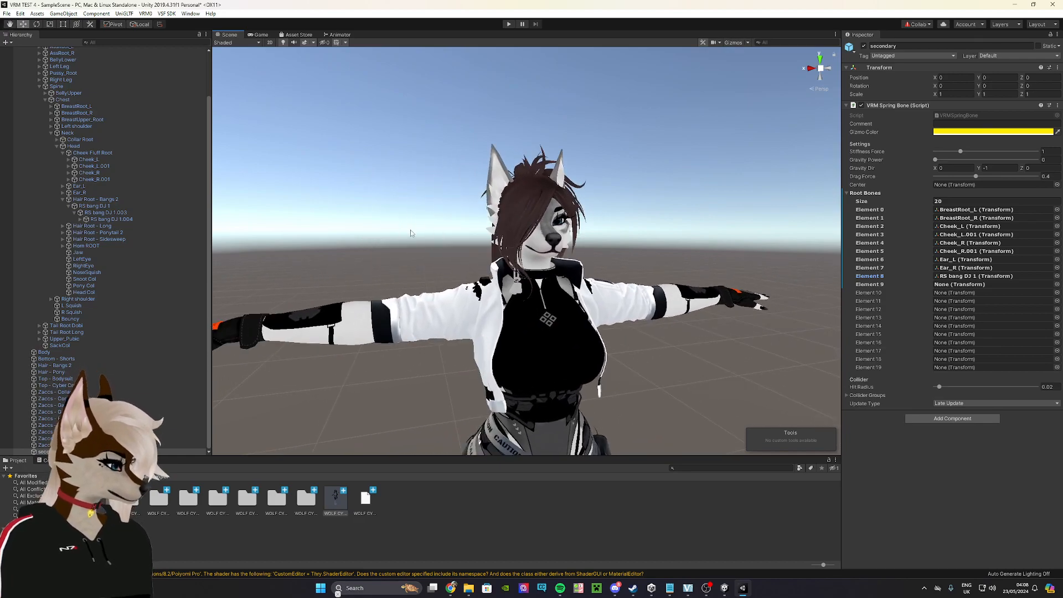
{"action": "left_click", "coordinate": [63, 199]}
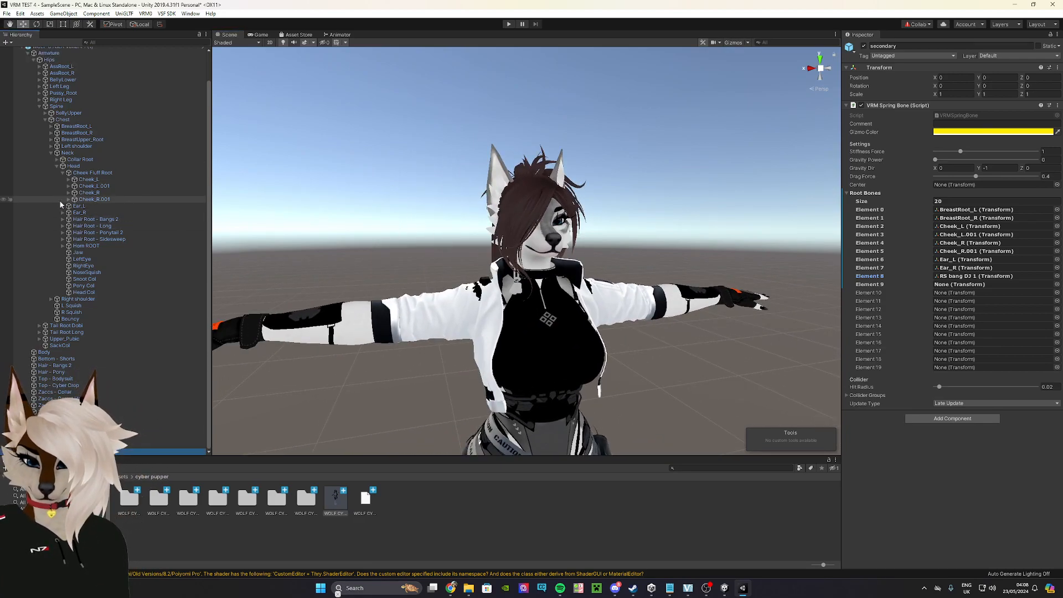
Examine the avatar's bangs and ponytail from the front and the side.
{"action": "right_click_drag", "start_coordinate": [463, 265], "coordinate": [479, 266]}
{"action": "mouse_move", "coordinate": [479, 266]}
{"action": "middle_mouse_down"}
{"action": "mouse_move", "coordinate": [559, 267]}
{"action": "mouse_move", "coordinate": [493, 270]}
{"action": "middle_mouse_up"}
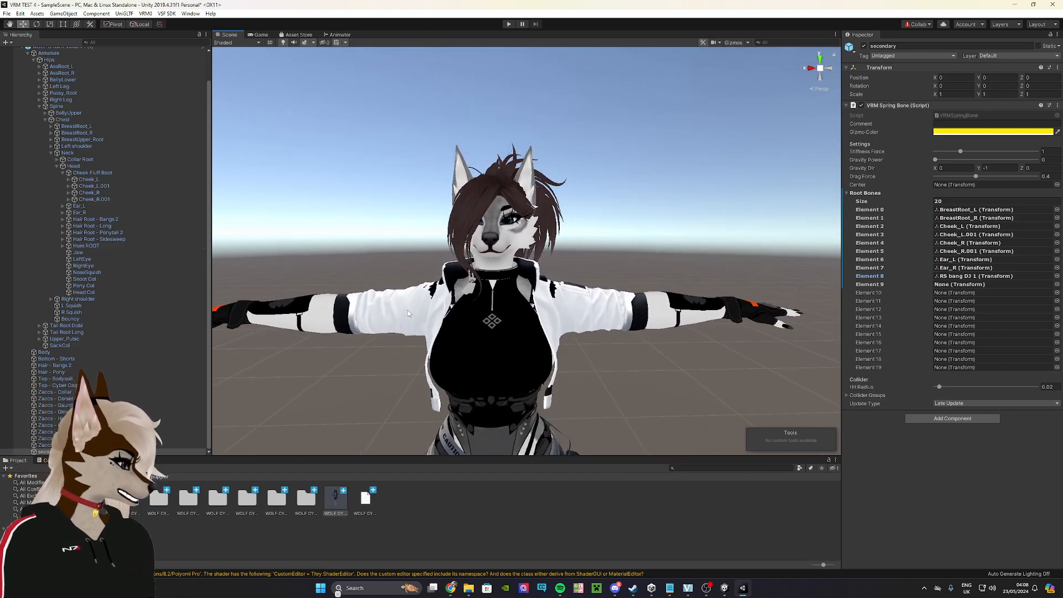
{"action": "middle_click_drag", "start_coordinate": [433, 328], "coordinate": [615, 321]}
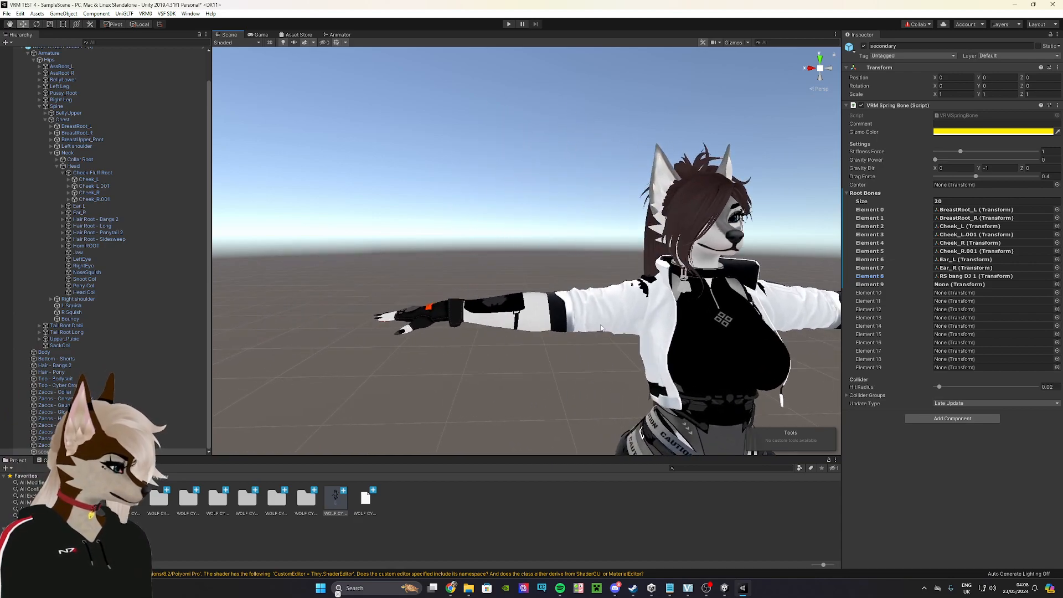
{"action": "right_click_drag", "start_coordinate": [502, 320], "coordinate": [624, 318]}
{"action": "scroll", "coordinate": [622, 318], "scroll_direction": "down", "scroll_amount": 2}
{"action": "middle_click_drag", "start_coordinate": [443, 312], "coordinate": [587, 308]}
{"action": "right_click_drag", "start_coordinate": [360, 304], "coordinate": [479, 301]}
{"action": "middle_click_drag", "start_coordinate": [479, 302], "coordinate": [619, 308]}
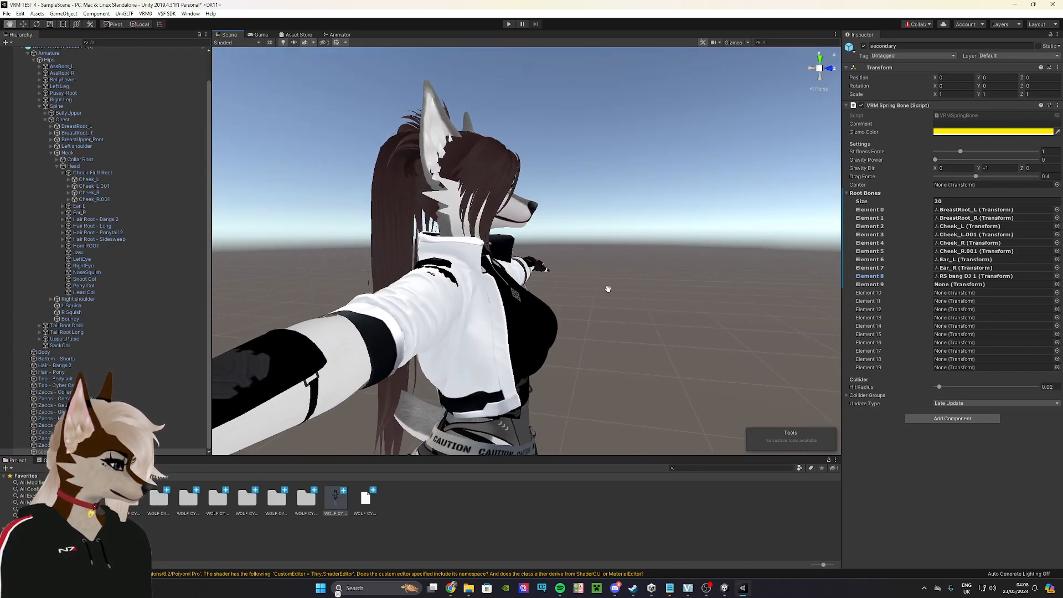
{"action": "middle_click_drag", "start_coordinate": [452, 230], "coordinate": [234, 203]}
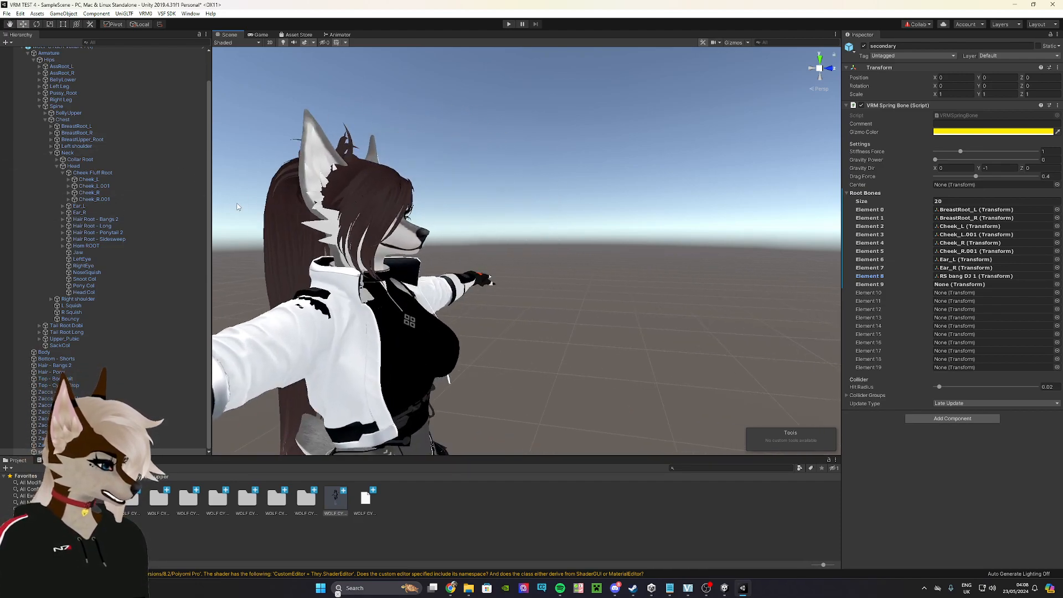
Collapse both WOLF CYBER avatar hierarchies and select WOLF CYBER Variant 1 (1), viewed from the front.
{"action": "scroll", "coordinate": [25, 83], "scroll_direction": "up", "scroll_amount": 2}
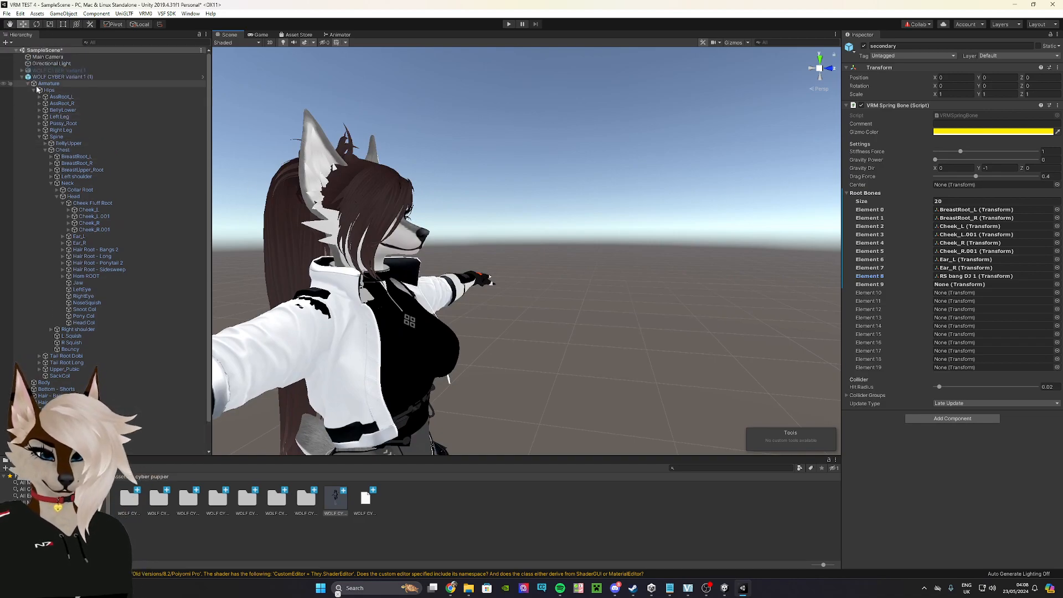
{"action": "left_click", "coordinate": [22, 76]}
{"action": "left_click", "coordinate": [21, 70]}
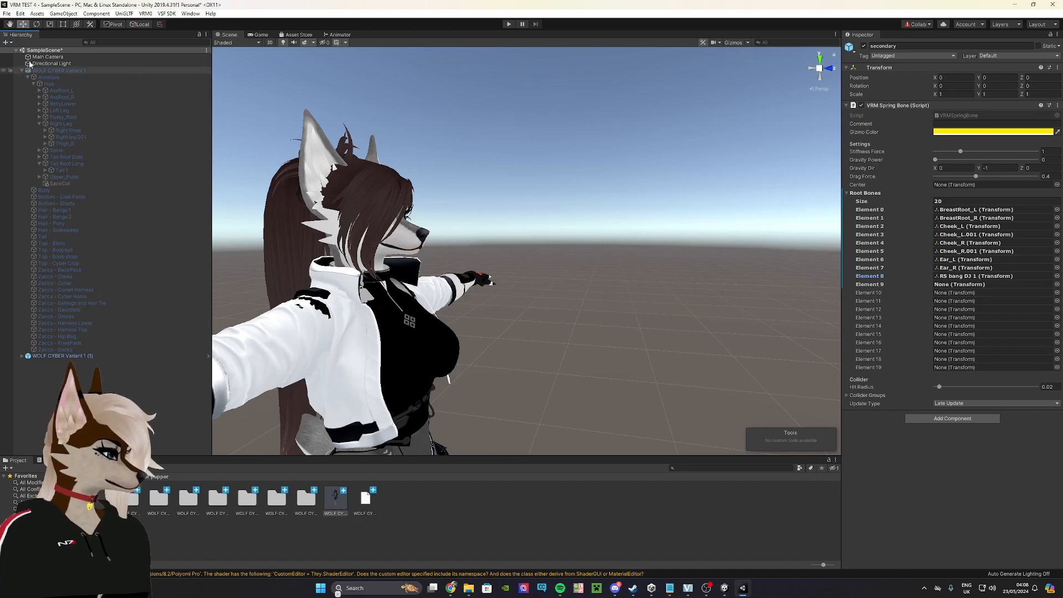
{"action": "left_click", "coordinate": [15, 50]}
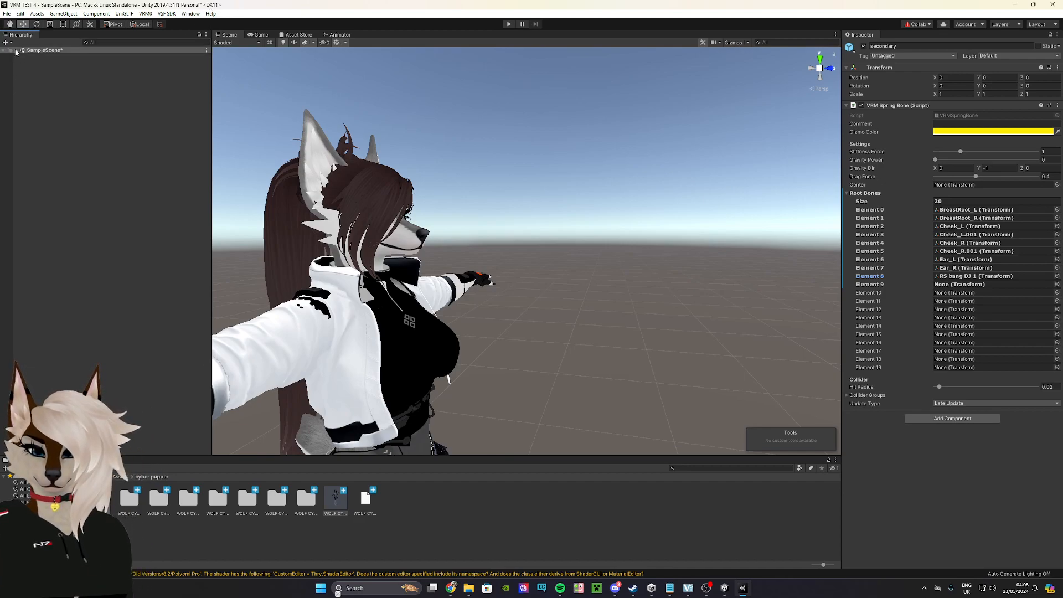
{"action": "left_click", "coordinate": [16, 51]}
{"action": "left_click", "coordinate": [22, 71]}
{"action": "left_click", "coordinate": [34, 77]}
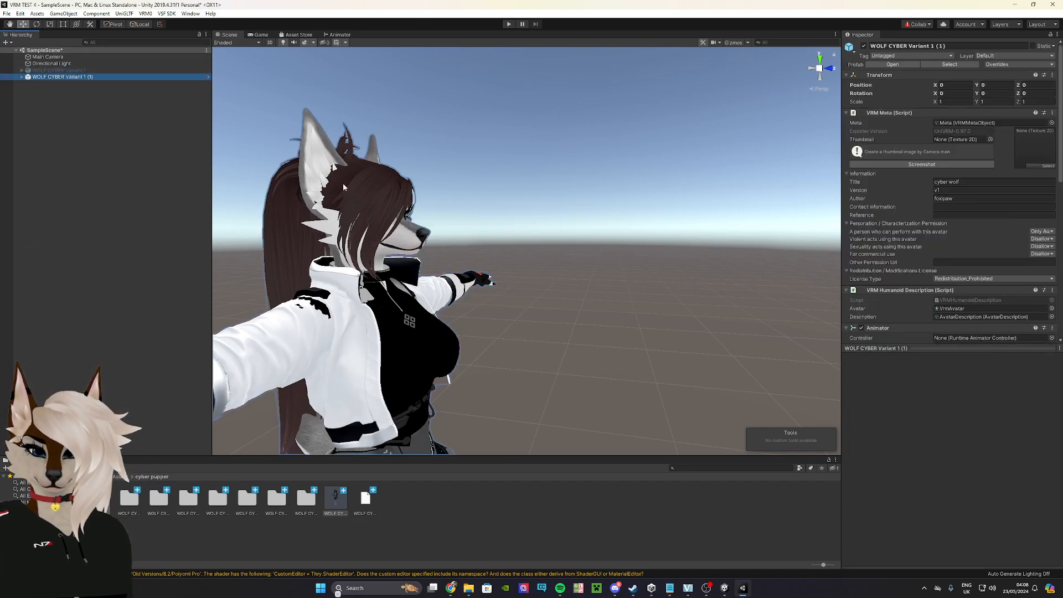
{"action": "right_click_drag", "start_coordinate": [819, 239], "coordinate": [603, 242]}
{"action": "middle_click_drag", "start_coordinate": [602, 242], "coordinate": [464, 242]}
{"action": "right_click_drag", "start_coordinate": [464, 242], "coordinate": [525, 239]}
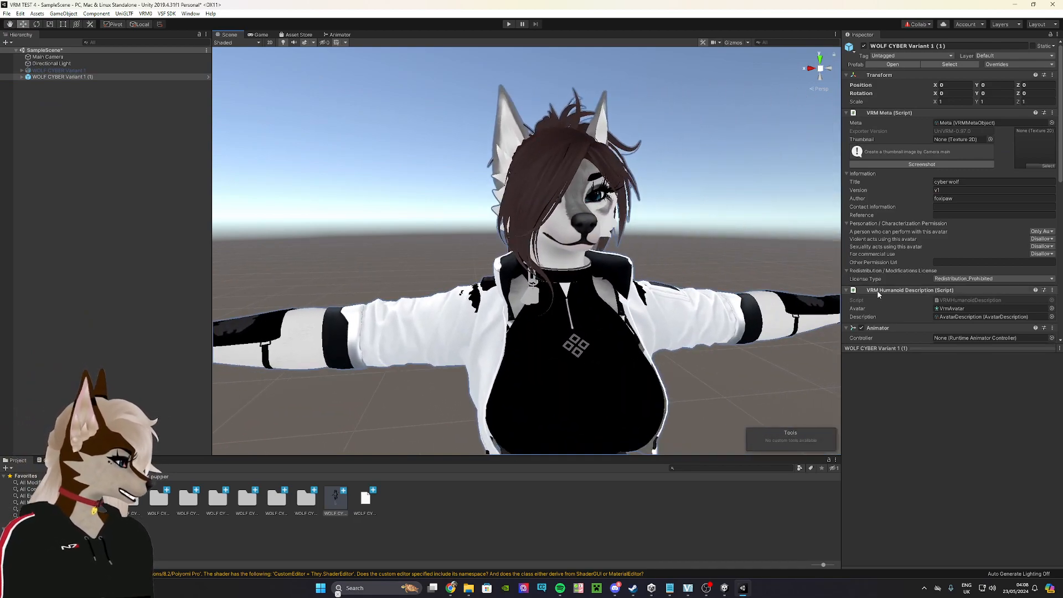
{"action": "middle_click_drag", "start_coordinate": [685, 241], "coordinate": [584, 260]}
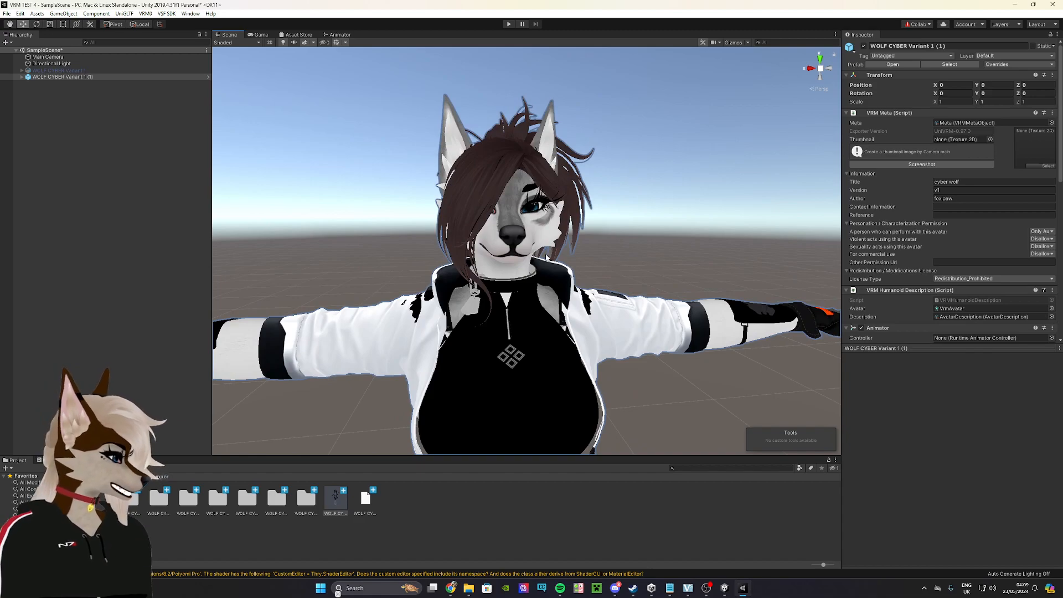
Set the Stiffness Force of the secondary object's VRM Spring Bone to 0.33.
{"action": "left_click", "coordinate": [21, 77], "text": "alt"}
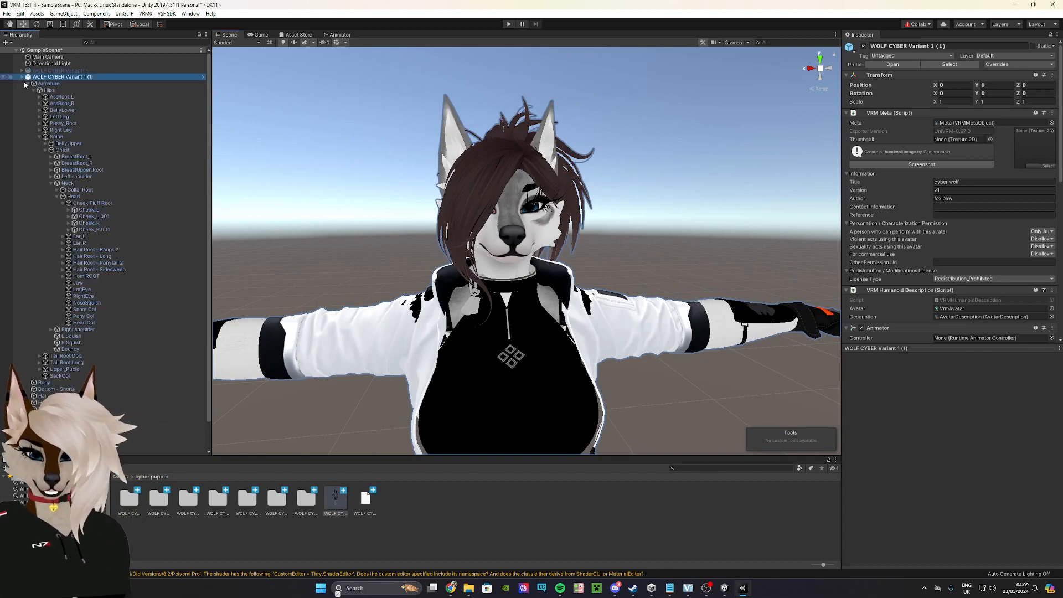
{"action": "scroll", "coordinate": [100, 287], "scroll_direction": "down", "scroll_amount": 2}
{"action": "left_click", "coordinate": [44, 451]}
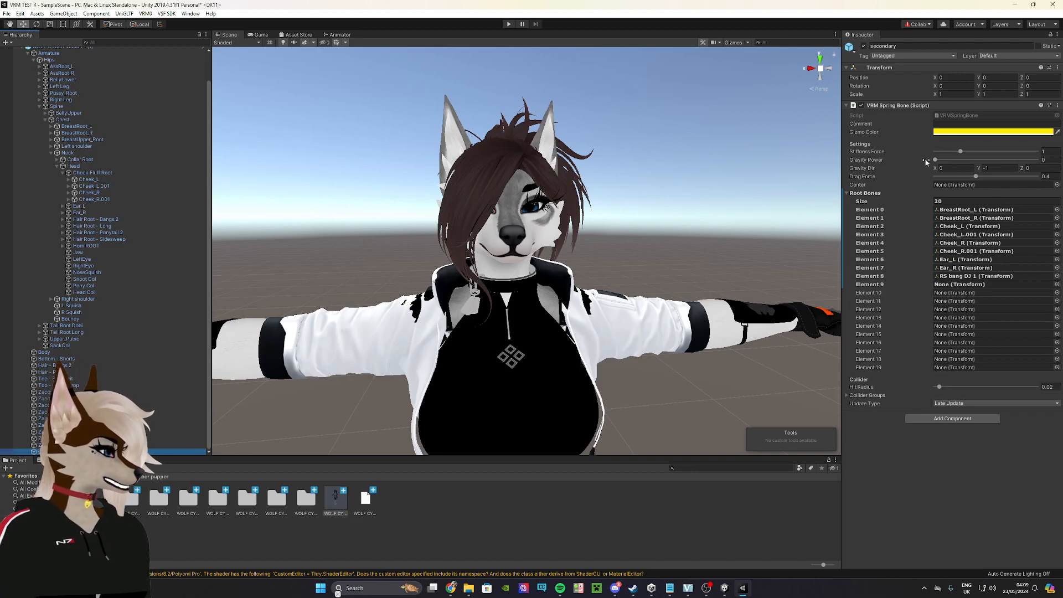
{"action": "left_click", "coordinate": [1045, 150]}
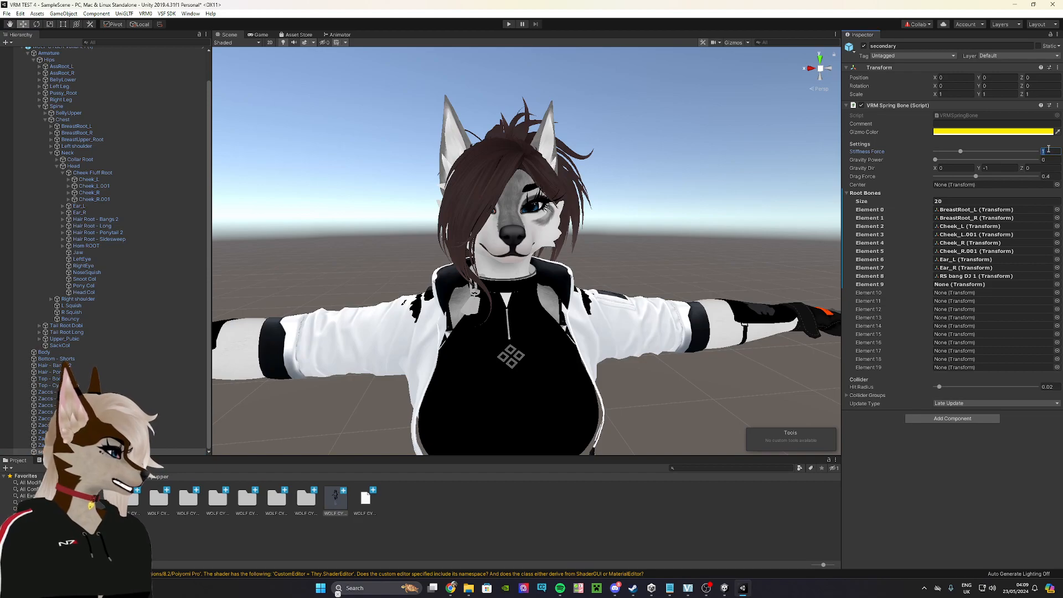
{"action": "type", "text": "0.33"}
{"action": "key", "text": "Return"}
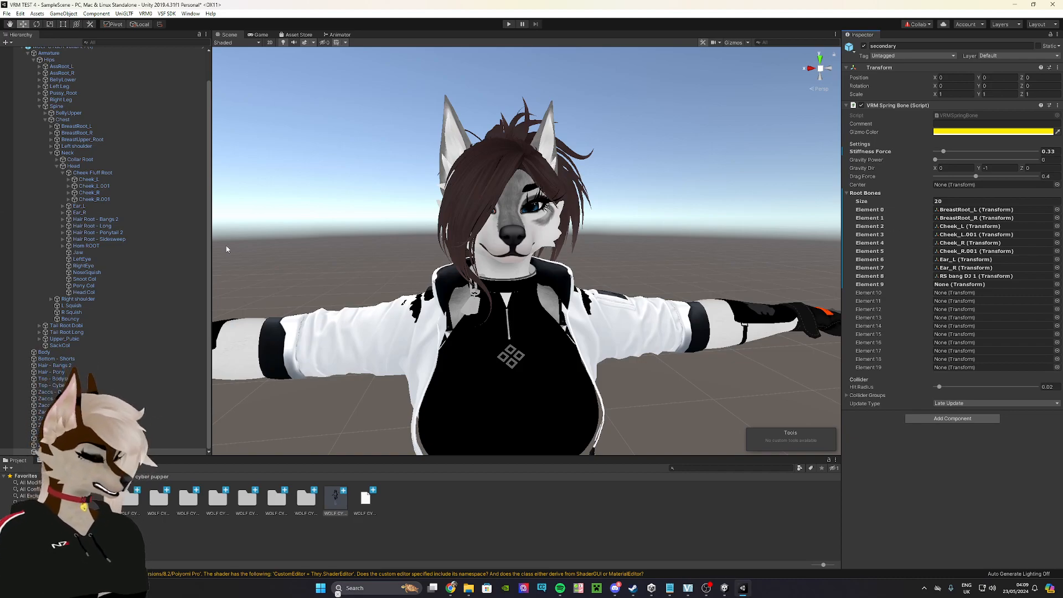
Open the BlendShape asset referenced by the avatar's VRM Blend Shape Proxy and show the Body blendshapes of clip A.
{"action": "scroll", "coordinate": [100, 166], "scroll_direction": "up", "scroll_amount": 2}
{"action": "left_click", "coordinate": [66, 77]}
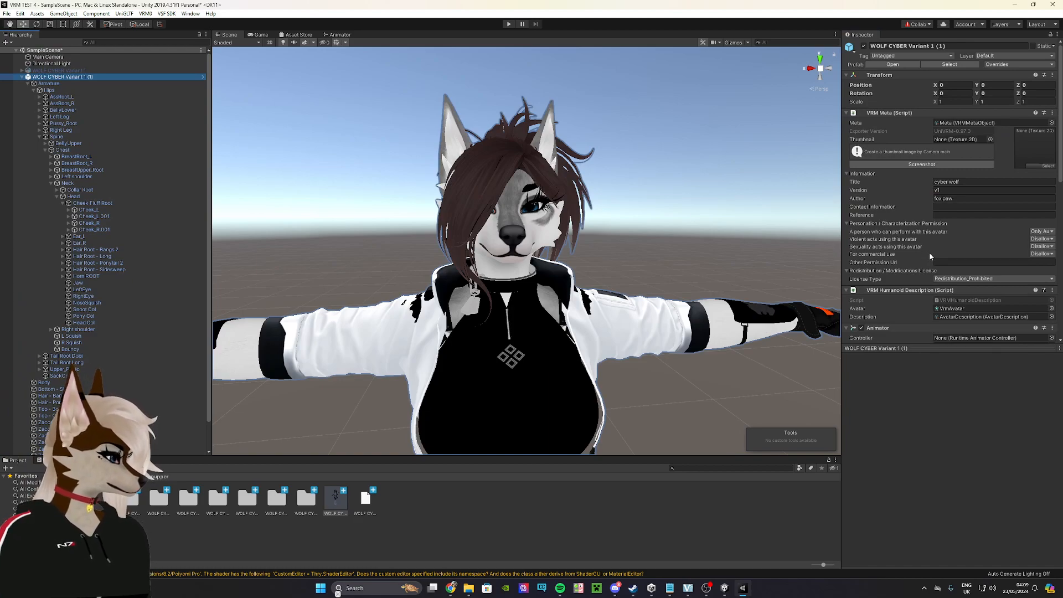
{"action": "scroll", "coordinate": [988, 217], "scroll_direction": "down", "scroll_amount": 3}
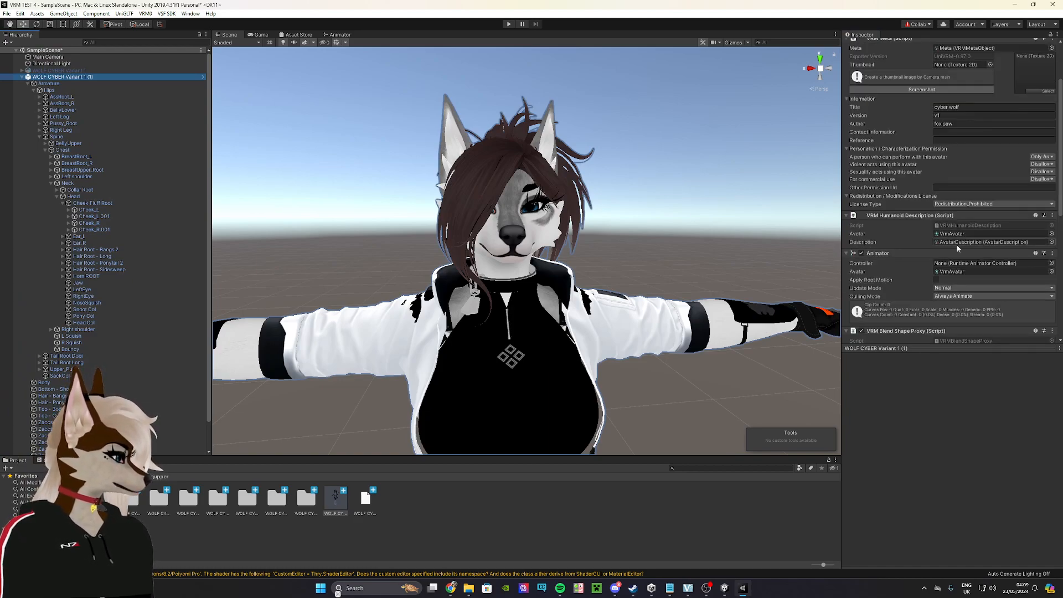
{"action": "scroll", "coordinate": [943, 252], "scroll_direction": "down", "scroll_amount": 6}
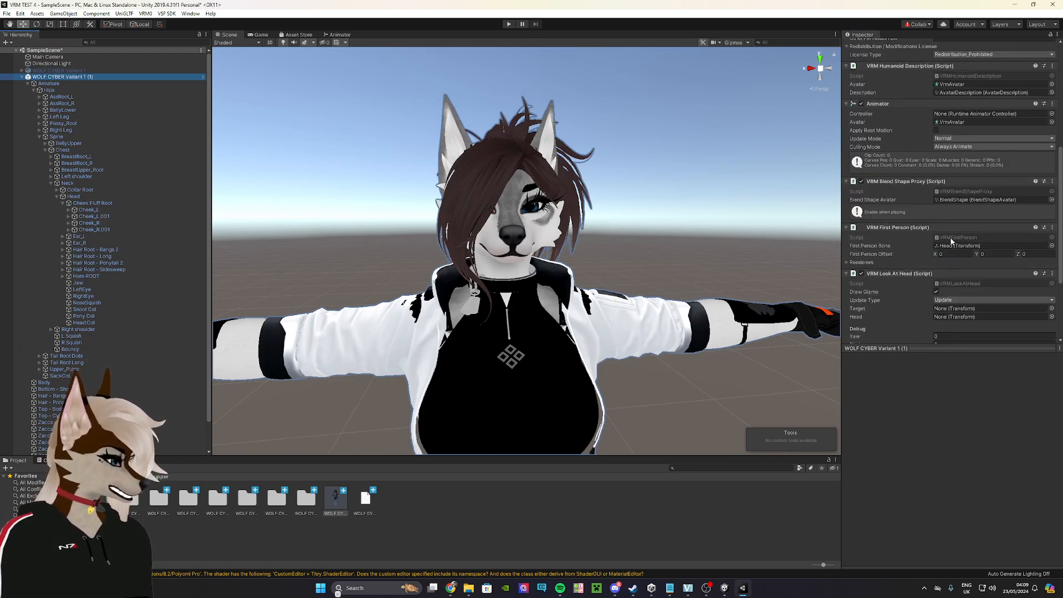
{"action": "left_click", "coordinate": [960, 201]}
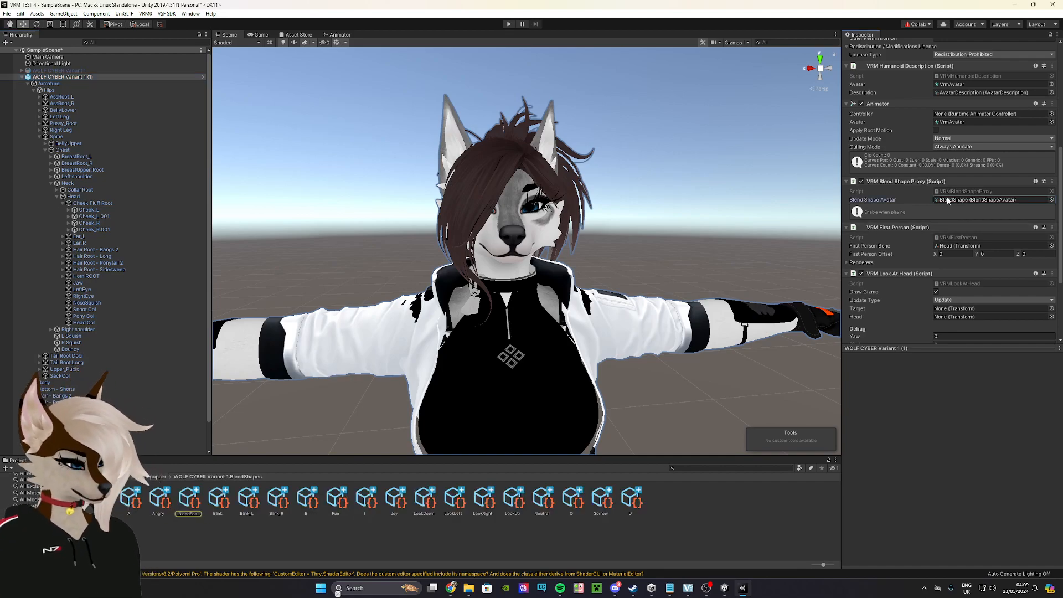
{"action": "left_click", "coordinate": [188, 501]}
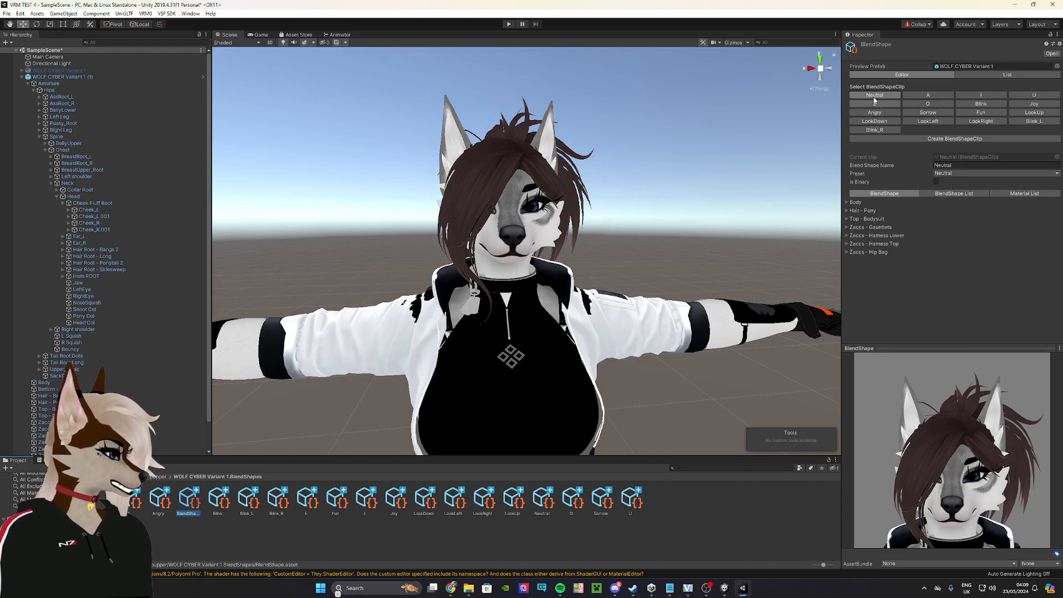
{"action": "left_click", "coordinate": [928, 95]}
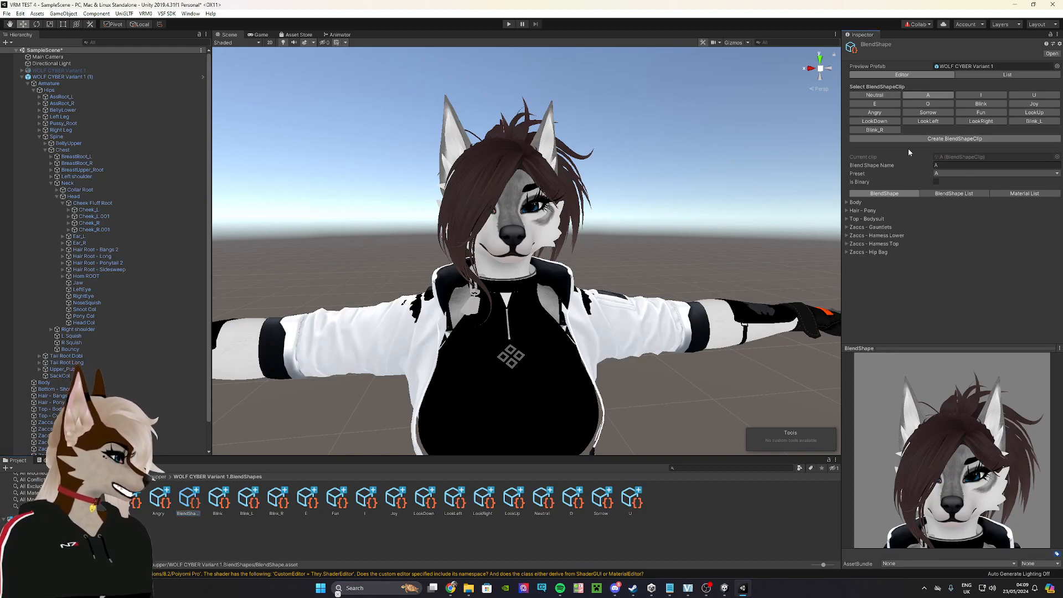
{"action": "left_click", "coordinate": [847, 202]}
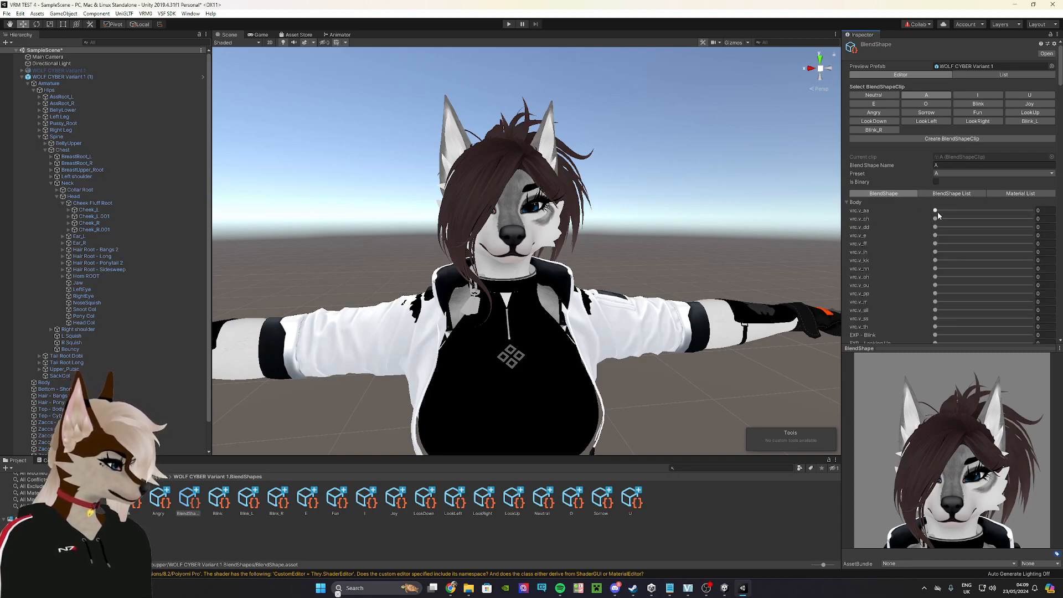
Set the Body blendshape vrc.v_ih to 100 for the I clip.
{"action": "left_click", "coordinate": [977, 96]}
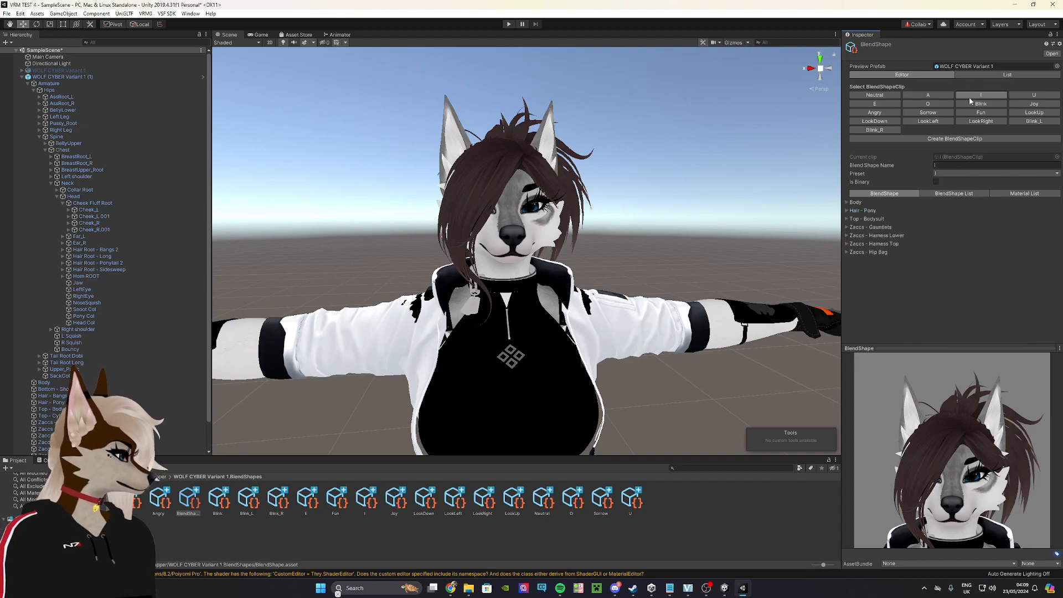
{"action": "left_click", "coordinate": [847, 202]}
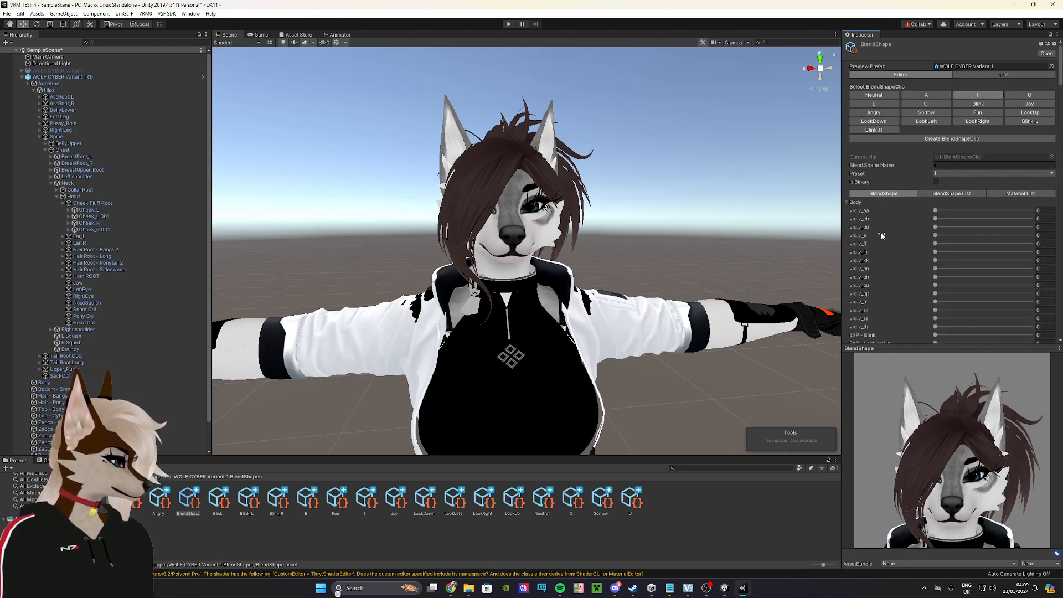
{"action": "scroll", "coordinate": [887, 282], "scroll_direction": "down", "scroll_amount": 3}
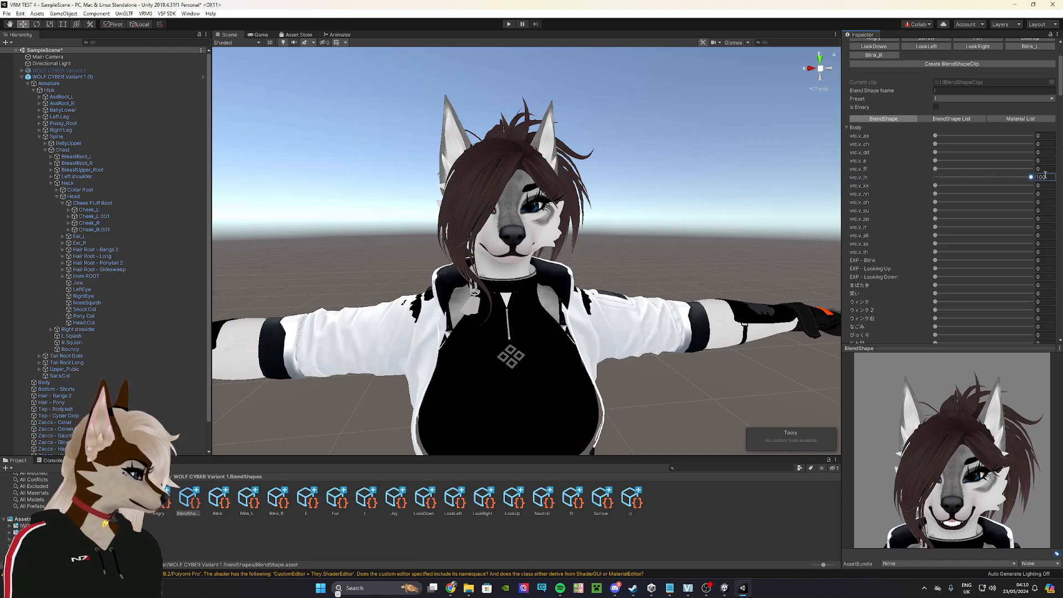
Set the Body blendshape vrc.v_ou to 100 for the U clip.
{"action": "scroll", "coordinate": [995, 127], "scroll_direction": "up", "scroll_amount": 3}
{"action": "left_click", "coordinate": [1031, 95]}
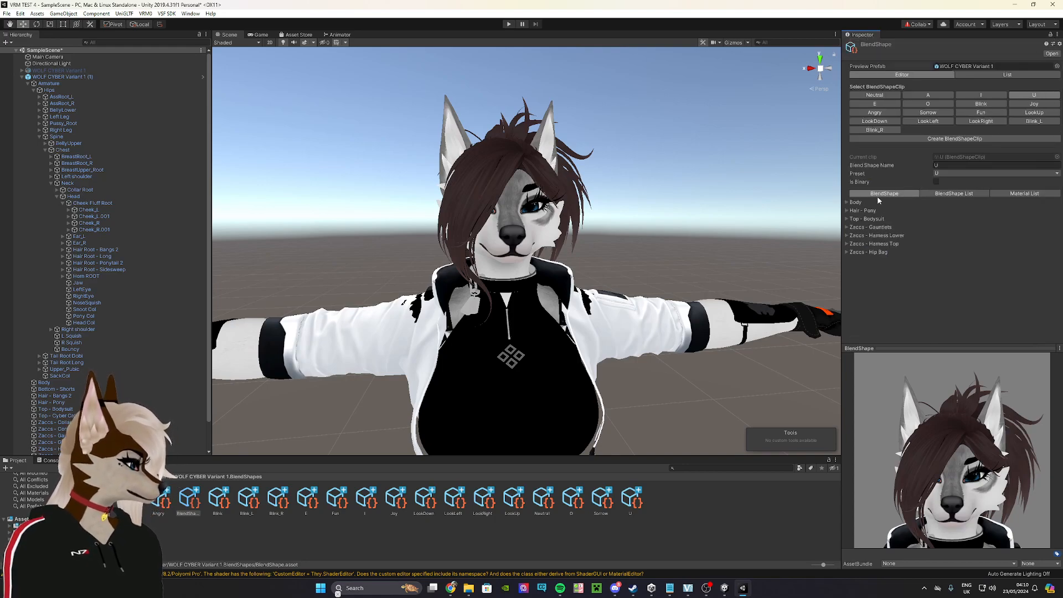
{"action": "left_click", "coordinate": [846, 202]}
{"action": "scroll", "coordinate": [870, 231], "scroll_direction": "down", "scroll_amount": 3}
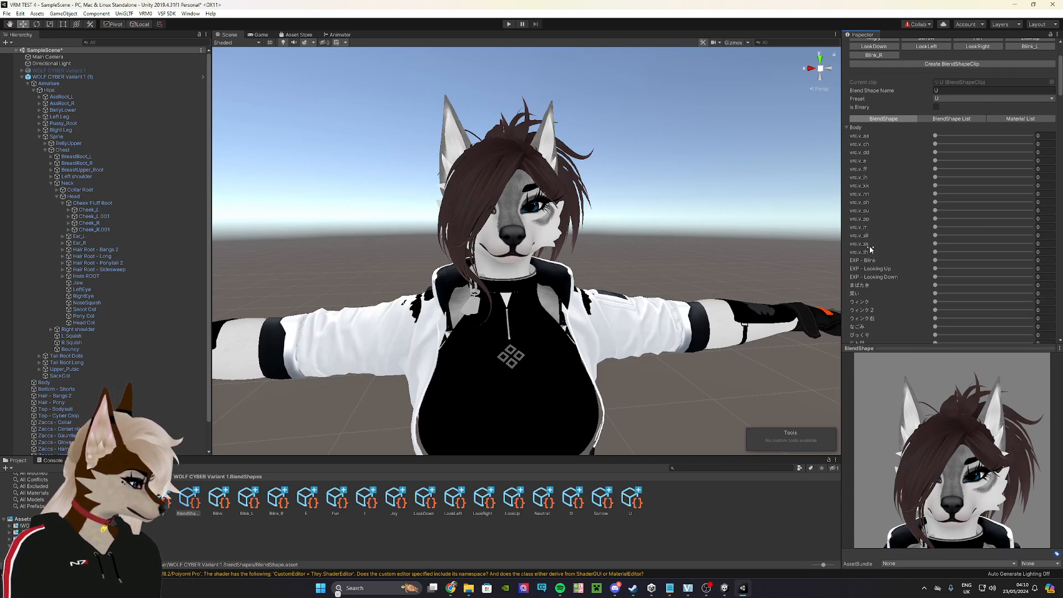
{"action": "left_click_drag", "start_coordinate": [935, 211], "coordinate": [1034, 210]}
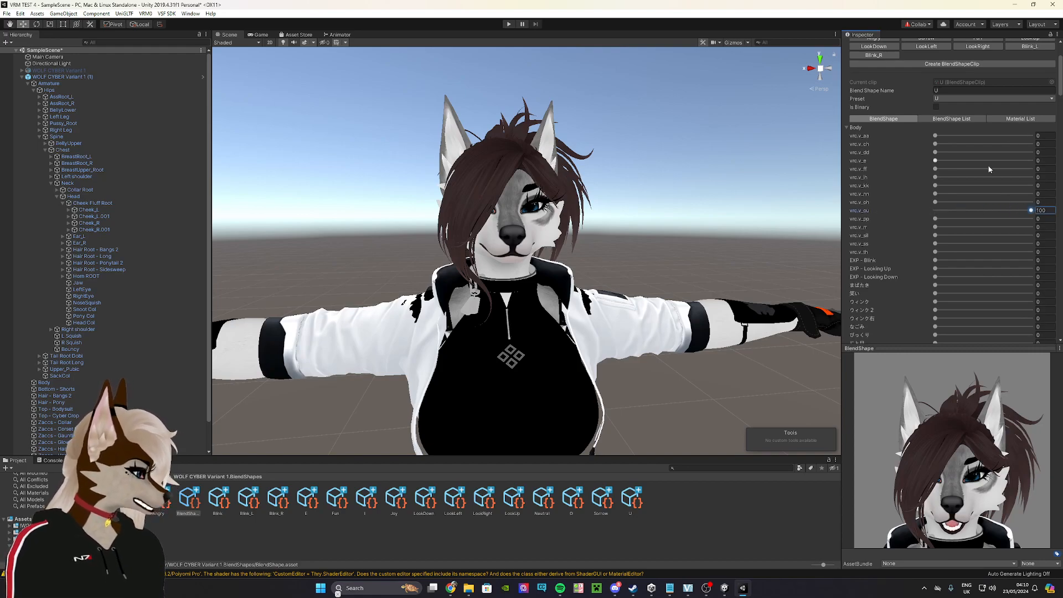
Set the Body blendshape vrc.v_e to 100 for the E clip.
{"action": "scroll", "coordinate": [991, 162], "scroll_direction": "up", "scroll_amount": 3}
{"action": "left_click", "coordinate": [890, 104]}
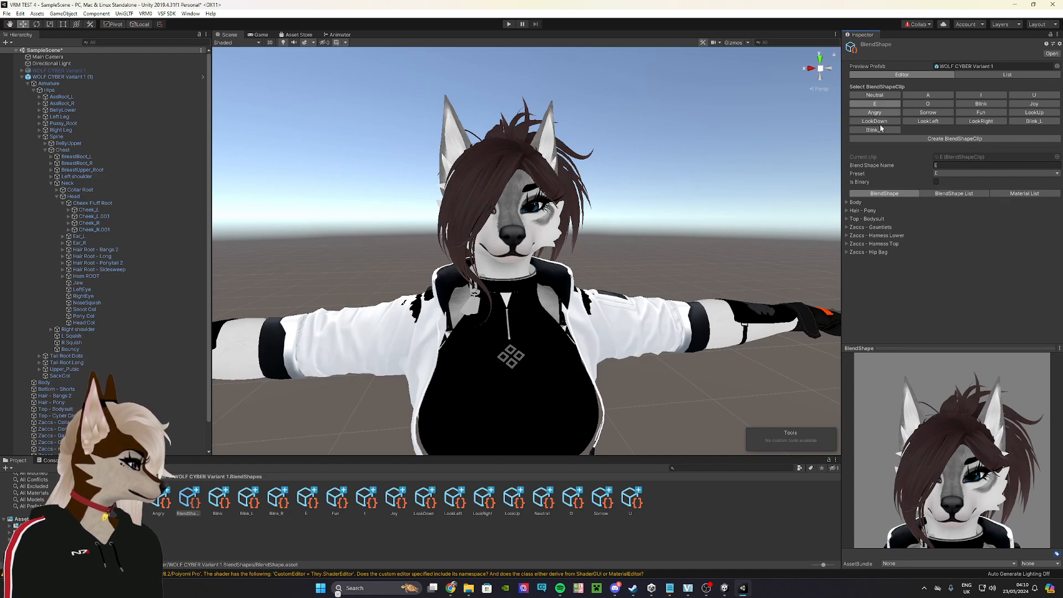
{"action": "scroll", "coordinate": [853, 222], "scroll_direction": "down", "scroll_amount": 3}
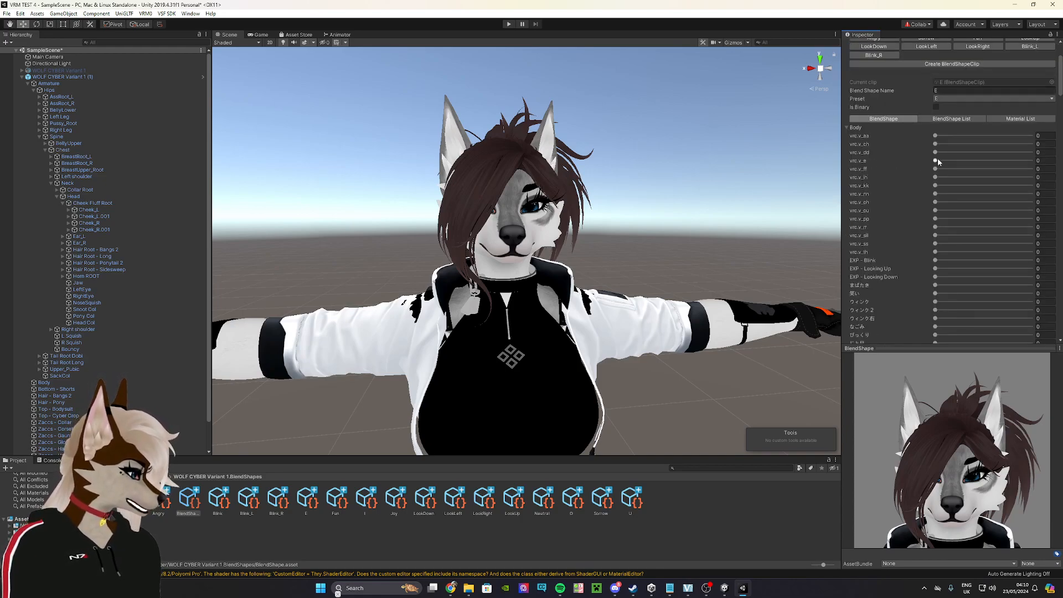
{"action": "left_click_drag", "start_coordinate": [935, 160], "coordinate": [1034, 161]}
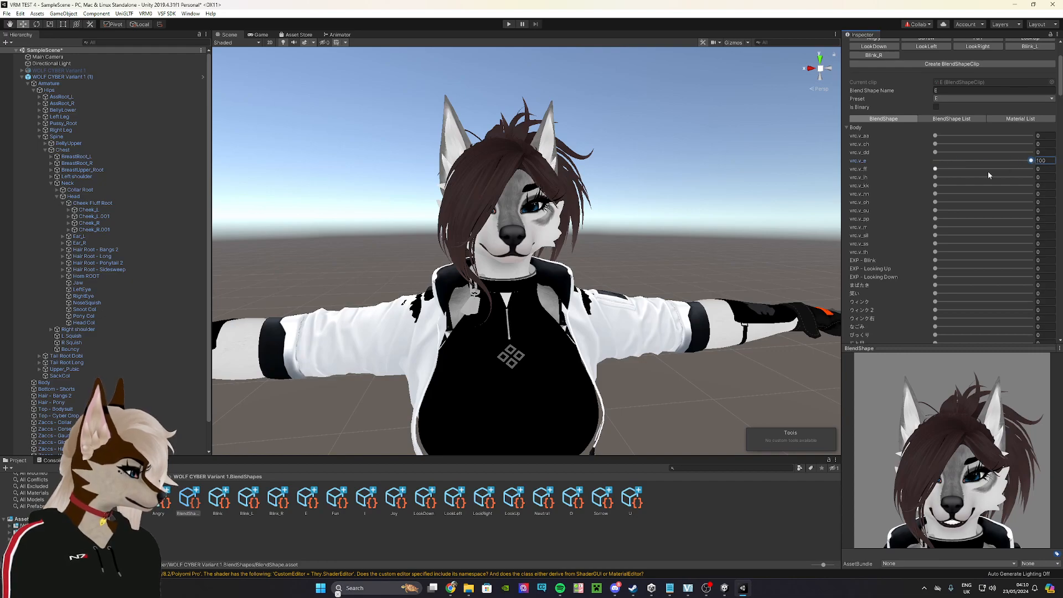
Set the Body blendshape vrc.v_oh to 100 for the O clip.
{"action": "scroll", "coordinate": [886, 244], "scroll_direction": "up", "scroll_amount": 3}
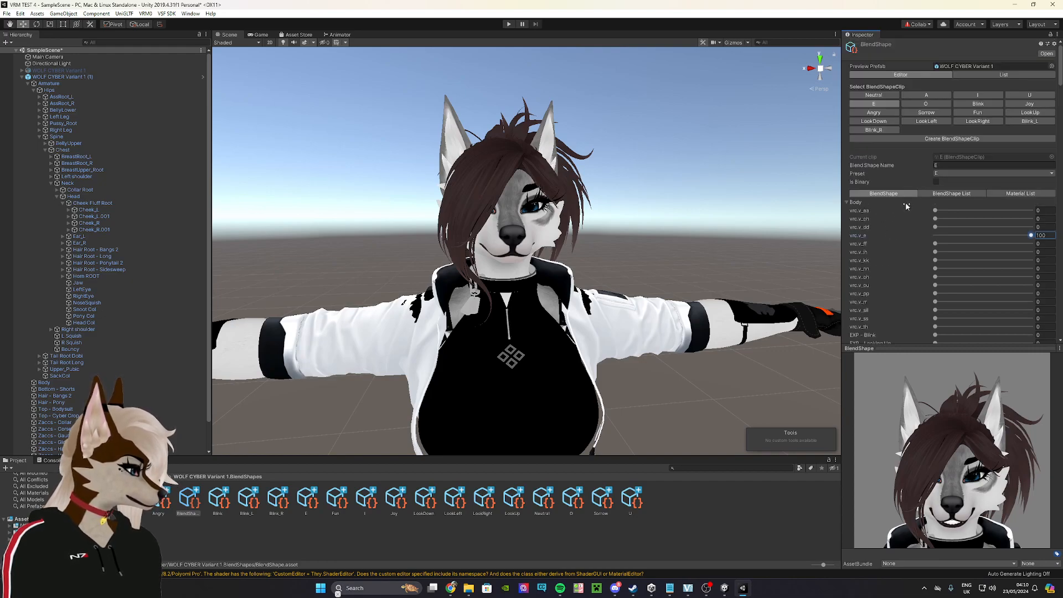
{"action": "left_click", "coordinate": [928, 104]}
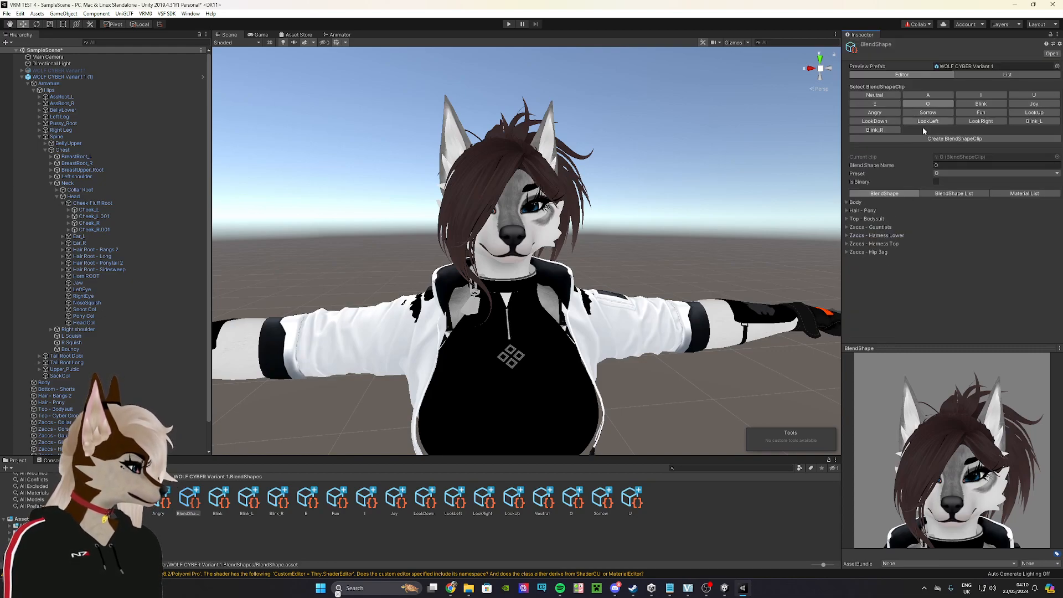
{"action": "left_click", "coordinate": [847, 203]}
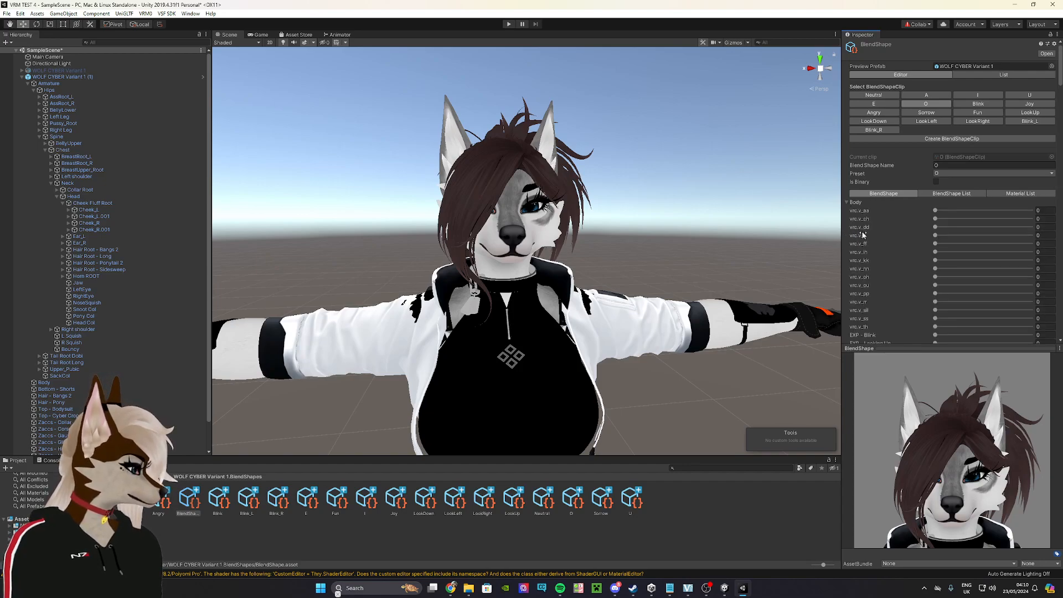
{"action": "scroll", "coordinate": [872, 209], "scroll_direction": "down", "scroll_amount": 2}
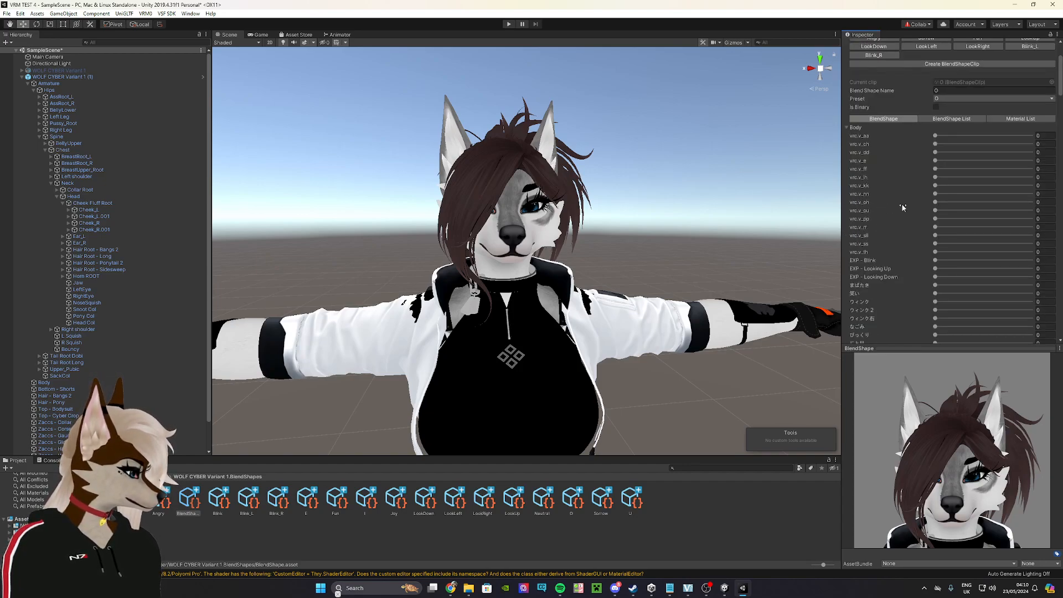
{"action": "left_click_drag", "start_coordinate": [936, 202], "coordinate": [1056, 203]}
{"action": "scroll", "coordinate": [968, 214], "scroll_direction": "up", "scroll_amount": 3}
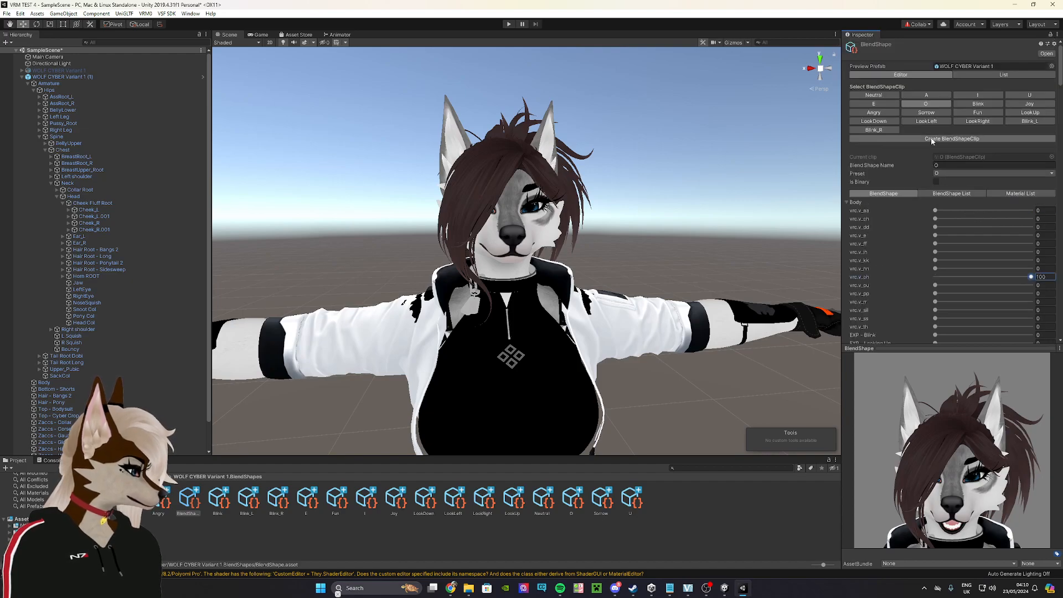
Set the Body blendshape EXP - Blink to 100 for the Blink clip.
{"action": "left_click", "coordinate": [978, 104]}
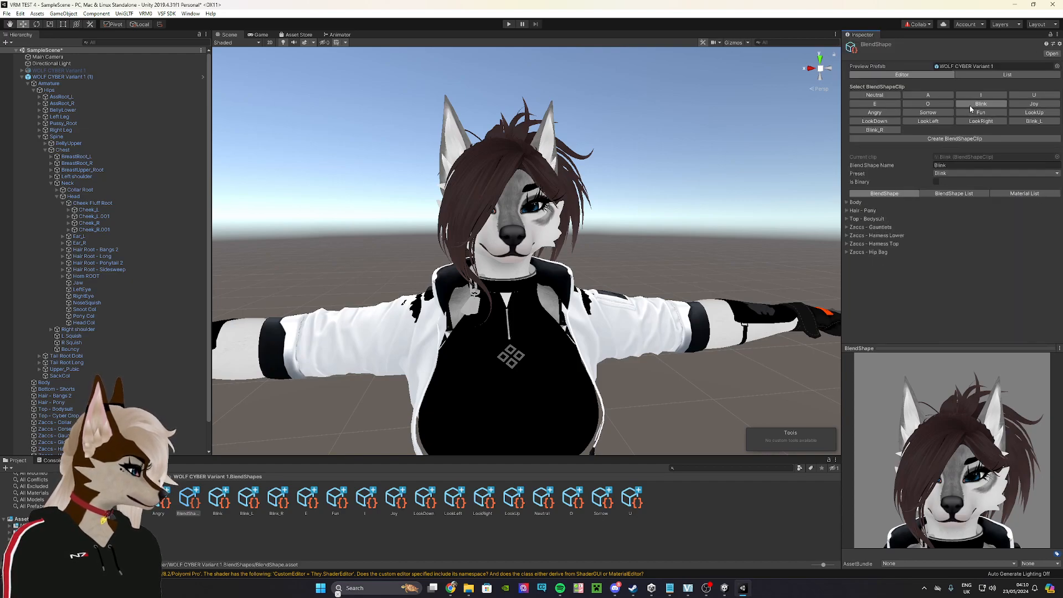
{"action": "left_click", "coordinate": [847, 203]}
{"action": "scroll", "coordinate": [878, 246], "scroll_direction": "down", "scroll_amount": 3}
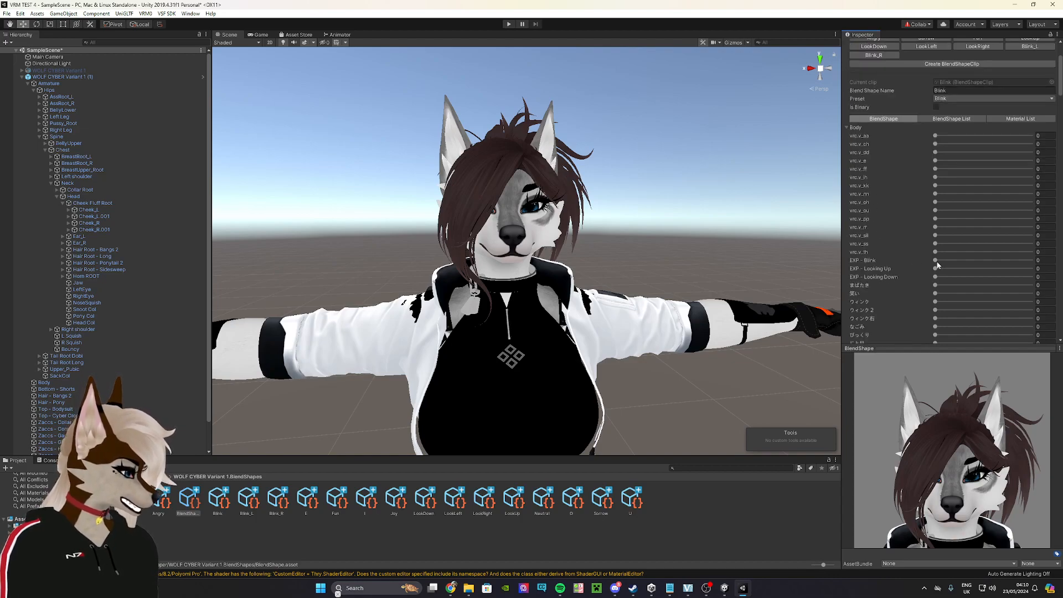
{"action": "left_click_drag", "start_coordinate": [932, 261], "coordinate": [1055, 261]}
Look through the Body blendshapes for the Joy clip and set EXP - Gentle Smile to 100.
{"action": "scroll", "coordinate": [923, 235], "scroll_direction": "up", "scroll_amount": 3}
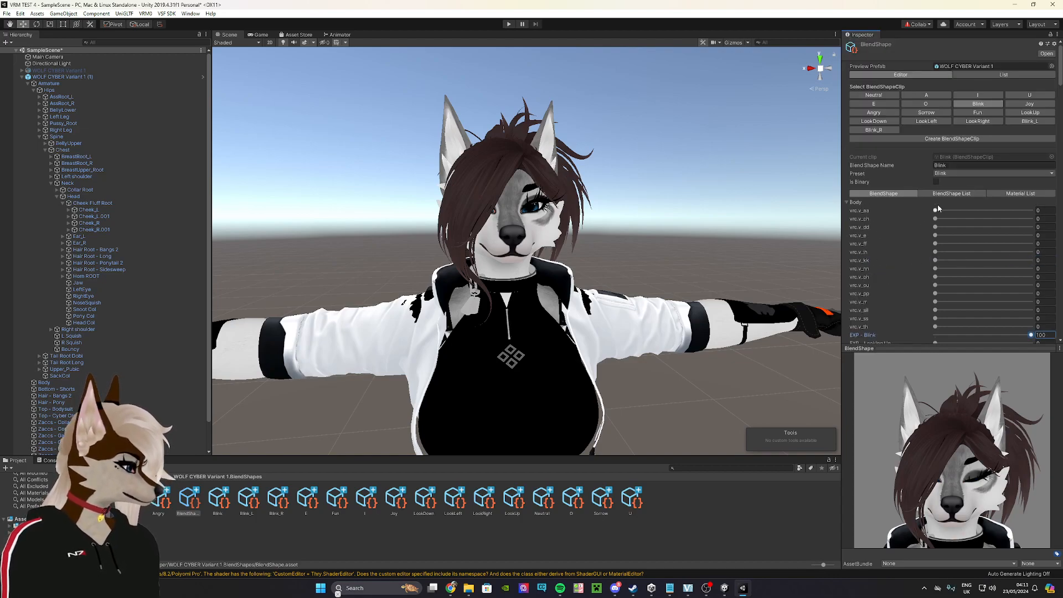
{"action": "left_click", "coordinate": [1024, 104]}
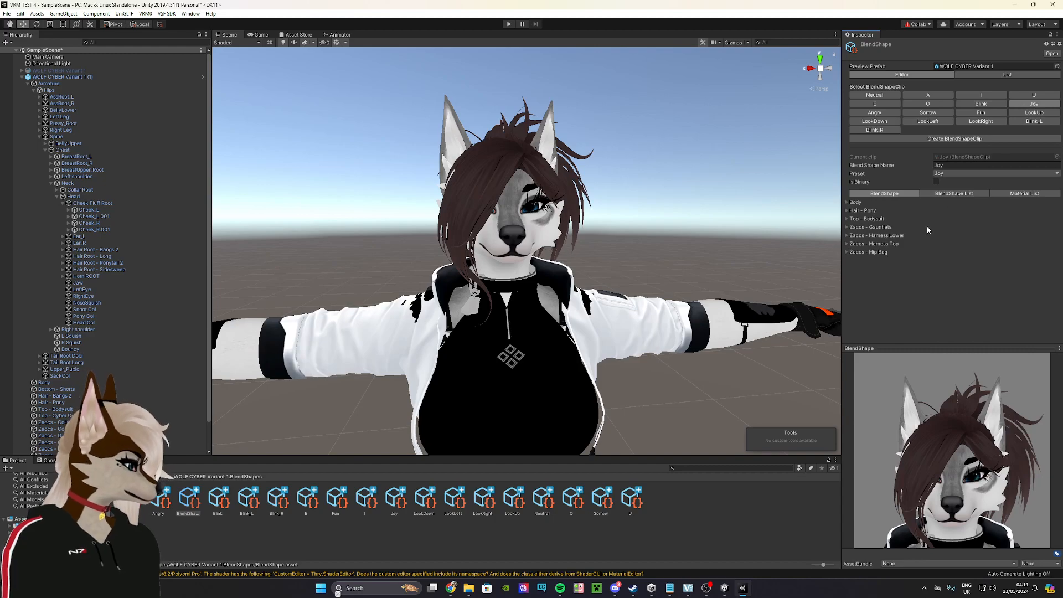
{"action": "left_click", "coordinate": [847, 202]}
{"action": "scroll", "coordinate": [883, 268], "scroll_direction": "down", "scroll_amount": 3}
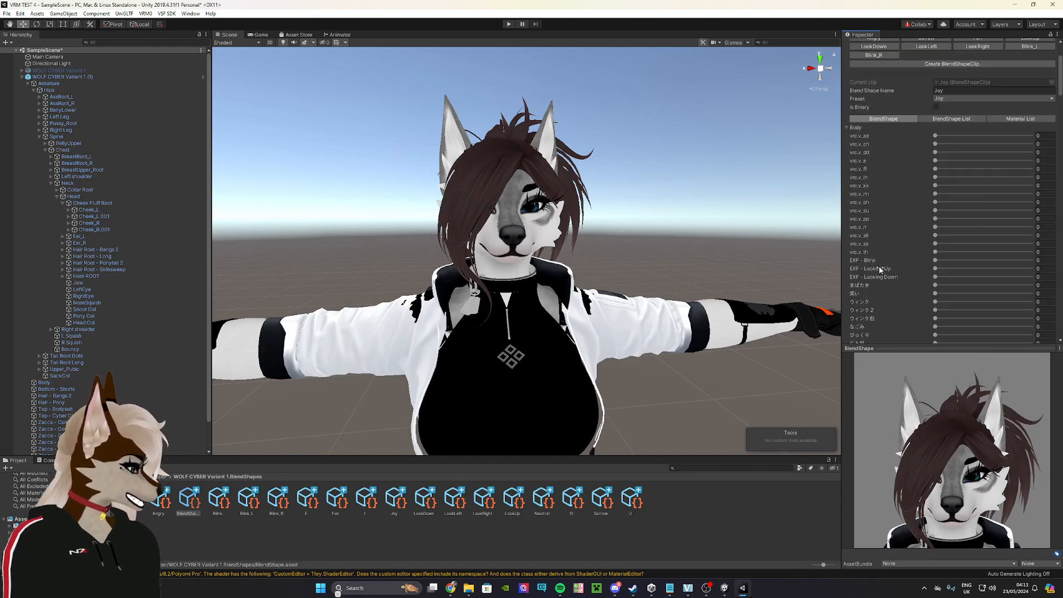
{"action": "scroll", "coordinate": [901, 253], "scroll_direction": "down", "scroll_amount": 20}
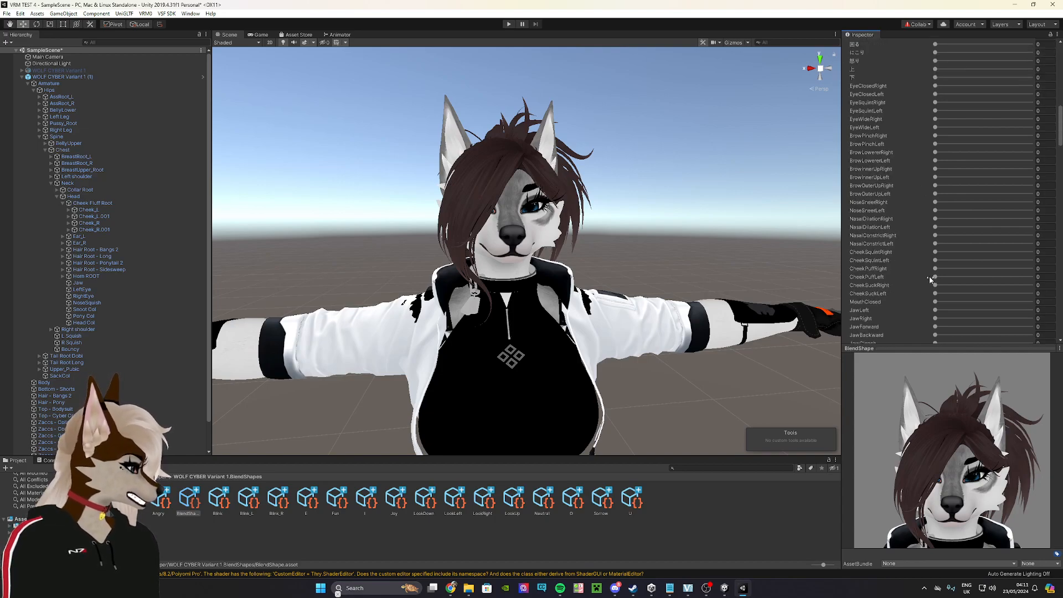
{"action": "scroll", "coordinate": [918, 261], "scroll_direction": "down", "scroll_amount": 15}
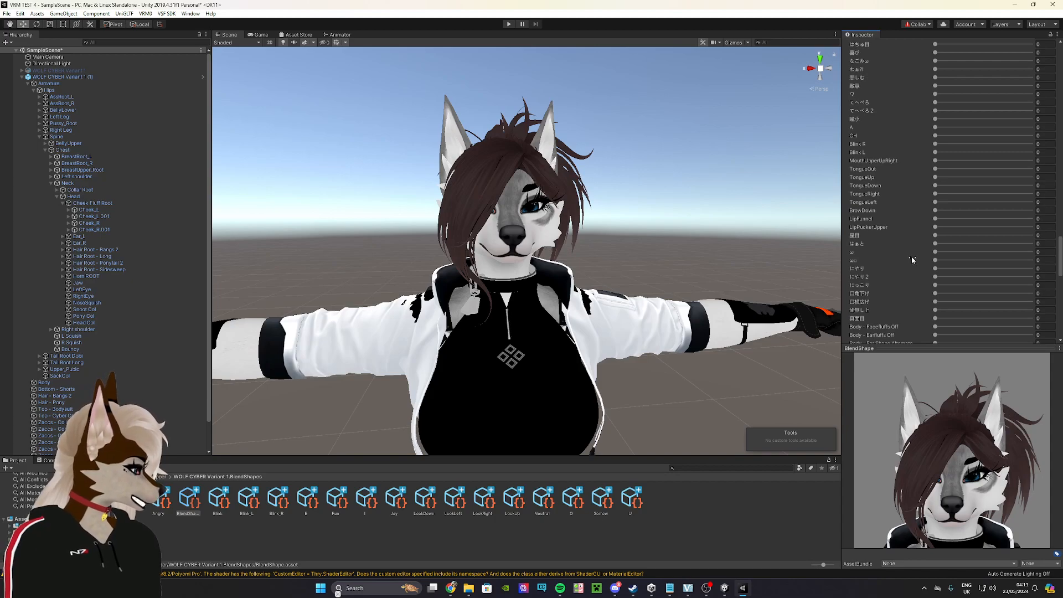
{"action": "scroll", "coordinate": [892, 245], "scroll_direction": "down", "scroll_amount": 10}
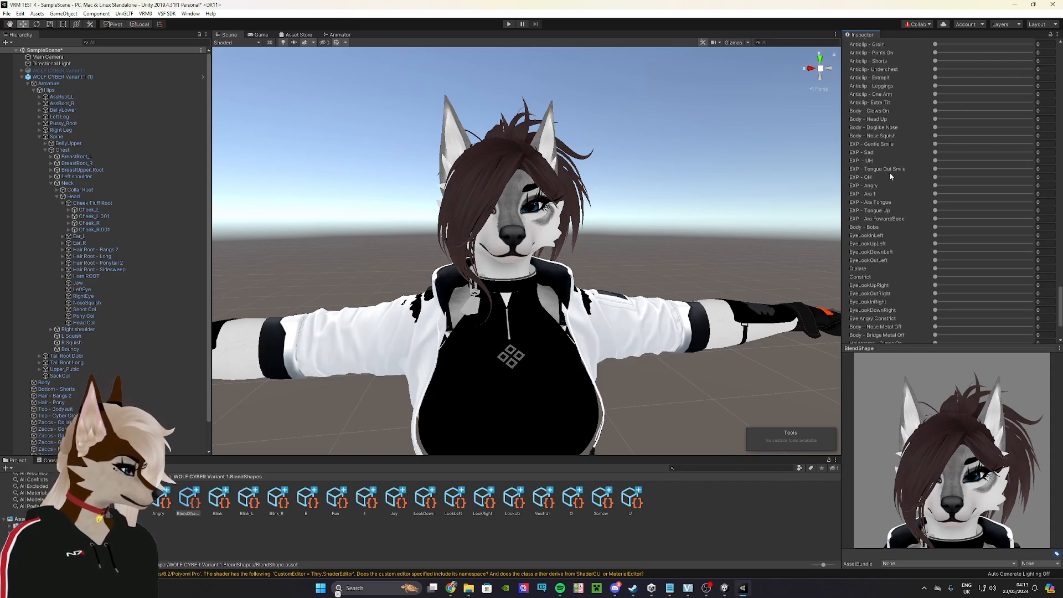
{"action": "scroll", "coordinate": [885, 238], "scroll_direction": "up", "scroll_amount": 3}
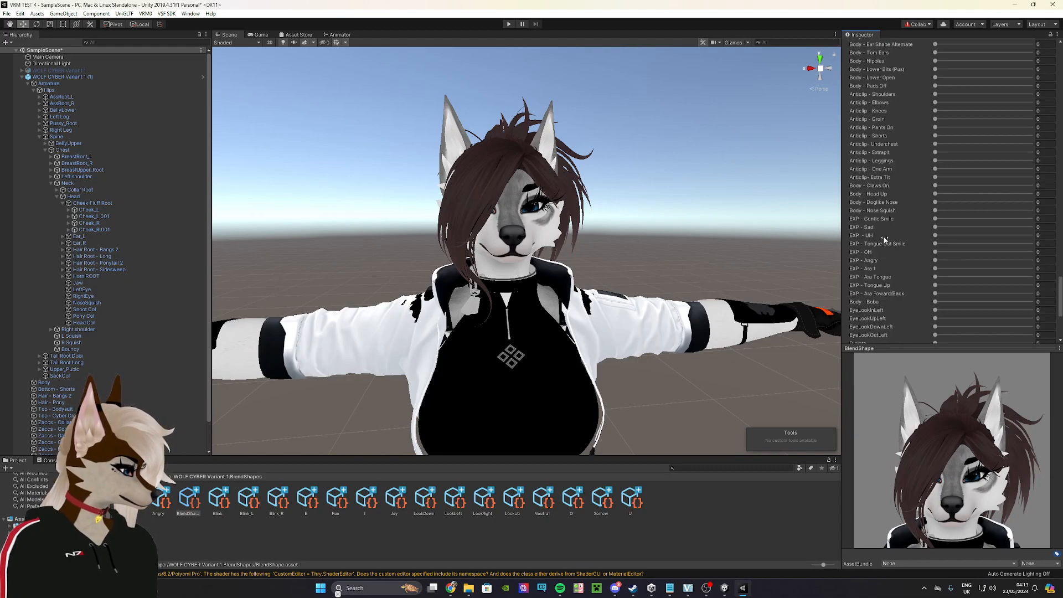
{"action": "scroll", "coordinate": [891, 291], "scroll_direction": "down", "scroll_amount": 6}
{"action": "scroll", "coordinate": [886, 258], "scroll_direction": "up", "scroll_amount": 3}
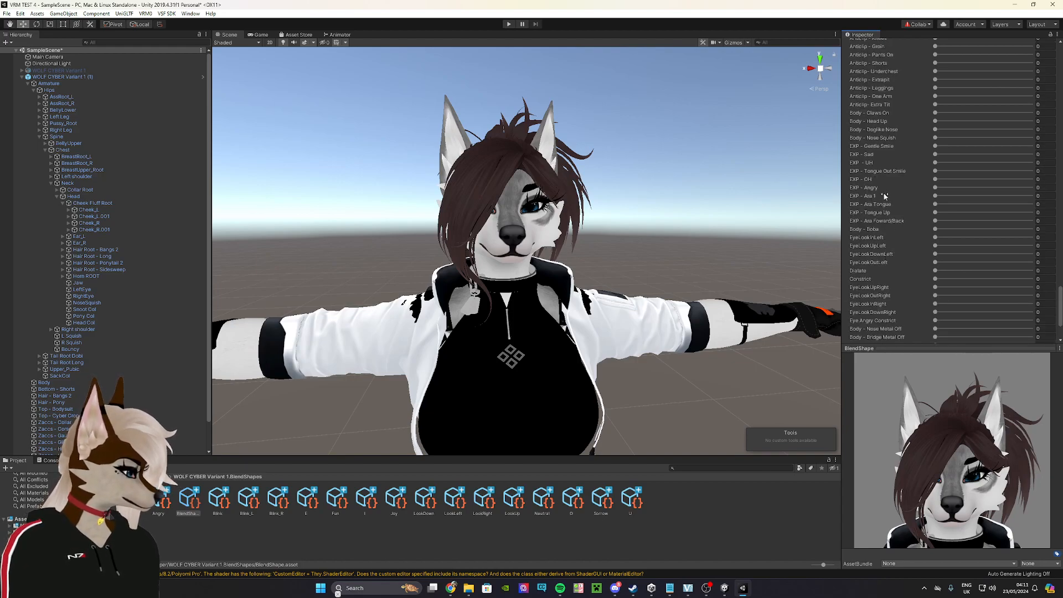
{"action": "scroll", "coordinate": [884, 191], "scroll_direction": "up", "scroll_amount": 3}
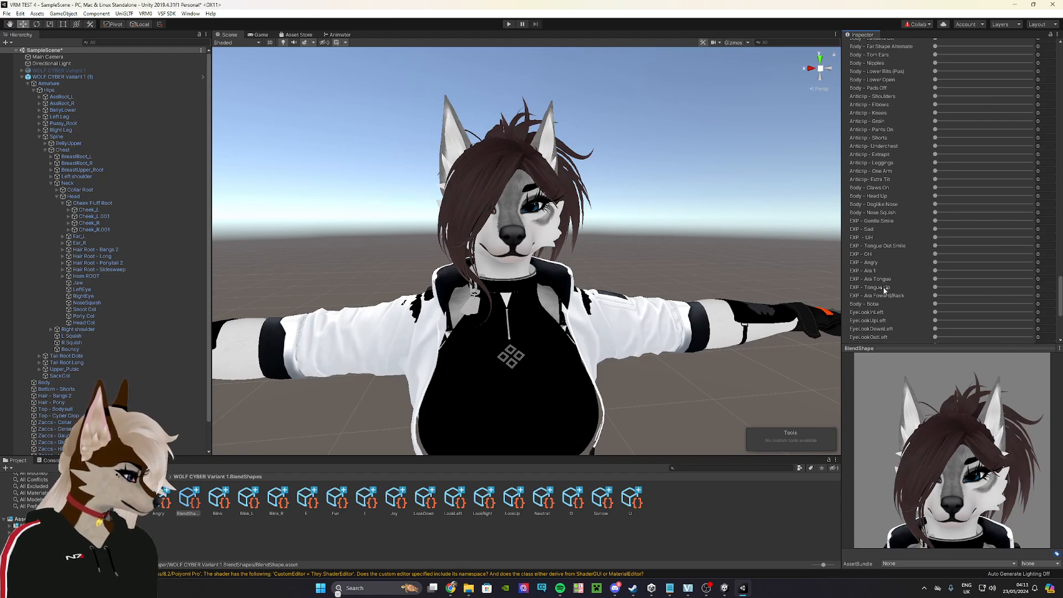
{"action": "scroll", "coordinate": [874, 256], "scroll_direction": "up", "scroll_amount": 9}
{"action": "scroll", "coordinate": [873, 253], "scroll_direction": "up", "scroll_amount": 9}
{"action": "scroll", "coordinate": [868, 254], "scroll_direction": "up", "scroll_amount": 12}
{"action": "scroll", "coordinate": [868, 237], "scroll_direction": "up", "scroll_amount": 10}
{"action": "scroll", "coordinate": [870, 242], "scroll_direction": "up", "scroll_amount": 10}
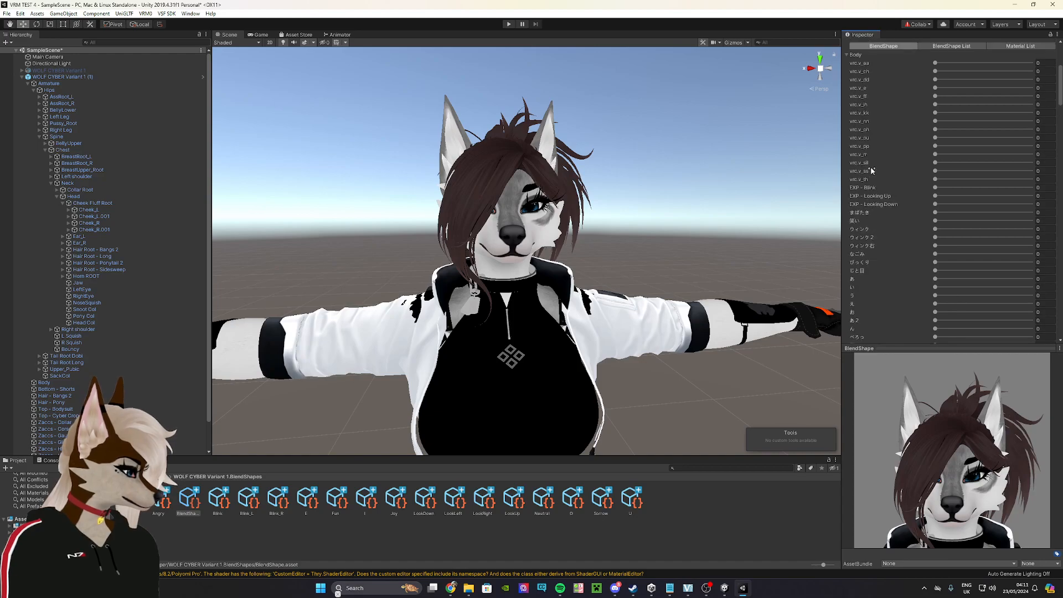
{"action": "scroll", "coordinate": [885, 244], "scroll_direction": "down", "scroll_amount": 9}
{"action": "scroll", "coordinate": [884, 245], "scroll_direction": "down", "scroll_amount": 10}
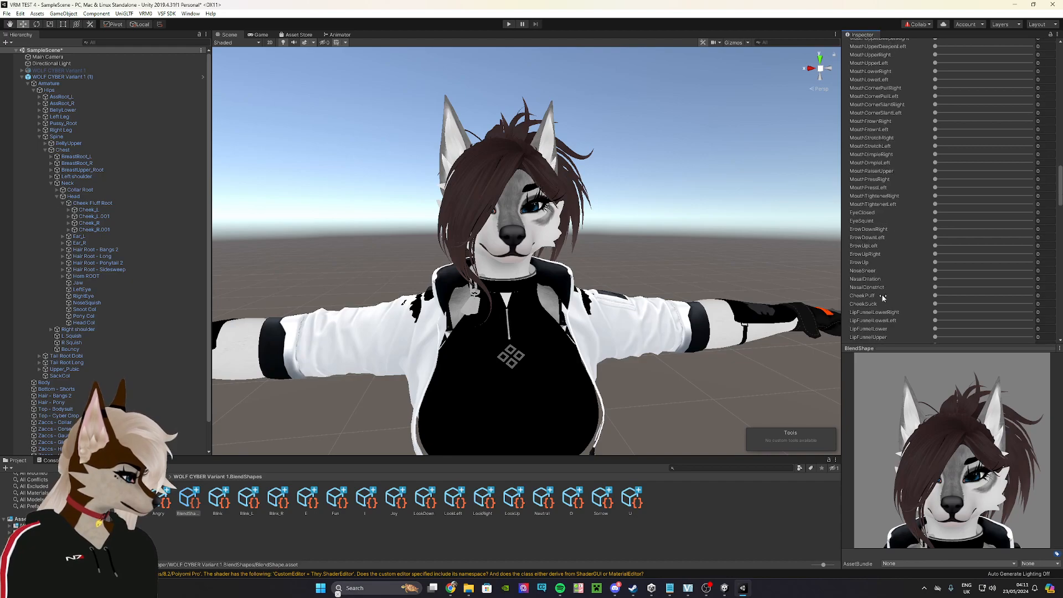
{"action": "scroll", "coordinate": [882, 297], "scroll_direction": "down", "scroll_amount": 3}
{"action": "scroll", "coordinate": [880, 298], "scroll_direction": "down", "scroll_amount": 3}
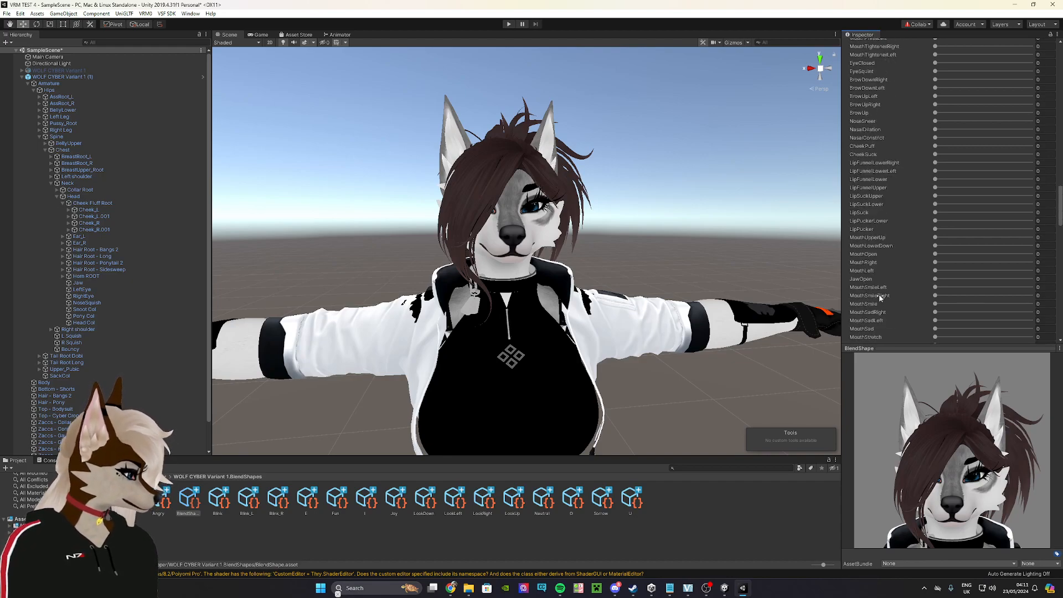
{"action": "scroll", "coordinate": [877, 296], "scroll_direction": "down", "scroll_amount": 6}
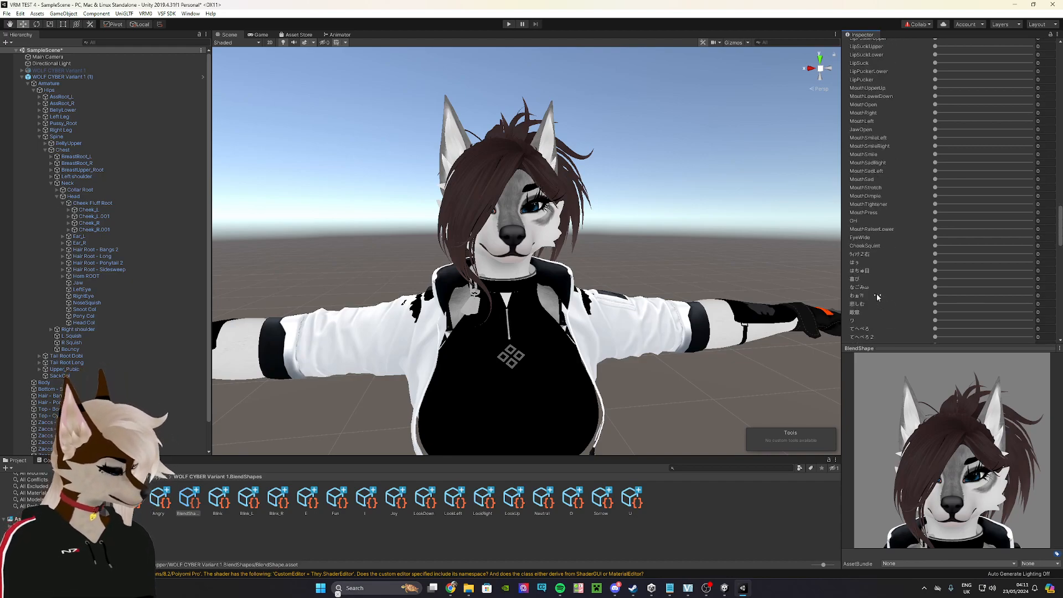
{"action": "scroll", "coordinate": [874, 277], "scroll_direction": "down", "scroll_amount": 3}
{"action": "scroll", "coordinate": [871, 310], "scroll_direction": "down", "scroll_amount": 3}
{"action": "scroll", "coordinate": [872, 290], "scroll_direction": "down", "scroll_amount": 6}
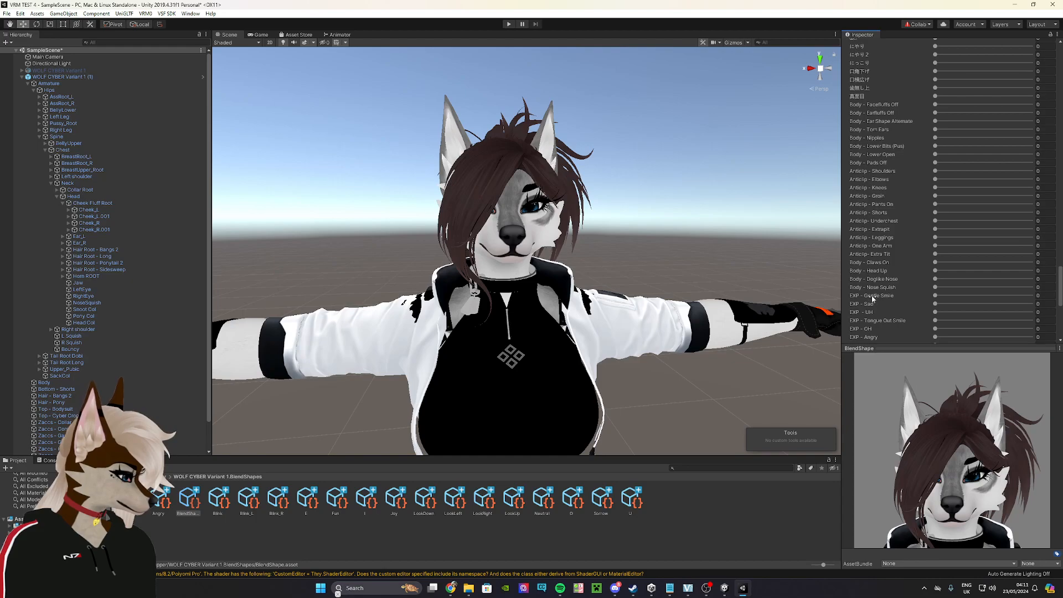
{"action": "left_click_drag", "start_coordinate": [935, 296], "coordinate": [1059, 292]}
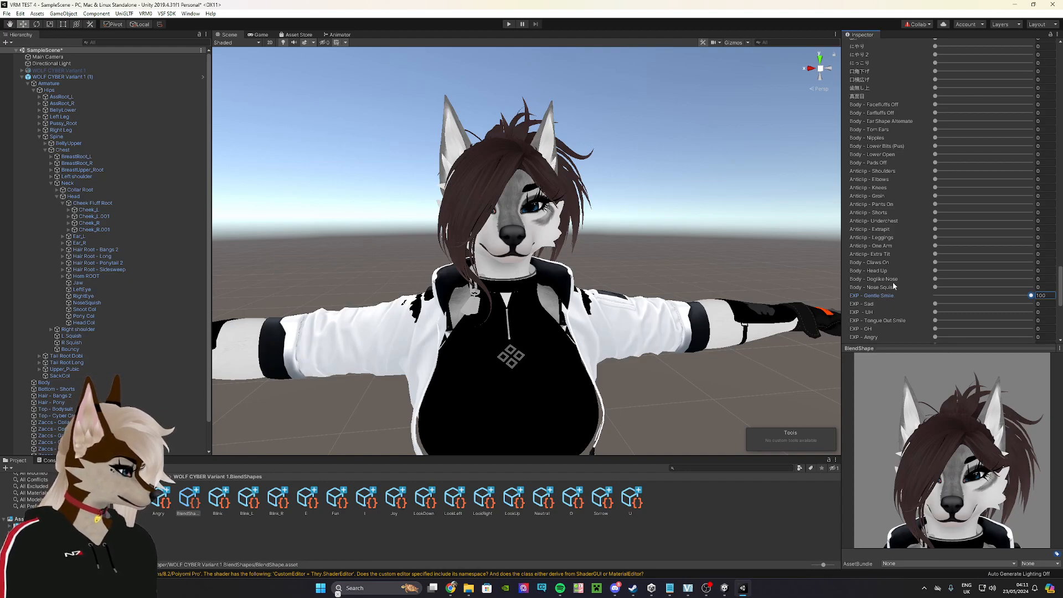
Add a partial blink to the Joy clip by setting the Body blendshape EXP - Blink to about 31.5.
{"action": "scroll", "coordinate": [891, 294], "scroll_direction": "down", "scroll_amount": 3}
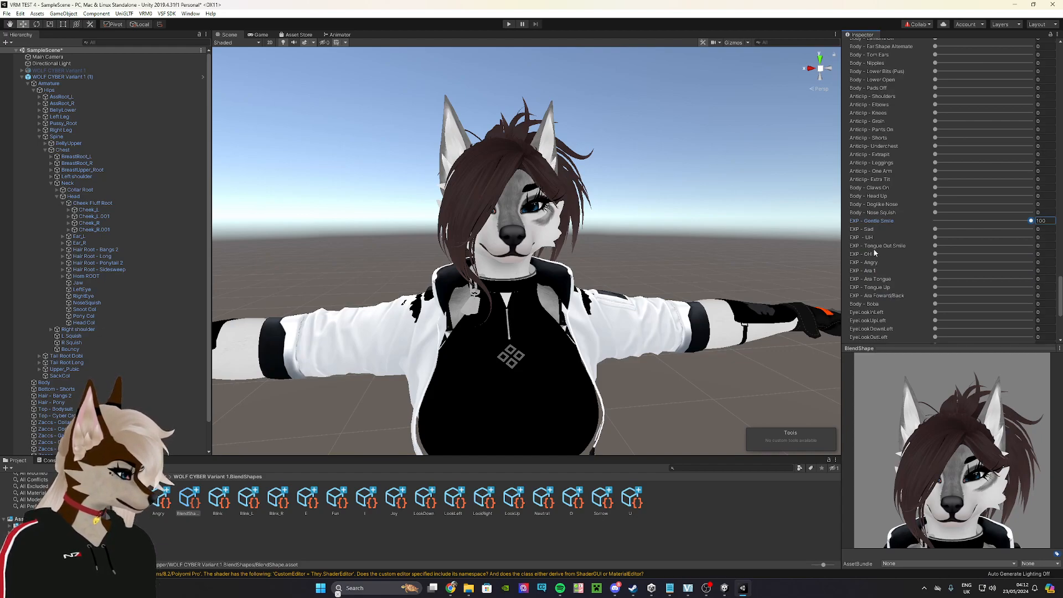
{"action": "scroll", "coordinate": [872, 248], "scroll_direction": "down", "scroll_amount": 10}
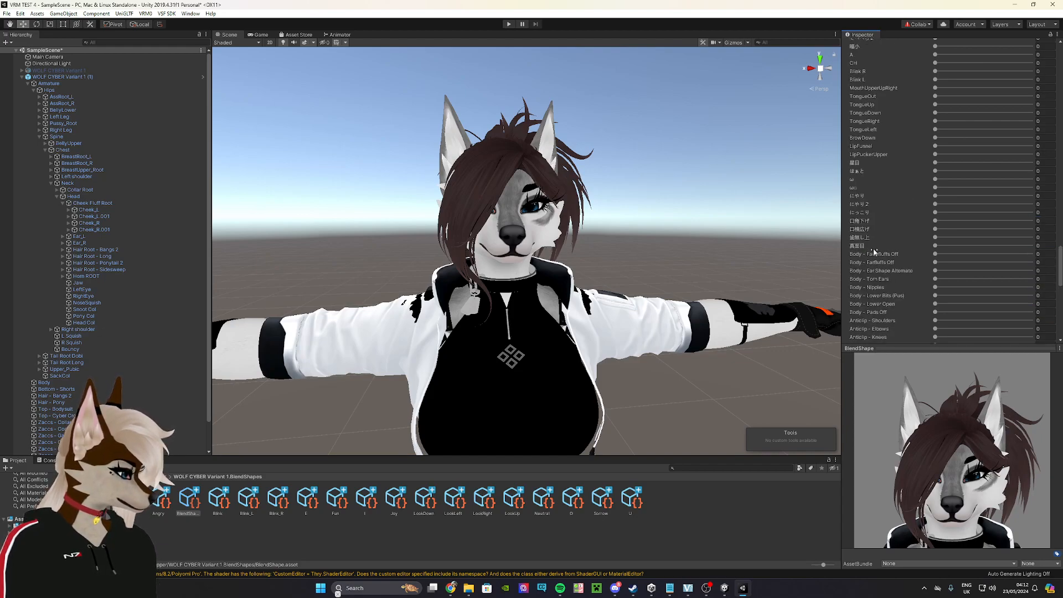
{"action": "scroll", "coordinate": [874, 251], "scroll_direction": "up", "scroll_amount": 5}
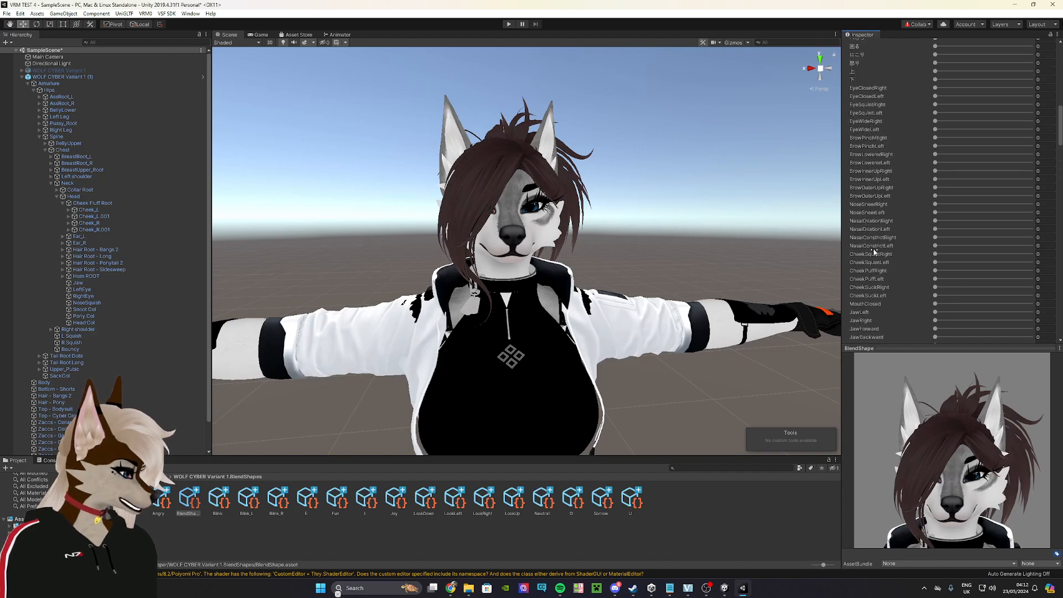
{"action": "scroll", "coordinate": [873, 251], "scroll_direction": "up", "scroll_amount": 10}
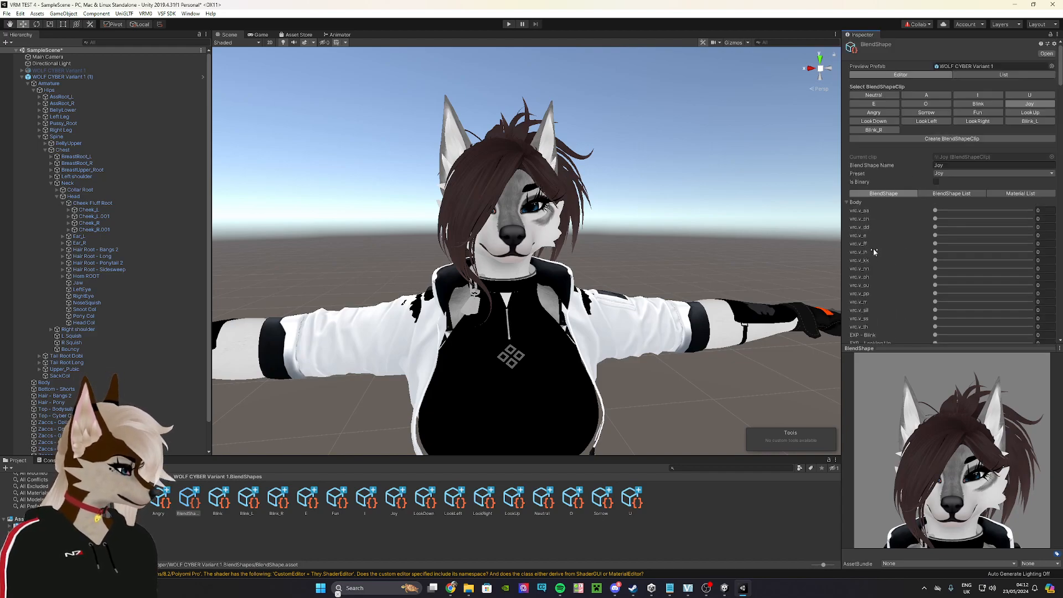
{"action": "scroll", "coordinate": [873, 248], "scroll_direction": "down", "scroll_amount": 6}
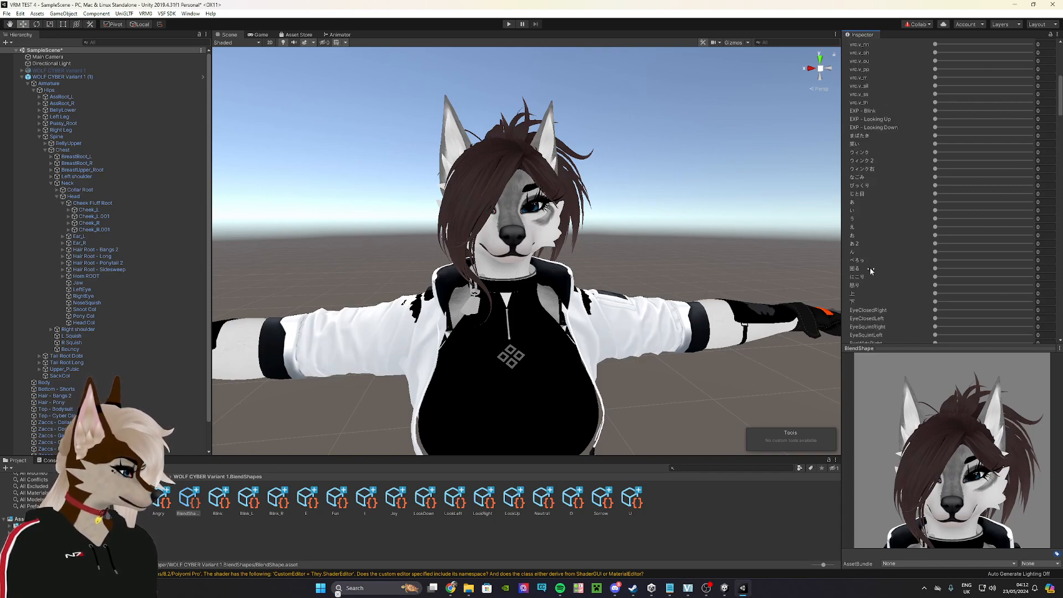
{"action": "scroll", "coordinate": [871, 277], "scroll_direction": "up", "scroll_amount": 8}
{"action": "left_click_drag", "start_coordinate": [935, 260], "coordinate": [966, 261]}
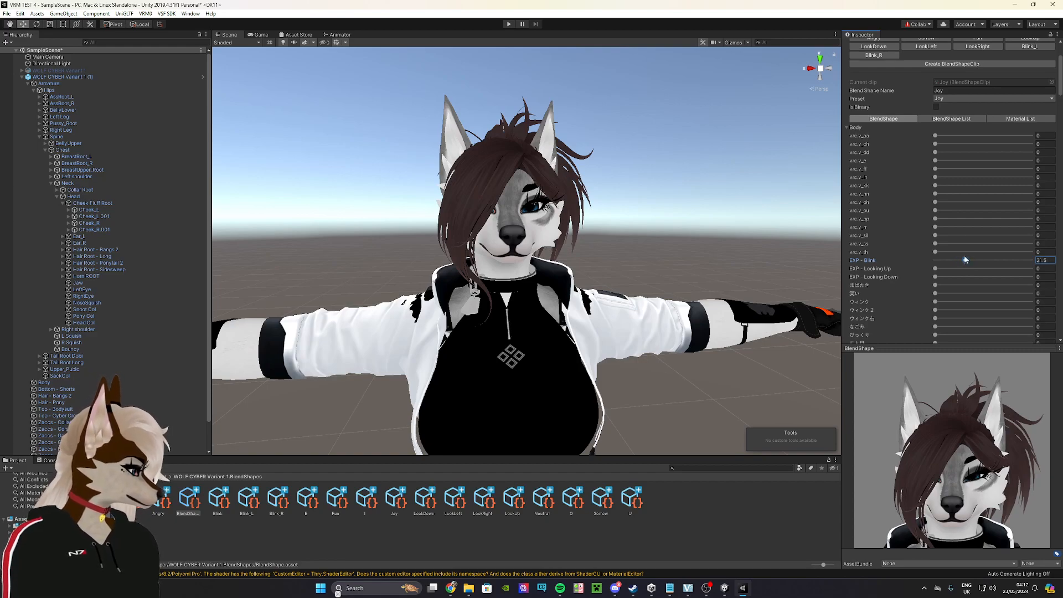
Set the Body blendshape EXP - Angry to about 65 for the Angry clip.
{"action": "scroll", "coordinate": [959, 100], "scroll_direction": "up", "scroll_amount": 2}
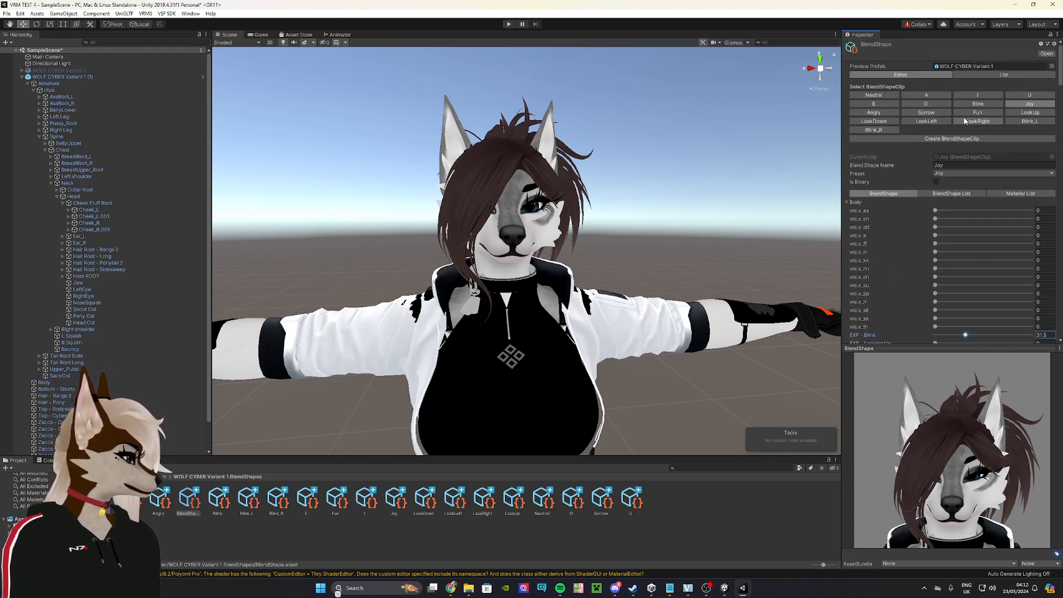
{"action": "left_click", "coordinate": [881, 113]}
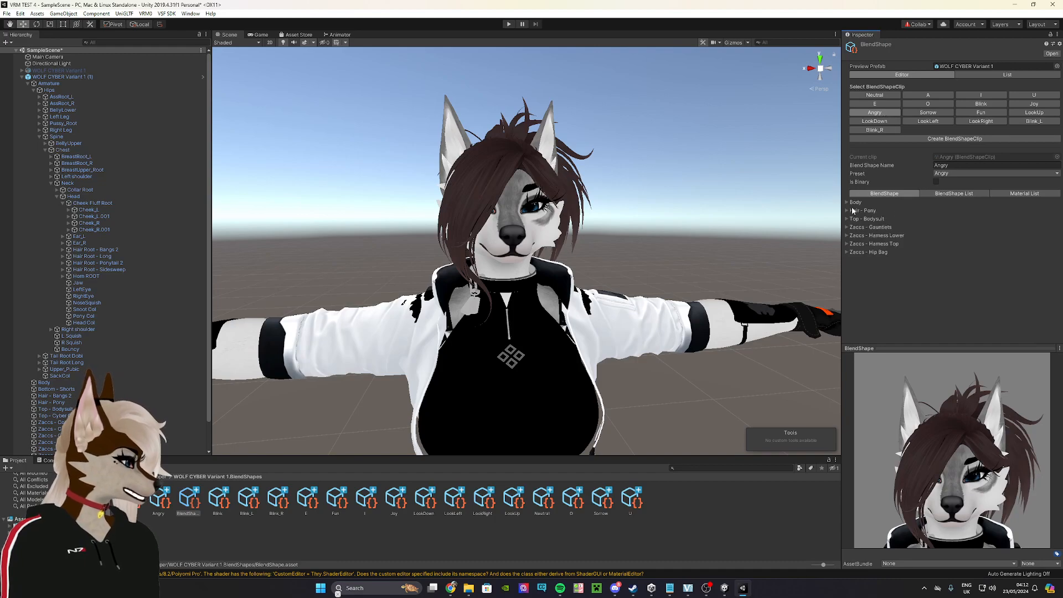
{"action": "left_click", "coordinate": [846, 203]}
{"action": "scroll", "coordinate": [880, 233], "scroll_direction": "down", "scroll_amount": 6}
{"action": "scroll", "coordinate": [886, 237], "scroll_direction": "down", "scroll_amount": 6}
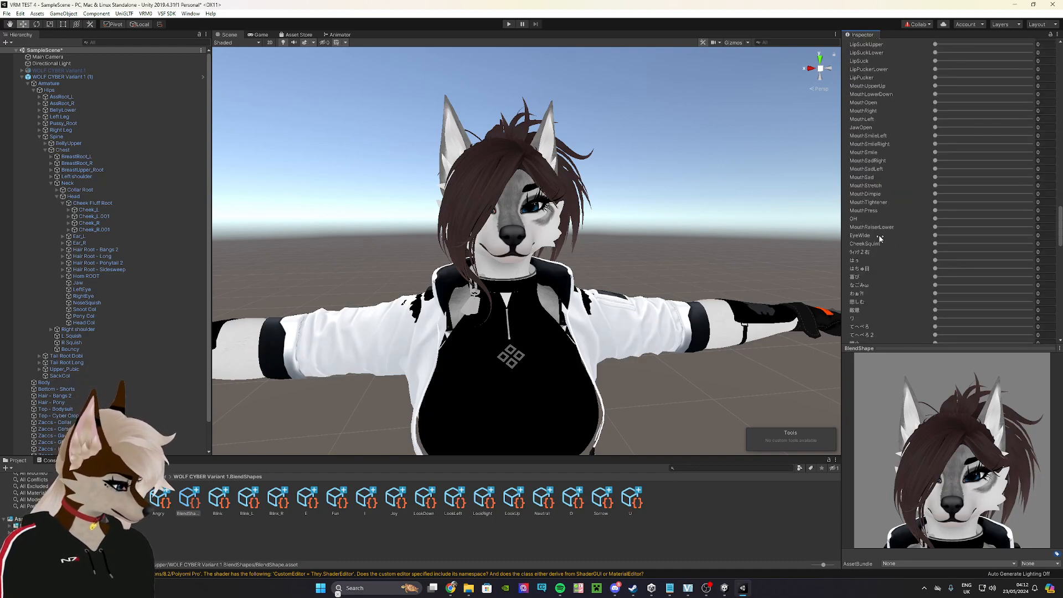
{"action": "scroll", "coordinate": [869, 214], "scroll_direction": "down", "scroll_amount": 3}
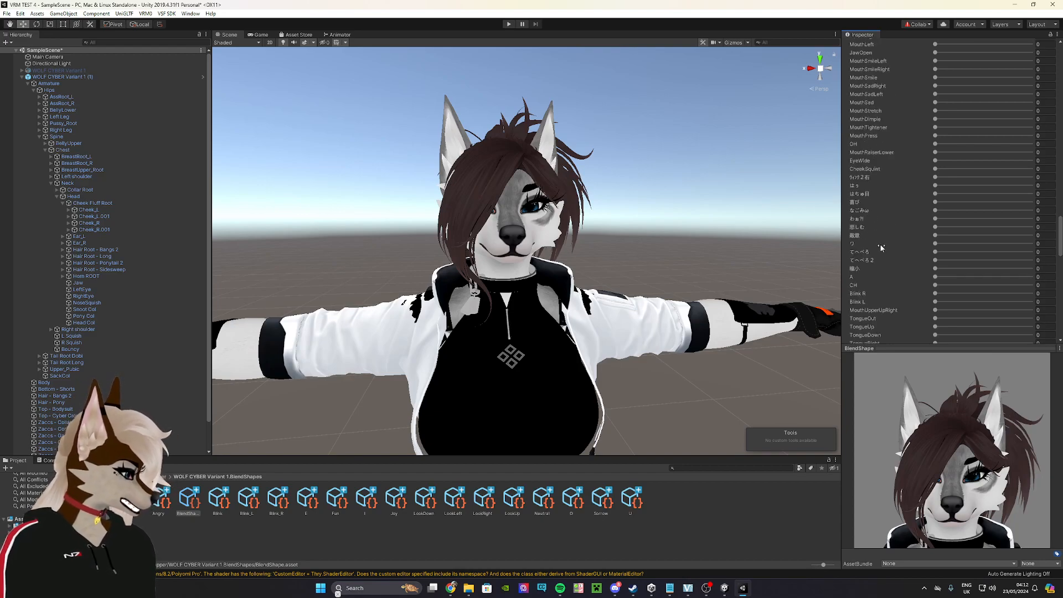
{"action": "scroll", "coordinate": [878, 268], "scroll_direction": "down", "scroll_amount": 3}
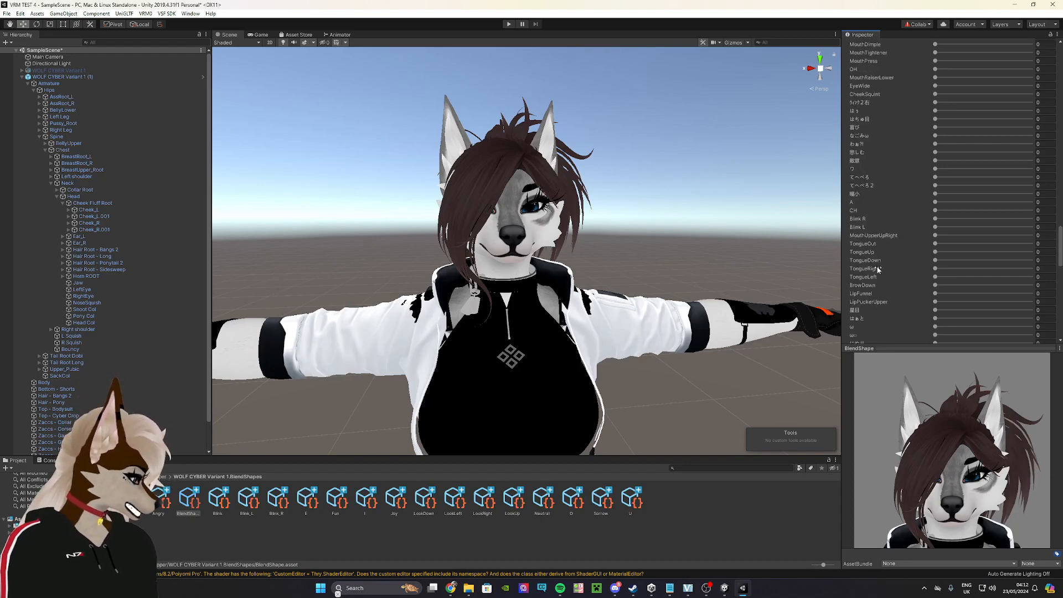
{"action": "scroll", "coordinate": [869, 283], "scroll_direction": "down", "scroll_amount": 10}
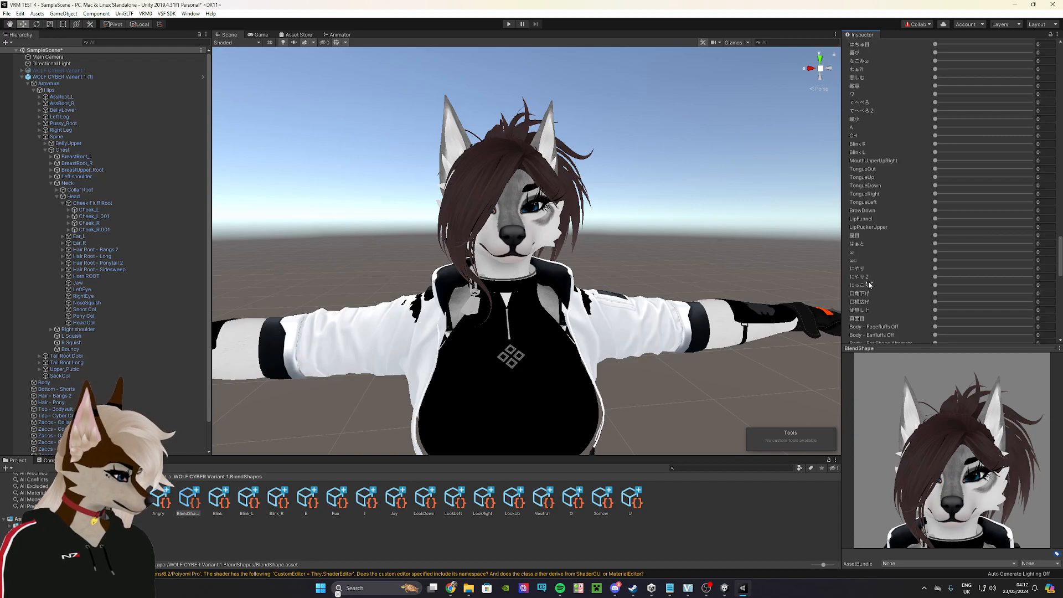
{"action": "scroll", "coordinate": [876, 296], "scroll_direction": "down", "scroll_amount": 3}
{"action": "left_click_drag", "start_coordinate": [935, 260], "coordinate": [1000, 261]}
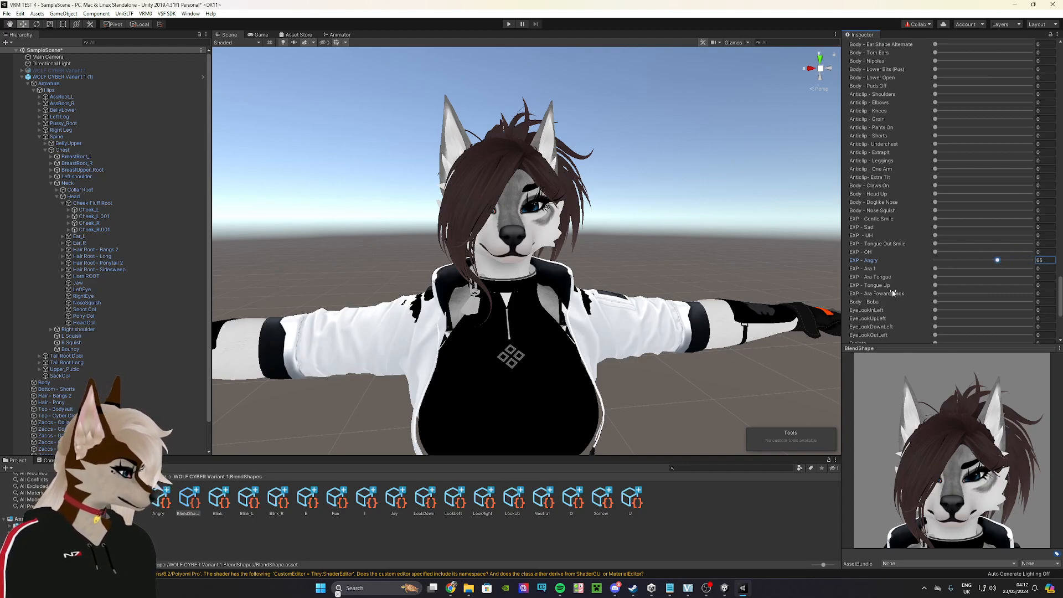
Set the Body blendshape EXP - Sad to 100 for the Sorrow clip.
{"action": "scroll", "coordinate": [975, 283], "scroll_direction": "up", "scroll_amount": 10}
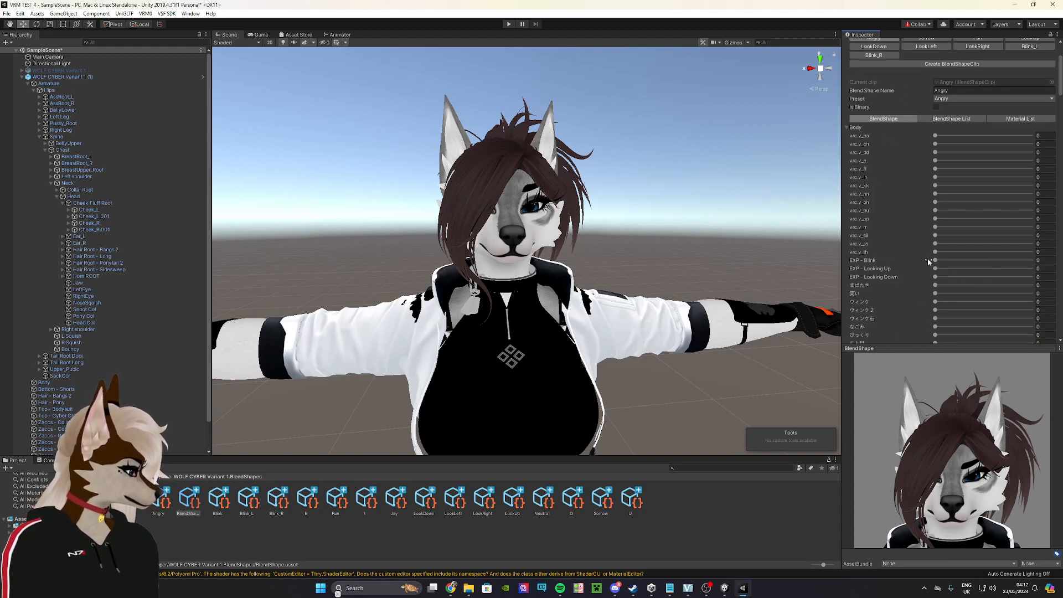
{"action": "scroll", "coordinate": [930, 264], "scroll_direction": "up", "scroll_amount": 3}
{"action": "left_click", "coordinate": [914, 114]}
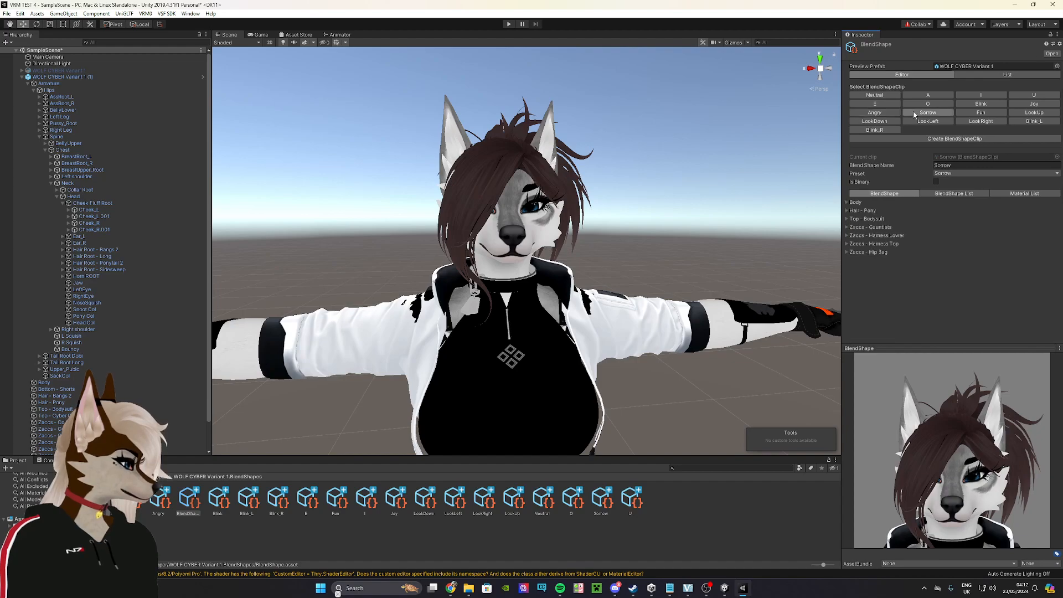
{"action": "left_click", "coordinate": [846, 202]}
{"action": "scroll", "coordinate": [870, 228], "scroll_direction": "down", "scroll_amount": 5}
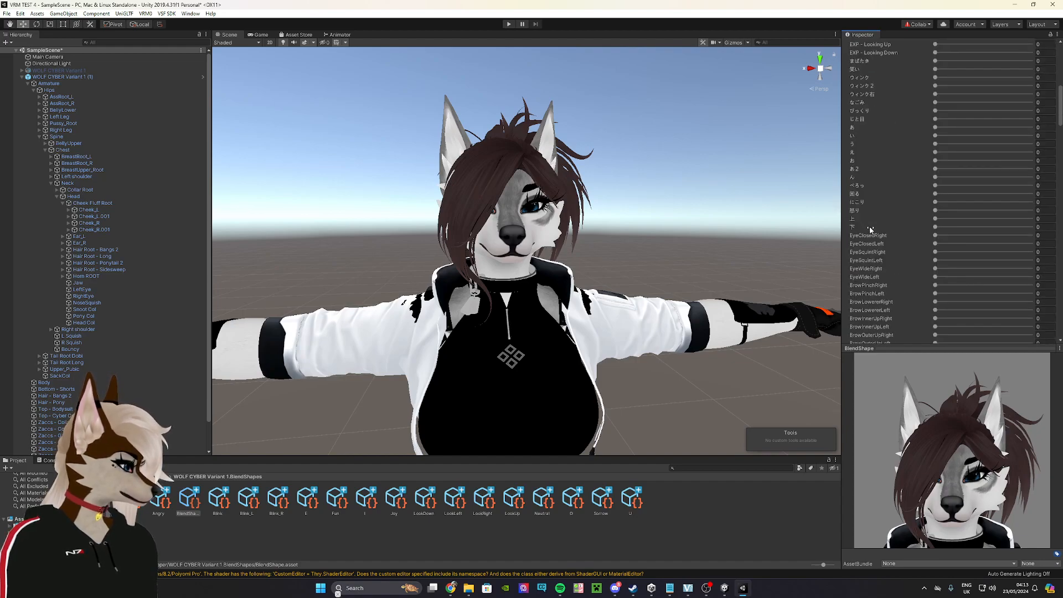
{"action": "scroll", "coordinate": [870, 229], "scroll_direction": "down", "scroll_amount": 5}
{"action": "scroll", "coordinate": [870, 230], "scroll_direction": "down", "scroll_amount": 10}
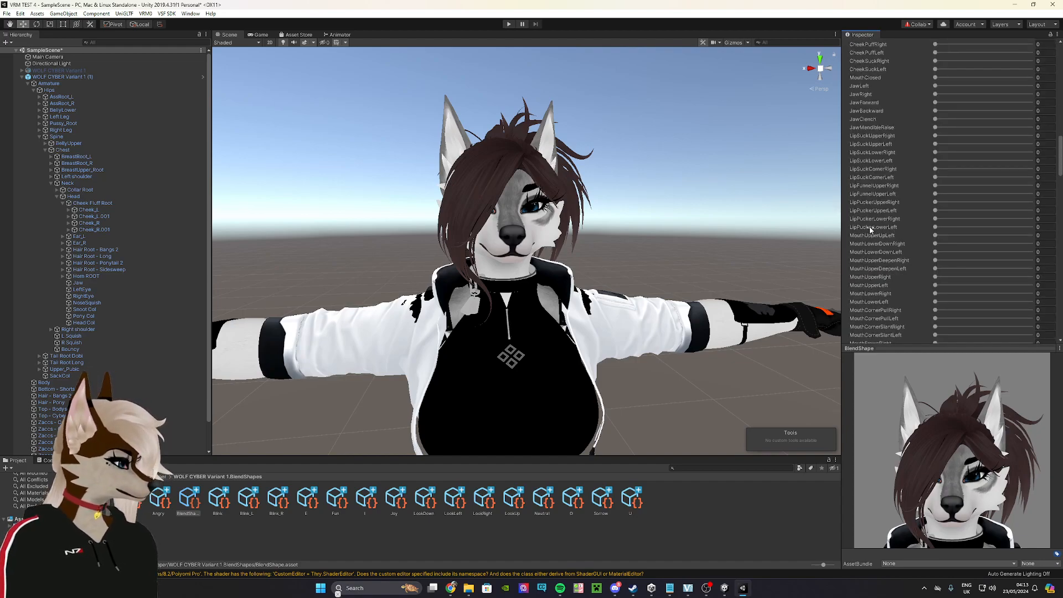
{"action": "scroll", "coordinate": [872, 238], "scroll_direction": "down", "scroll_amount": 8}
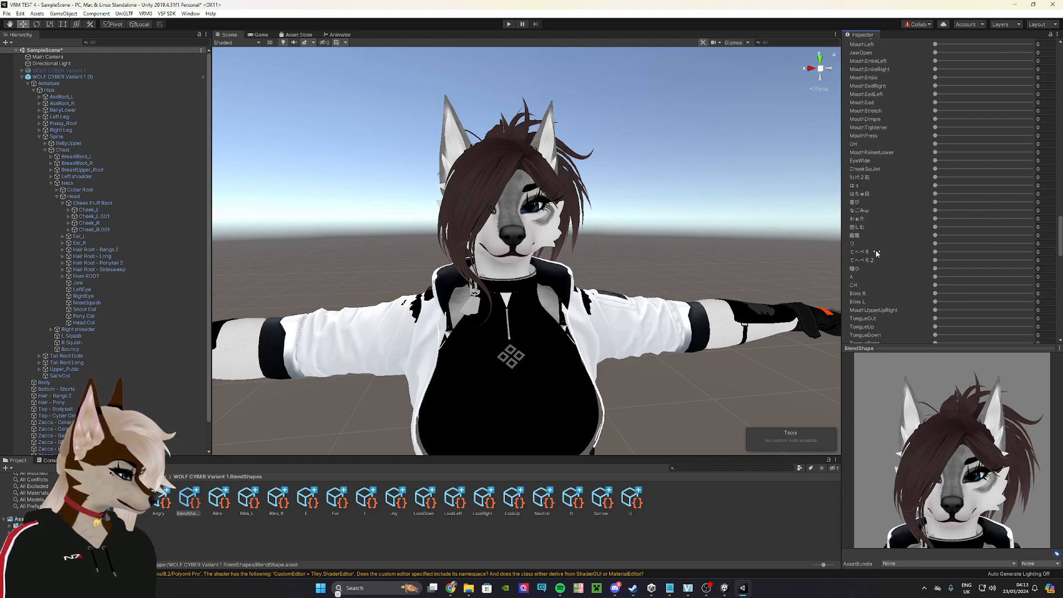
{"action": "scroll", "coordinate": [885, 279], "scroll_direction": "down", "scroll_amount": 6}
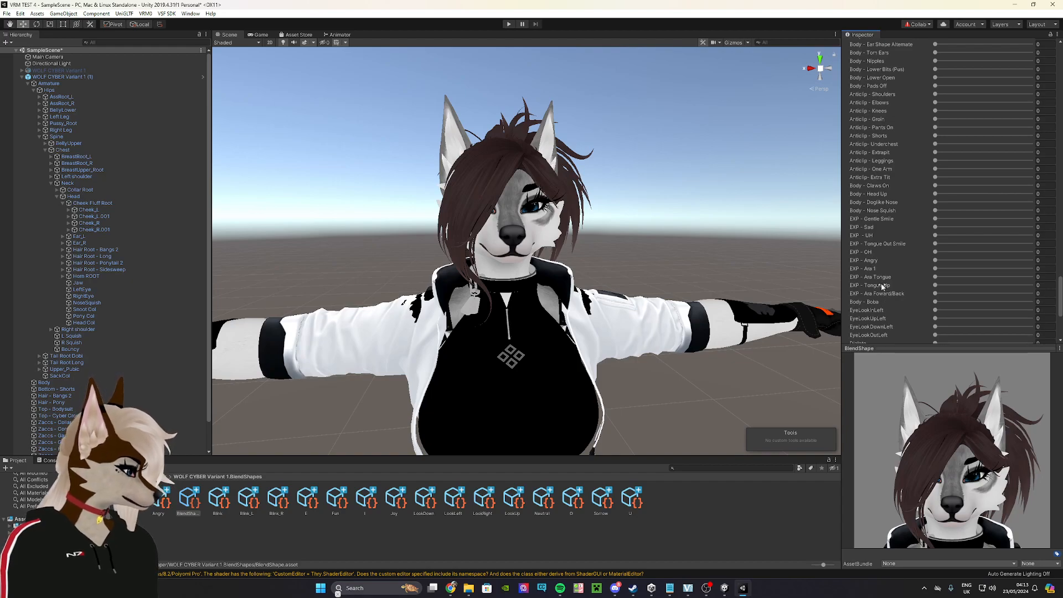
{"action": "left_click_drag", "start_coordinate": [935, 227], "coordinate": [1052, 226]}
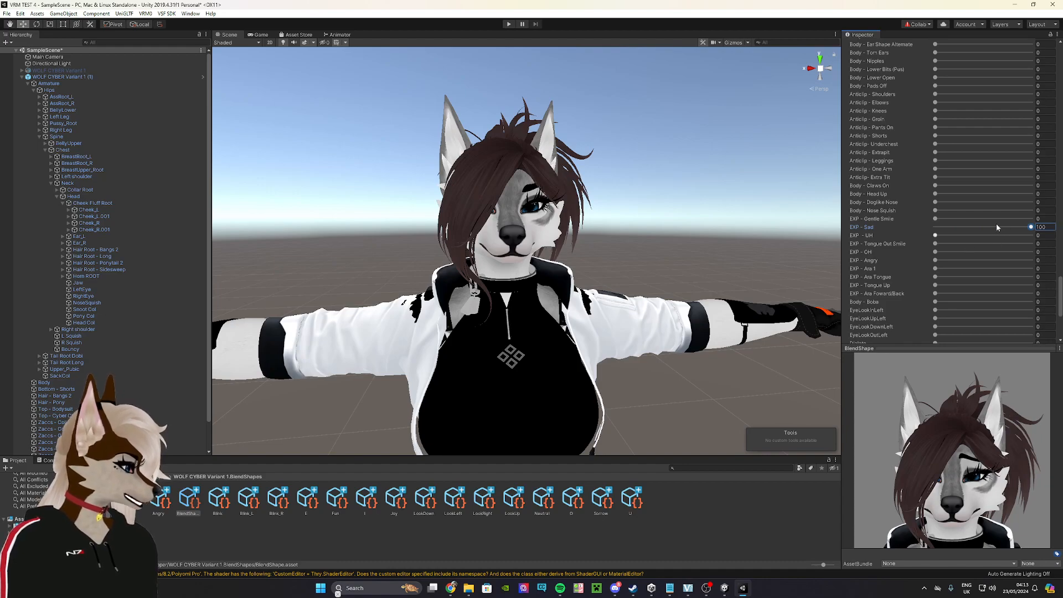
Set the Body blendshape EXP - OH to 100 for the Fun clip.
{"action": "scroll", "coordinate": [938, 250], "scroll_direction": "up", "scroll_amount": 15}
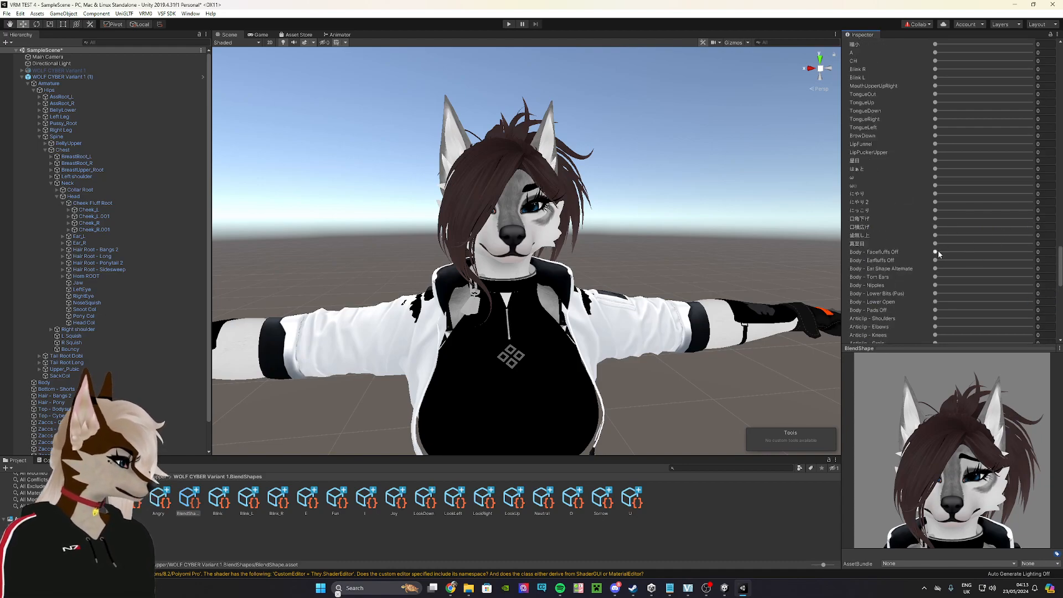
{"action": "scroll", "coordinate": [912, 246], "scroll_direction": "up", "scroll_amount": 5}
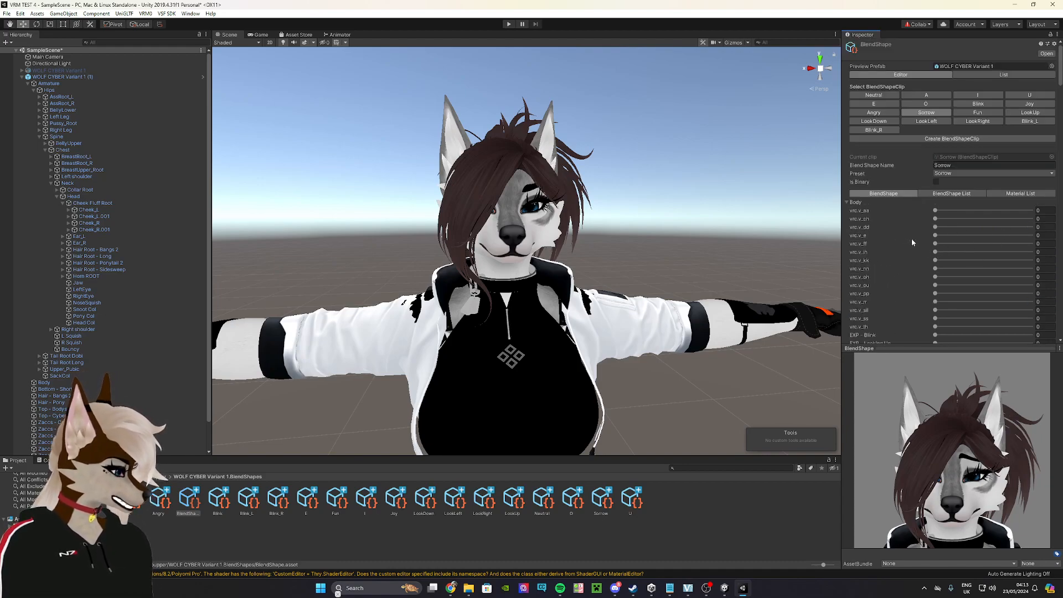
{"action": "left_click", "coordinate": [969, 113]}
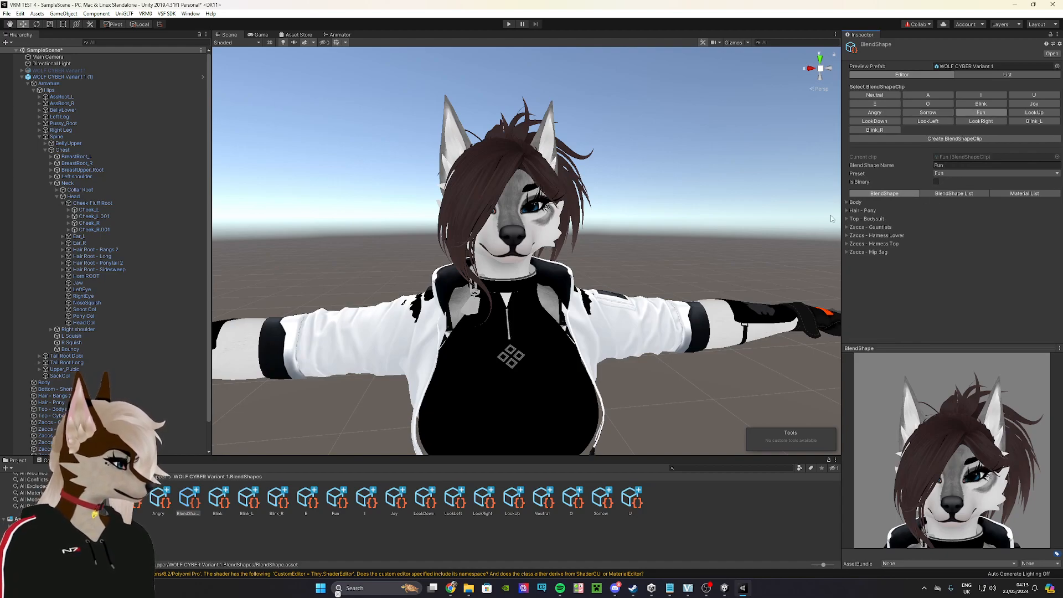
{"action": "left_click", "coordinate": [846, 201]}
{"action": "scroll", "coordinate": [879, 268], "scroll_direction": "down", "scroll_amount": 3}
{"action": "scroll", "coordinate": [879, 268], "scroll_direction": "down", "scroll_amount": 10}
{"action": "scroll", "coordinate": [880, 271], "scroll_direction": "down", "scroll_amount": 5}
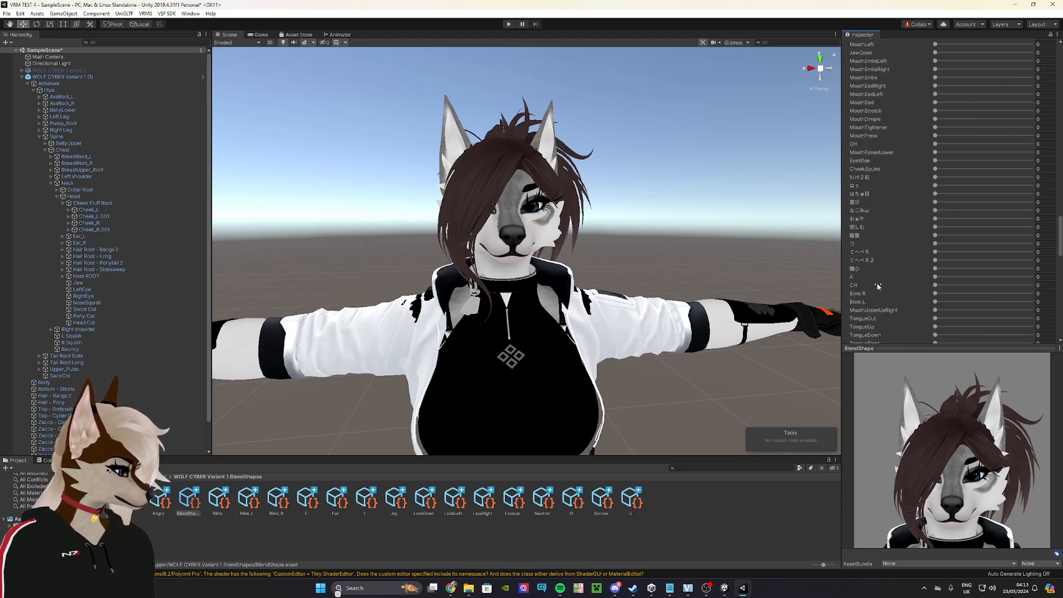
{"action": "scroll", "coordinate": [893, 288], "scroll_direction": "down", "scroll_amount": 10}
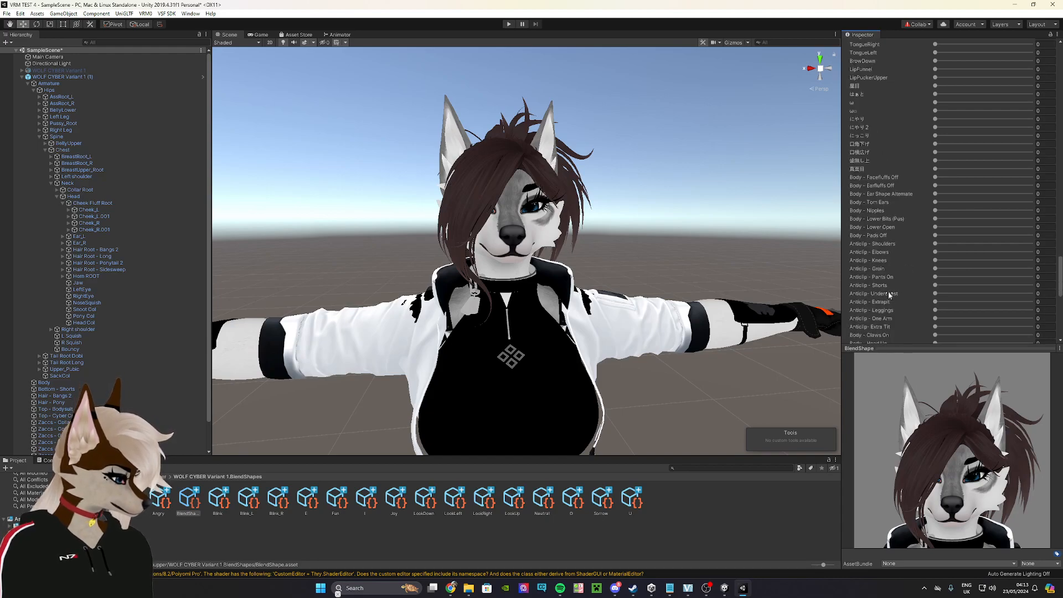
{"action": "scroll", "coordinate": [888, 285], "scroll_direction": "down", "scroll_amount": 10}
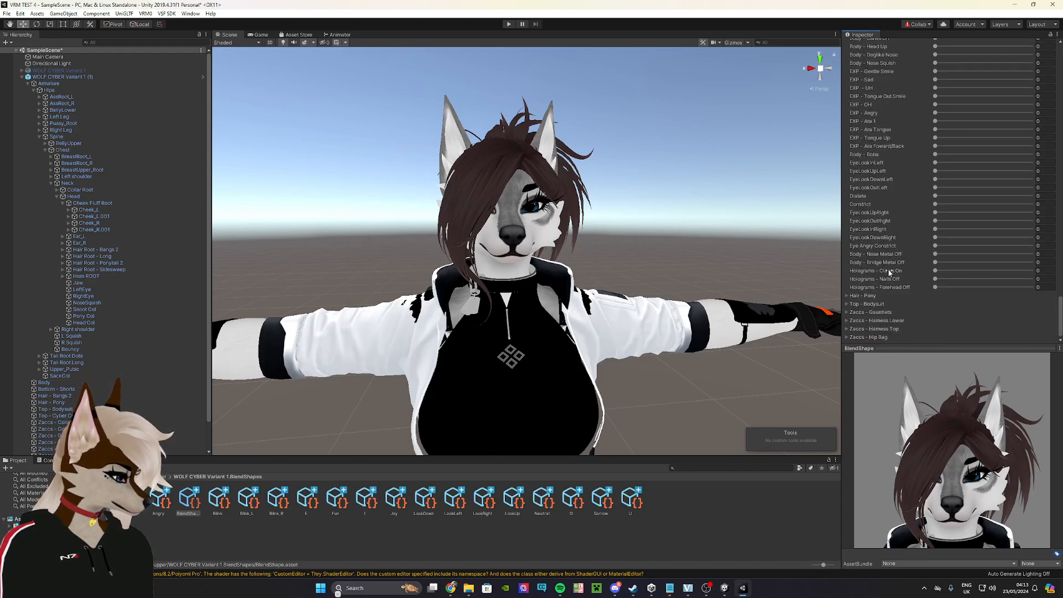
{"action": "scroll", "coordinate": [890, 258], "scroll_direction": "up", "scroll_amount": 3}
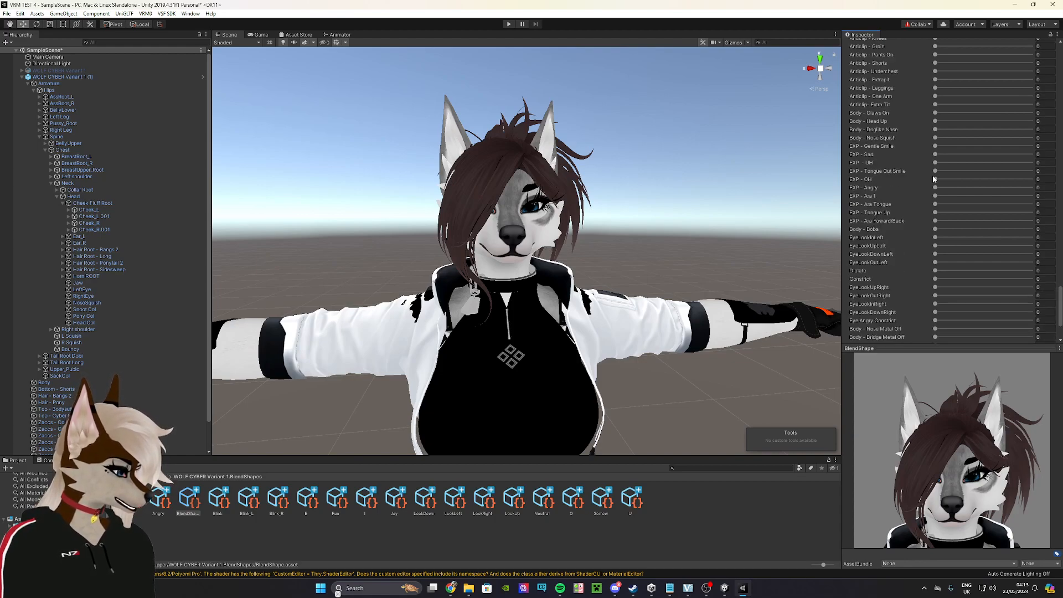
{"action": "left_click_drag", "start_coordinate": [942, 178], "coordinate": [1034, 179]}
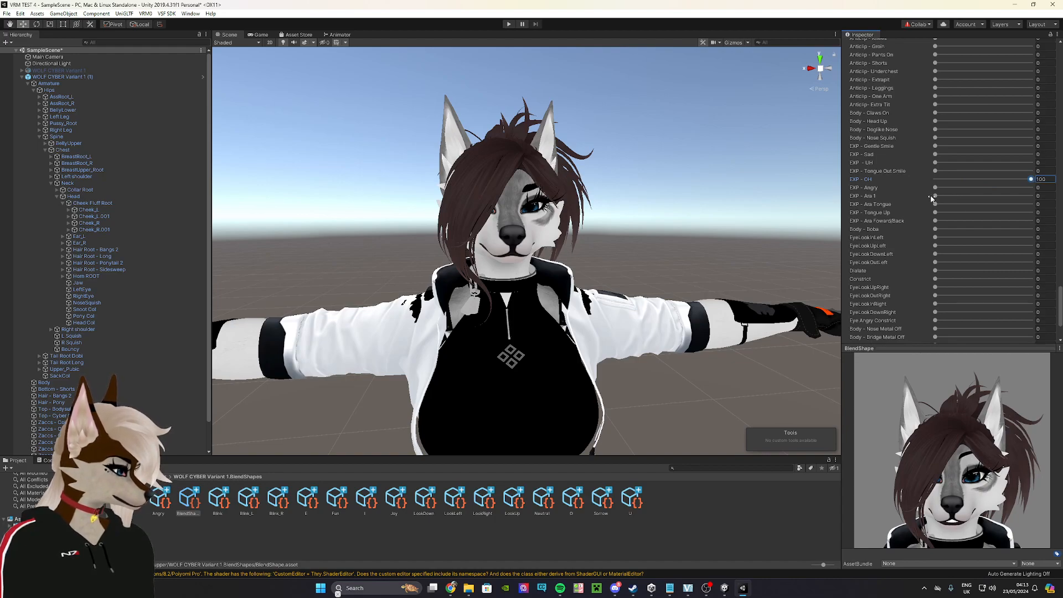
Set the Body blendshape EXP - Looking Up to 100 for the LookUp clip.
{"action": "scroll", "coordinate": [941, 227], "scroll_direction": "up", "scroll_amount": 15}
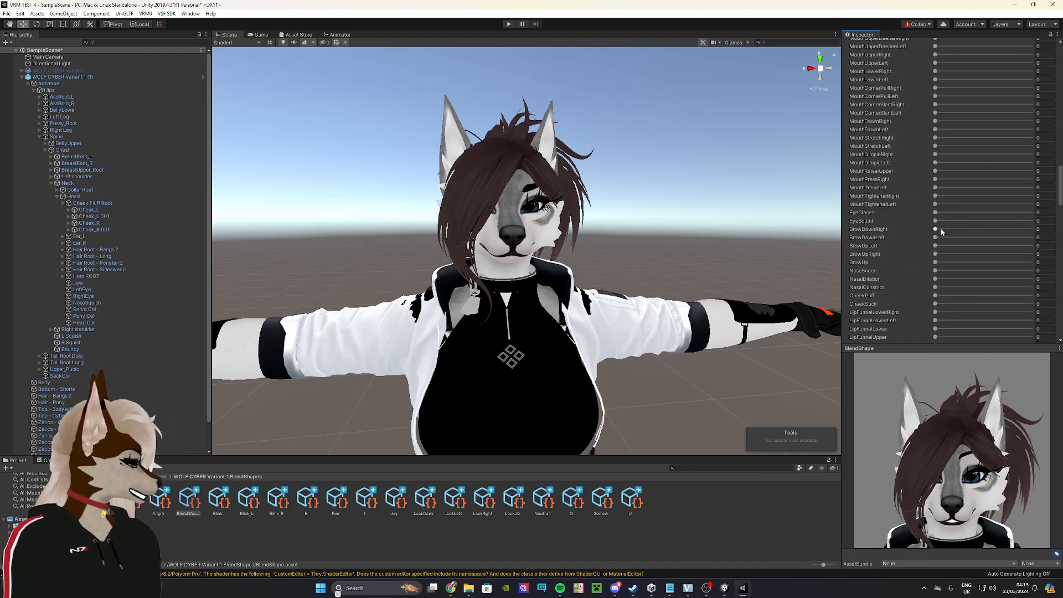
{"action": "scroll", "coordinate": [940, 228], "scroll_direction": "up", "scroll_amount": 10}
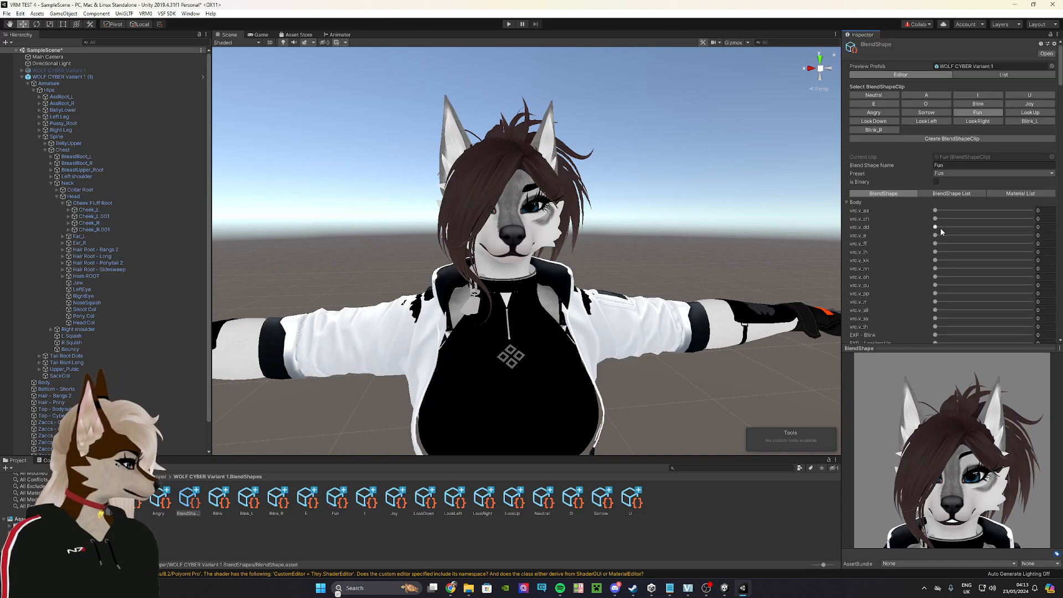
{"action": "left_click", "coordinate": [1022, 113]}
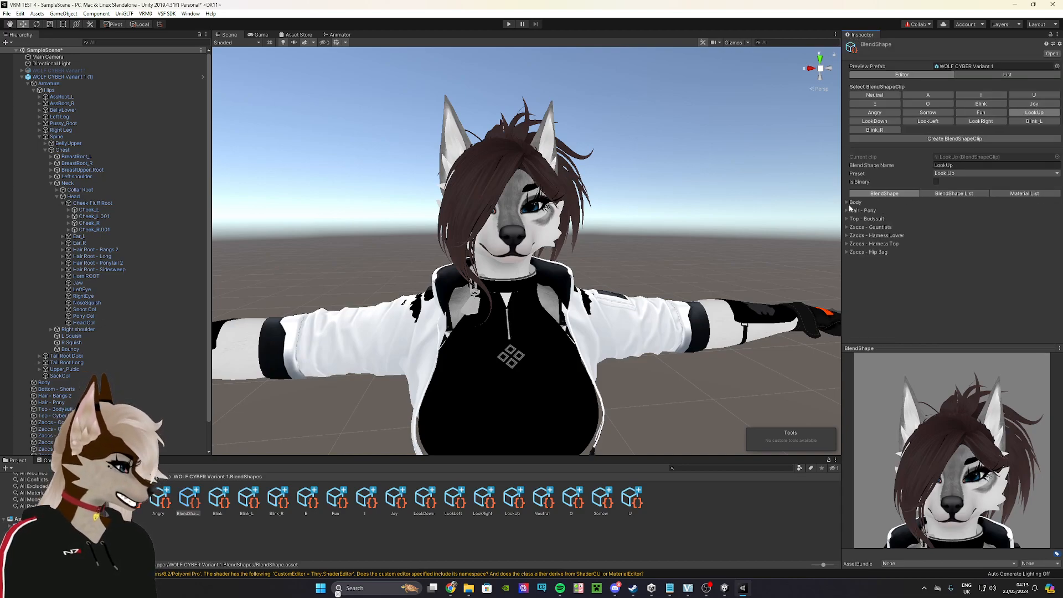
{"action": "left_click", "coordinate": [847, 202]}
{"action": "scroll", "coordinate": [874, 247], "scroll_direction": "down", "scroll_amount": 3}
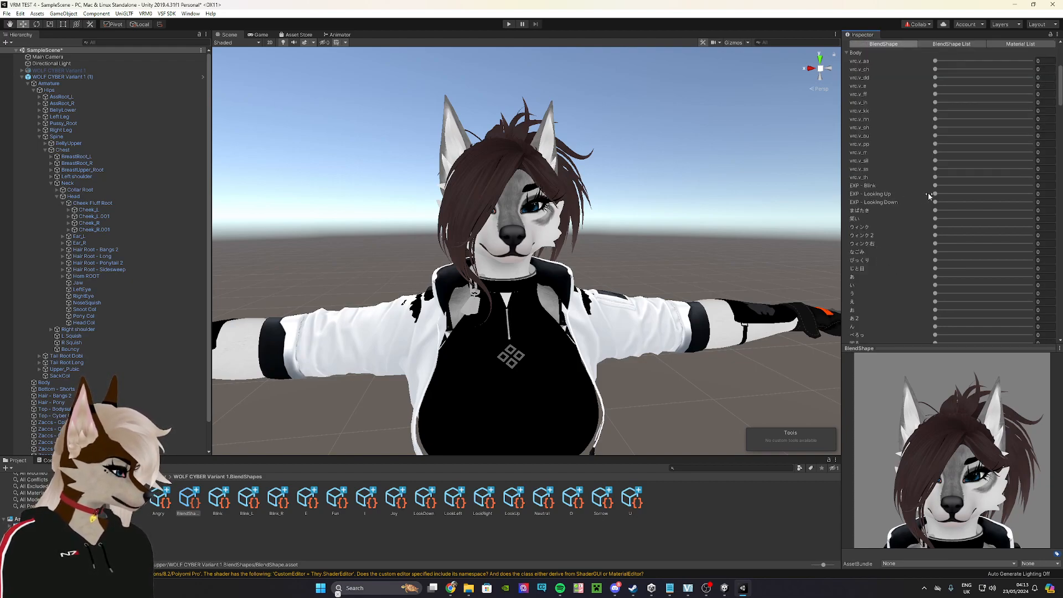
{"action": "left_click_drag", "start_coordinate": [935, 194], "coordinate": [1047, 186]}
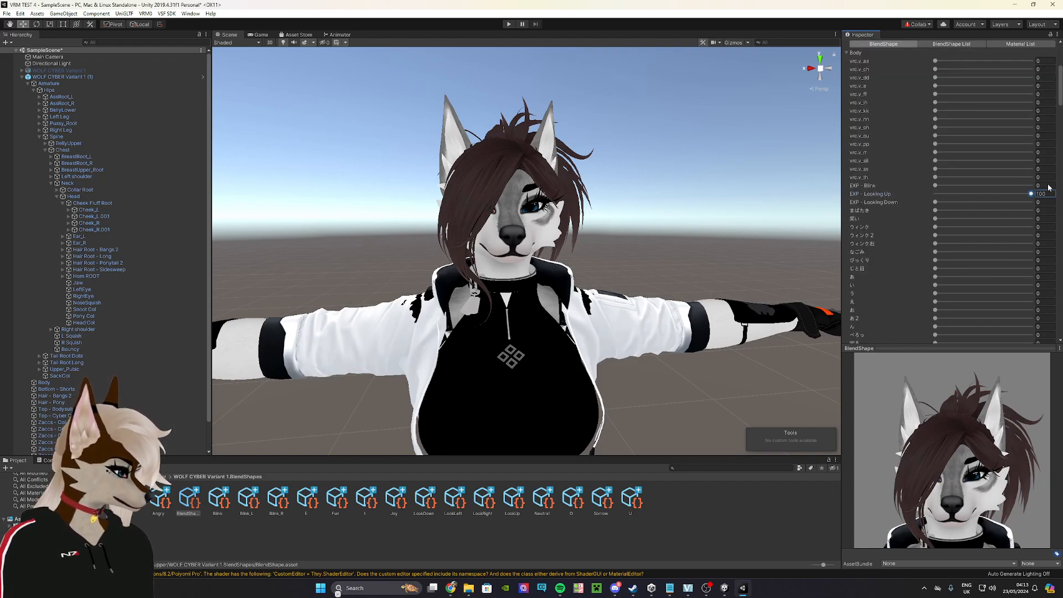
Add both eyes' upward gaze to the LookUp clip by setting the Body blendshapes EyeLookUpRight and EyeLookUpLeft to 100.
{"action": "scroll", "coordinate": [893, 222], "scroll_direction": "down", "scroll_amount": 5}
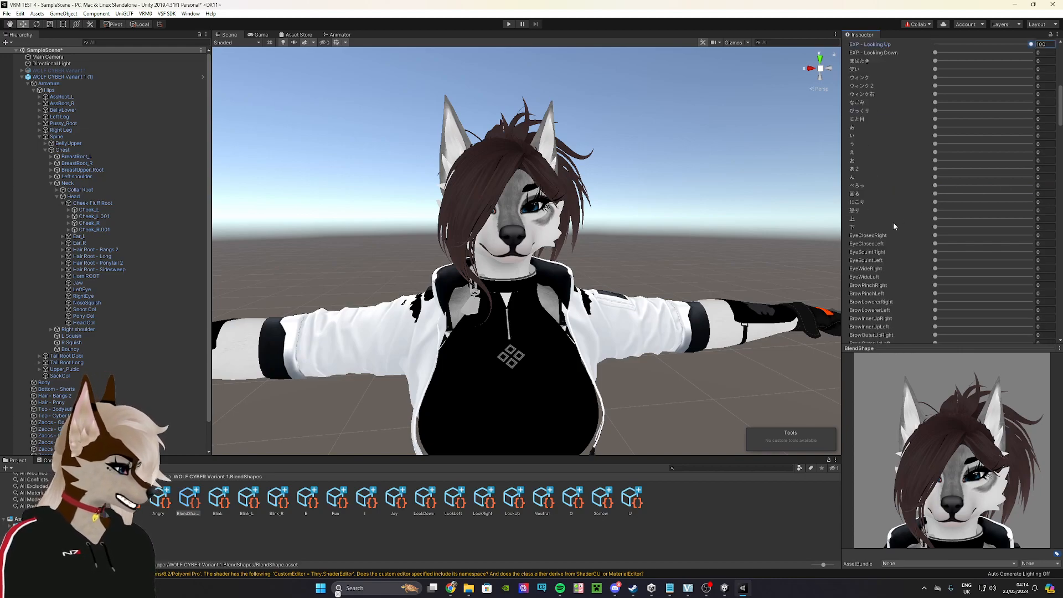
{"action": "scroll", "coordinate": [898, 268], "scroll_direction": "up", "scroll_amount": 5}
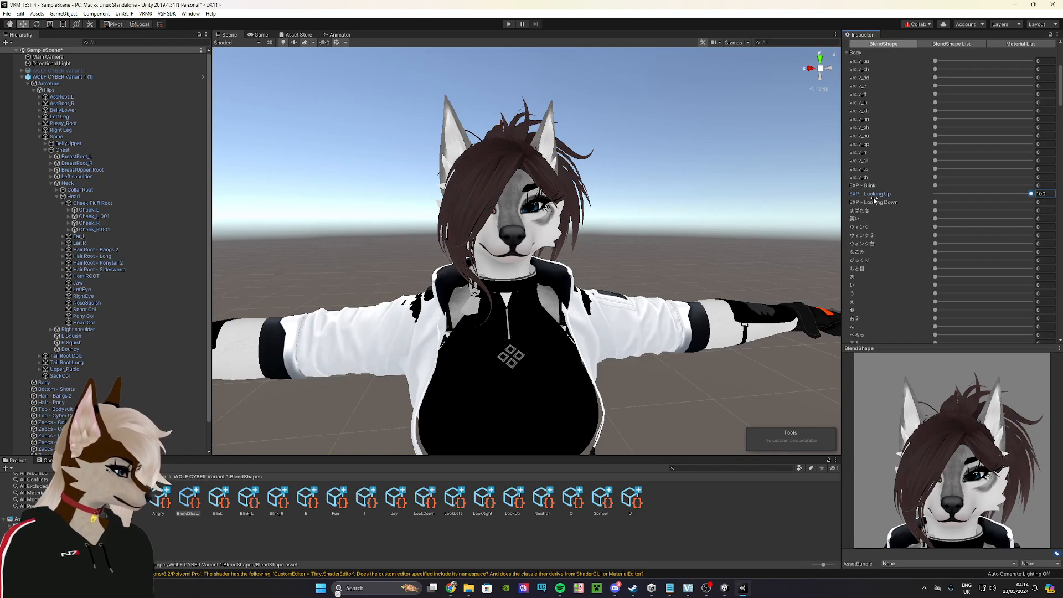
{"action": "scroll", "coordinate": [878, 218], "scroll_direction": "down", "scroll_amount": 2}
{"action": "scroll", "coordinate": [883, 234], "scroll_direction": "down", "scroll_amount": 2}
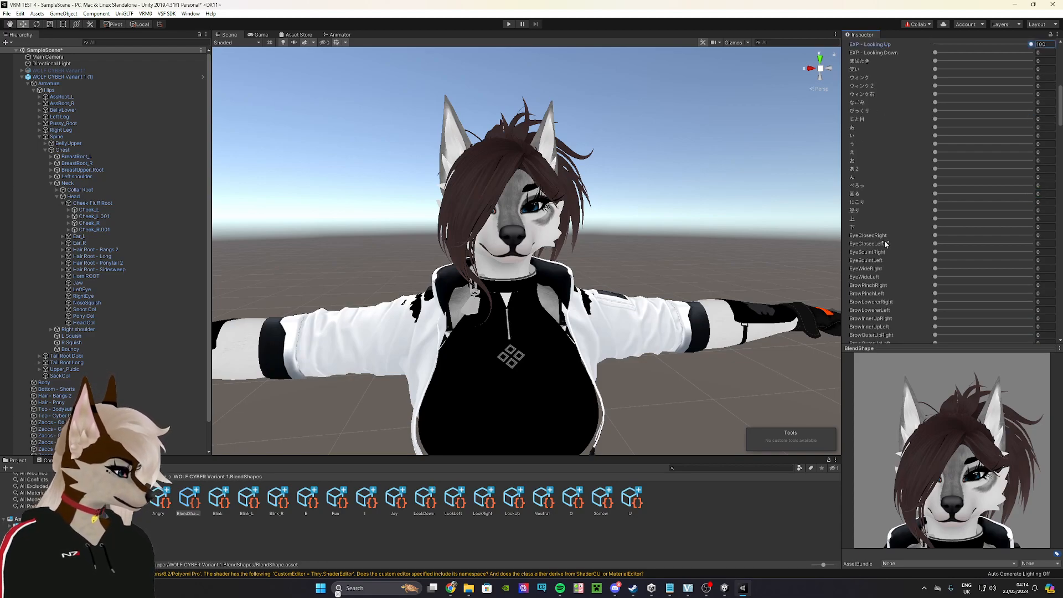
{"action": "scroll", "coordinate": [895, 296], "scroll_direction": "down", "scroll_amount": 9}
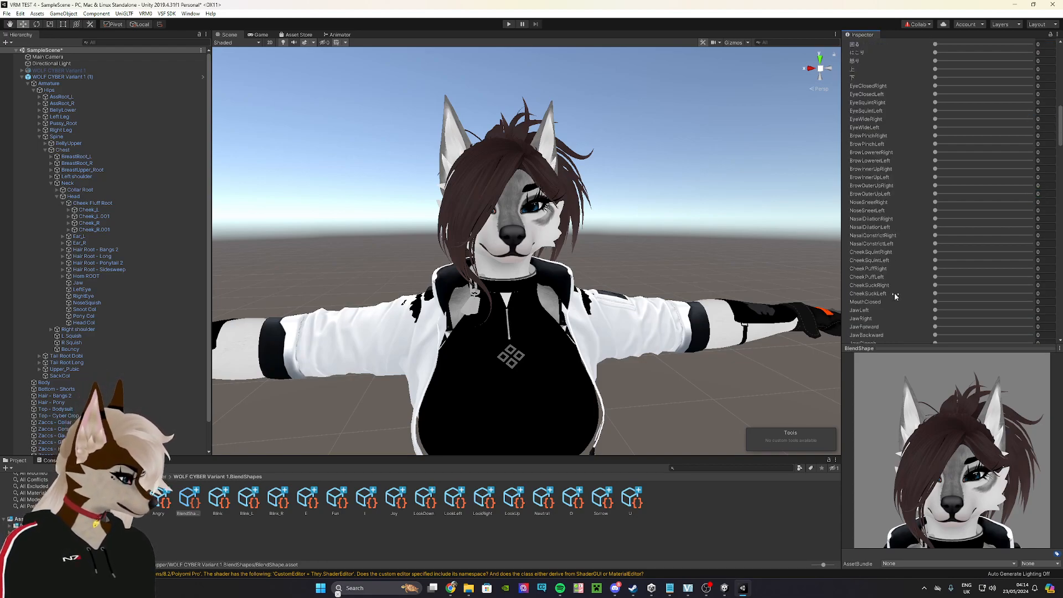
{"action": "scroll", "coordinate": [895, 296], "scroll_direction": "down", "scroll_amount": 8}
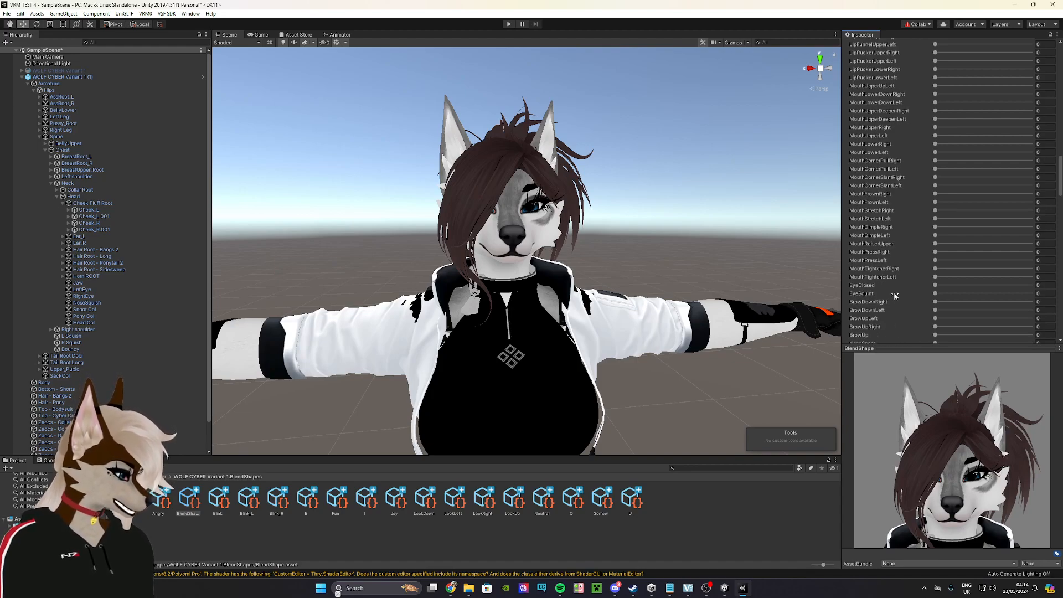
{"action": "scroll", "coordinate": [894, 296], "scroll_direction": "down", "scroll_amount": 8}
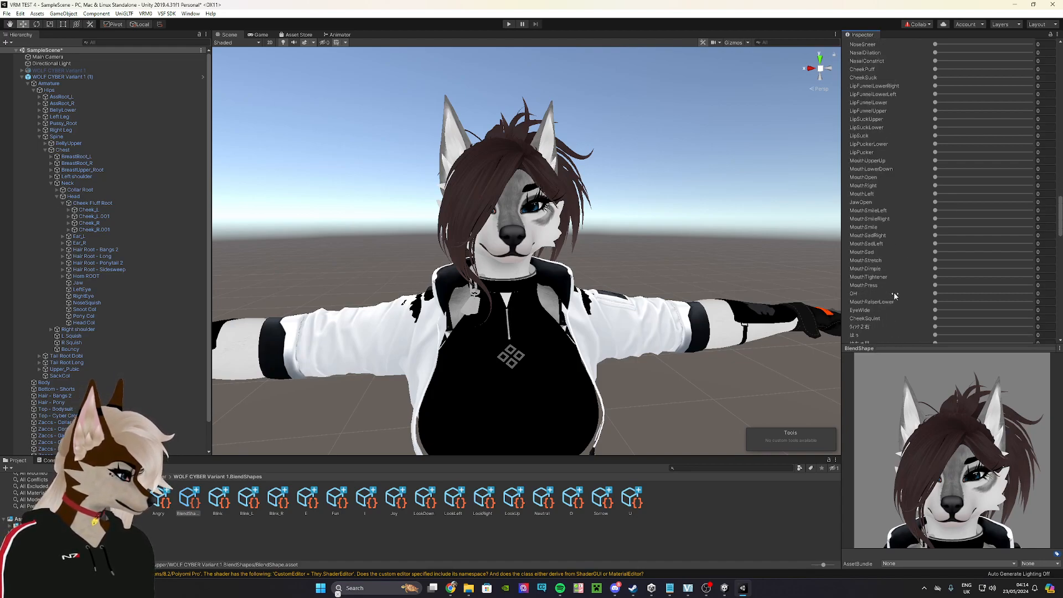
{"action": "scroll", "coordinate": [884, 230], "scroll_direction": "down", "scroll_amount": 2}
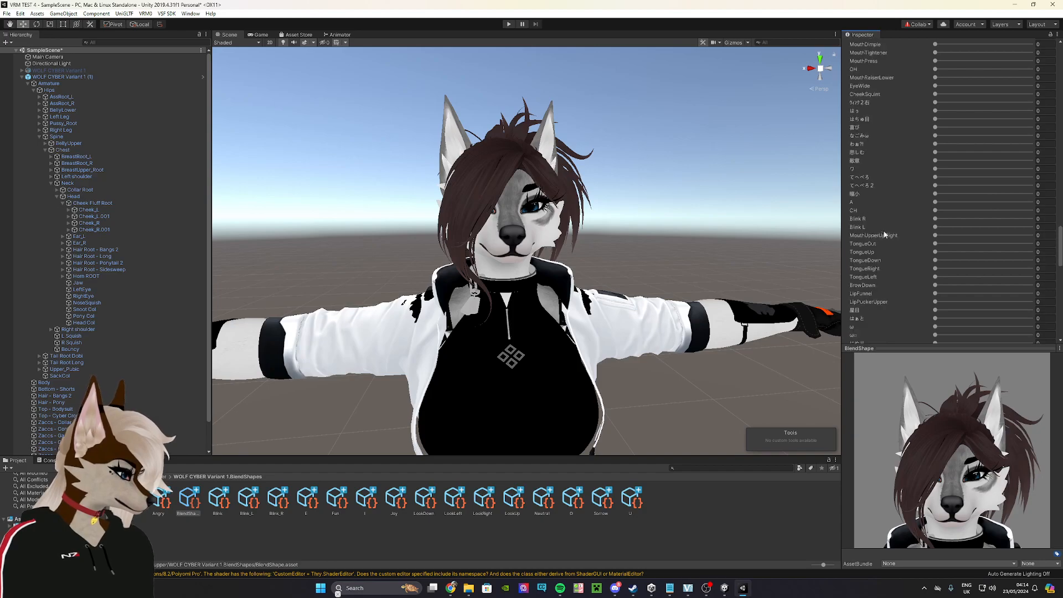
{"action": "scroll", "coordinate": [885, 234], "scroll_direction": "down", "scroll_amount": 3}
{"action": "scroll", "coordinate": [891, 275], "scroll_direction": "down", "scroll_amount": 3}
{"action": "scroll", "coordinate": [895, 276], "scroll_direction": "down", "scroll_amount": 4}
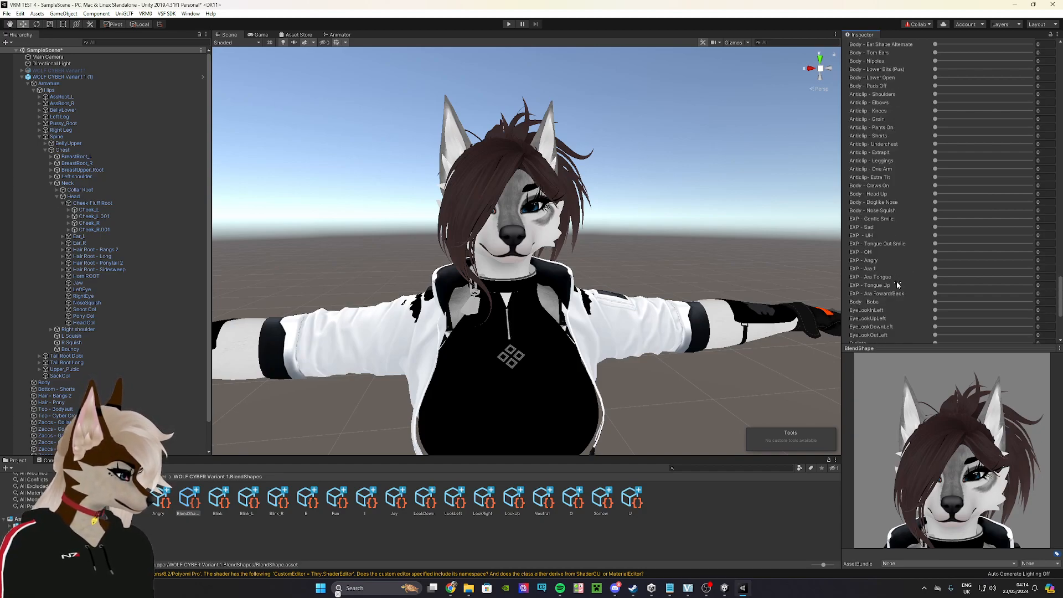
{"action": "scroll", "coordinate": [890, 287], "scroll_direction": "down", "scroll_amount": 2}
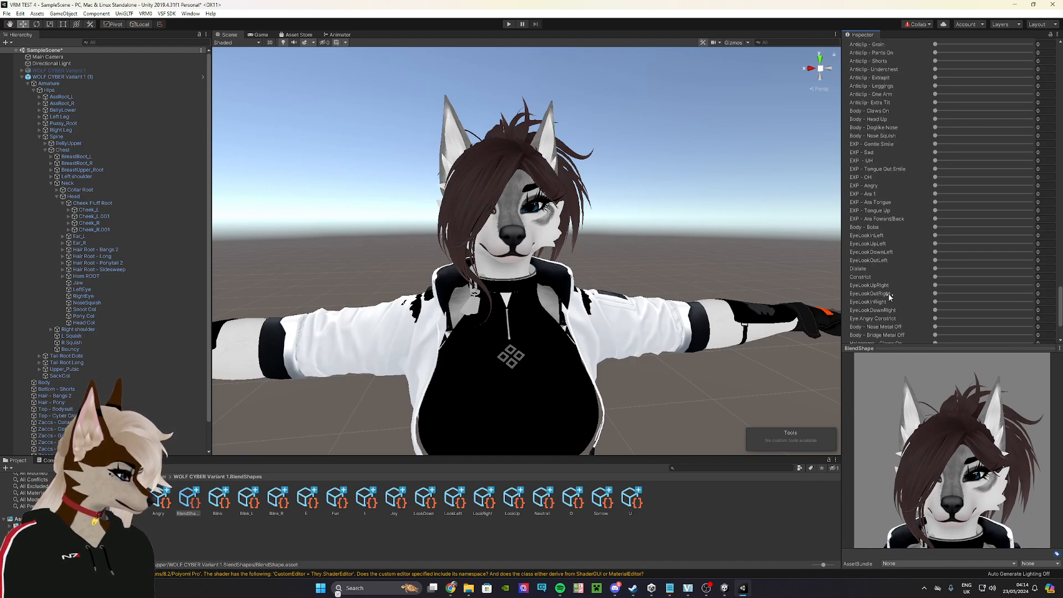
{"action": "left_click_drag", "start_coordinate": [936, 285], "coordinate": [1033, 287]}
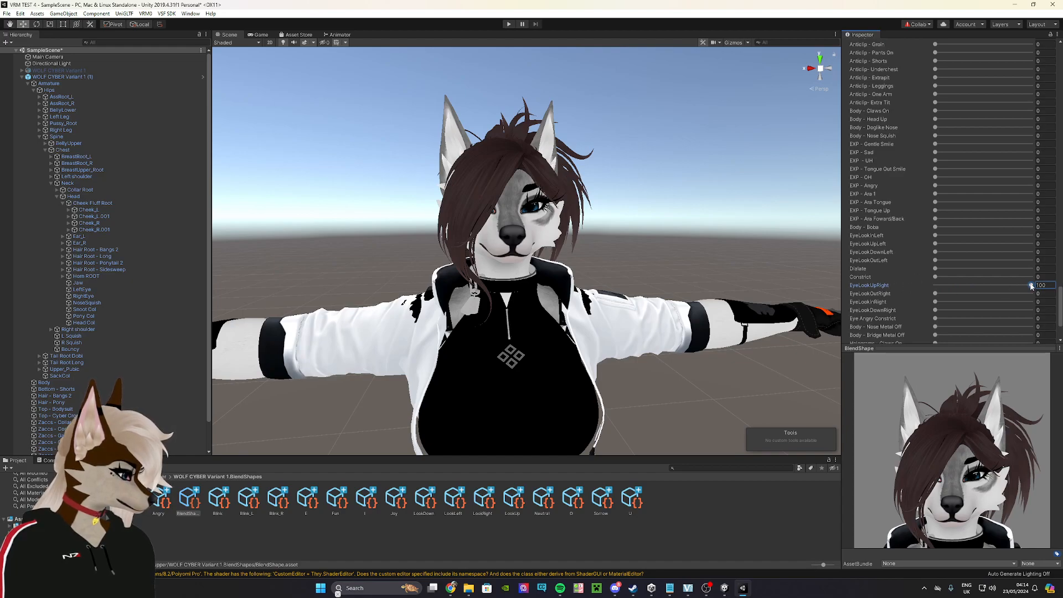
{"action": "scroll", "coordinate": [921, 290], "scroll_direction": "down", "scroll_amount": 3}
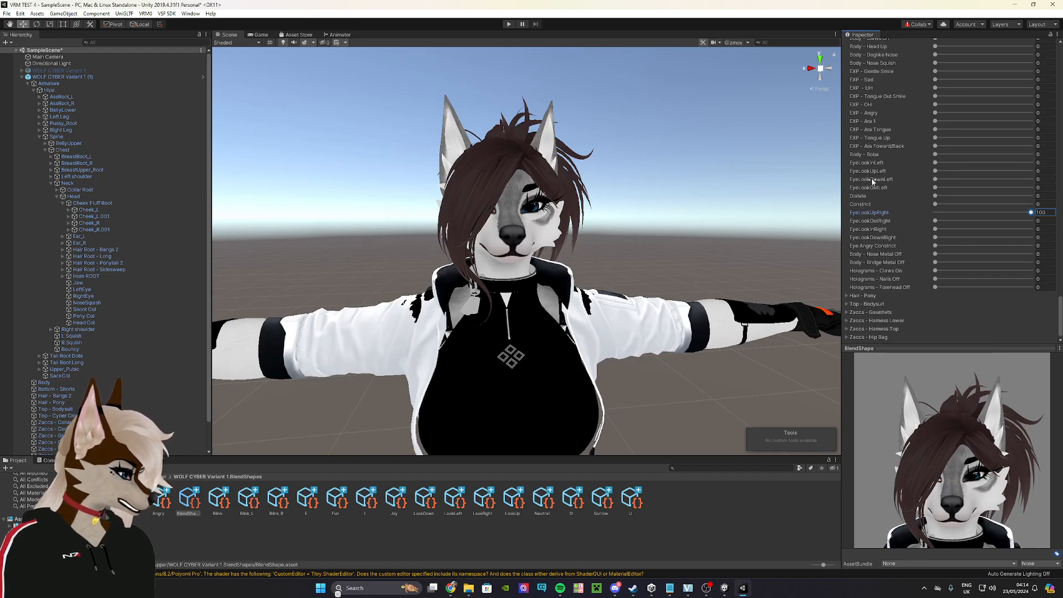
{"action": "left_click_drag", "start_coordinate": [935, 170], "coordinate": [1032, 171]}
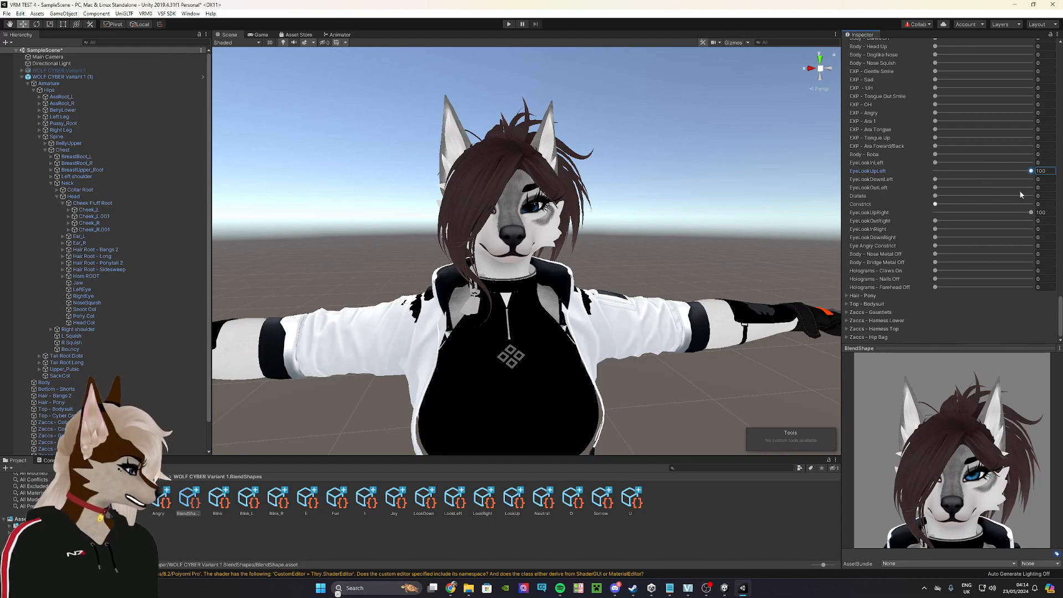
{"action": "scroll", "coordinate": [1013, 205], "scroll_direction": "up", "scroll_amount": 15}
{"action": "scroll", "coordinate": [985, 203], "scroll_direction": "up", "scroll_amount": 5}
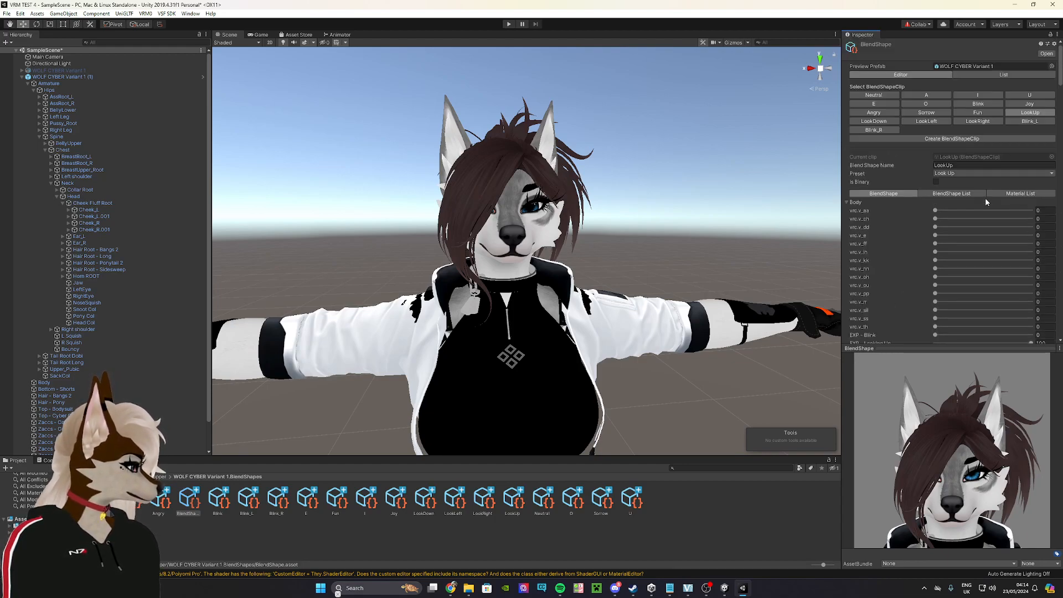
{"action": "scroll", "coordinate": [963, 239], "scroll_direction": "down", "scroll_amount": 8}
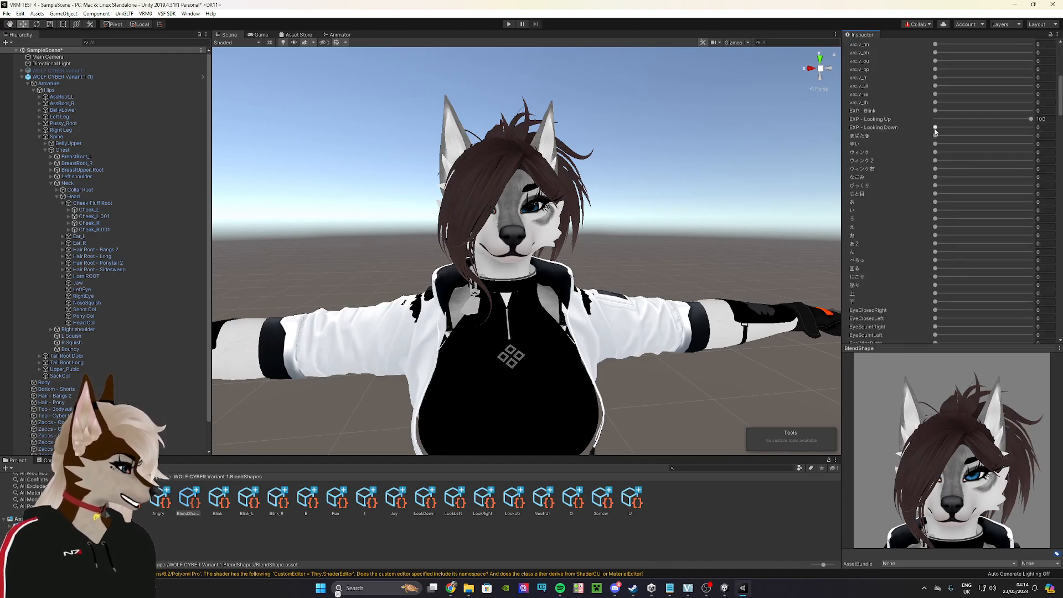
{"action": "scroll", "coordinate": [971, 130], "scroll_direction": "up", "scroll_amount": 8}
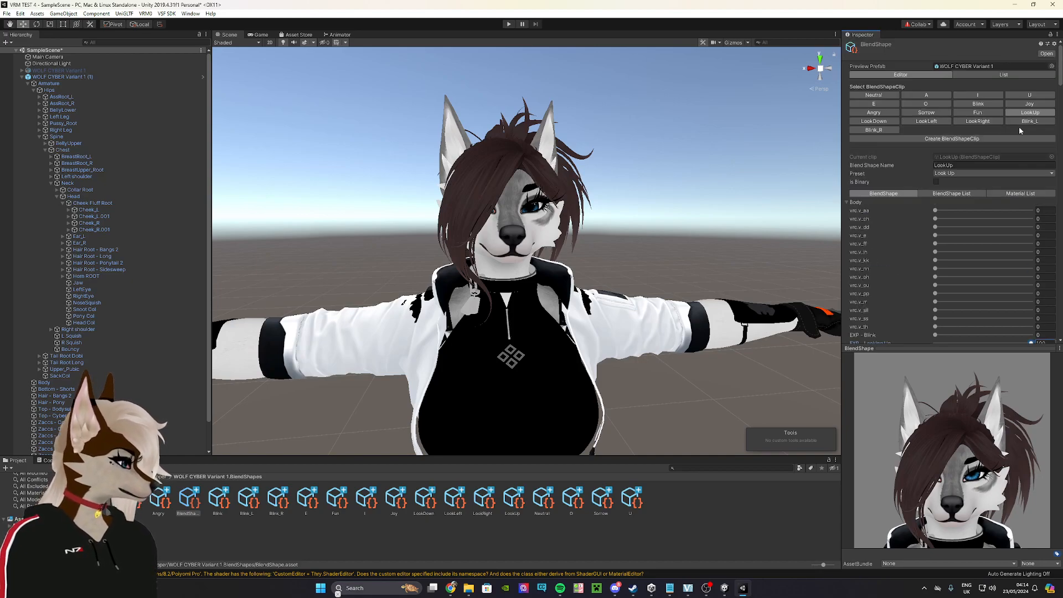
Set the Body blendshape EXP - Looking Down to 100 for the LookDown clip.
{"action": "left_click", "coordinate": [881, 123]}
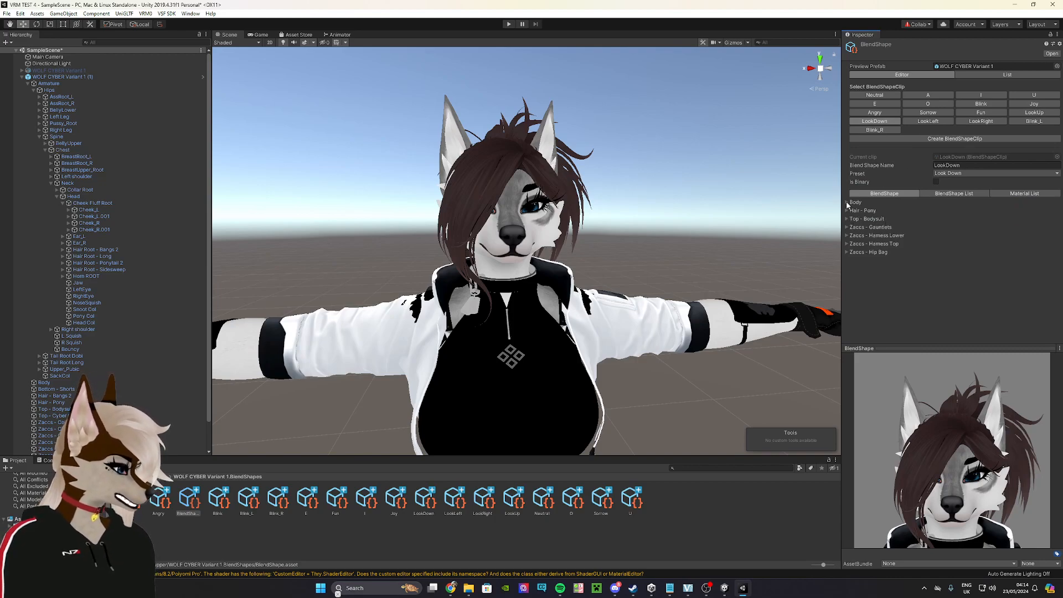
{"action": "left_click", "coordinate": [848, 203]}
{"action": "scroll", "coordinate": [877, 231], "scroll_direction": "down", "scroll_amount": 3}
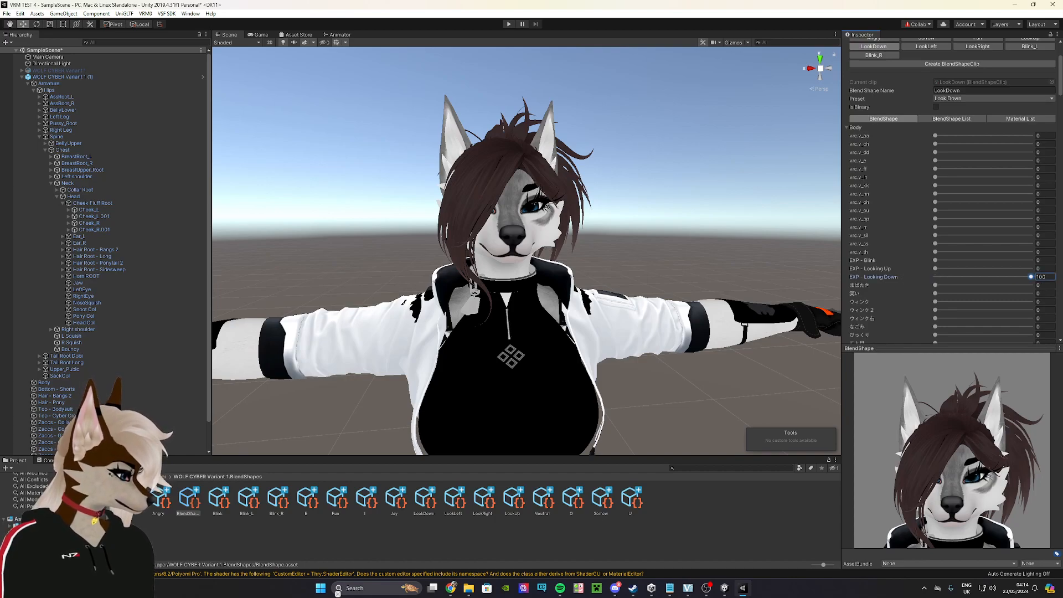
Add both eyes' downward gaze to the LookDown clip by setting the Body blendshapes EyeLookDownLeft and EyeLookDownRight to 100.
{"action": "scroll", "coordinate": [918, 264], "scroll_direction": "down", "scroll_amount": 10}
{"action": "scroll", "coordinate": [916, 265], "scroll_direction": "down", "scroll_amount": 10}
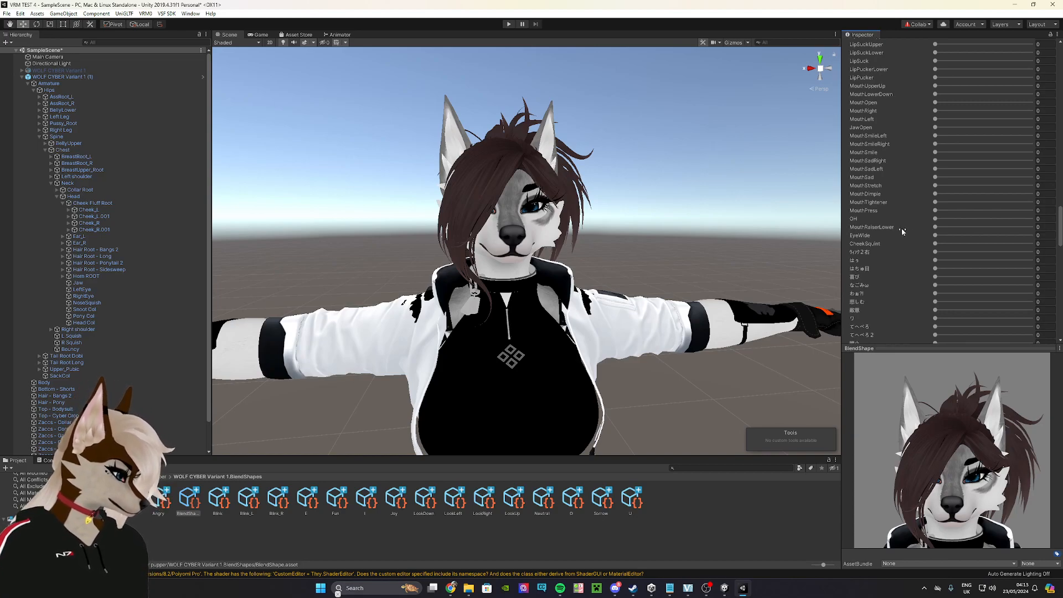
{"action": "scroll", "coordinate": [886, 238], "scroll_direction": "down", "scroll_amount": 10}
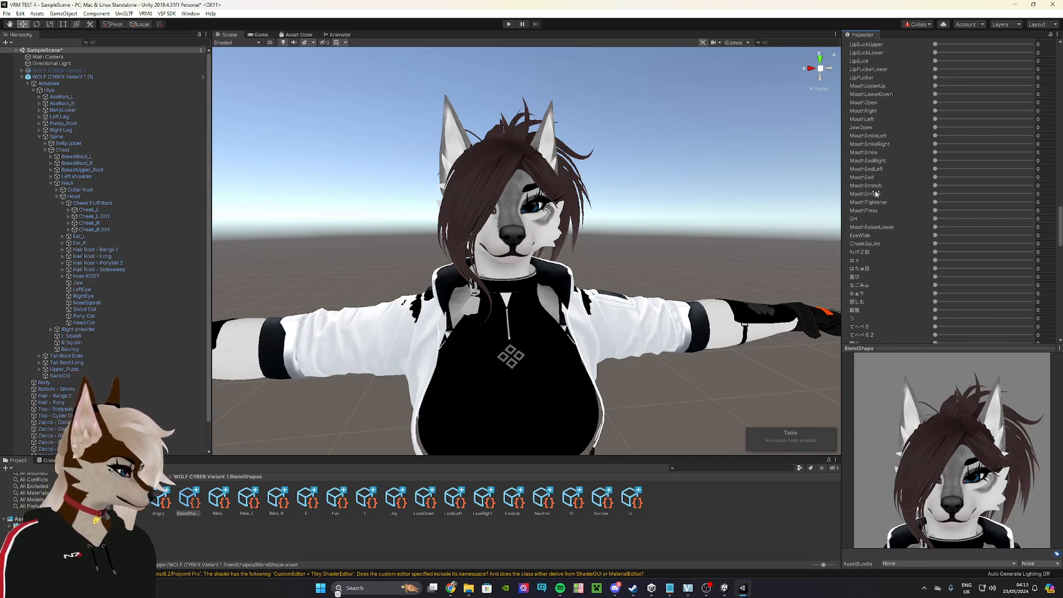
{"action": "scroll", "coordinate": [874, 290], "scroll_direction": "down", "scroll_amount": 8}
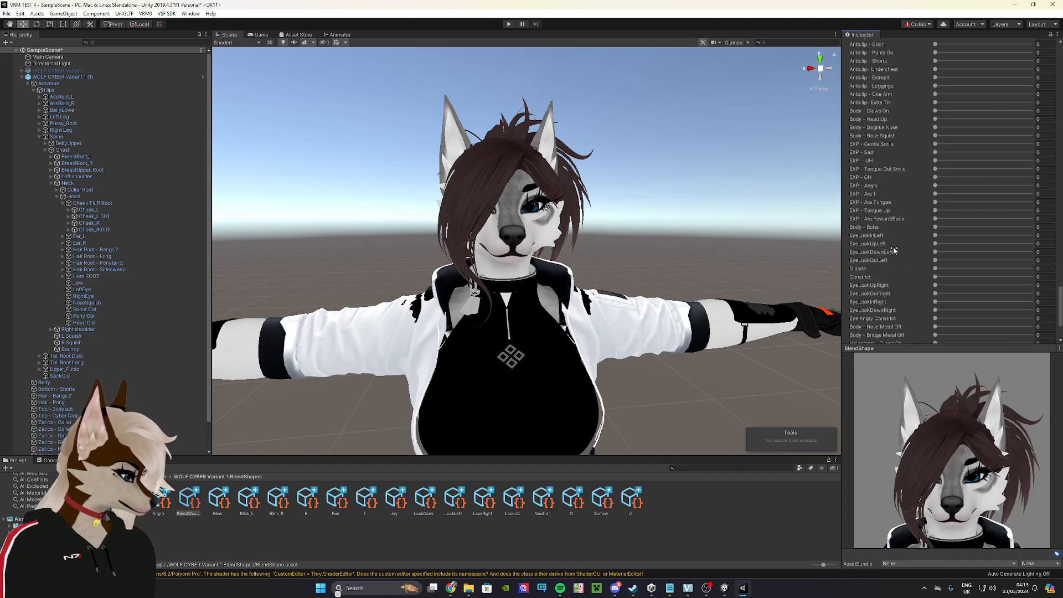
{"action": "left_click_drag", "start_coordinate": [949, 252], "coordinate": [1032, 253]}
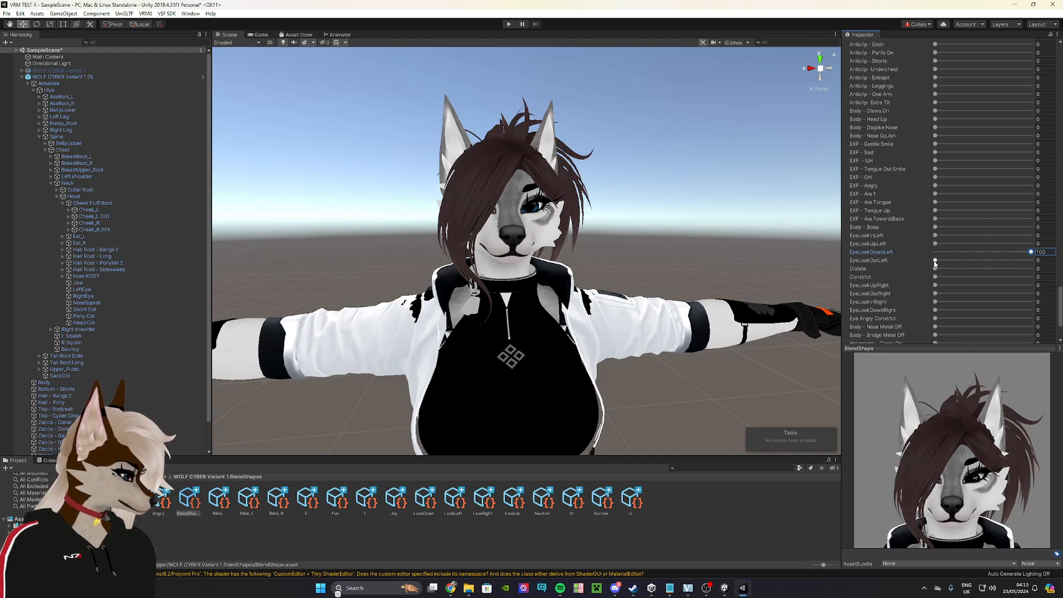
{"action": "left_click", "coordinate": [936, 310]}
{"action": "left_click_drag", "start_coordinate": [937, 311], "coordinate": [1032, 311]}
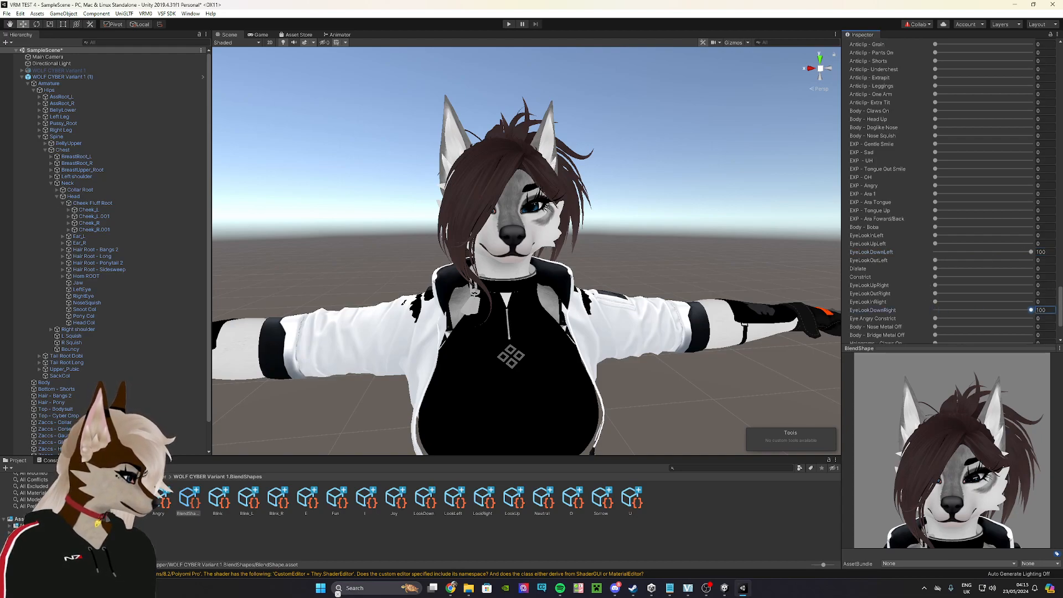
Set the Body blendshapes EyeLookOutRight and EyeLookInLeft to 100 for the LookLeft clip, leaving EyeLookUpRight at 0.
{"action": "scroll", "coordinate": [938, 258], "scroll_direction": "up", "scroll_amount": 15}
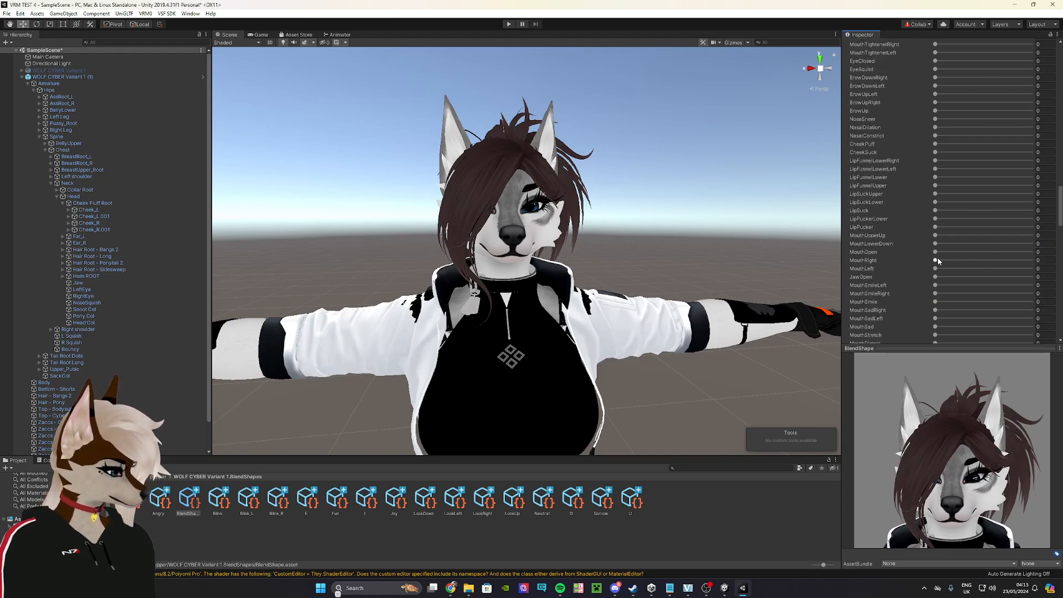
{"action": "scroll", "coordinate": [942, 253], "scroll_direction": "up", "scroll_amount": 10}
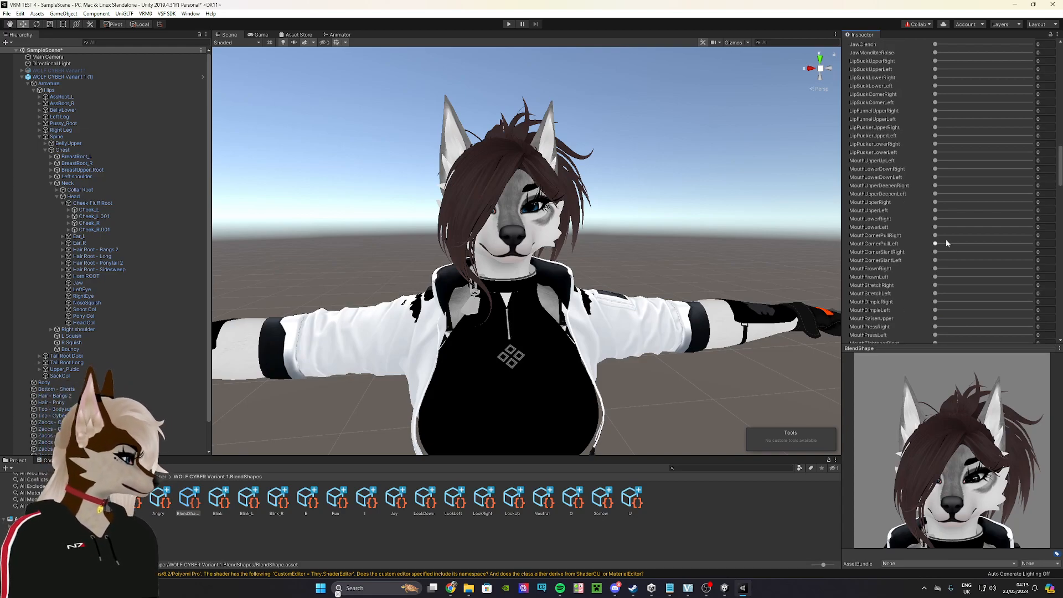
{"action": "scroll", "coordinate": [946, 242], "scroll_direction": "up", "scroll_amount": 5}
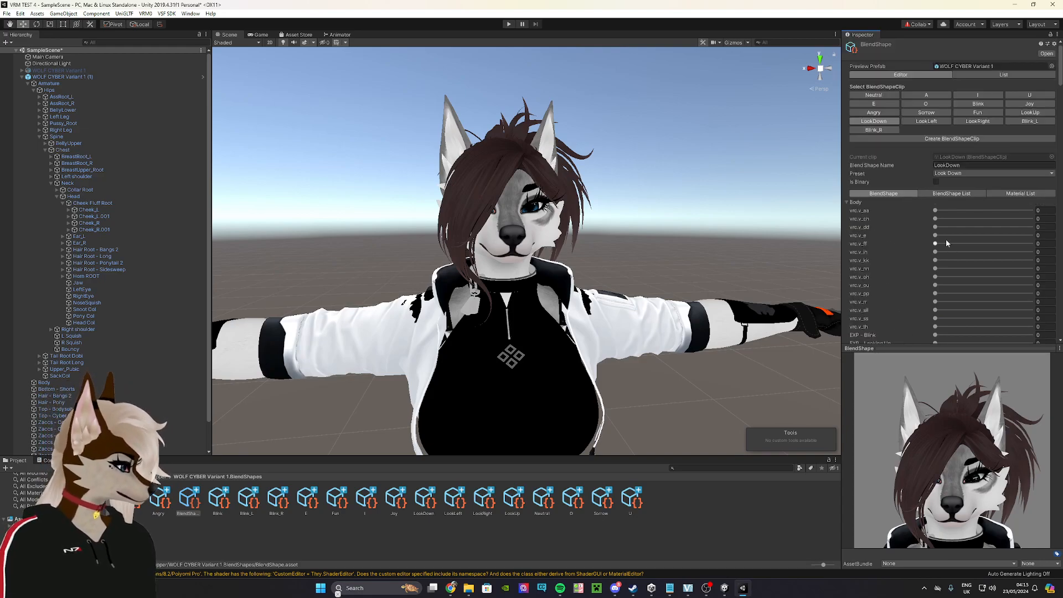
{"action": "left_click", "coordinate": [926, 121]}
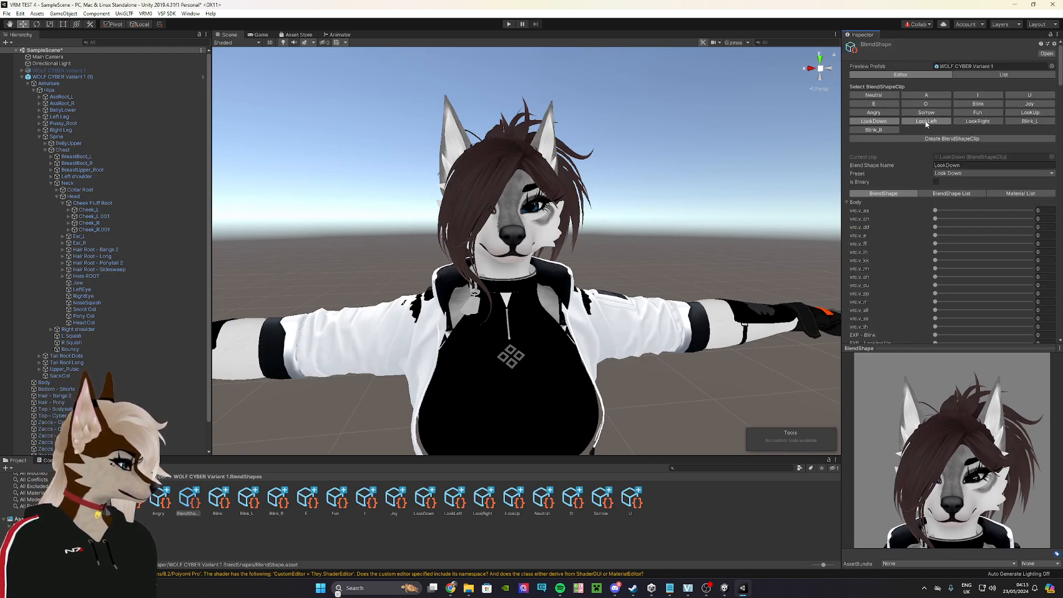
{"action": "left_click", "coordinate": [850, 204]}
{"action": "scroll", "coordinate": [892, 232], "scroll_direction": "down", "scroll_amount": 3}
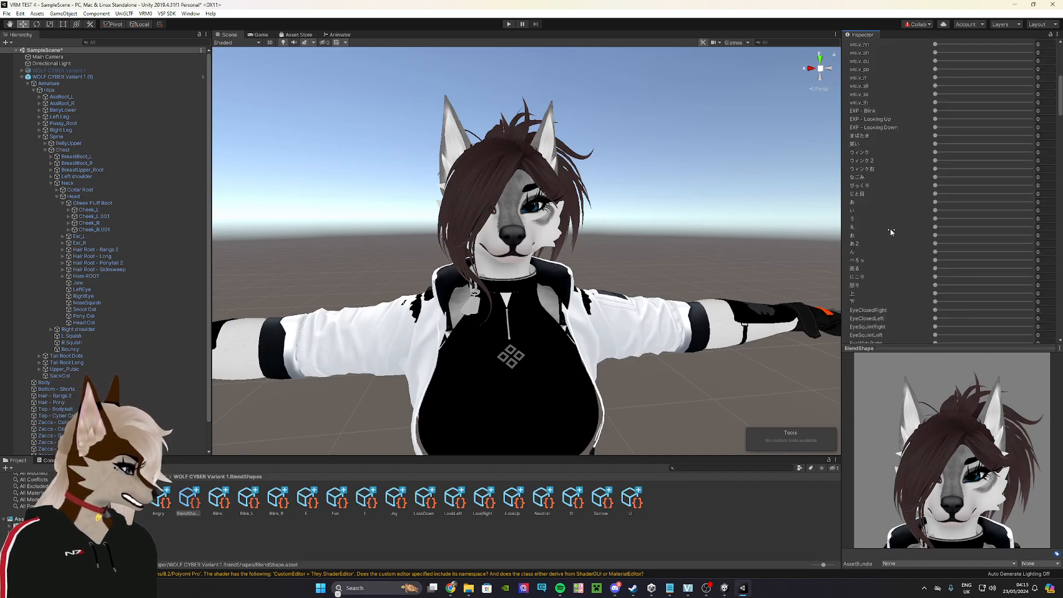
{"action": "scroll", "coordinate": [890, 238], "scroll_direction": "down", "scroll_amount": 5}
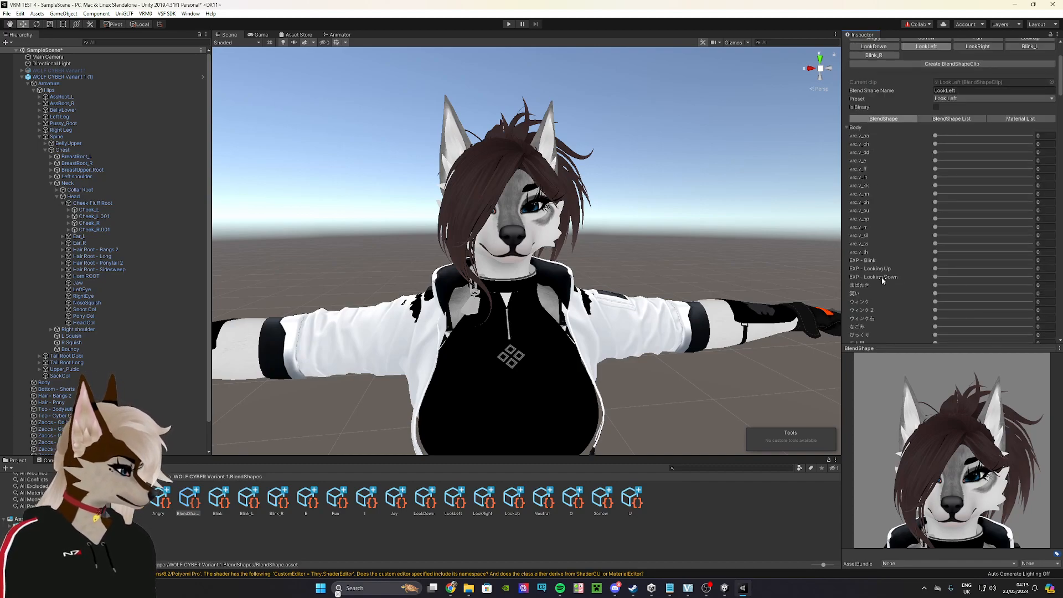
{"action": "scroll", "coordinate": [882, 277], "scroll_direction": "down", "scroll_amount": 5}
{"action": "scroll", "coordinate": [881, 277], "scroll_direction": "down", "scroll_amount": 5}
{"action": "scroll", "coordinate": [878, 271], "scroll_direction": "down", "scroll_amount": 10}
{"action": "scroll", "coordinate": [885, 301], "scroll_direction": "down", "scroll_amount": 3}
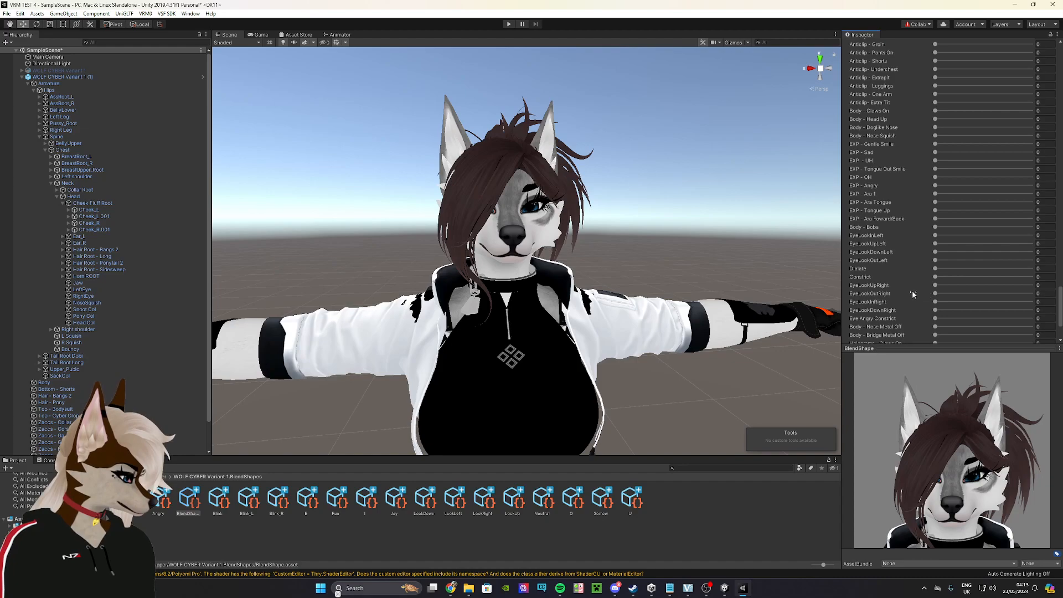
{"action": "left_click_drag", "start_coordinate": [936, 286], "coordinate": [1061, 287]}
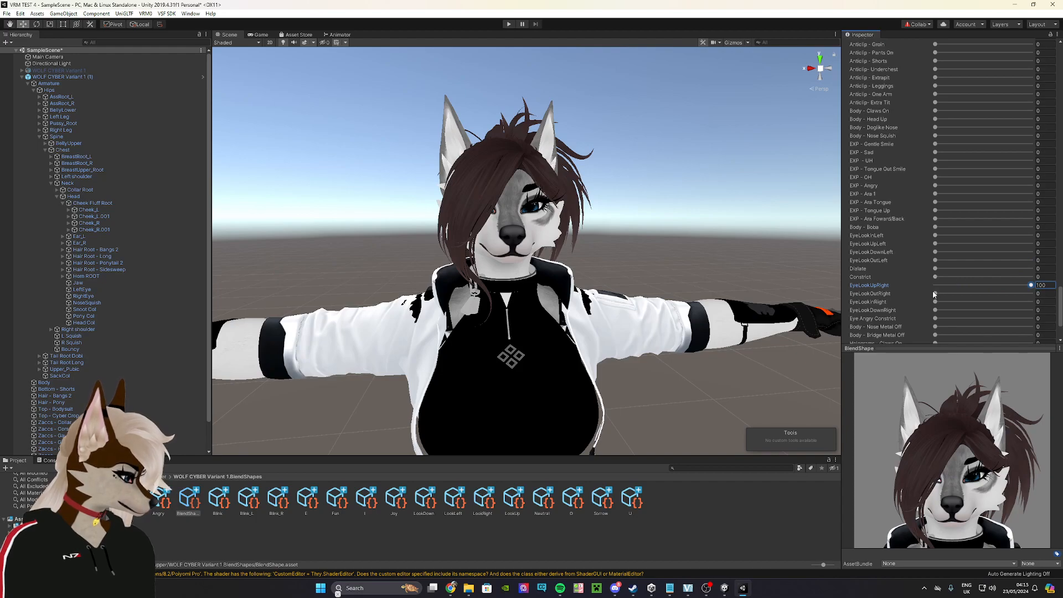
{"action": "left_click_drag", "start_coordinate": [1028, 285], "coordinate": [930, 300]}
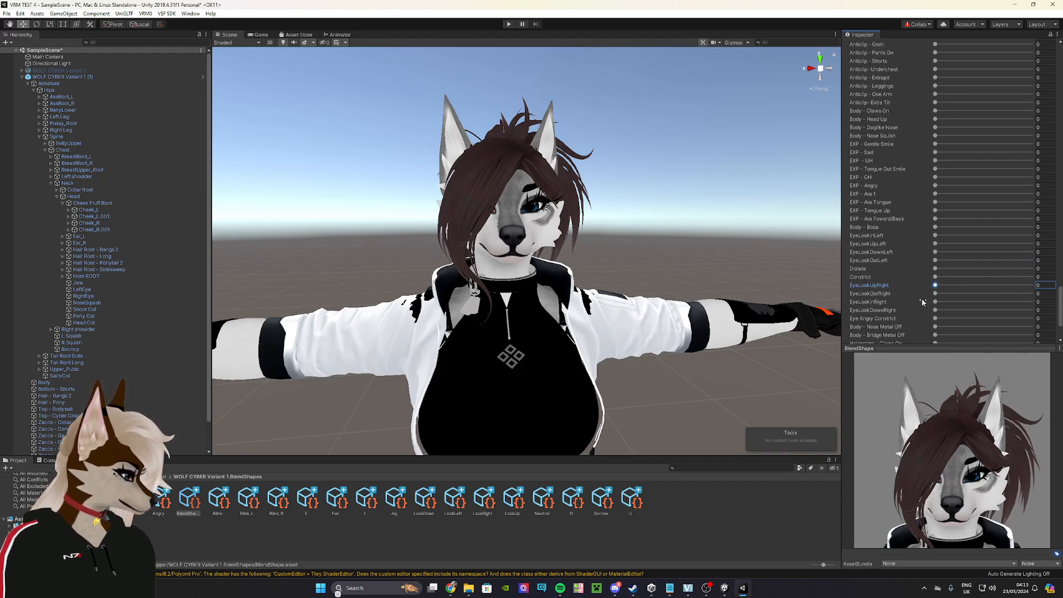
{"action": "left_click", "coordinate": [938, 301]}
{"action": "left_click_drag", "start_coordinate": [935, 310], "coordinate": [1043, 297]}
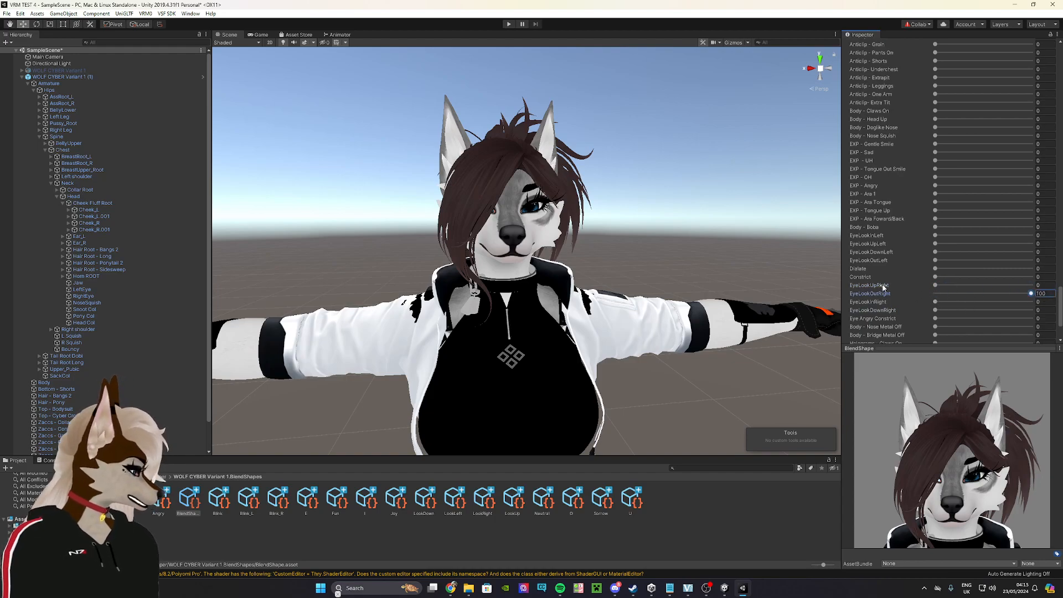
{"action": "scroll", "coordinate": [884, 287], "scroll_direction": "down", "scroll_amount": 3}
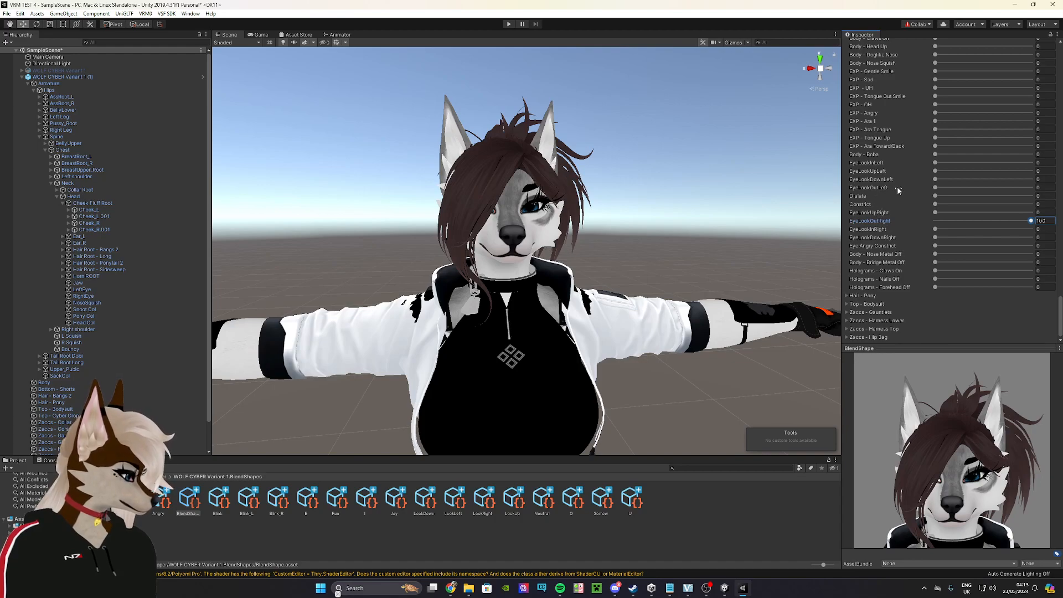
{"action": "left_click_drag", "start_coordinate": [935, 179], "coordinate": [1032, 163]}
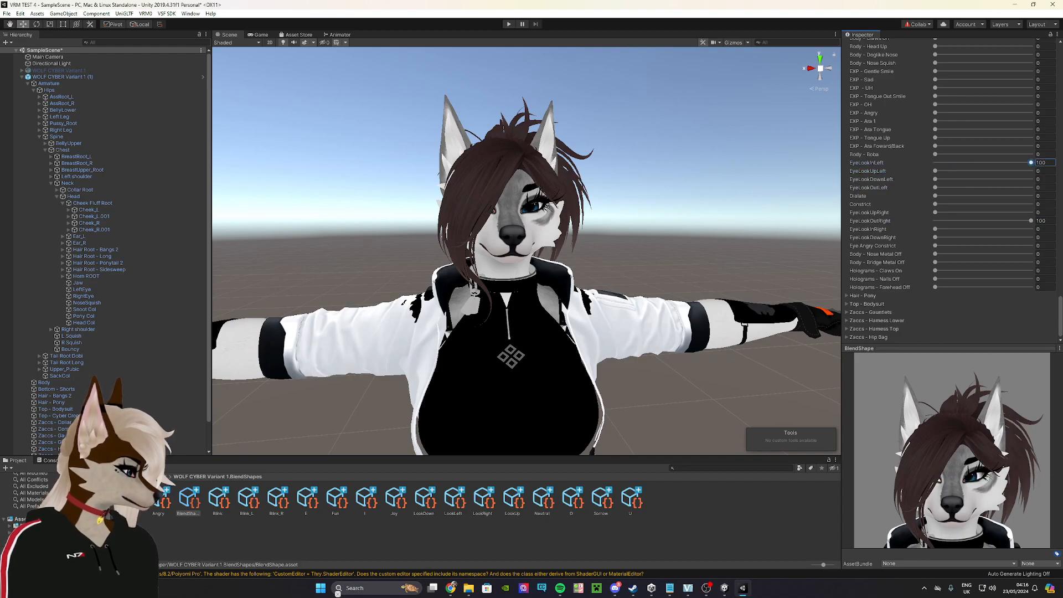
Set the Body blendshape EyeLookInRight to 100 and raise EyeLookOutLeft for the LookRight clip.
{"action": "scroll", "coordinate": [962, 171], "scroll_direction": "up", "scroll_amount": 15}
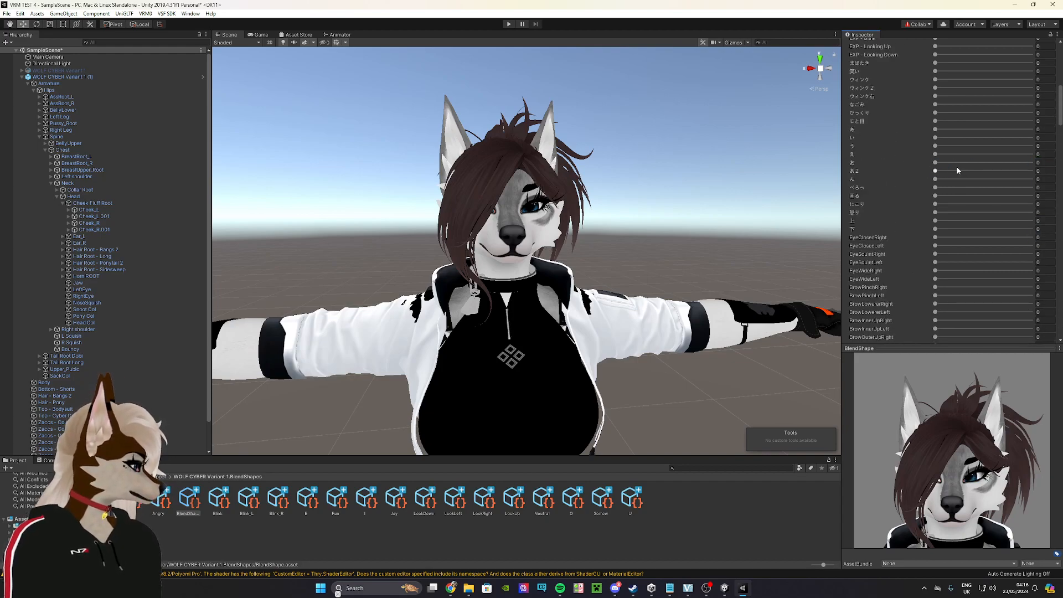
{"action": "left_click", "coordinate": [976, 121]}
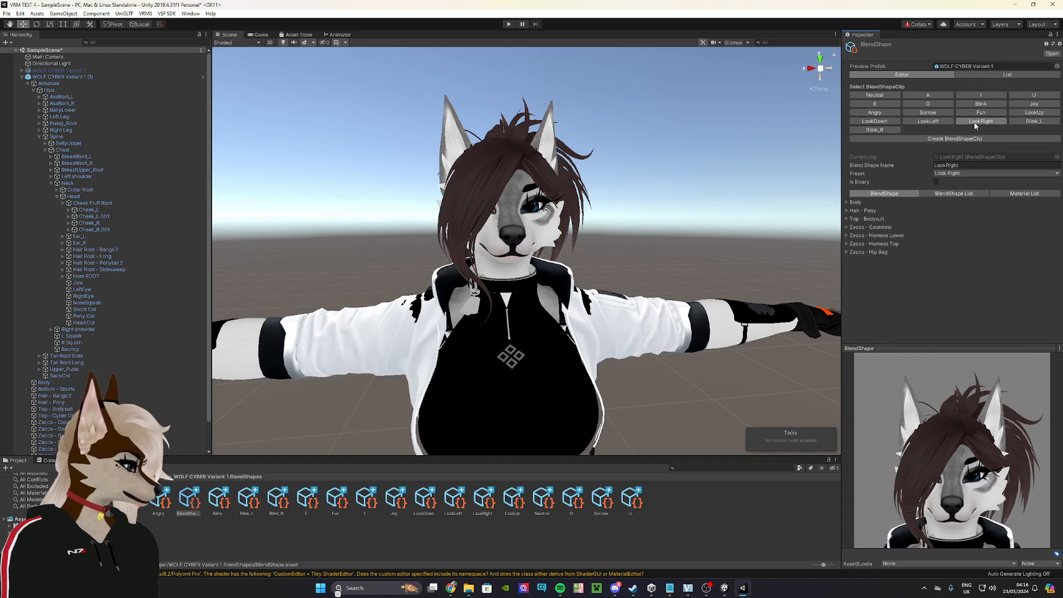
{"action": "left_click", "coordinate": [847, 203]}
{"action": "scroll", "coordinate": [885, 237], "scroll_direction": "down", "scroll_amount": 10}
{"action": "scroll", "coordinate": [885, 237], "scroll_direction": "down", "scroll_amount": 15}
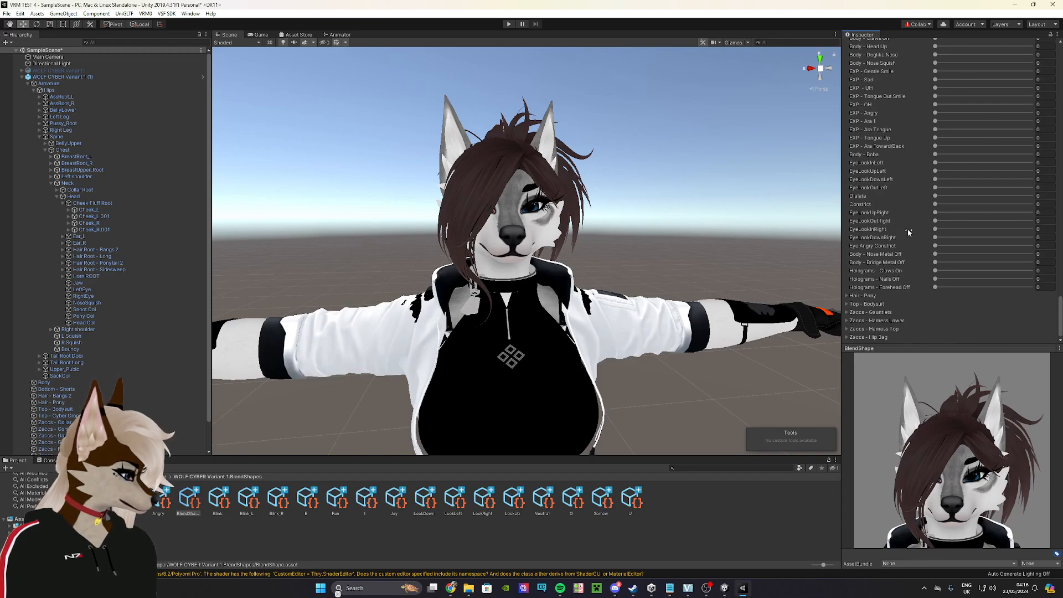
{"action": "left_click_drag", "start_coordinate": [936, 229], "coordinate": [1059, 228]}
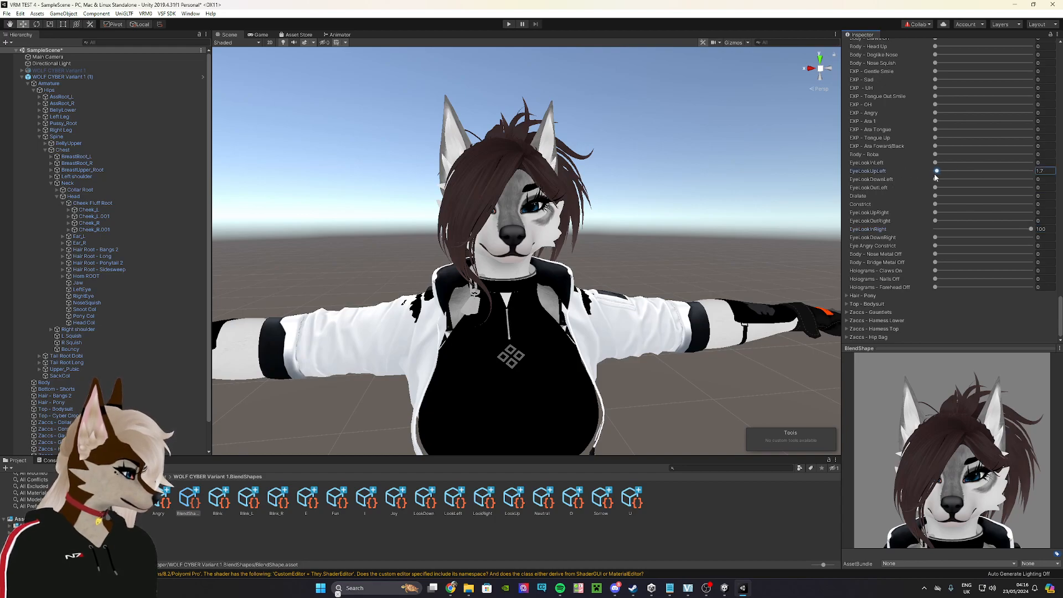
{"action": "left_click_drag", "start_coordinate": [935, 163], "coordinate": [1028, 190]}
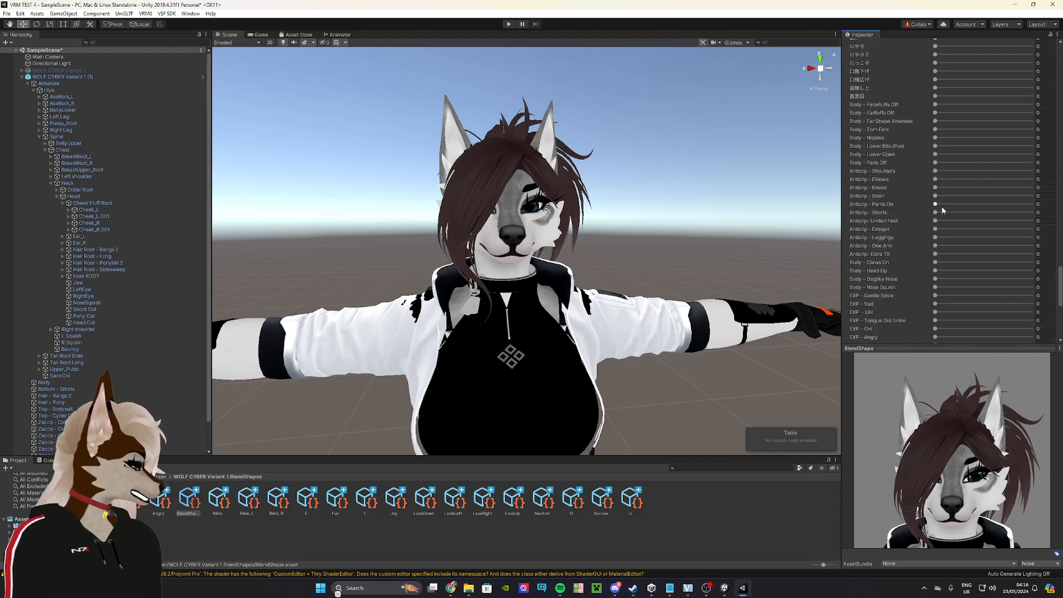
Raise the Body blendshape Blink L to its maximum for the Blink_L clip.
{"action": "scroll", "coordinate": [948, 228], "scroll_direction": "up", "scroll_amount": 10}
{"action": "scroll", "coordinate": [946, 224], "scroll_direction": "up", "scroll_amount": 10}
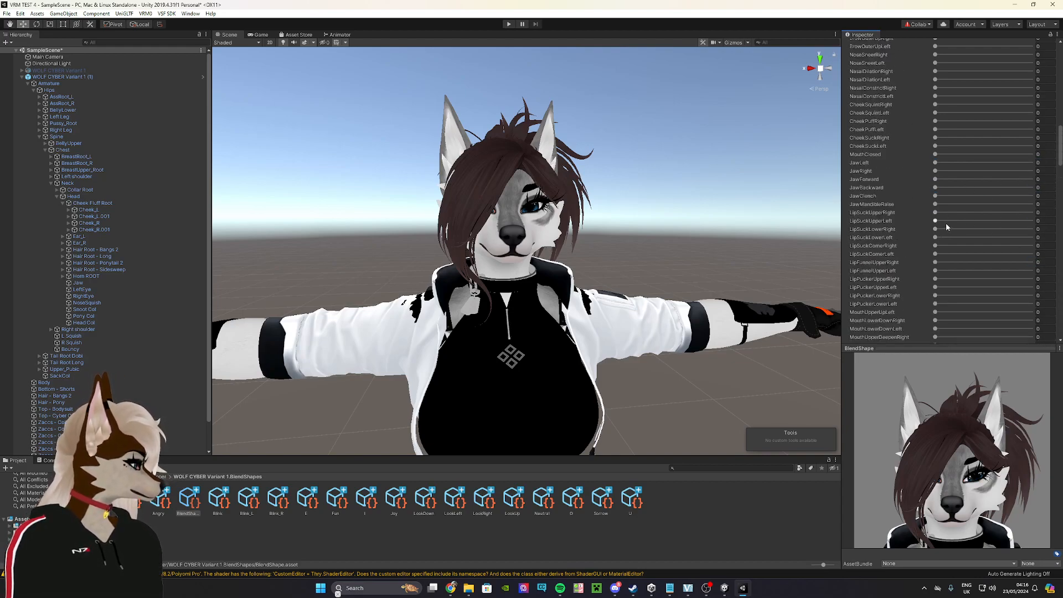
{"action": "left_click", "coordinate": [1026, 123]}
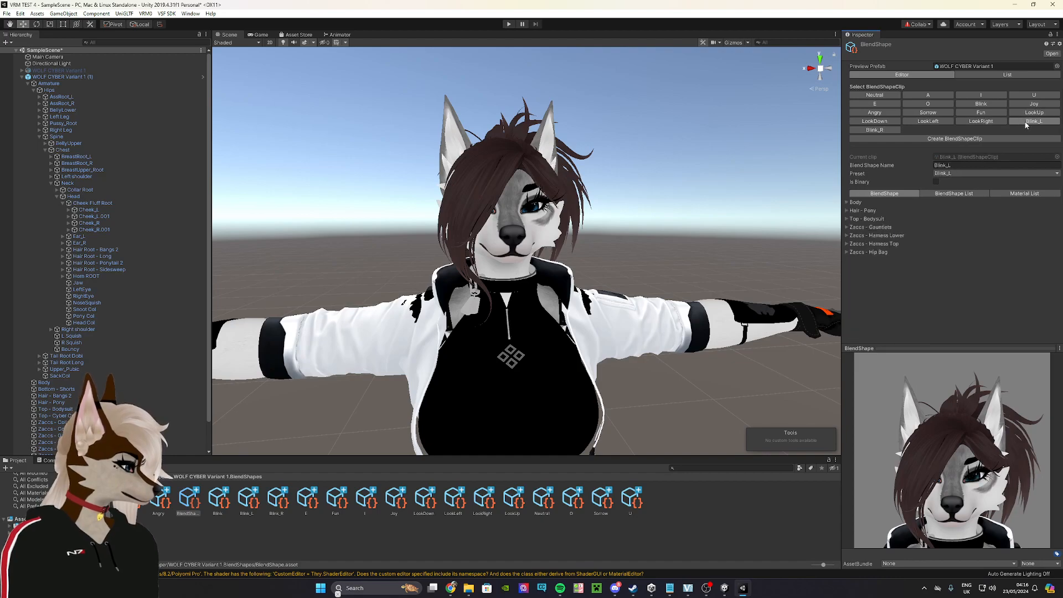
{"action": "left_click", "coordinate": [846, 202]}
{"action": "scroll", "coordinate": [869, 247], "scroll_direction": "down", "scroll_amount": 10}
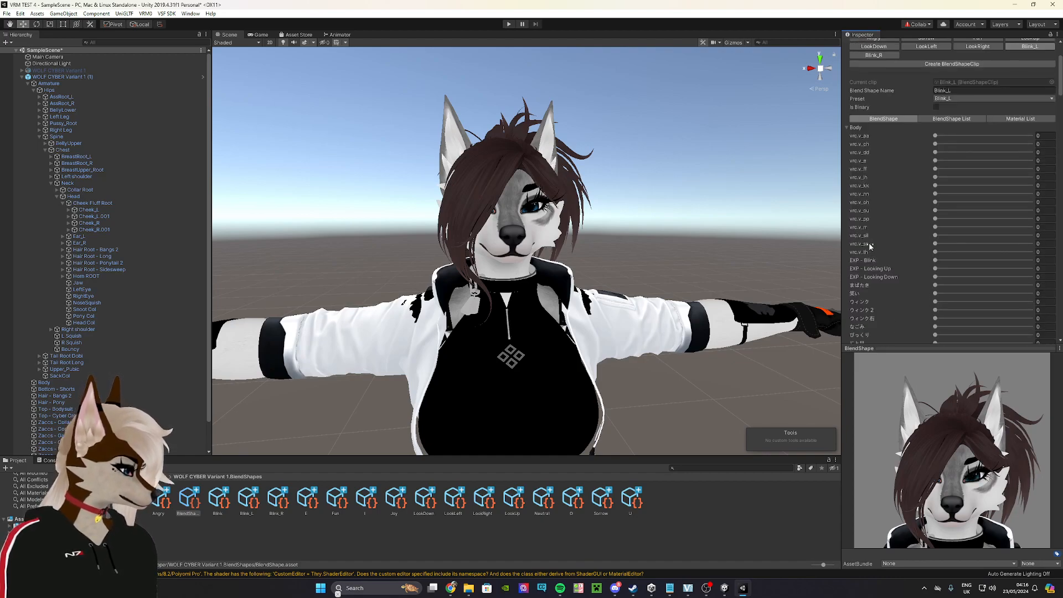
{"action": "scroll", "coordinate": [869, 247], "scroll_direction": "down", "scroll_amount": 10}
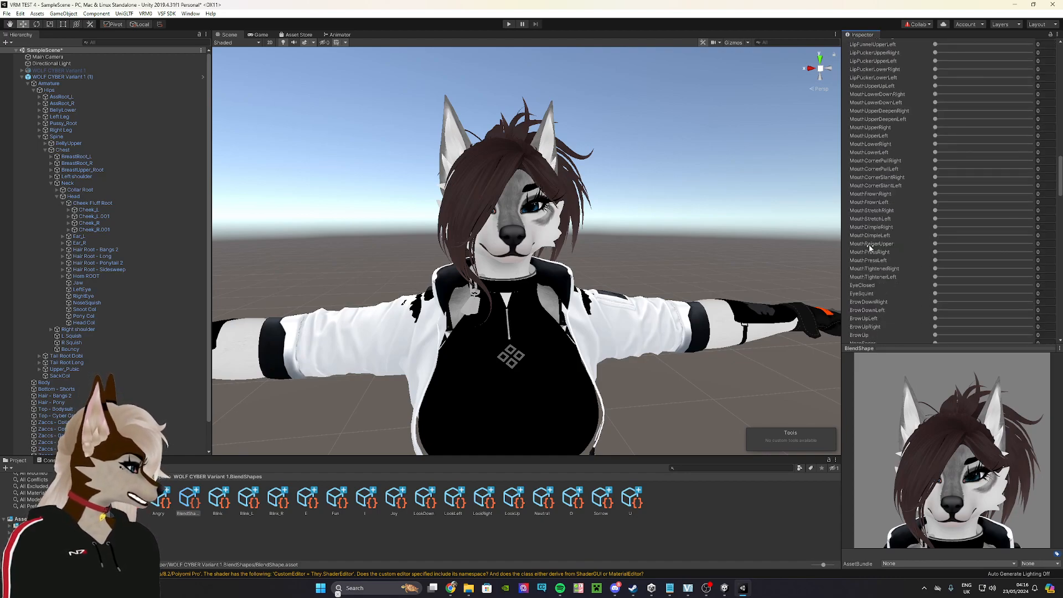
{"action": "scroll", "coordinate": [870, 250], "scroll_direction": "down", "scroll_amount": 3}
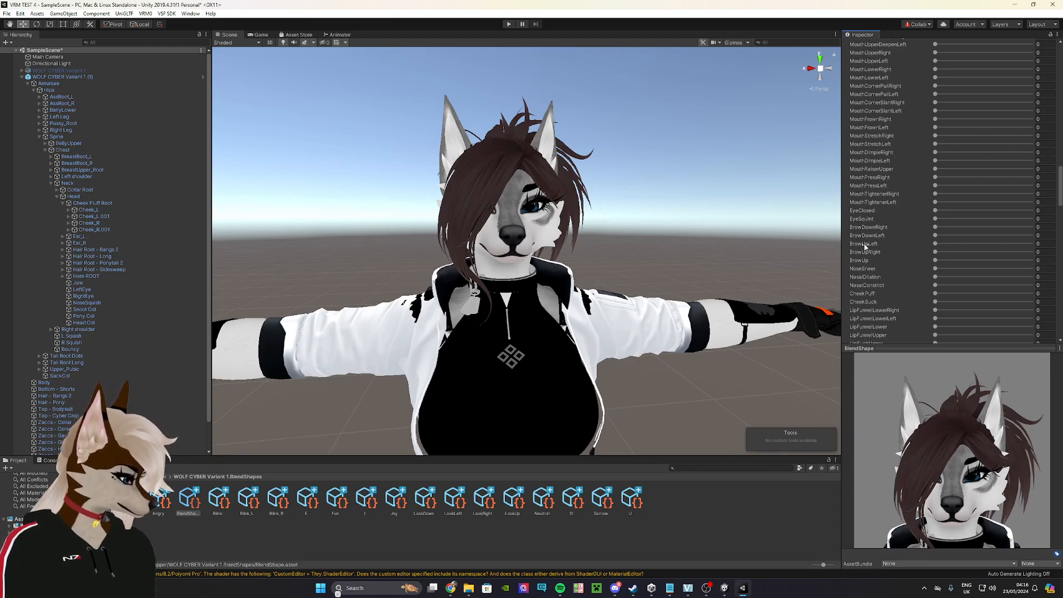
{"action": "scroll", "coordinate": [873, 254], "scroll_direction": "down", "scroll_amount": 9}
{"action": "scroll", "coordinate": [870, 287], "scroll_direction": "down", "scroll_amount": 3}
{"action": "scroll", "coordinate": [869, 287], "scroll_direction": "down", "scroll_amount": 10}
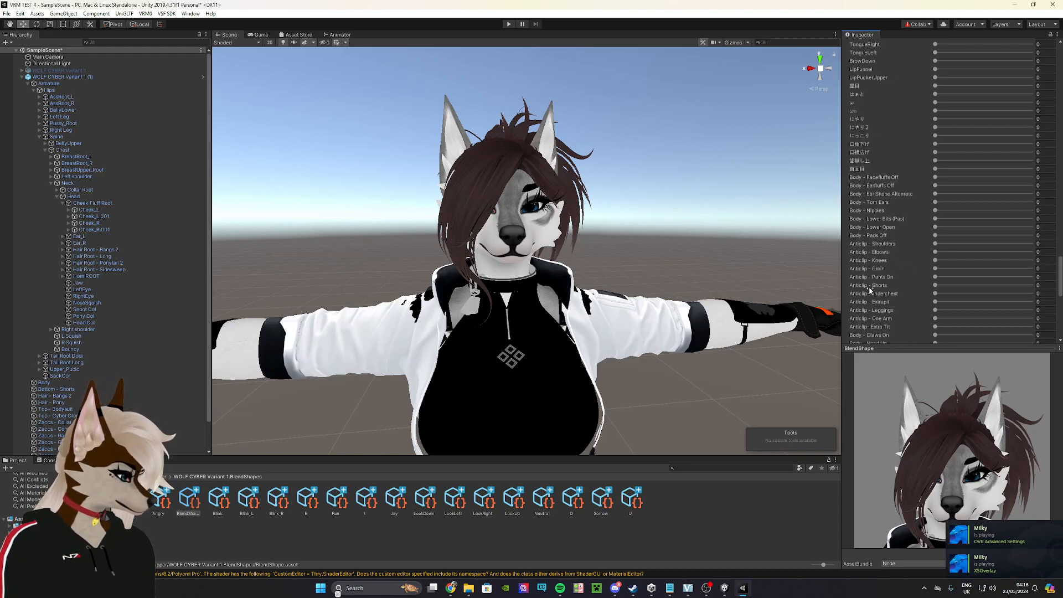
{"action": "scroll", "coordinate": [870, 288], "scroll_direction": "down", "scroll_amount": 9}
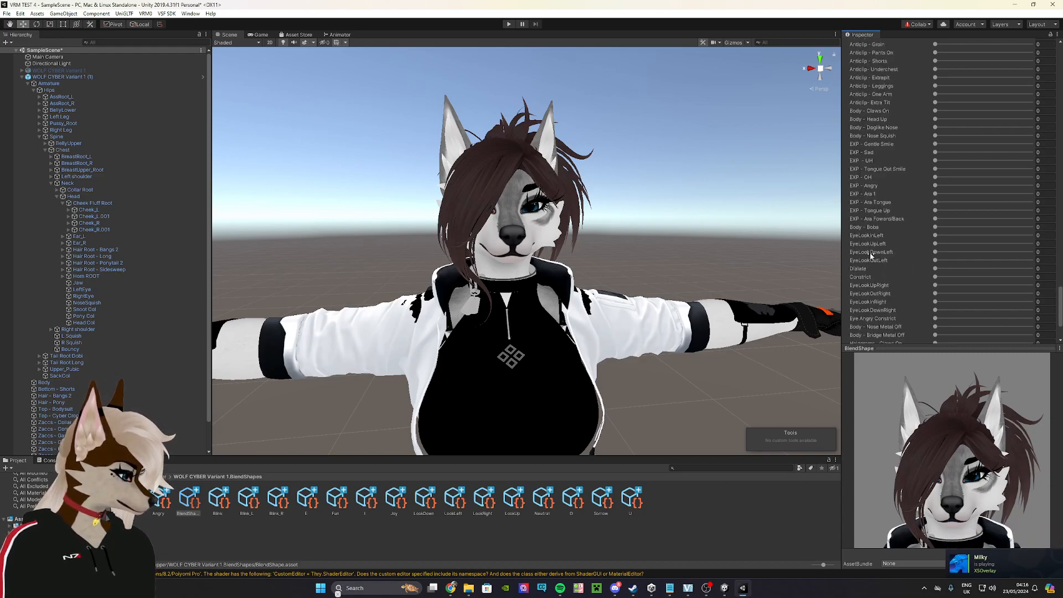
{"action": "scroll", "coordinate": [875, 287], "scroll_direction": "up", "scroll_amount": 1}
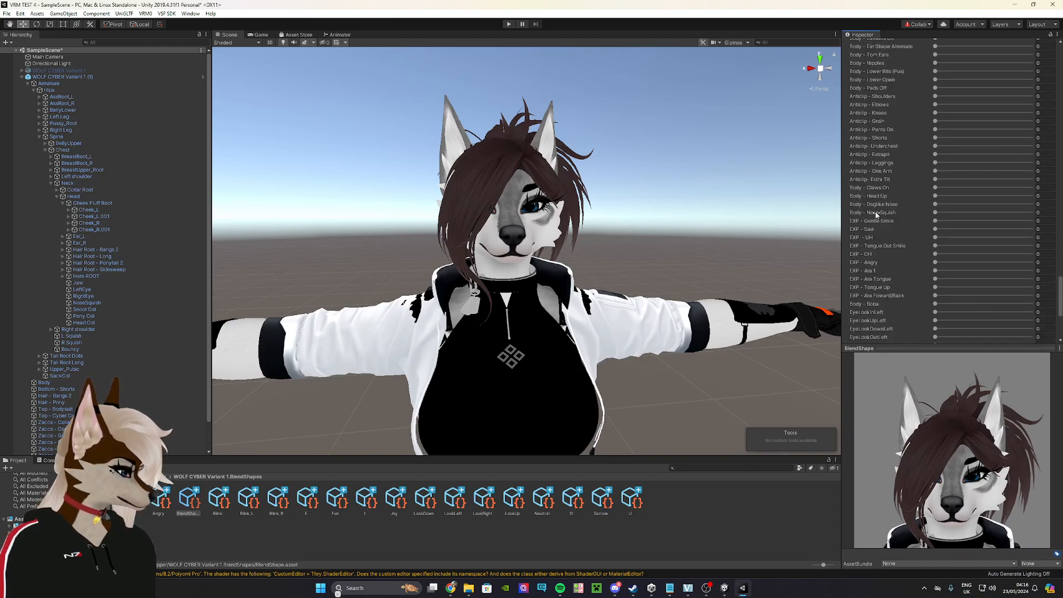
{"action": "scroll", "coordinate": [870, 290], "scroll_direction": "down", "scroll_amount": 3}
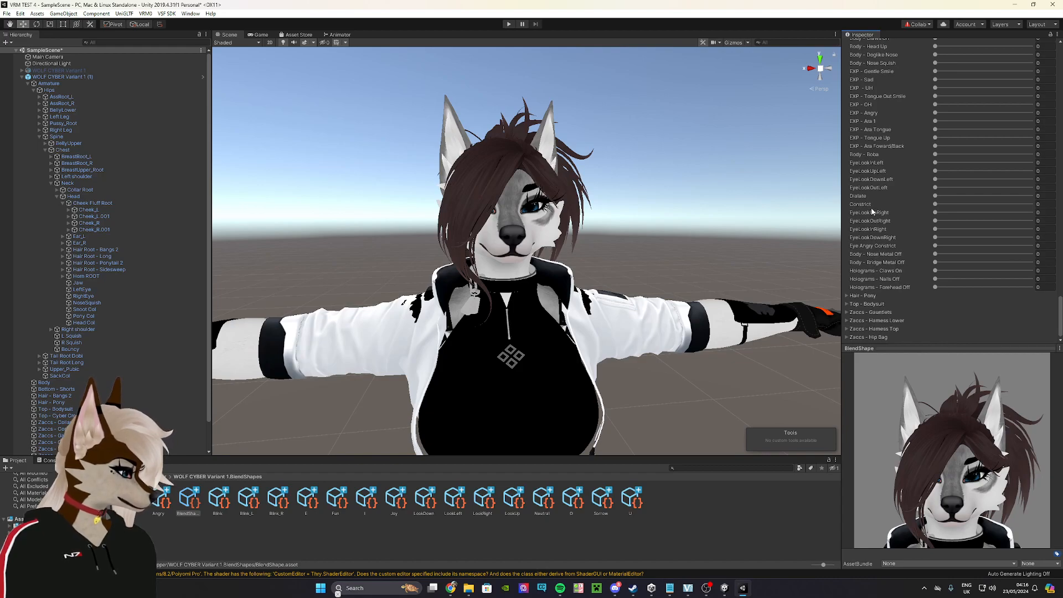
{"action": "scroll", "coordinate": [881, 252], "scroll_direction": "up", "scroll_amount": 6}
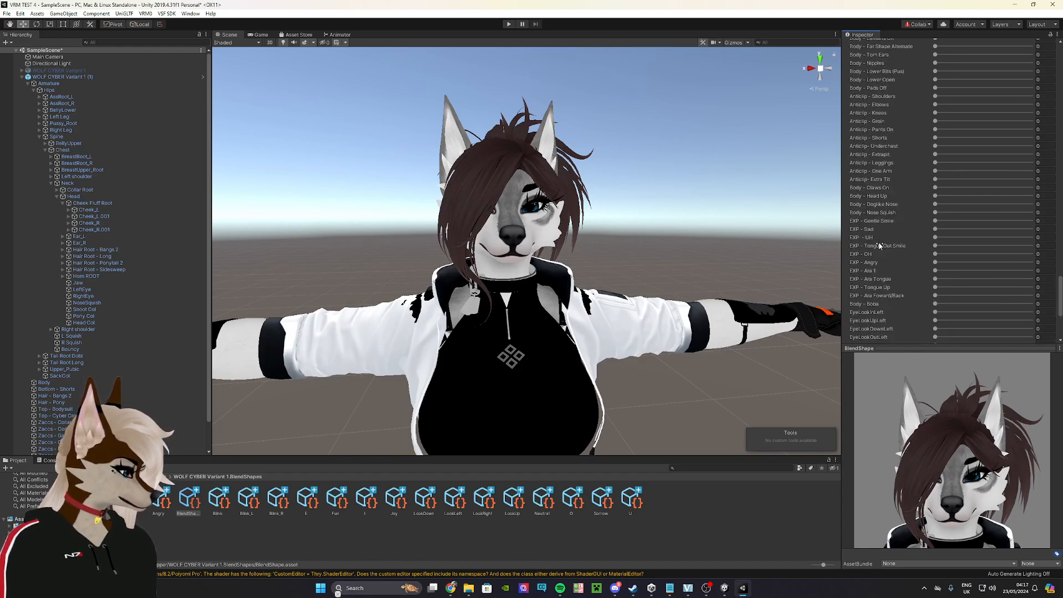
{"action": "scroll", "coordinate": [872, 243], "scroll_direction": "up", "scroll_amount": 3}
{"action": "scroll", "coordinate": [865, 211], "scroll_direction": "up", "scroll_amount": 3}
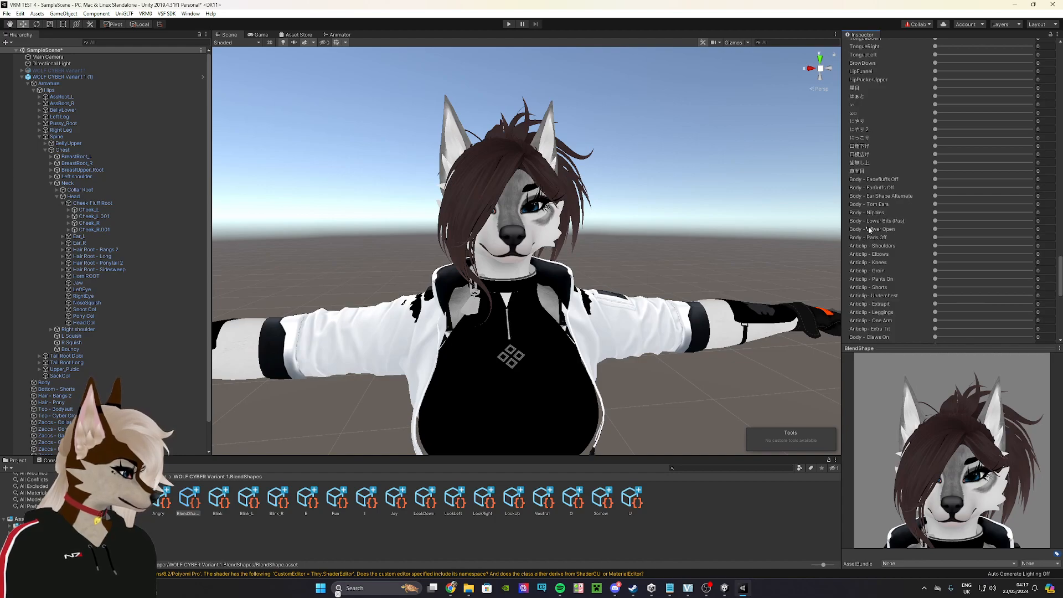
{"action": "scroll", "coordinate": [871, 214], "scroll_direction": "up", "scroll_amount": 3}
{"action": "scroll", "coordinate": [870, 215], "scroll_direction": "up", "scroll_amount": 3}
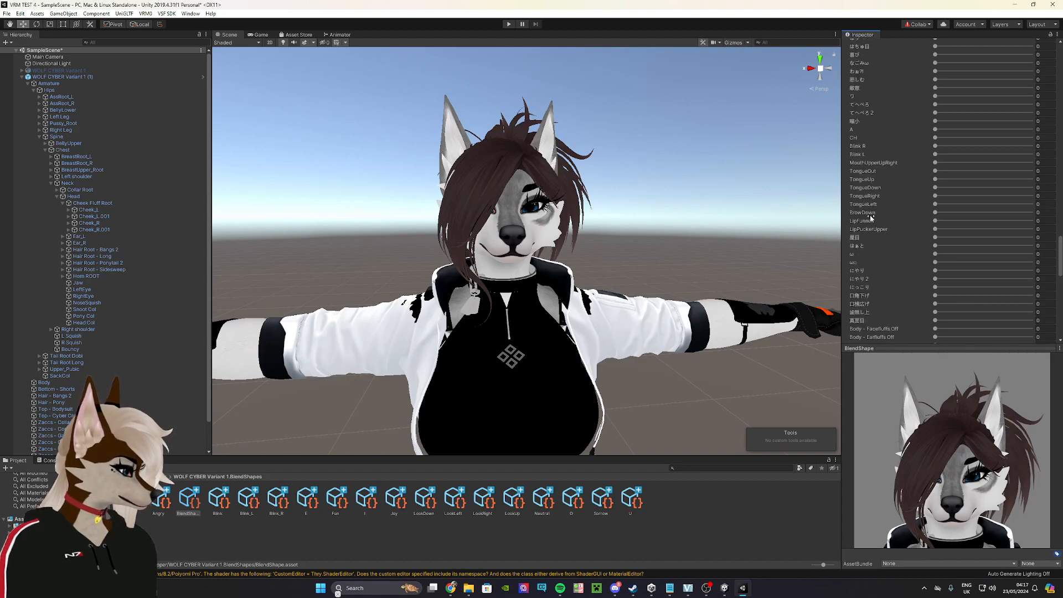
{"action": "scroll", "coordinate": [922, 180], "scroll_direction": "up", "scroll_amount": 3}
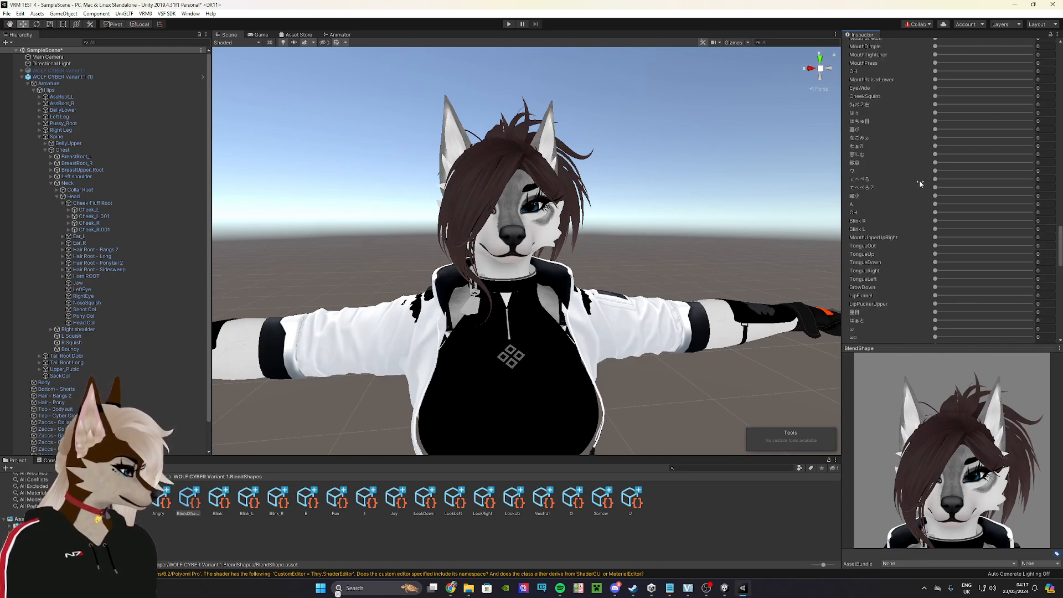
{"action": "left_click_drag", "start_coordinate": [935, 228], "coordinate": [1031, 229]}
Set the Body blendshape Blink R to 100 for the Blink_R clip.
{"action": "scroll", "coordinate": [991, 216], "scroll_direction": "up", "scroll_amount": 15}
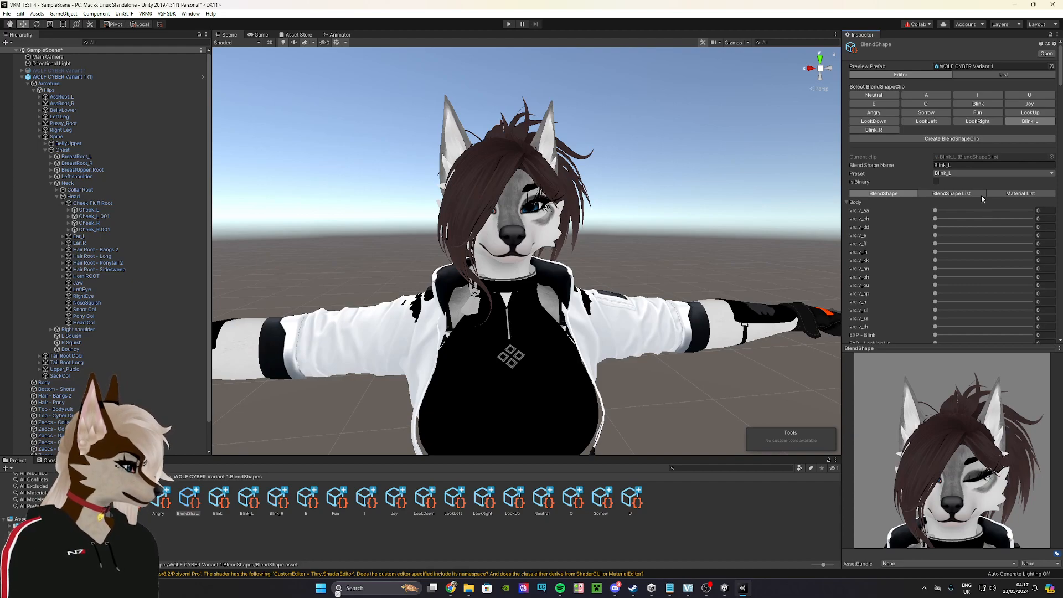
{"action": "left_click", "coordinate": [874, 130]}
{"action": "left_click", "coordinate": [847, 202]}
{"action": "scroll", "coordinate": [886, 230], "scroll_direction": "down", "scroll_amount": 10}
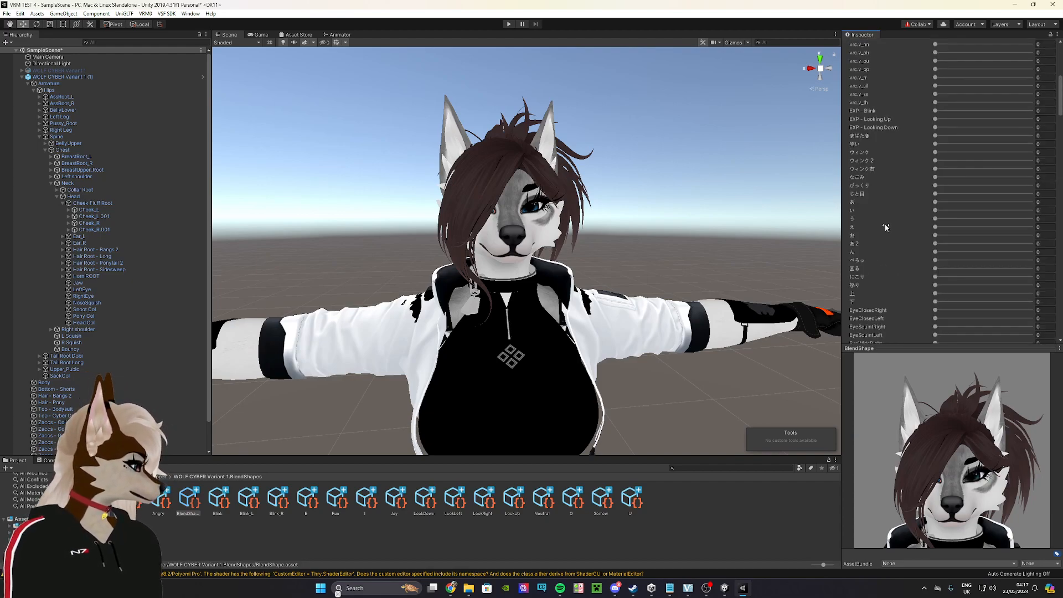
{"action": "scroll", "coordinate": [888, 230], "scroll_direction": "down", "scroll_amount": 10}
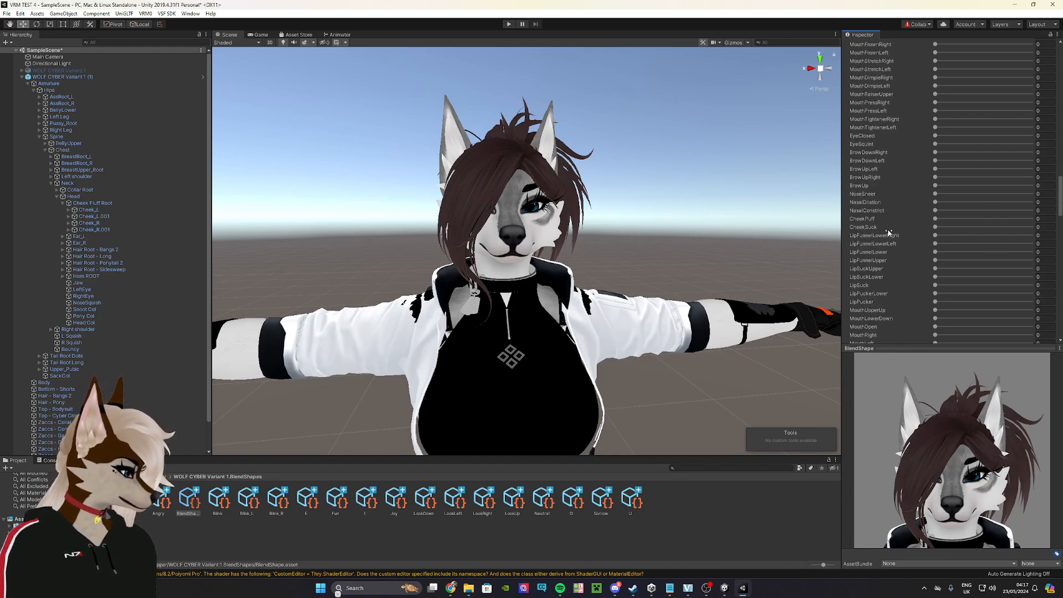
{"action": "scroll", "coordinate": [880, 255], "scroll_direction": "down", "scroll_amount": 3}
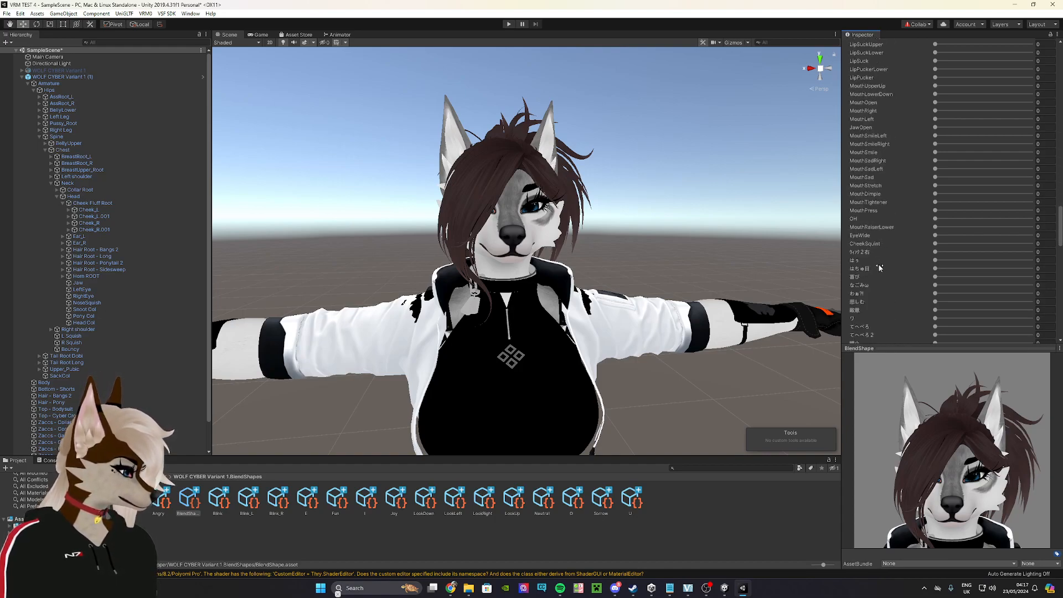
{"action": "scroll", "coordinate": [877, 256], "scroll_direction": "down", "scroll_amount": 10}
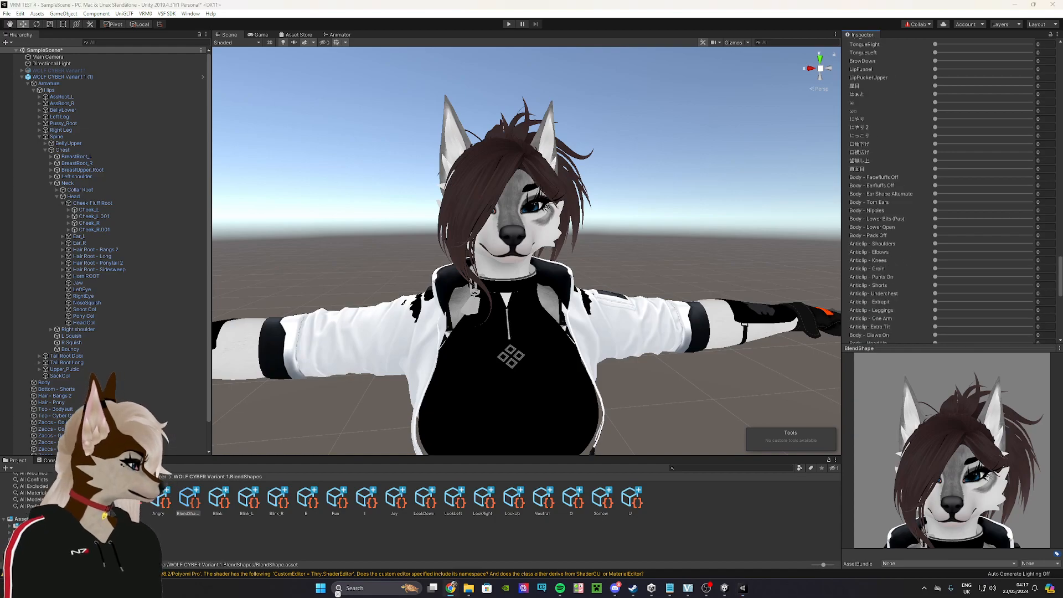
{"action": "scroll", "coordinate": [888, 273], "scroll_direction": "down", "scroll_amount": 3}
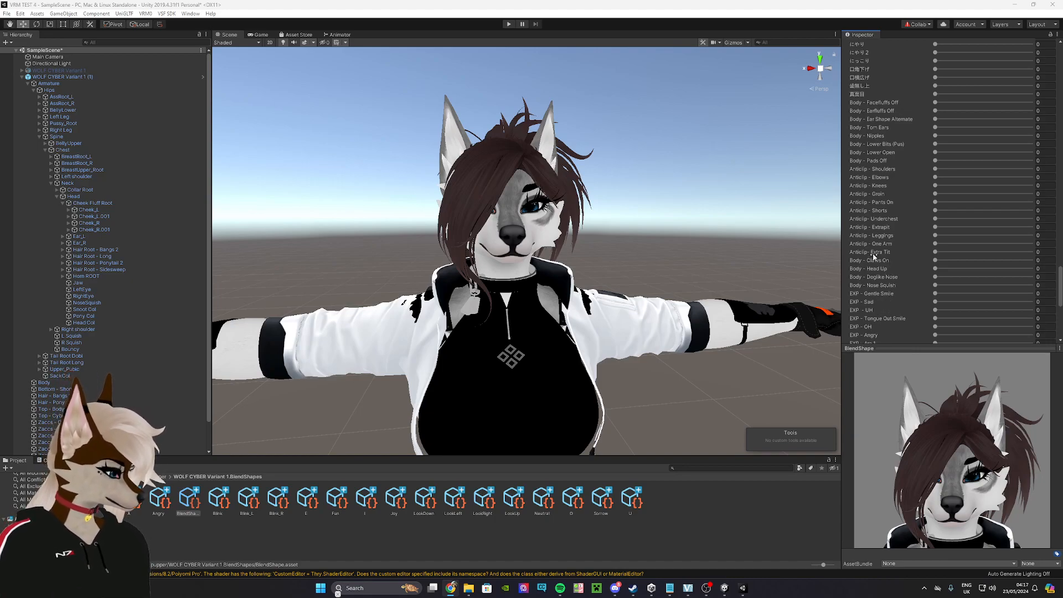
{"action": "scroll", "coordinate": [872, 237], "scroll_direction": "up", "scroll_amount": 6}
{"action": "scroll", "coordinate": [882, 252], "scroll_direction": "up", "scroll_amount": 6}
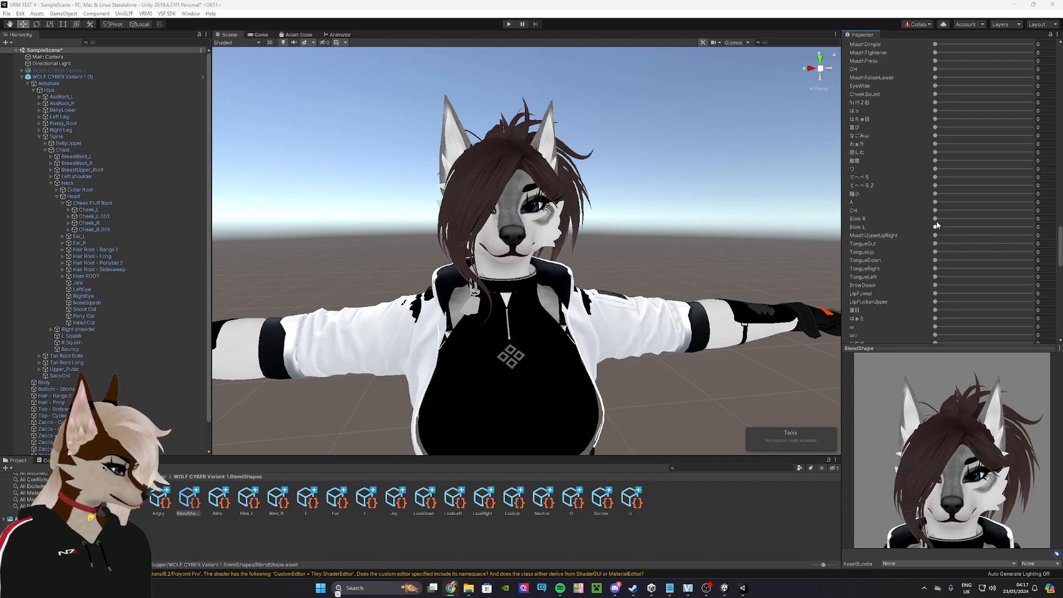
{"action": "left_click_drag", "start_coordinate": [935, 218], "coordinate": [1031, 218]}
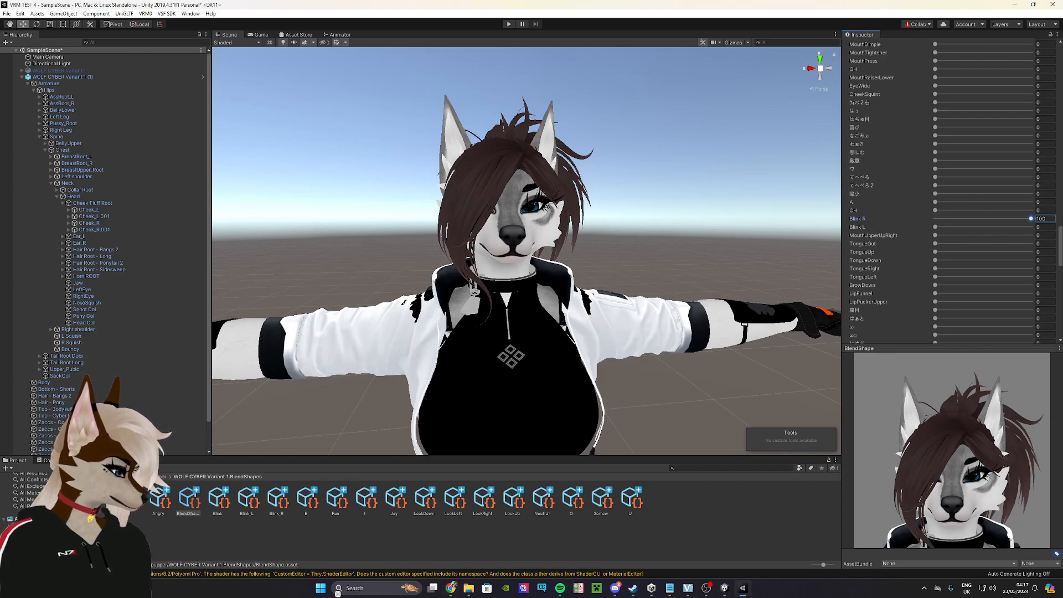
Set the Root Bones size of the VRM Spring Bone on the secondary object to 9.
{"action": "scroll", "coordinate": [944, 230], "scroll_direction": "up", "scroll_amount": 15}
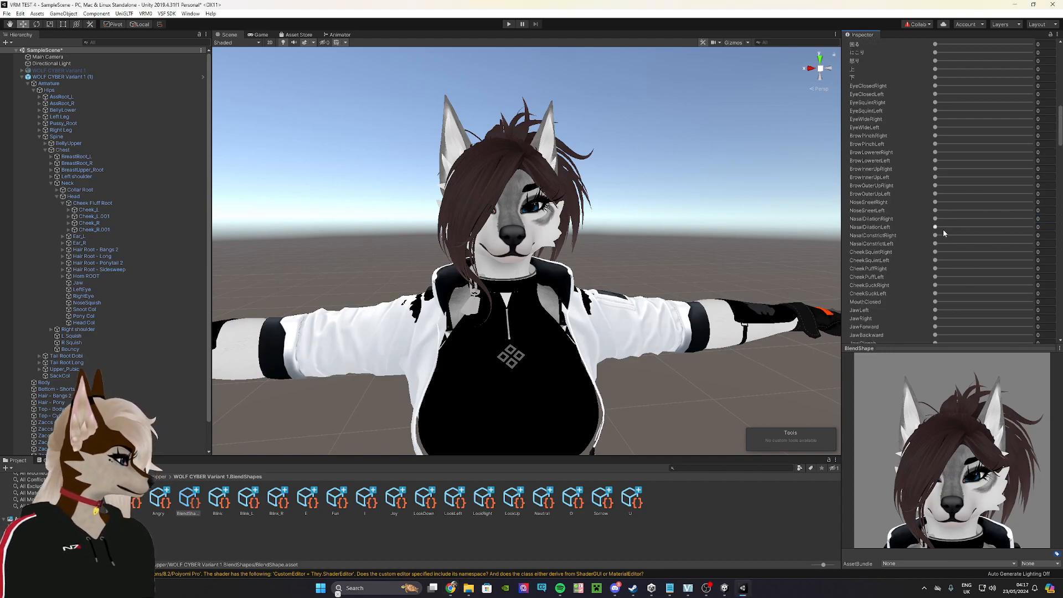
{"action": "scroll", "coordinate": [943, 231], "scroll_direction": "up", "scroll_amount": 12}
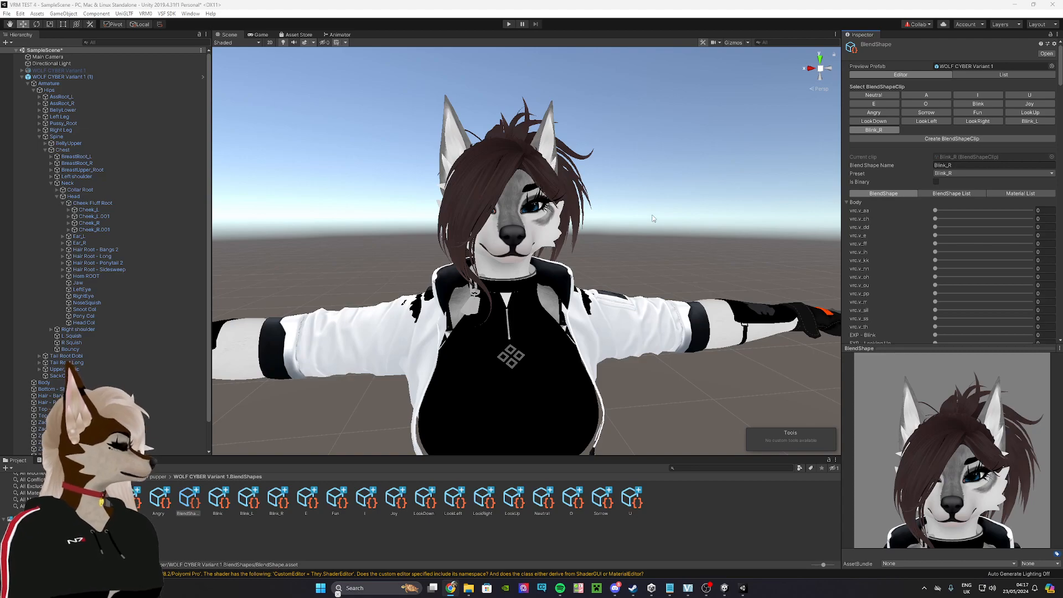
{"action": "scroll", "coordinate": [194, 394], "scroll_direction": "down", "scroll_amount": 2}
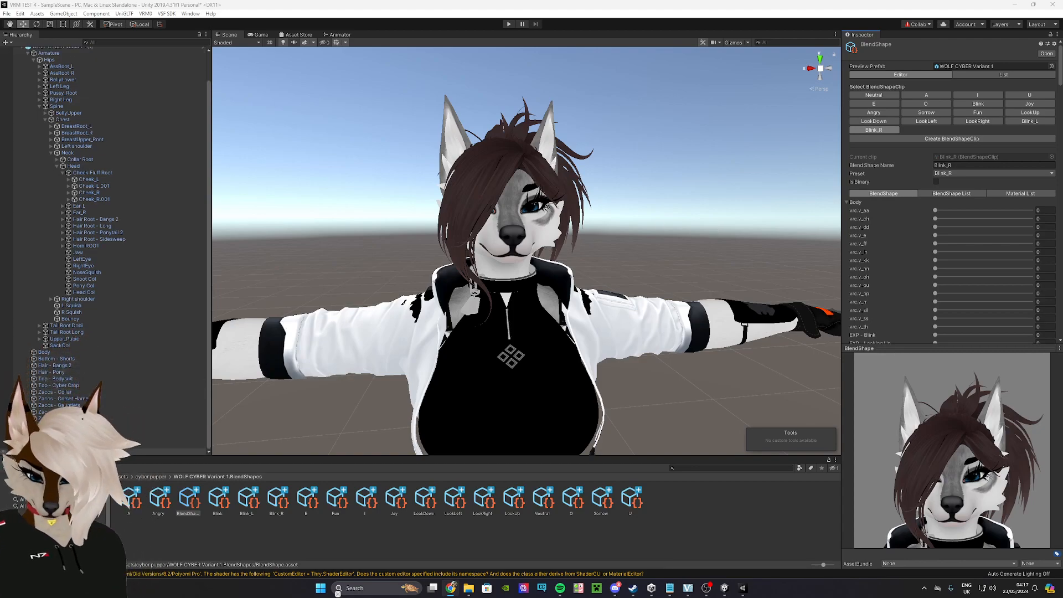
{"action": "left_click", "coordinate": [49, 452]}
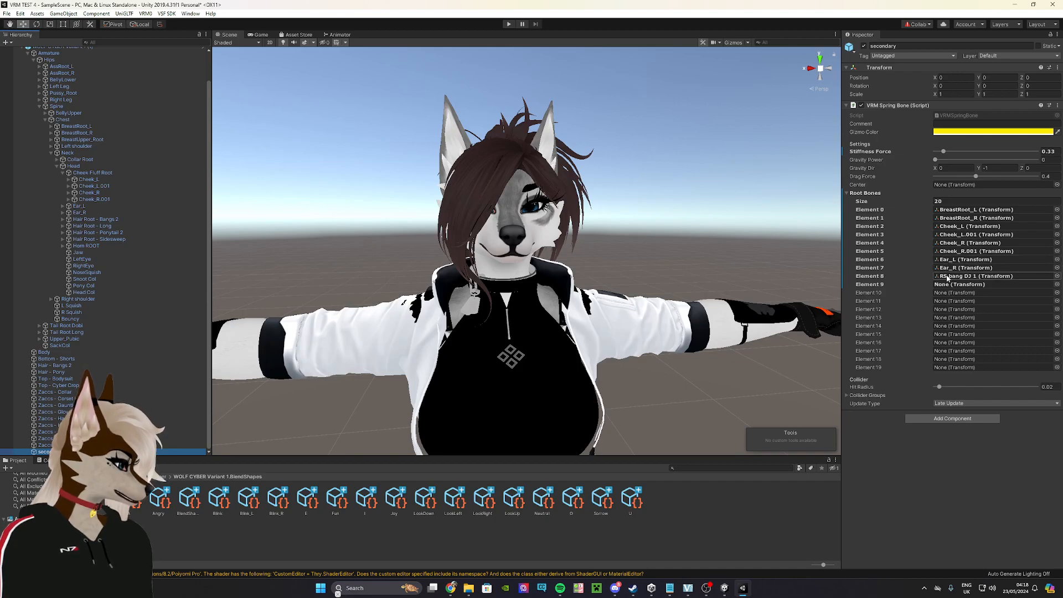
{"action": "left_click", "coordinate": [951, 200]}
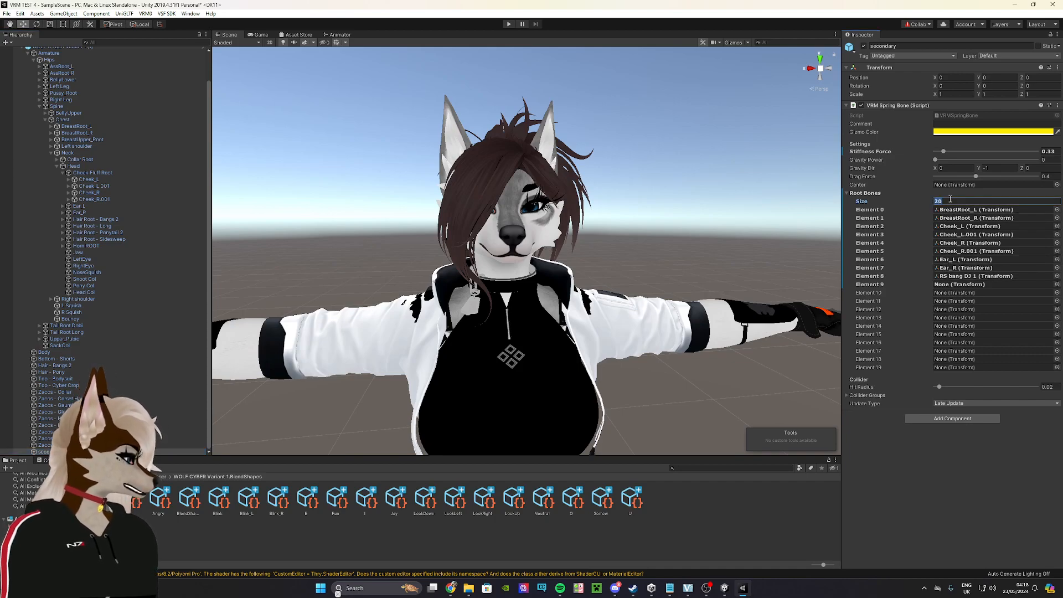
{"action": "type", "text": "9"}
{"action": "key", "text": "Return"}
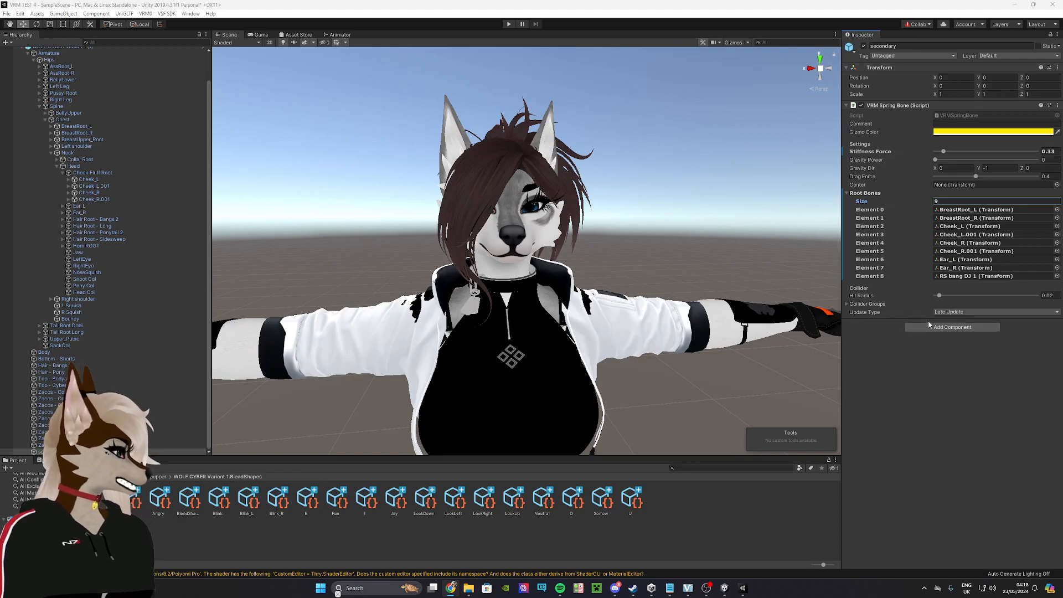
Collapse the WOLF CYBER Variant 1 (1) hierarchy and select the avatar's root object.
{"action": "scroll", "coordinate": [615, 263], "scroll_direction": "down", "scroll_amount": 4}
{"action": "scroll", "coordinate": [596, 309], "scroll_direction": "up", "scroll_amount": 6}
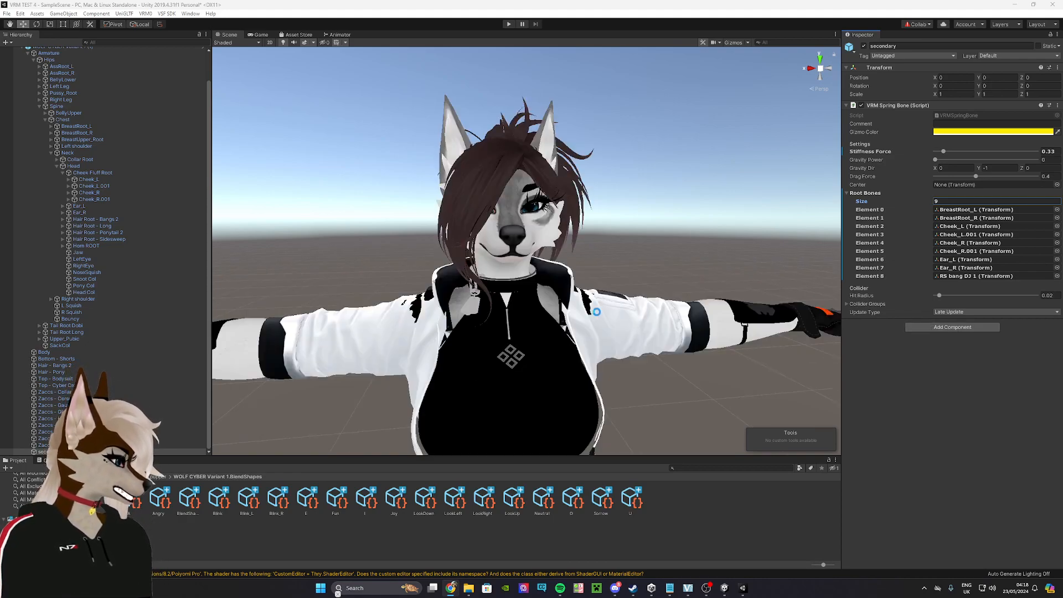
{"action": "scroll", "coordinate": [578, 303], "scroll_direction": "up", "scroll_amount": 3}
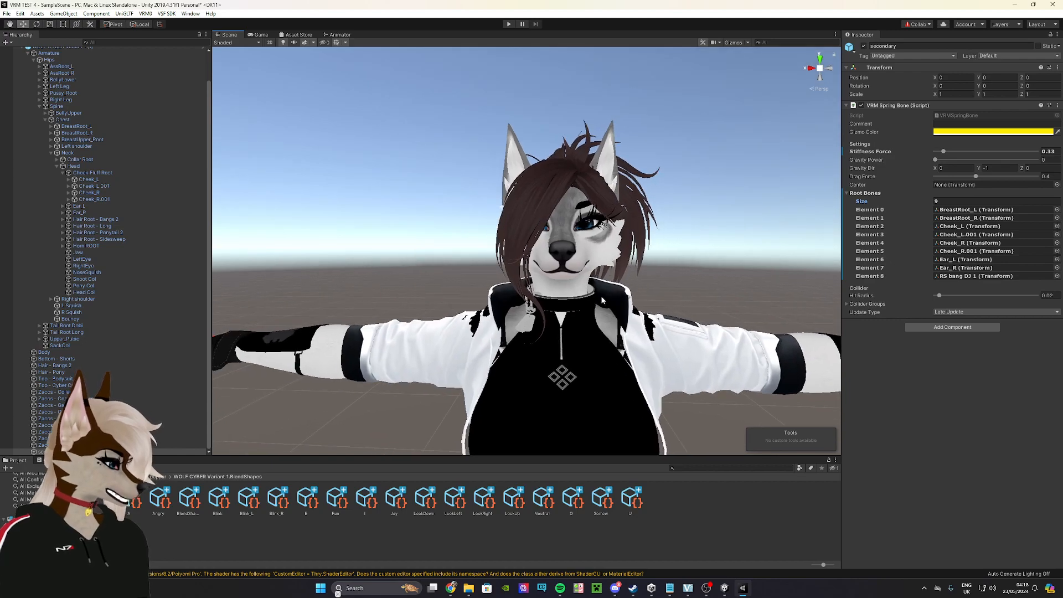
{"action": "scroll", "coordinate": [59, 143], "scroll_direction": "up", "scroll_amount": 2}
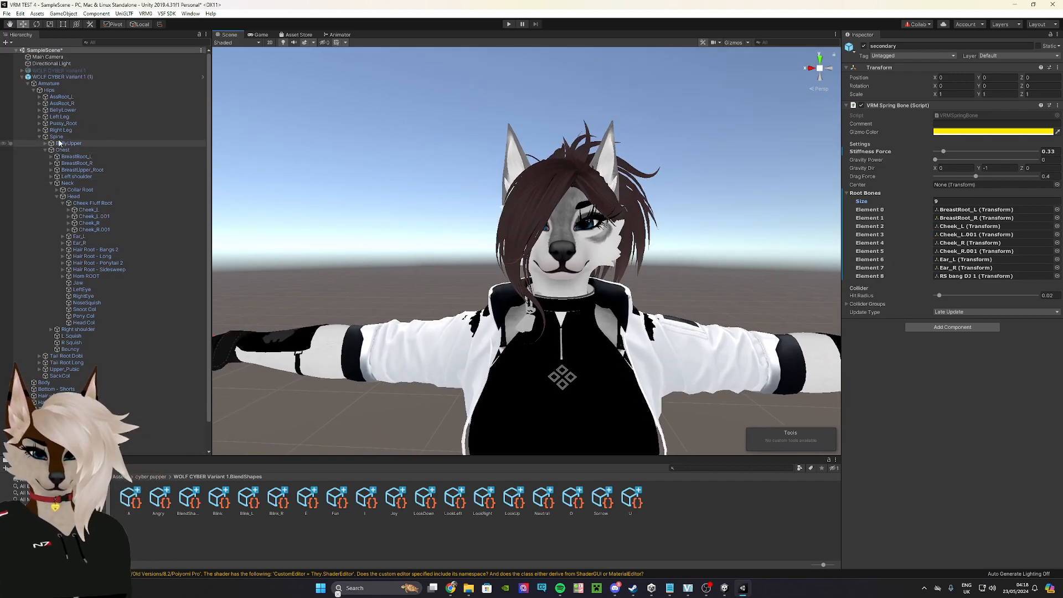
{"action": "left_click", "coordinate": [22, 76]}
{"action": "left_click", "coordinate": [52, 86]}
{"action": "left_click", "coordinate": [88, 77]}
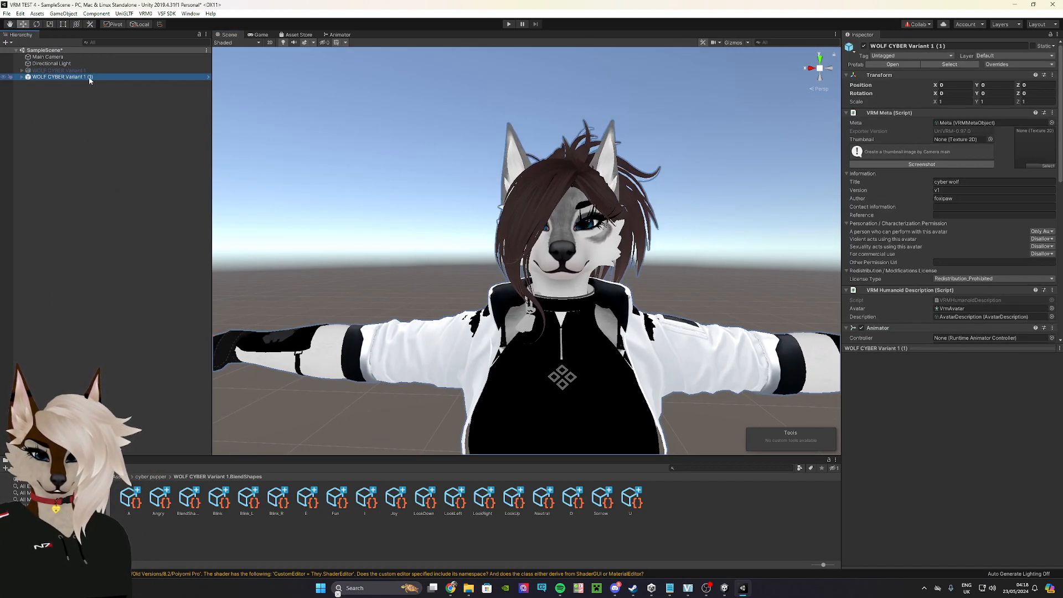
{"action": "right_click", "coordinate": [89, 78]}
{"action": "left_click", "coordinate": [35, 98]}
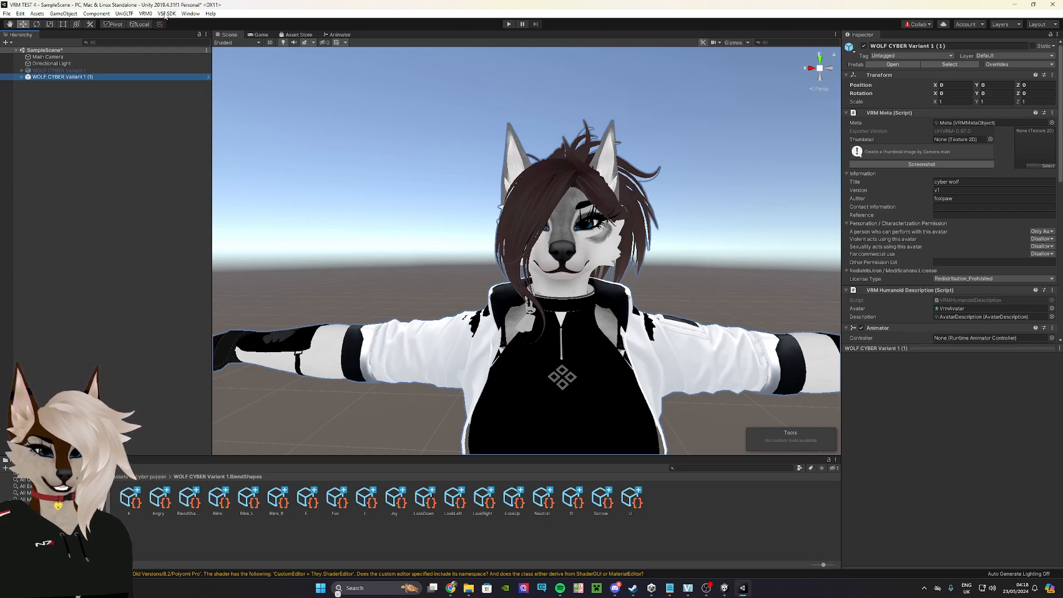
Open the VRM 0.x exporter for the selected avatar and go to its metadata and permission fields.
{"action": "left_click", "coordinate": [146, 14]}
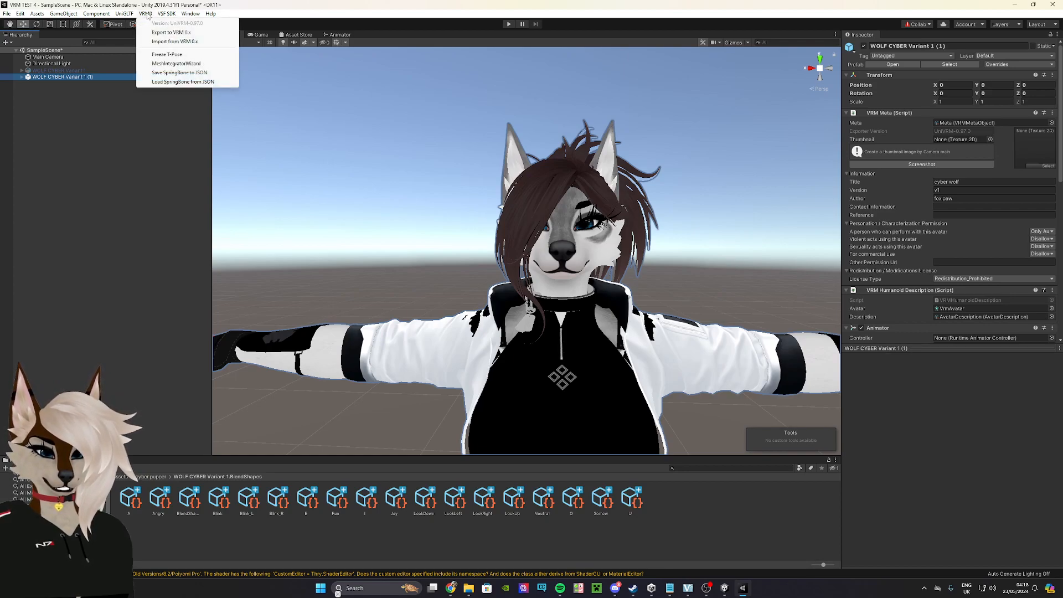
{"action": "left_click", "coordinate": [171, 32]}
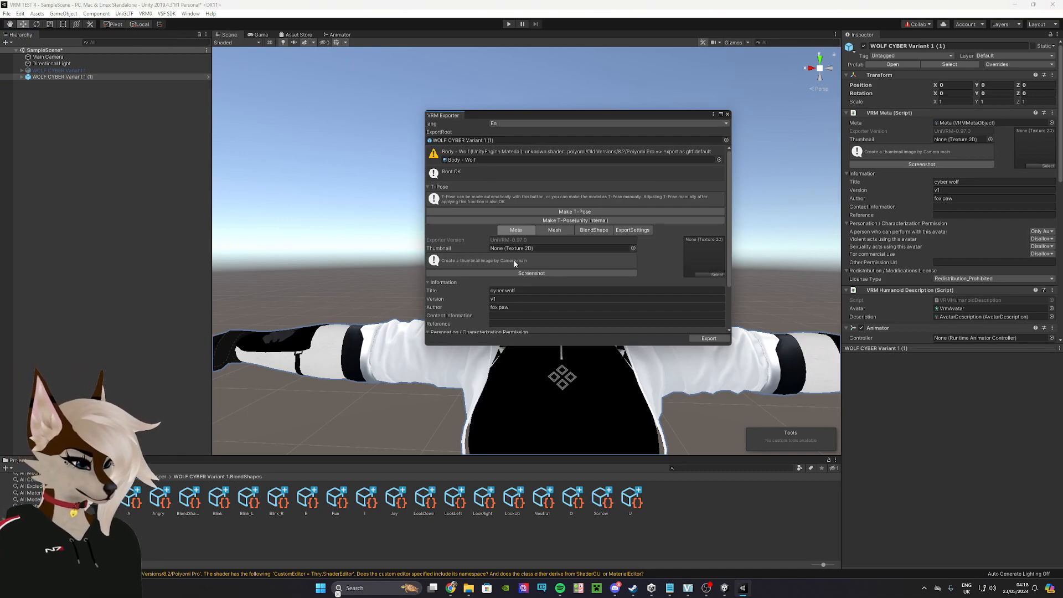
{"action": "scroll", "coordinate": [518, 219], "scroll_direction": "down", "scroll_amount": 1}
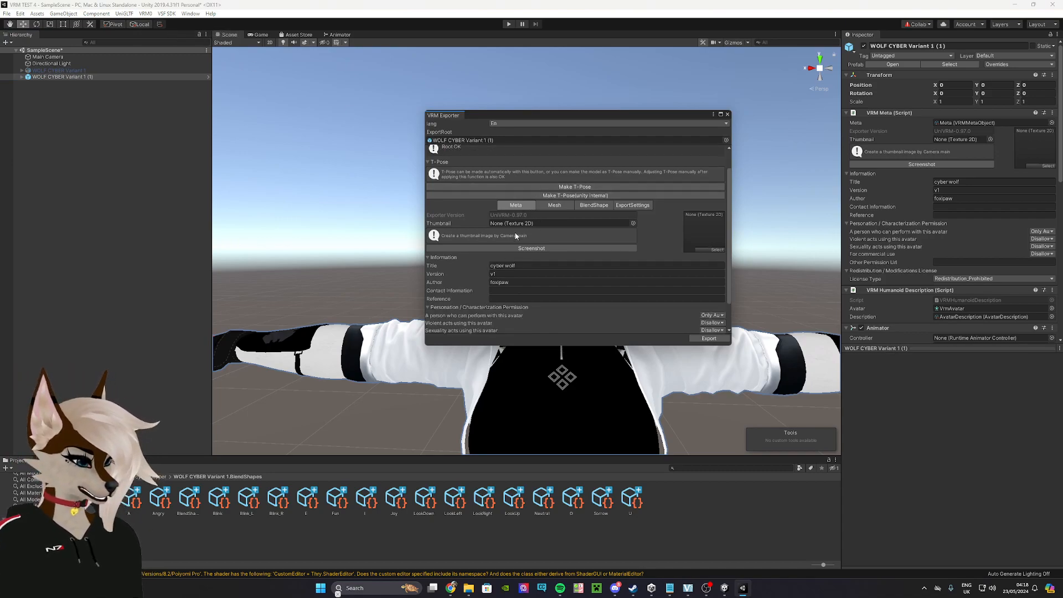
{"action": "scroll", "coordinate": [515, 237], "scroll_direction": "down", "scroll_amount": 1}
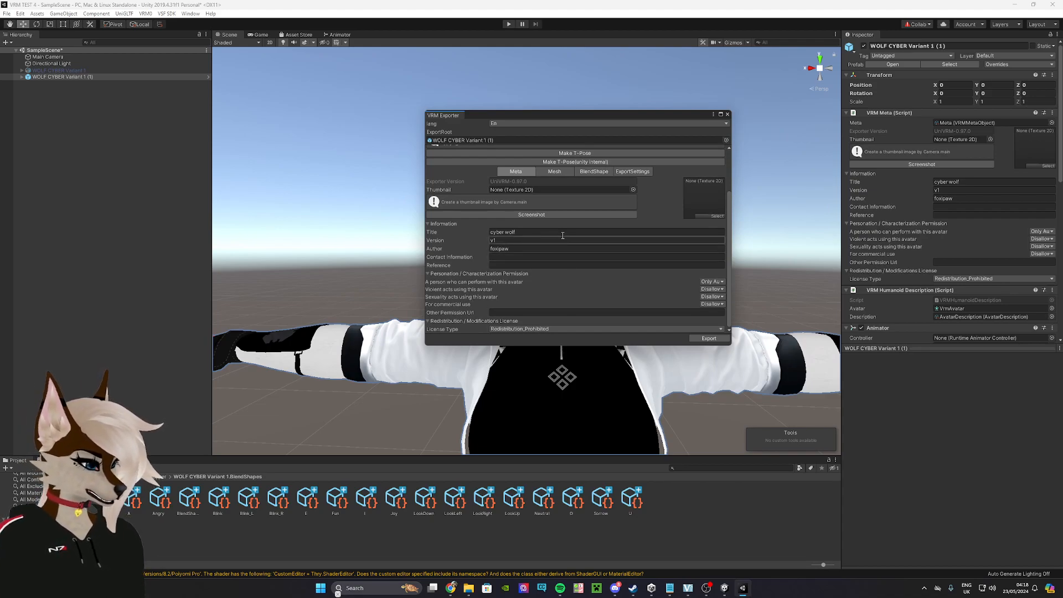
{"action": "scroll", "coordinate": [539, 208], "scroll_direction": "up", "scroll_amount": 2}
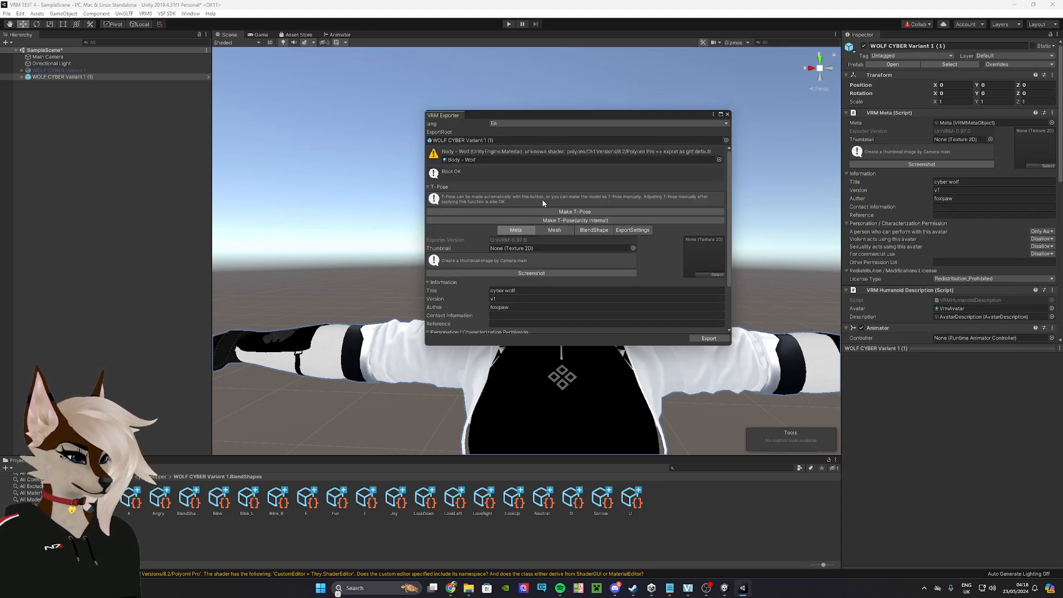
{"action": "scroll", "coordinate": [540, 198], "scroll_direction": "down", "scroll_amount": 2}
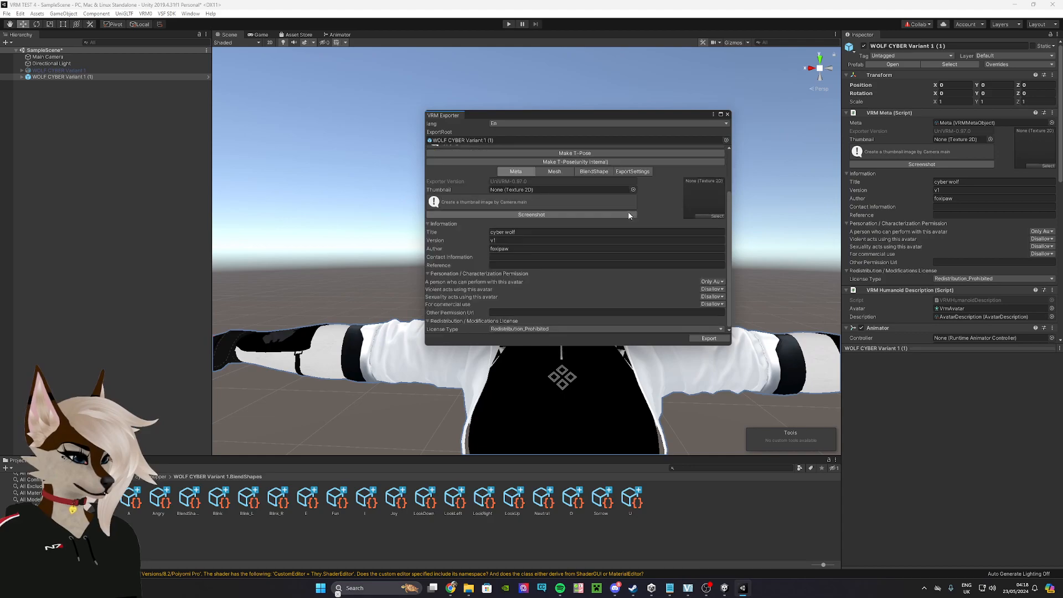
{"action": "left_click", "coordinate": [710, 338]}
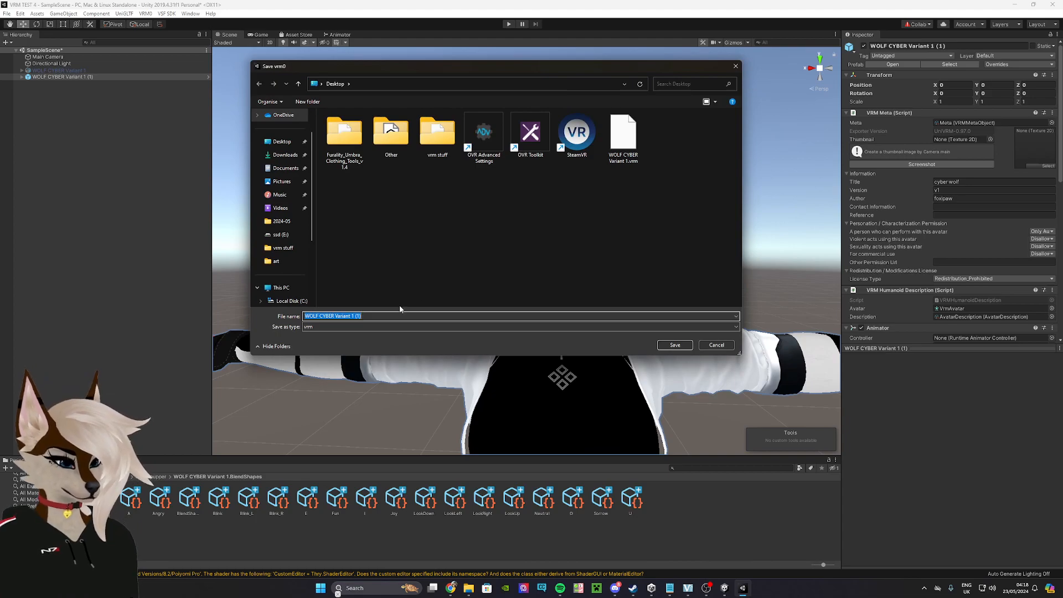
{"action": "left_click", "coordinate": [730, 346]}
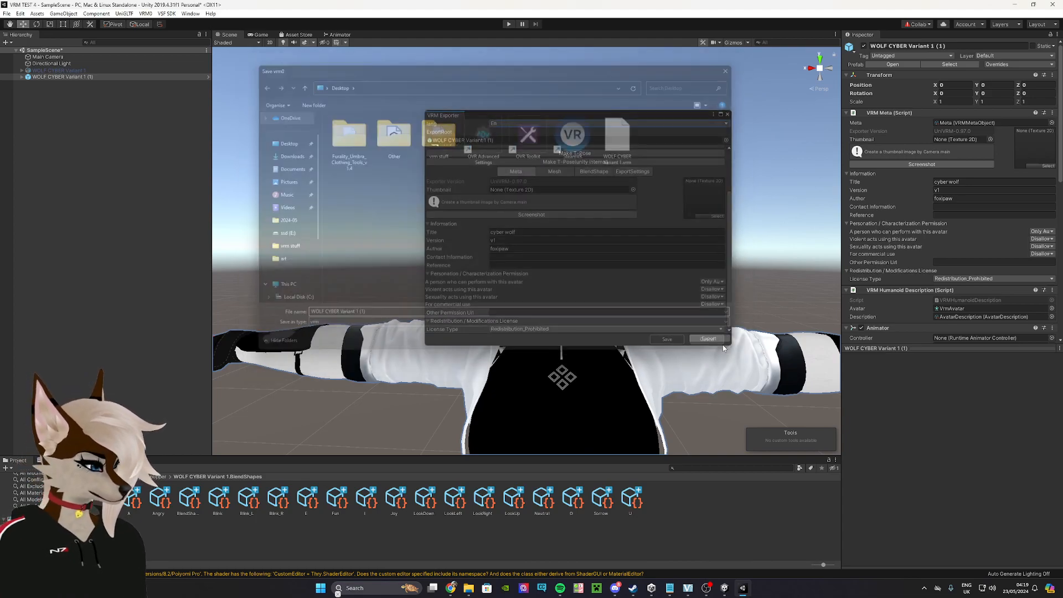
{"action": "left_click", "coordinate": [727, 114]}
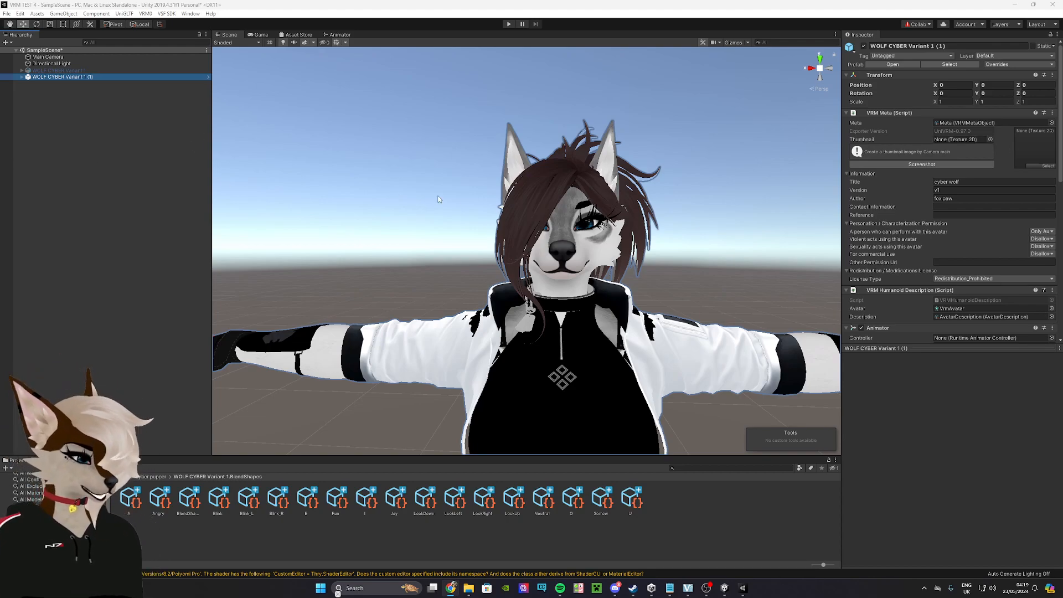
Export the WOLF CYBER Variant 1 (1) root object as a VSF avatar bundle named WOLF CYBER VRM on the Desktop.
{"action": "left_click", "coordinate": [68, 151]}
{"action": "left_click", "coordinate": [56, 77]}
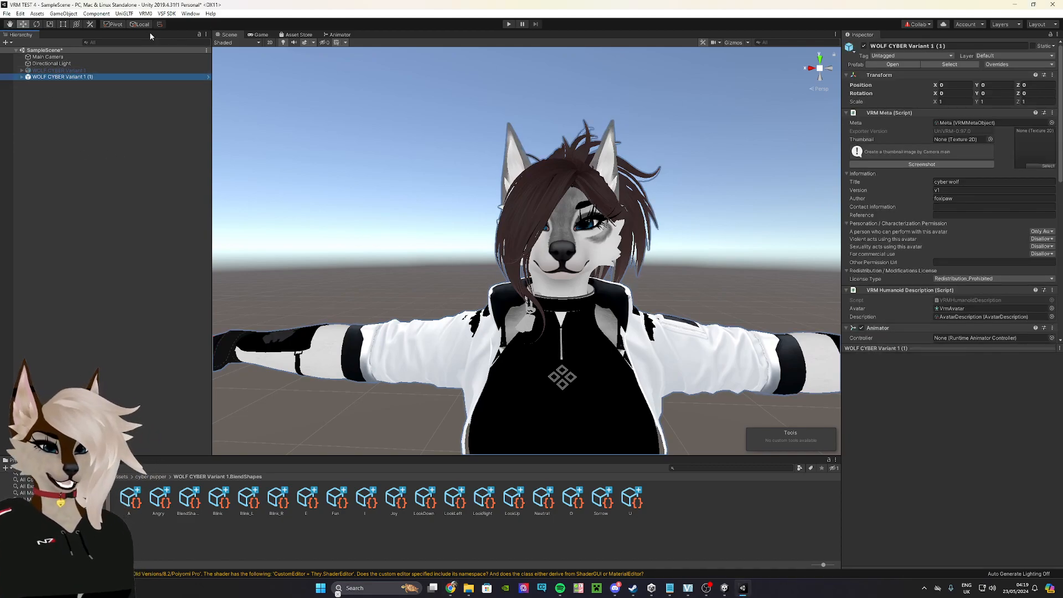
{"action": "left_click", "coordinate": [166, 14]}
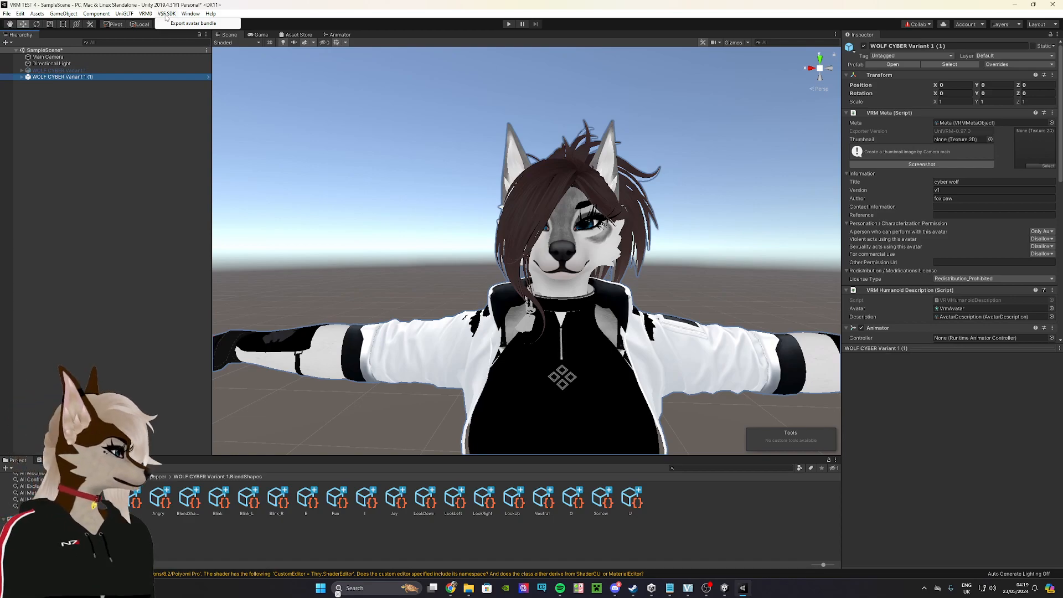
{"action": "left_click", "coordinate": [185, 24]}
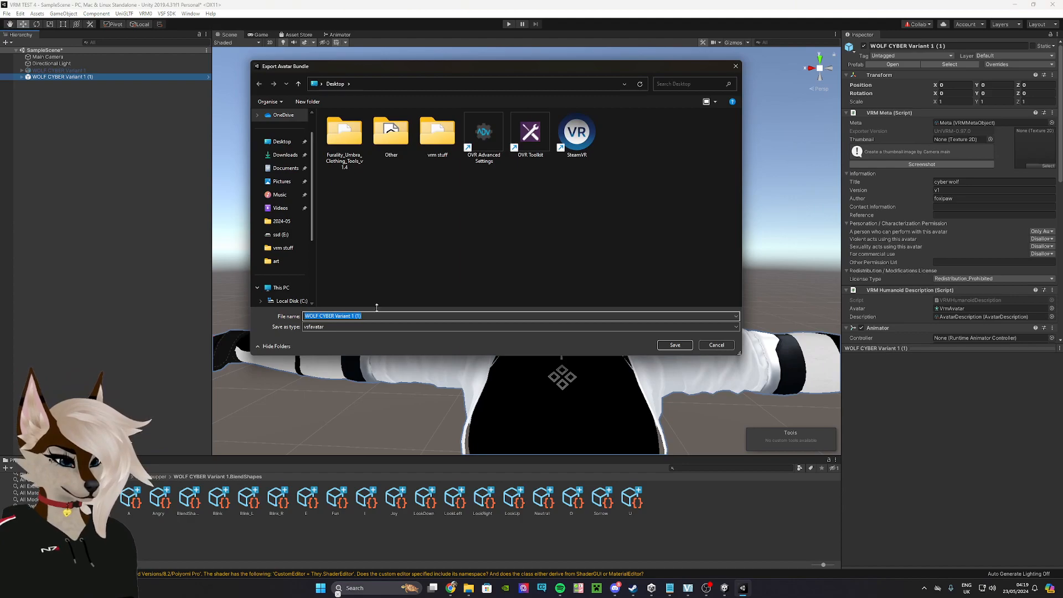
{"action": "left_click_drag", "start_coordinate": [366, 317], "coordinate": [336, 320]}
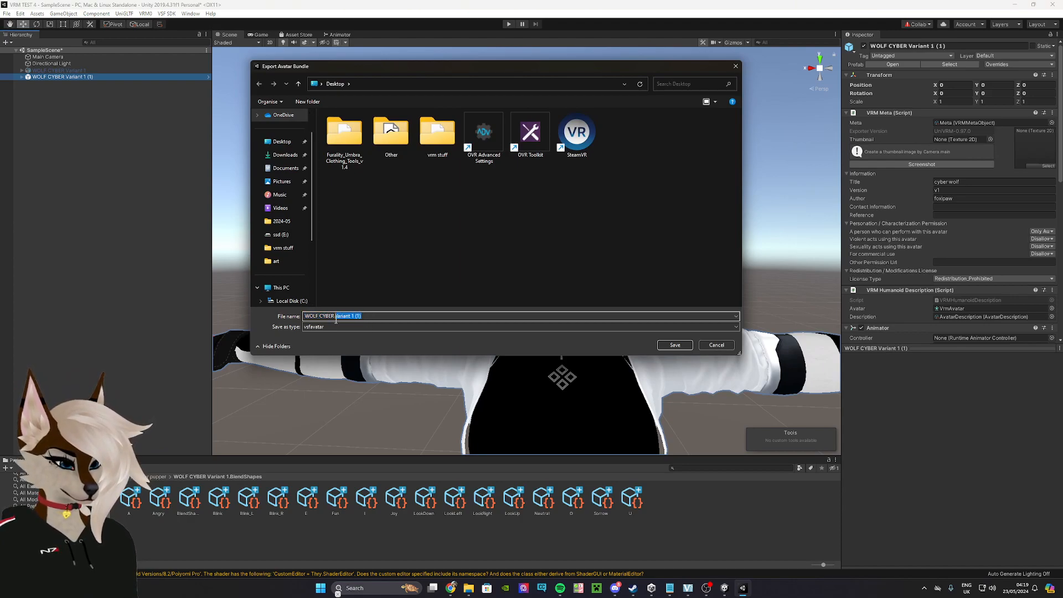
{"action": "key", "text": "BackSpace"}
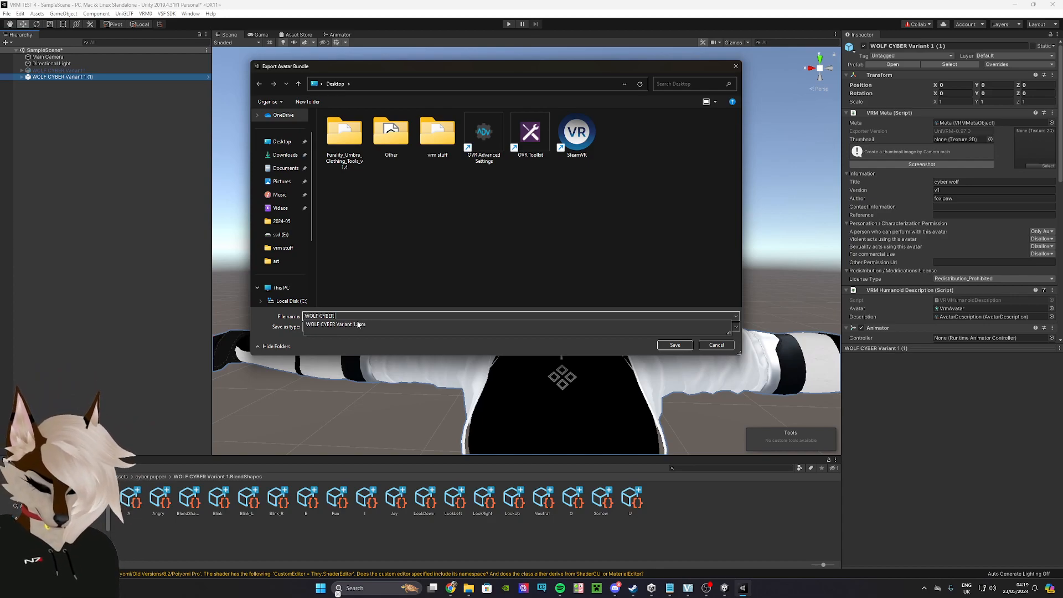
{"action": "type", "text": "VRM"}
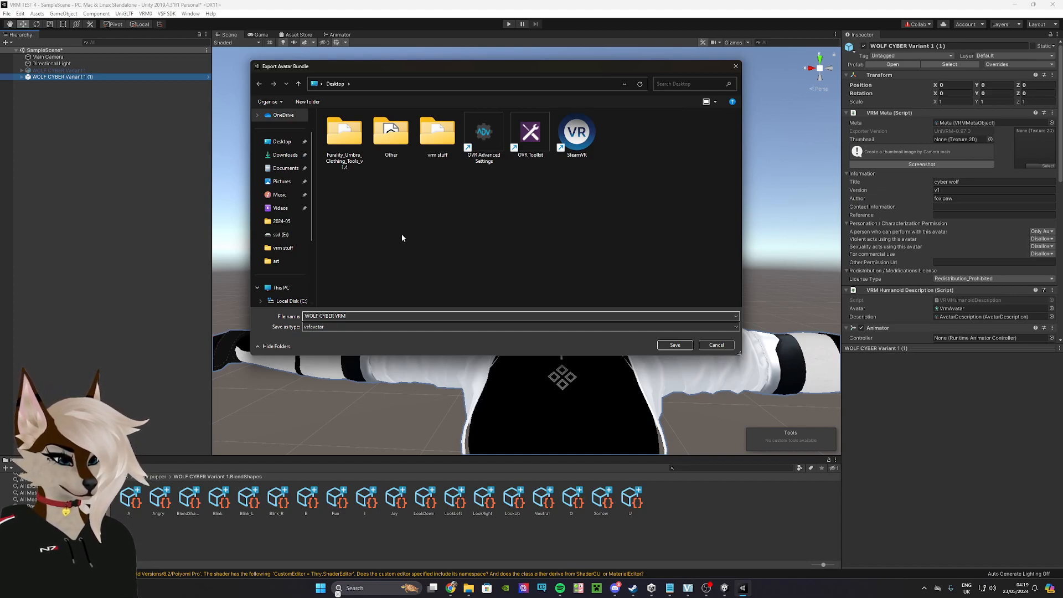
{"action": "left_click", "coordinate": [674, 345]}
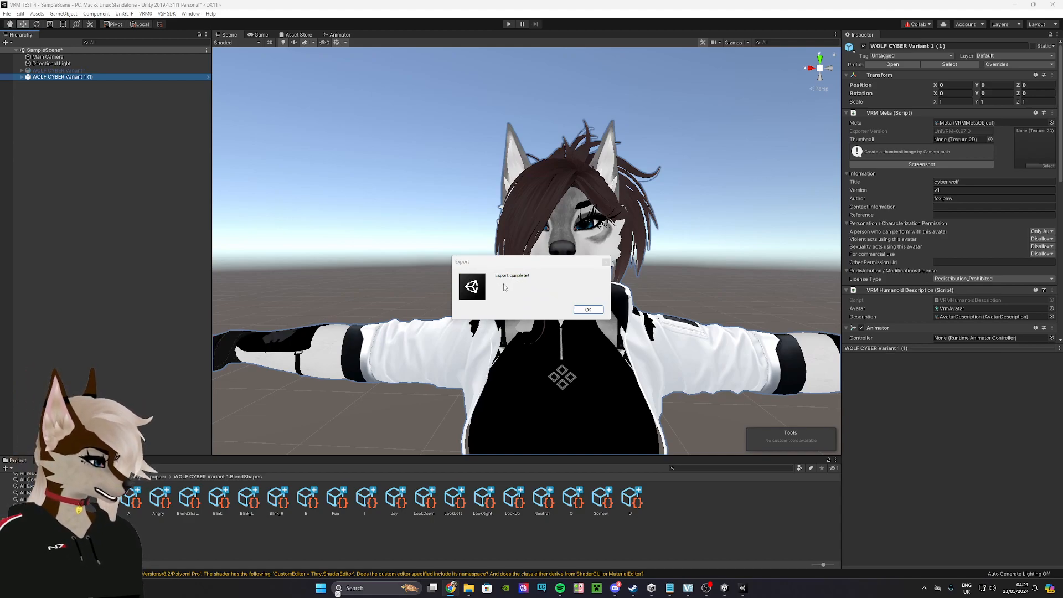
{"action": "left_click", "coordinate": [592, 312]}
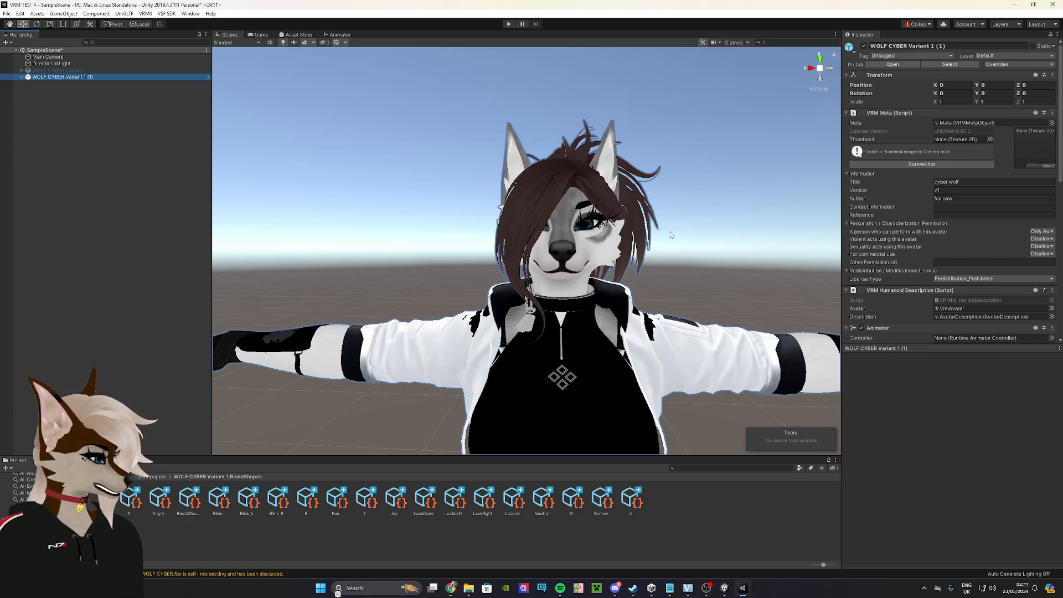
Minimize Unity, switch to VSeeFace, move its window to the middle of the screen and show its avatar selection.
{"action": "left_click", "coordinate": [1013, 6]}
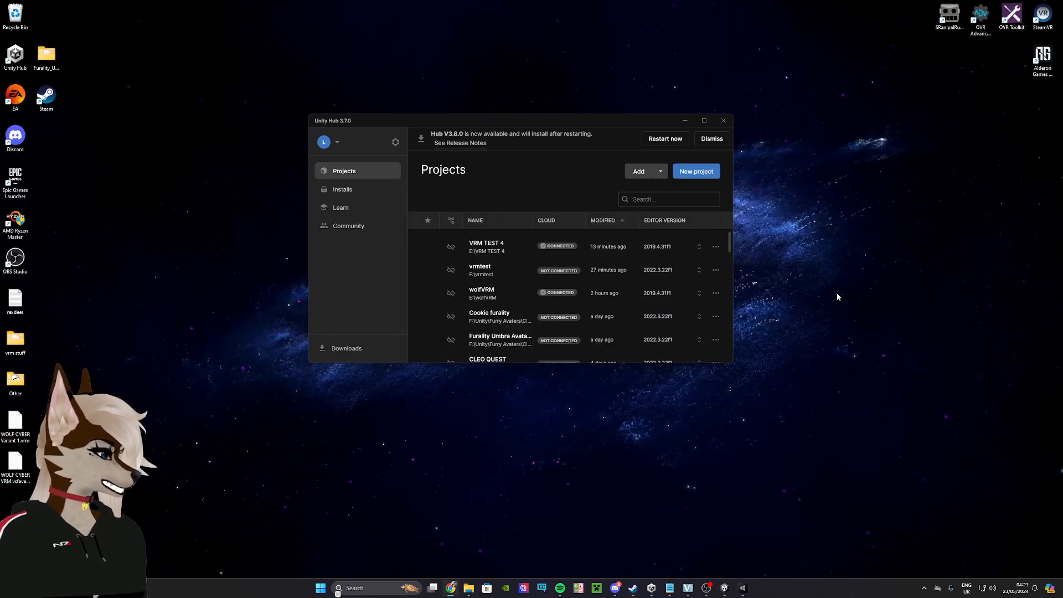
{"action": "left_click", "coordinate": [688, 588]}
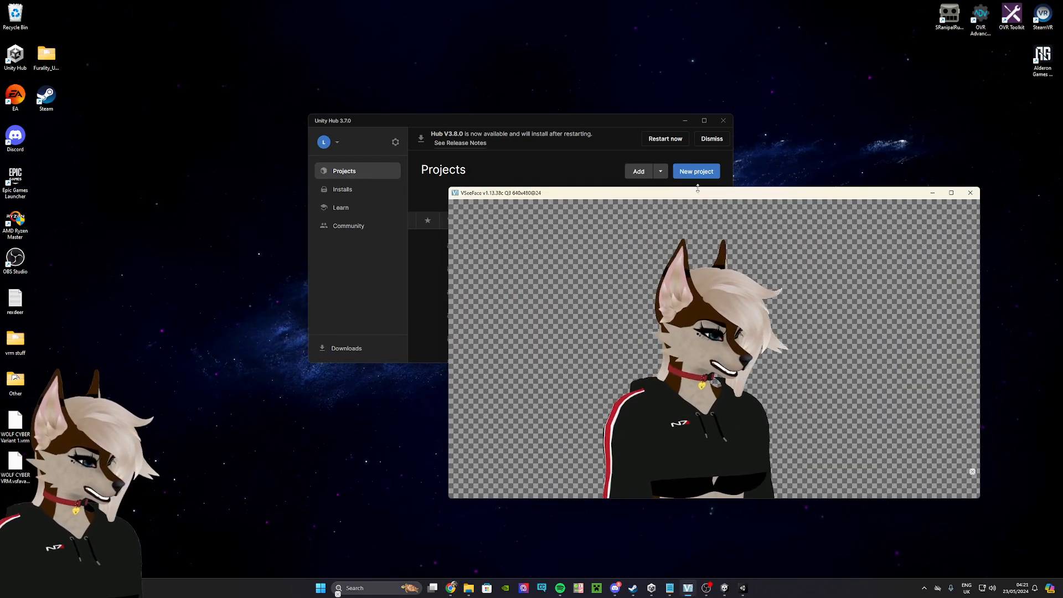
{"action": "left_click_drag", "start_coordinate": [698, 196], "coordinate": [522, 140]}
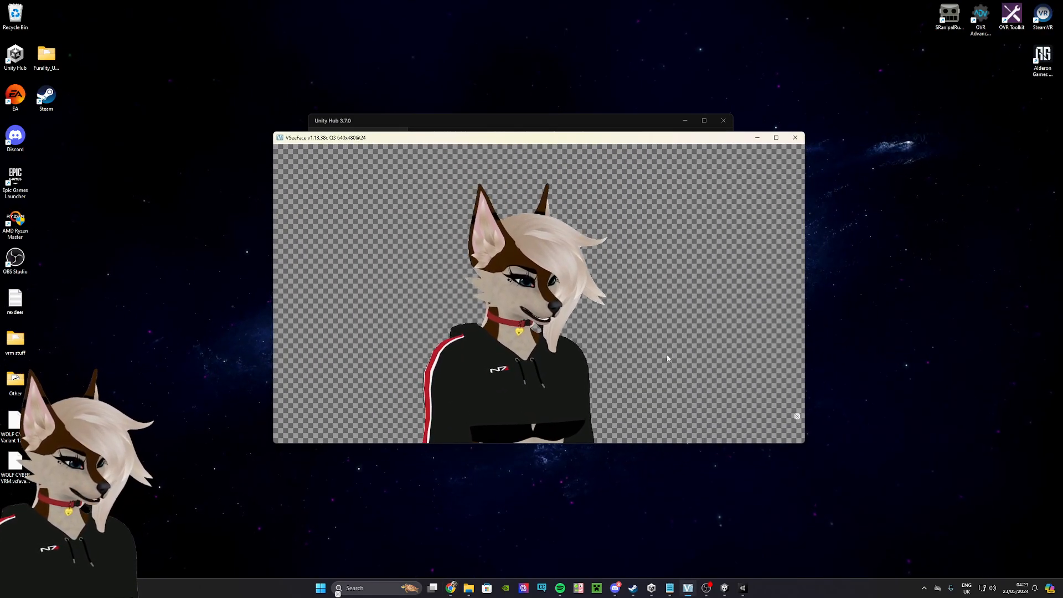
{"action": "left_click", "coordinate": [797, 417]}
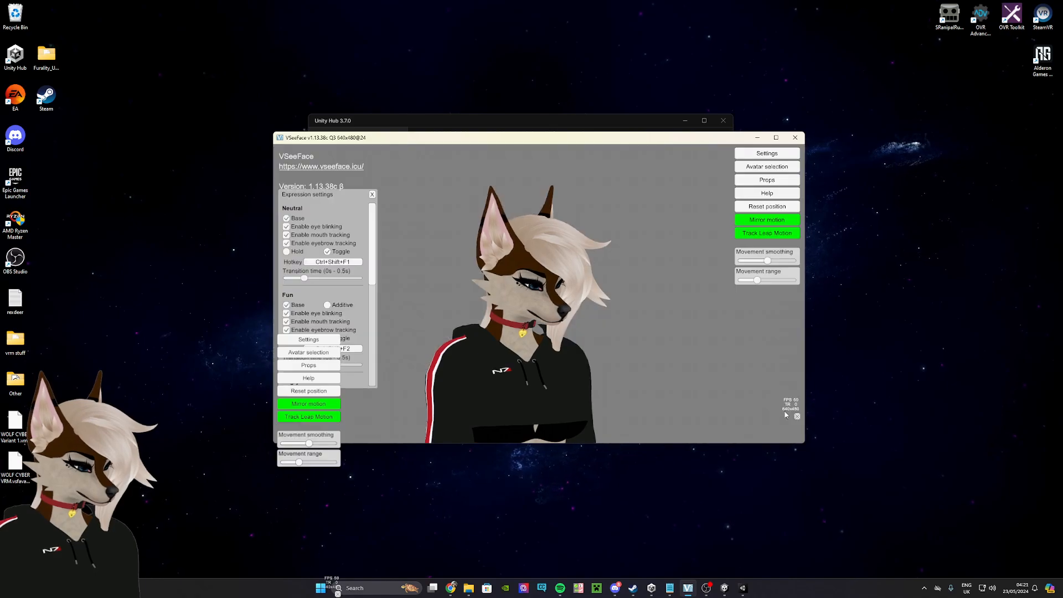
{"action": "left_click", "coordinate": [767, 167]}
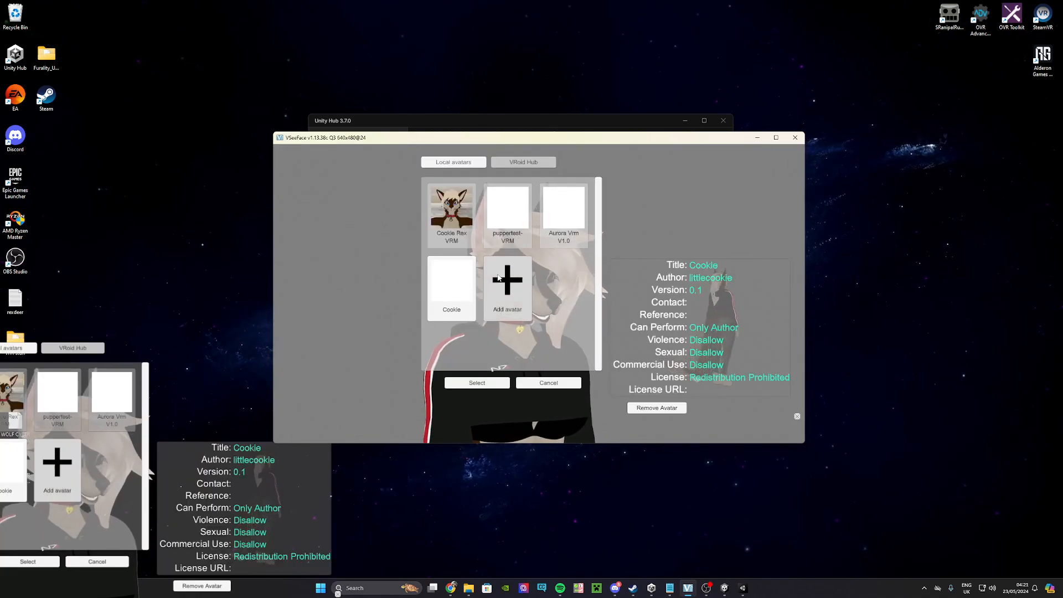
Add WOLF CYBER VRM.vsfavatar from the Desktop to the local avatars and load it.
{"action": "left_click", "coordinate": [505, 290]}
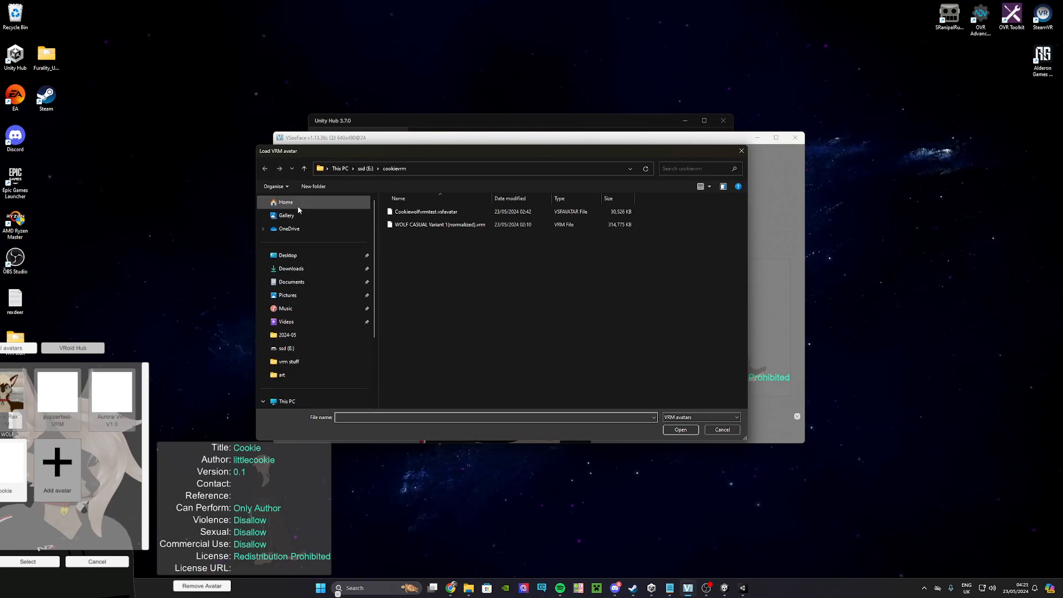
{"action": "left_click", "coordinate": [289, 255]}
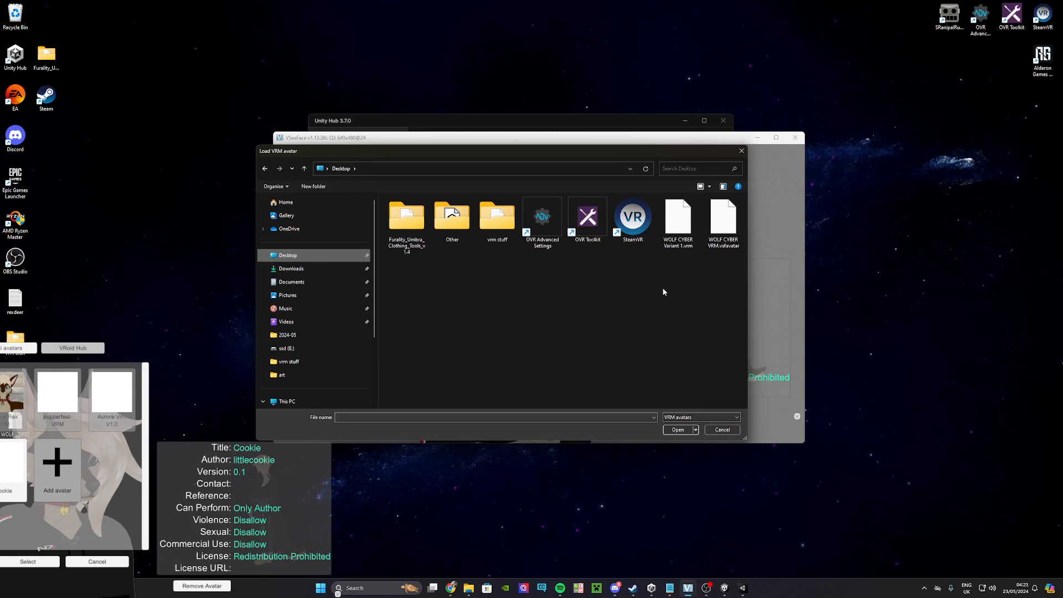
{"action": "left_click", "coordinate": [723, 221]}
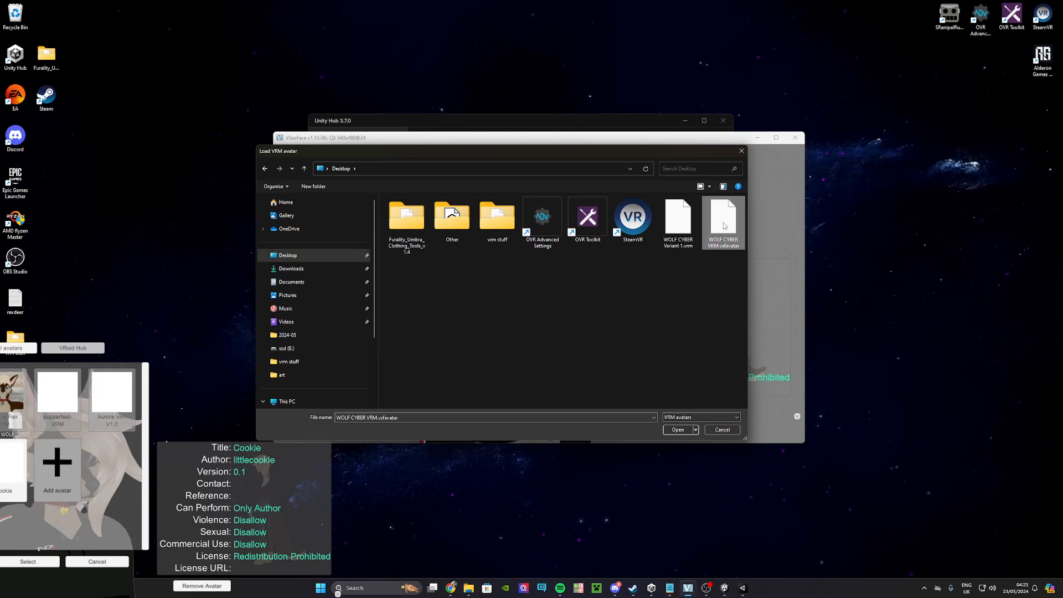
{"action": "left_click", "coordinate": [676, 430]}
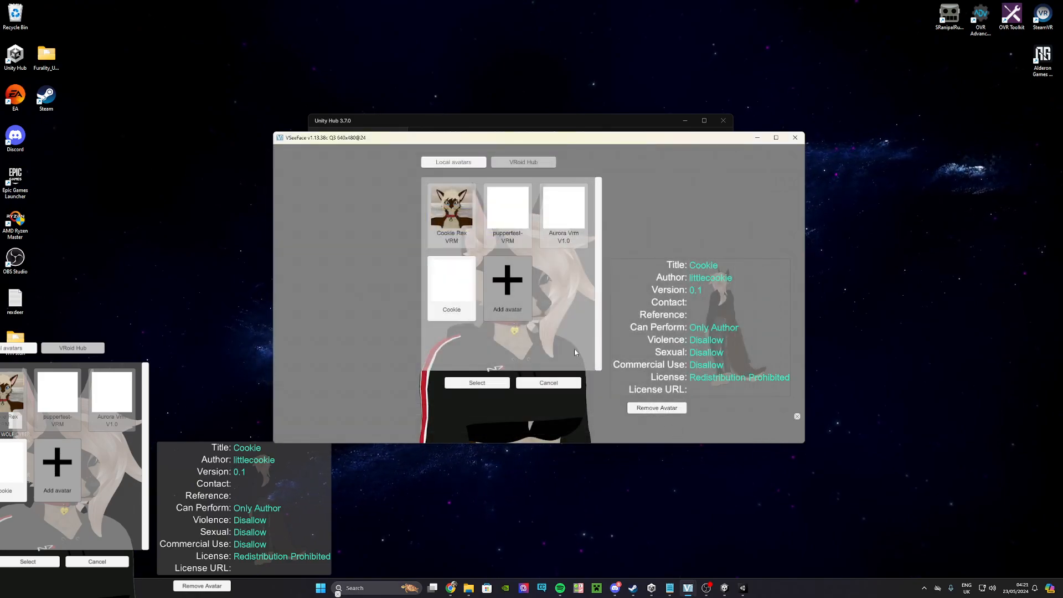
{"action": "left_click", "coordinate": [483, 383]}
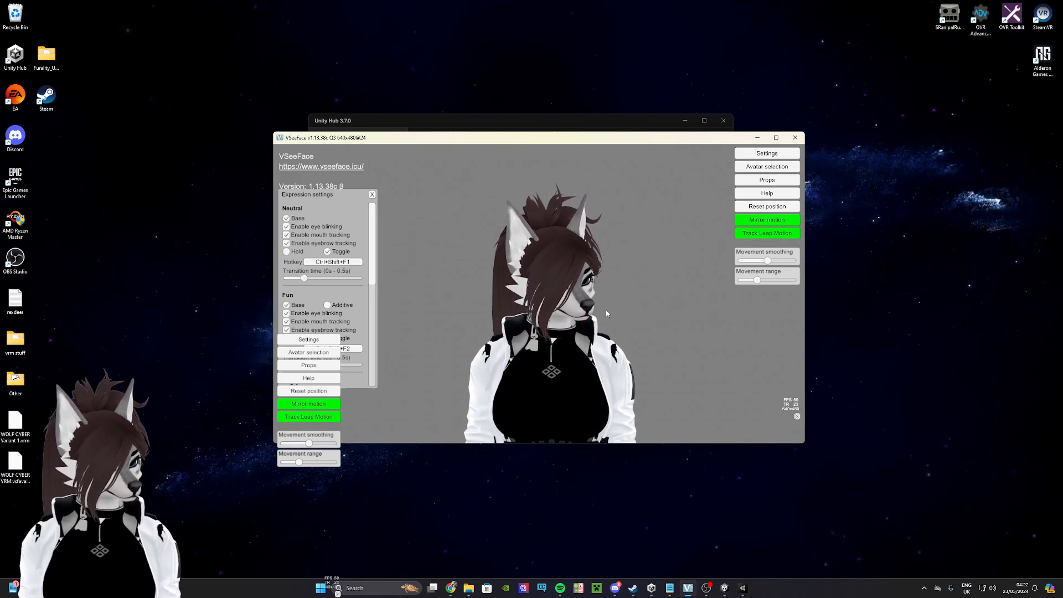
Switch the active avatar back to the local avatar Cookie.
{"action": "left_click", "coordinate": [770, 166]}
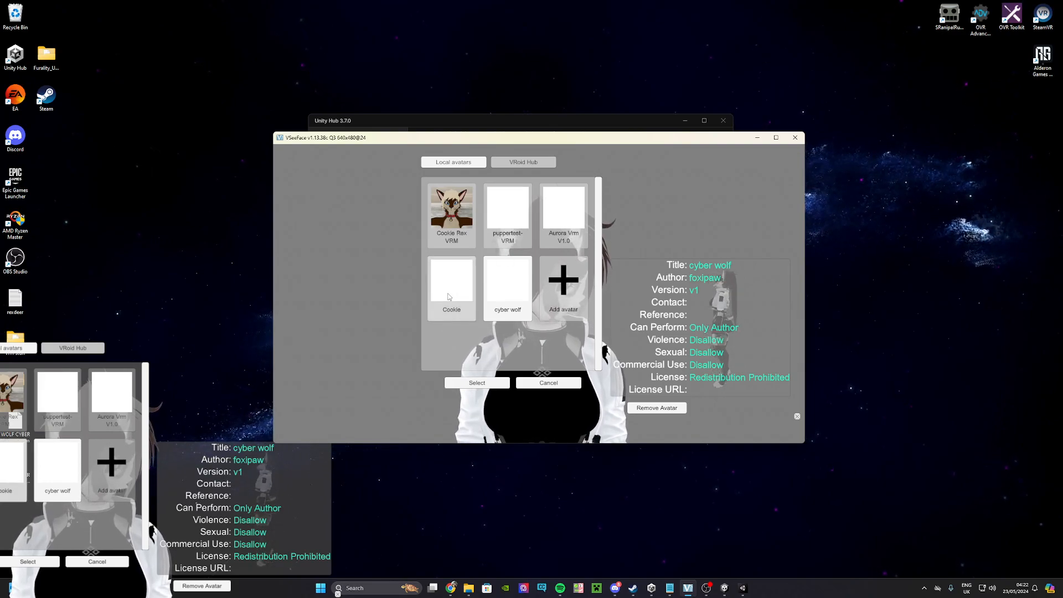
{"action": "left_click", "coordinate": [477, 383]}
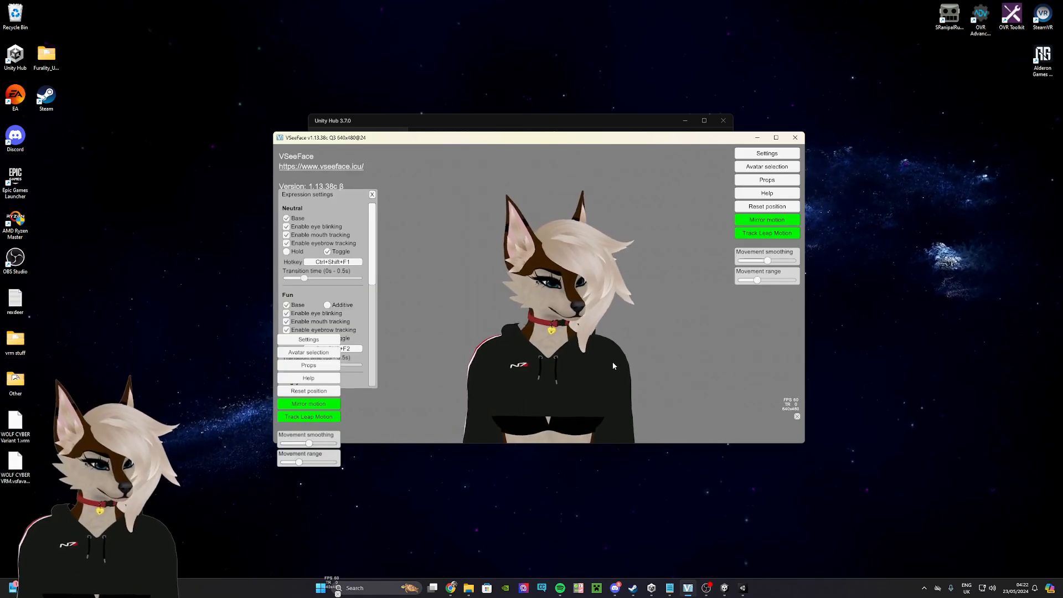